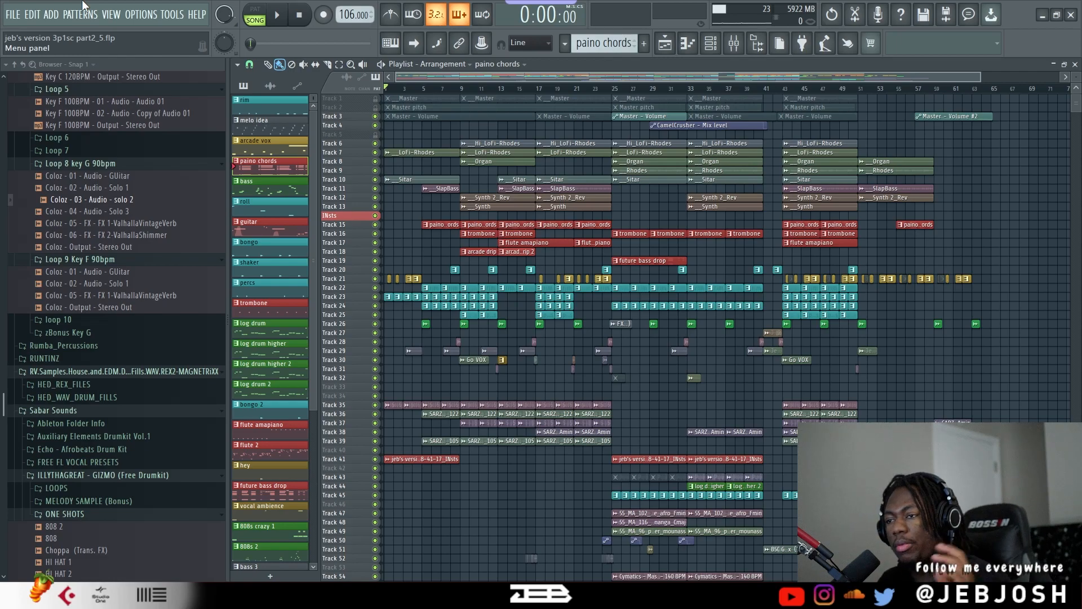
Play the main arrangement from the start and review its tracks across the whole timeline.
scroll(832, 233, "down", 3)
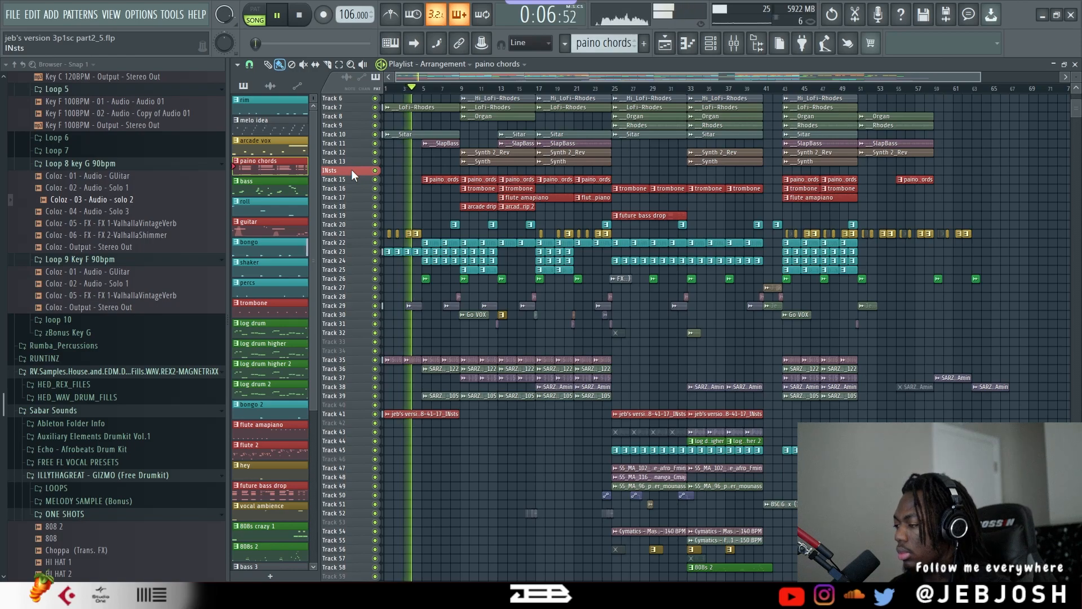
scroll(881, 280, "up", 1)
scroll(881, 281, "up", 2)
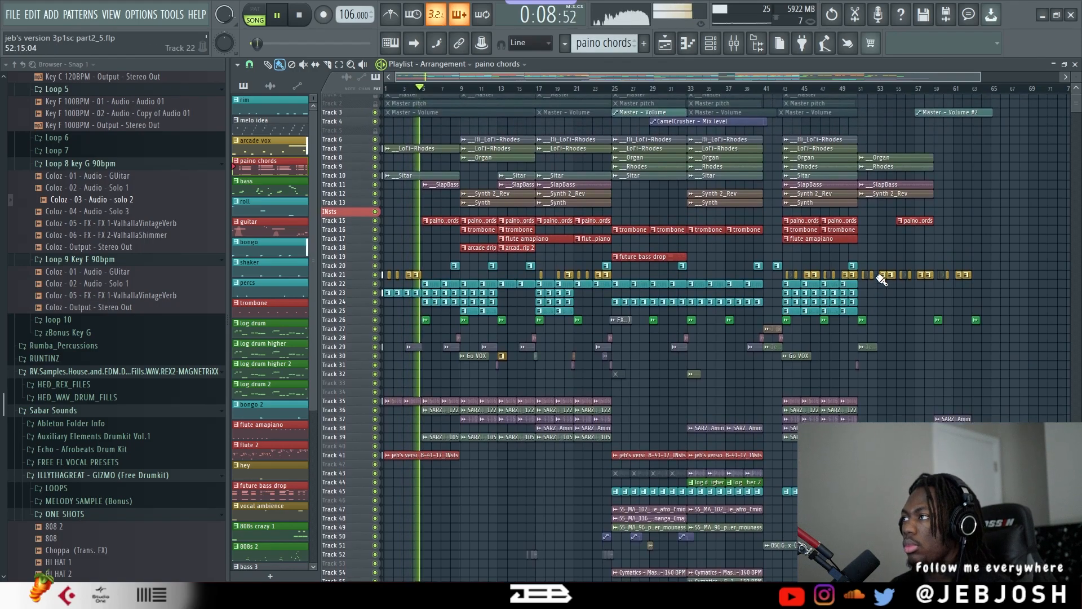
left_click_drag(980, 77, 1058, 78)
scroll(1038, 145, "down", 1)
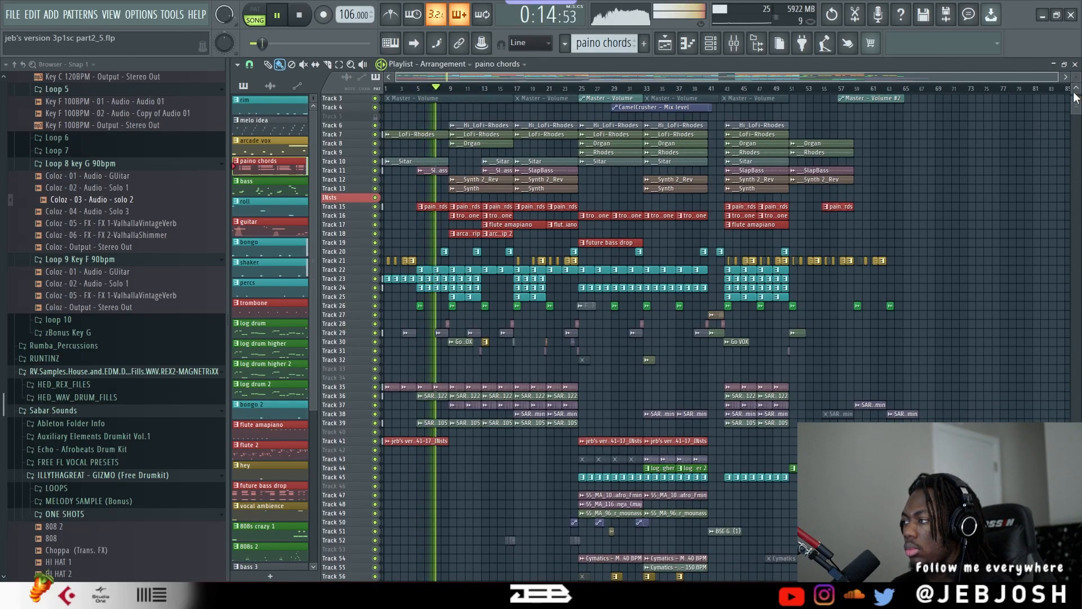
scroll(1078, 120, "down", 2)
left_click_drag(1079, 112, 1079, 111)
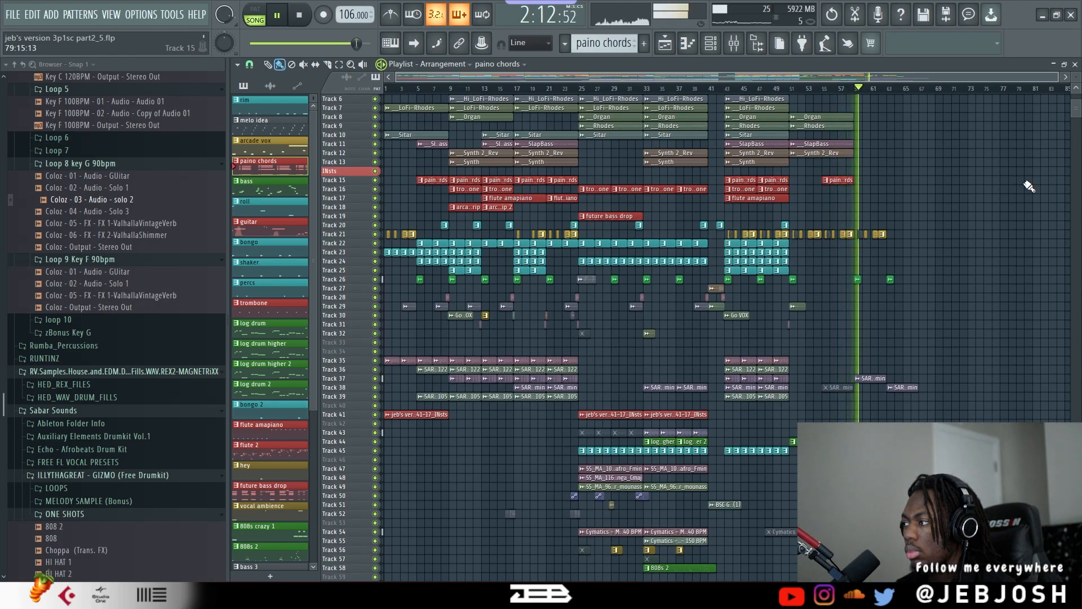
scroll(1029, 187, "up", 3)
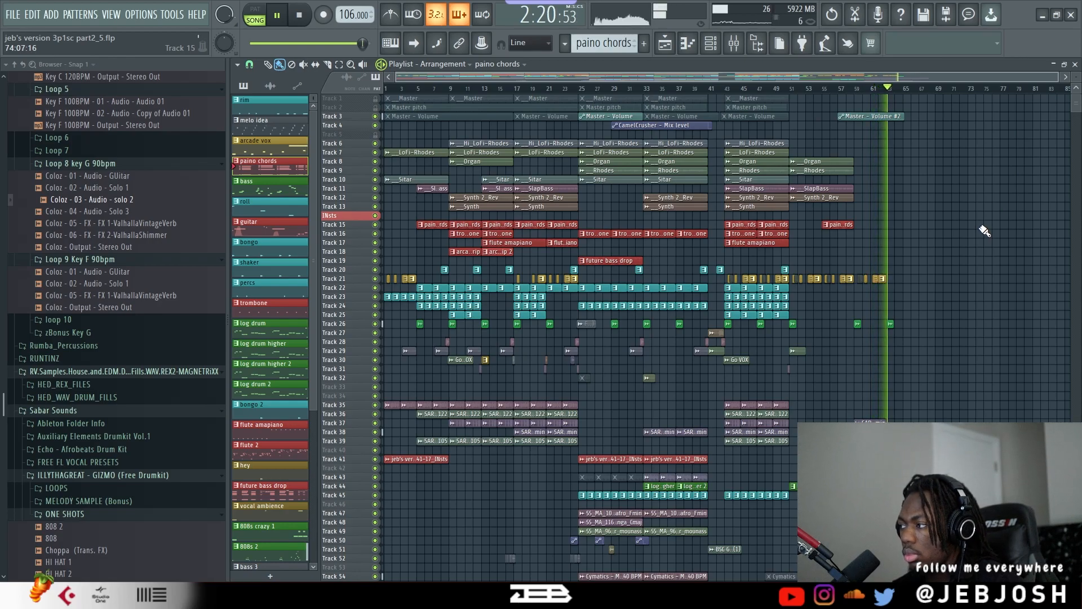
scroll(984, 232, "down", 5)
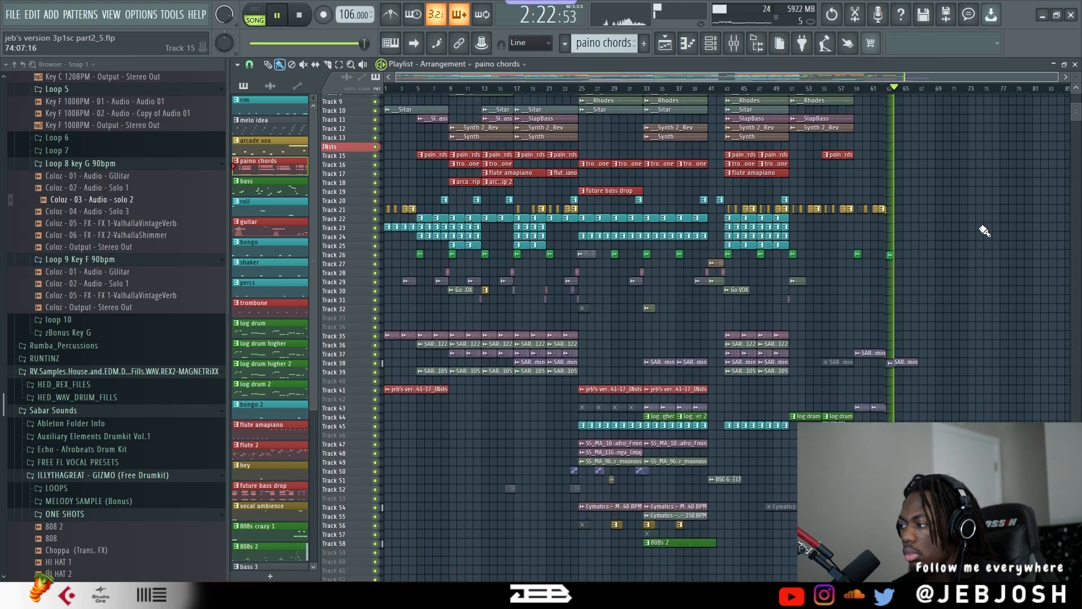
scroll(983, 231, "down", 3)
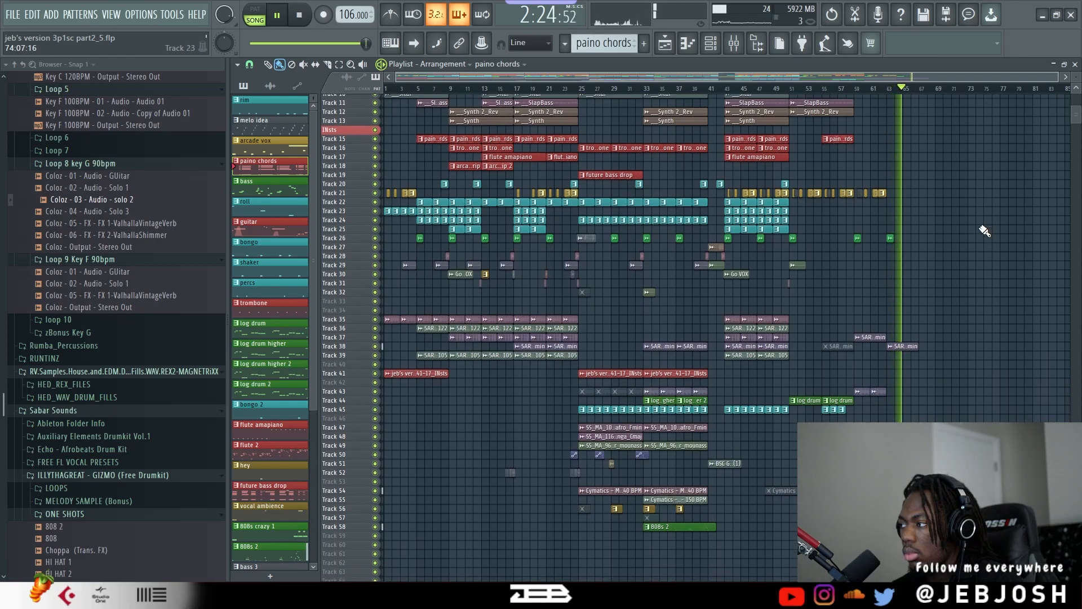
key("space")
scroll(611, 109, "up", 3)
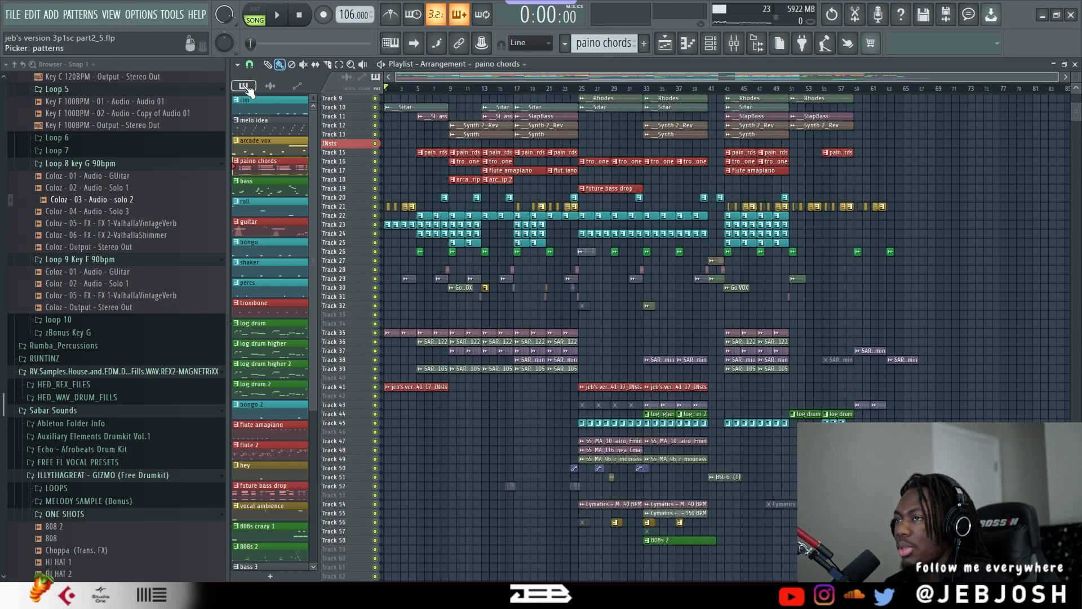
Review the audio clips in the playlist picker and return the picker to the patterns.
left_click(270, 86)
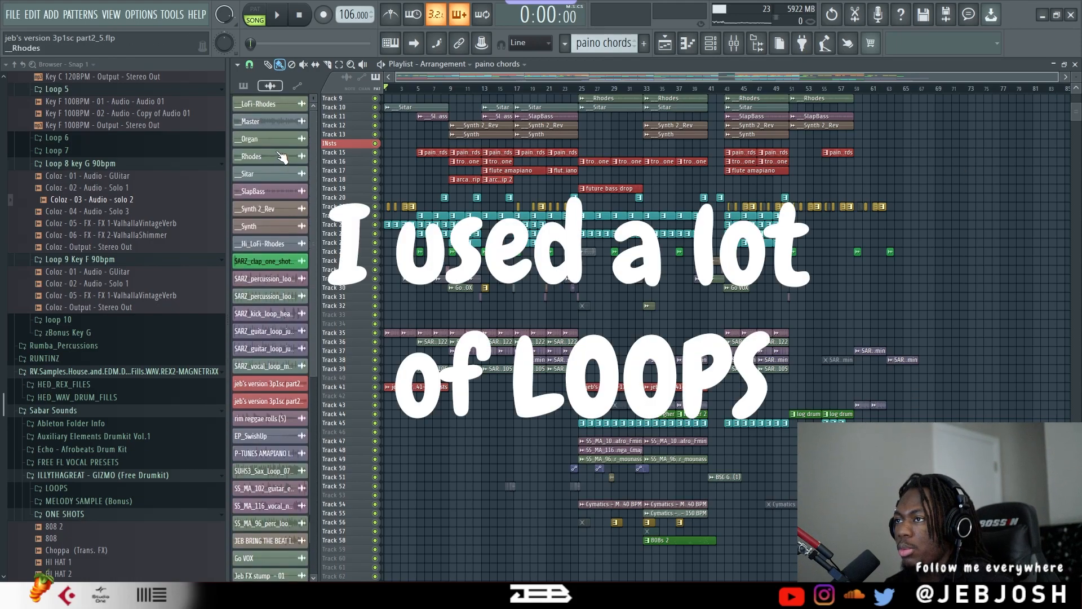
scroll(281, 157, "down", 4)
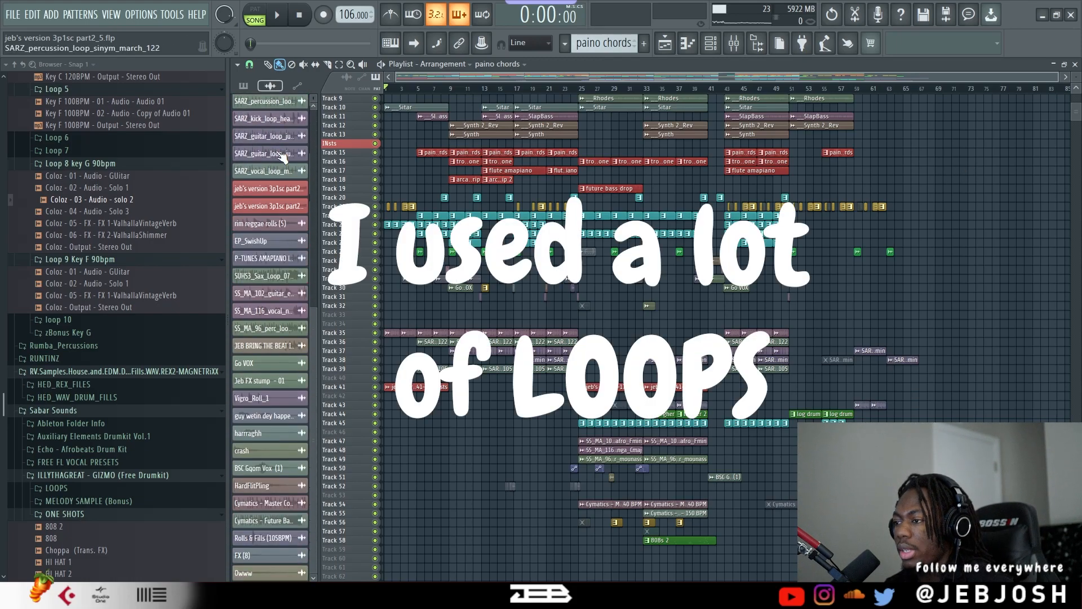
left_click(247, 86)
Switch the playlist to Arrangement_2 and play its loop stems together from the start.
left_click(446, 66)
left_click(435, 99)
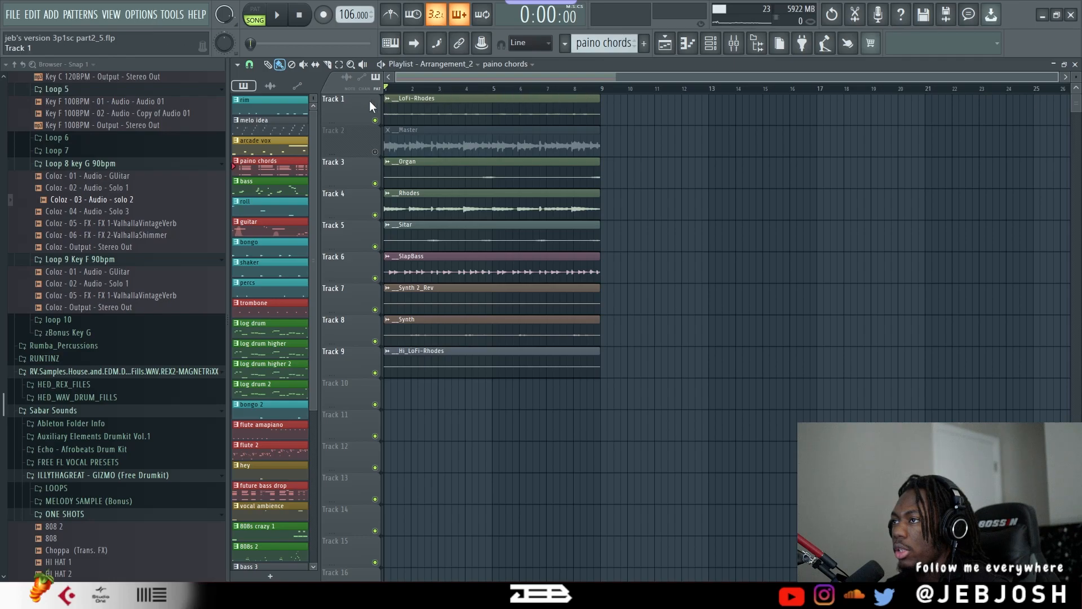
left_click(285, 19)
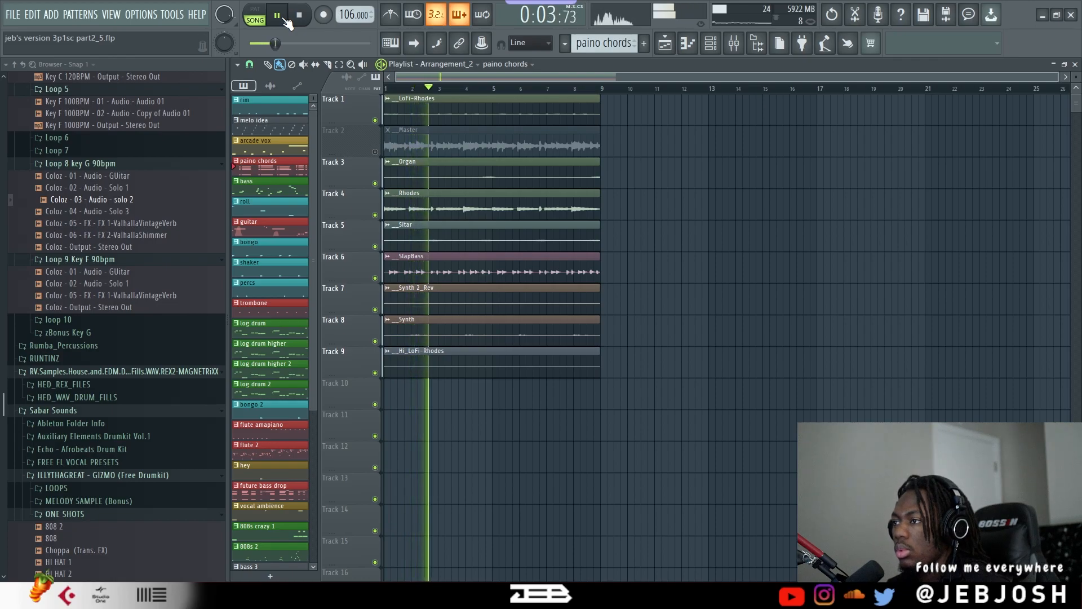
key("space")
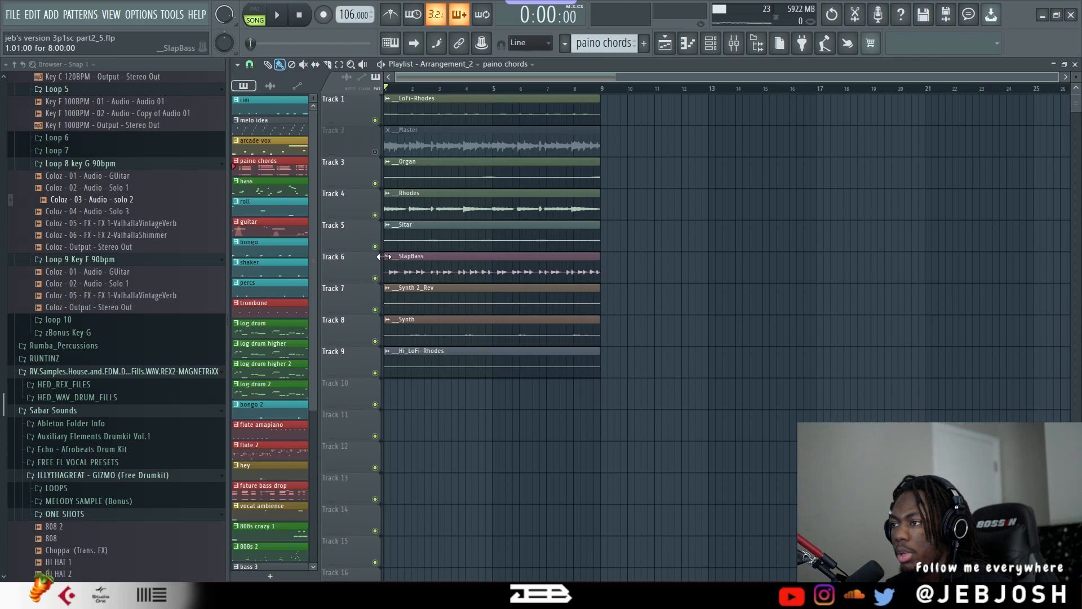
Solo the SlapBass stem on Track 6 and listen to it.
right_click(376, 279)
key("space")
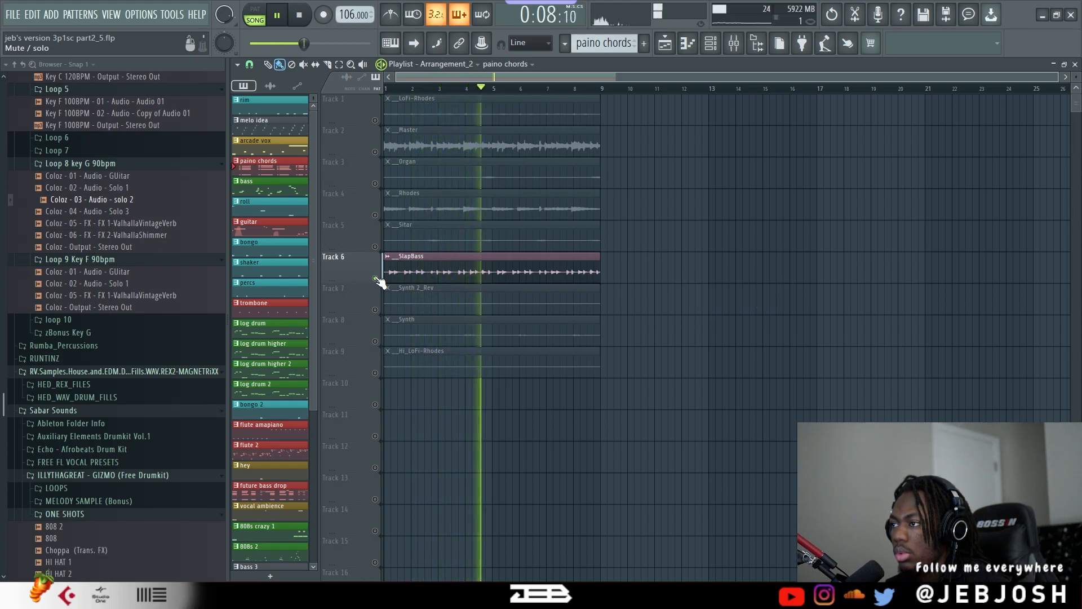
key("space")
Solo the LoFi-Rhodes stem on Track 1 and listen to different parts of it.
left_click(375, 120, "ctrl")
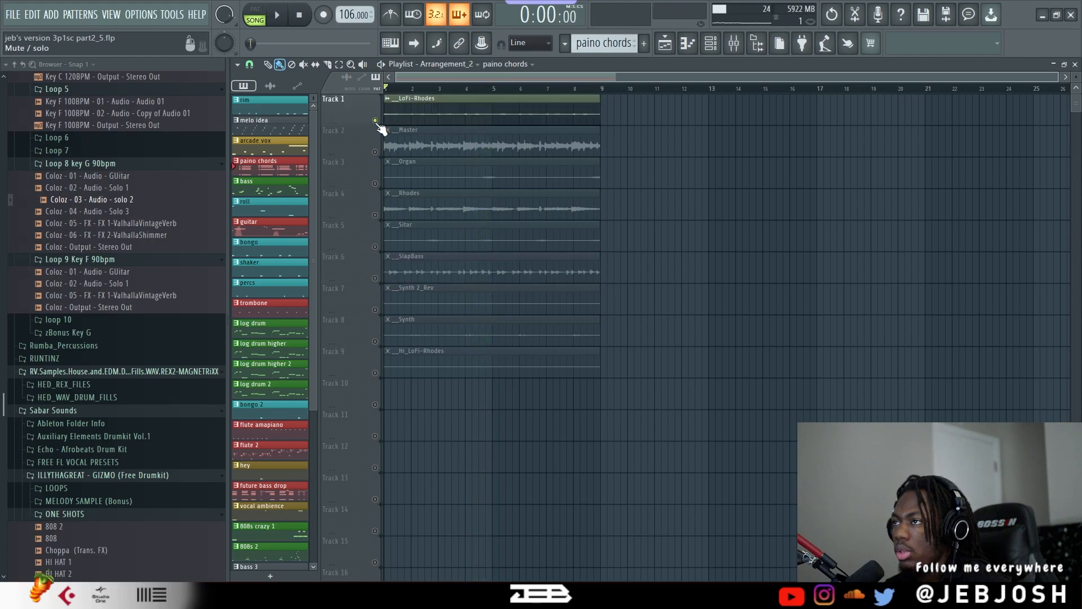
key("space")
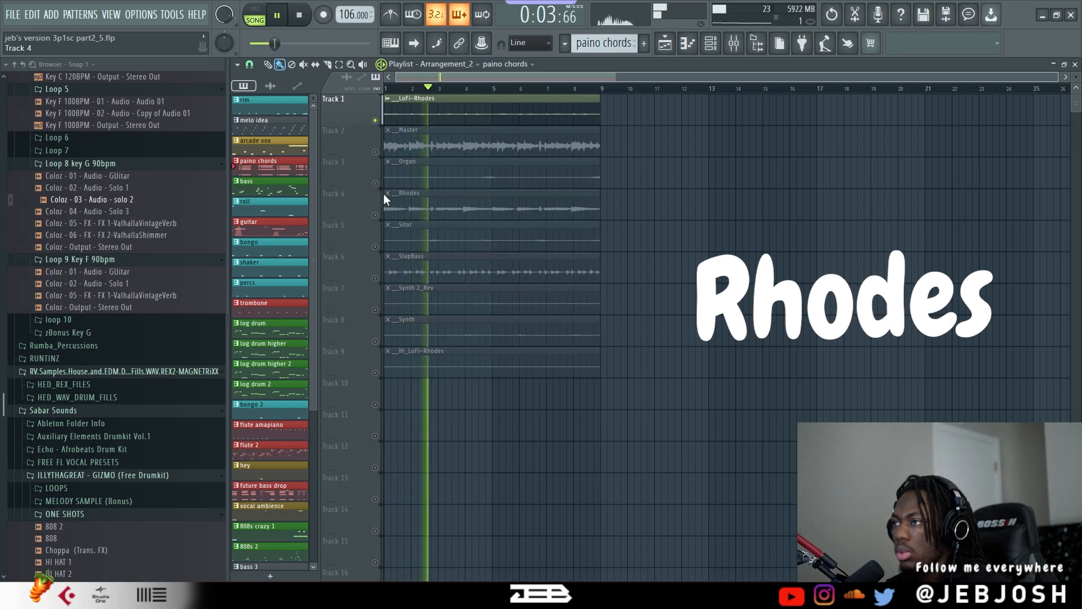
left_click(490, 89)
left_click(478, 90)
key("space")
Listen to the soloed Organ stem on Track 3, and unmute the Sitar stem on Track 5 to hear both.
key("space")
key("space")
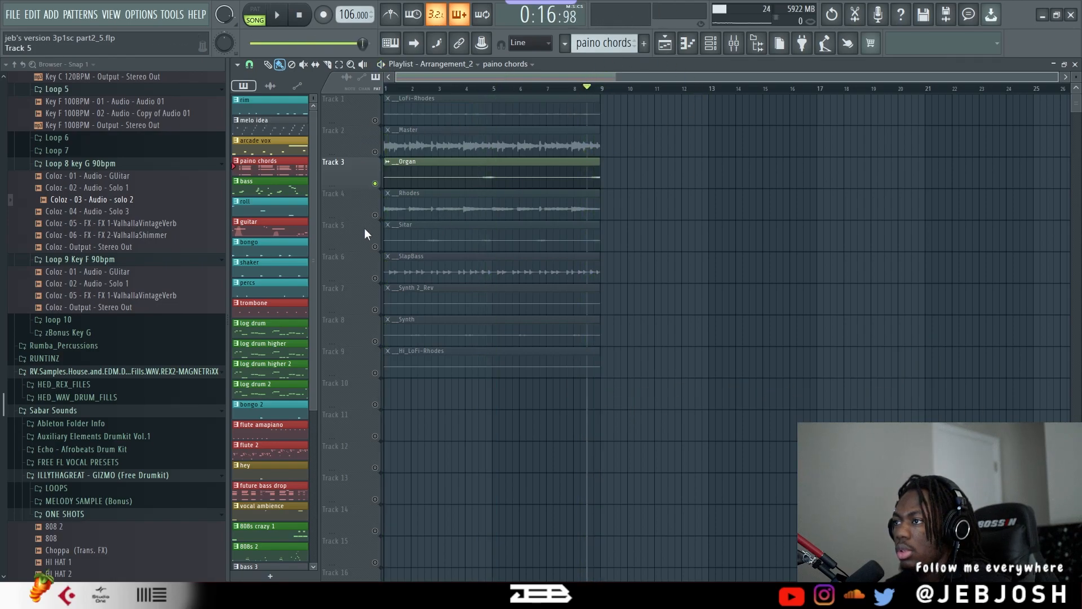
left_click(376, 247)
left_click(439, 89)
key("space")
key("space")
left_click(420, 88)
key("space")
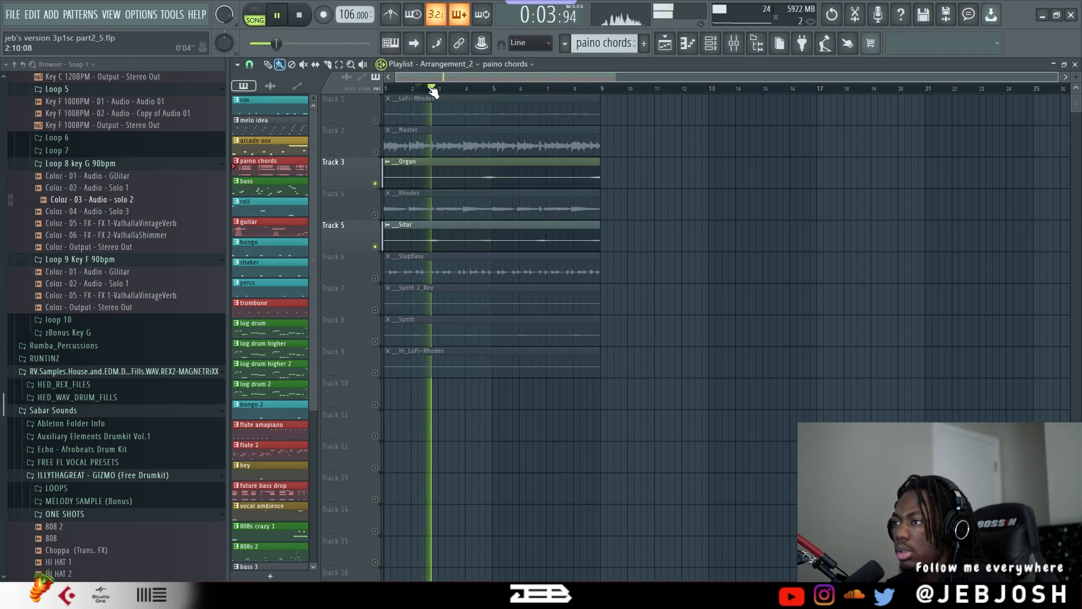
left_click(476, 88)
key("space")
Solo and play the Synth 2_Rev stem on Track 7, and enlarge the track's height to show its waveform.
left_click(375, 309)
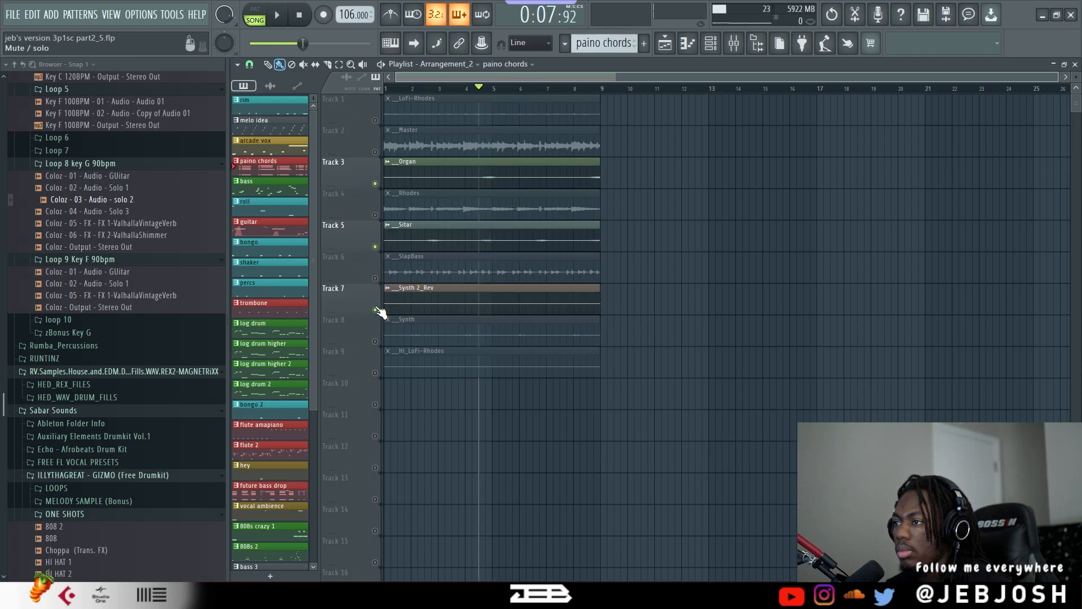
key("space")
left_click(376, 310, "ctrl")
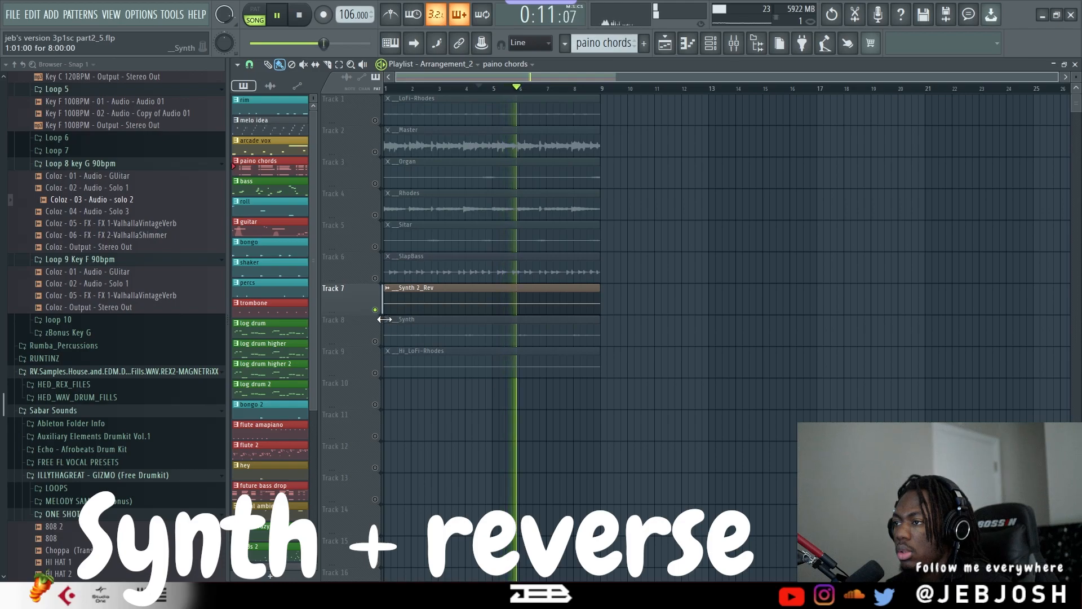
left_click_drag(361, 313, 389, 415)
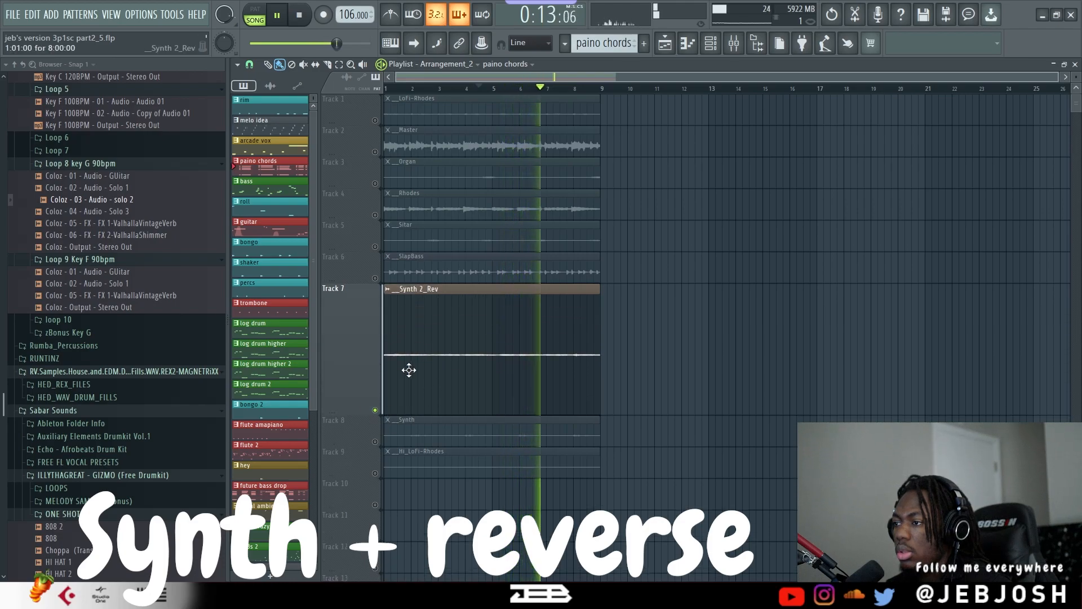
key("space")
Solo and play the Synth stem on Track 8, and increase the heights of Tracks 8 and 9.
left_click(375, 441)
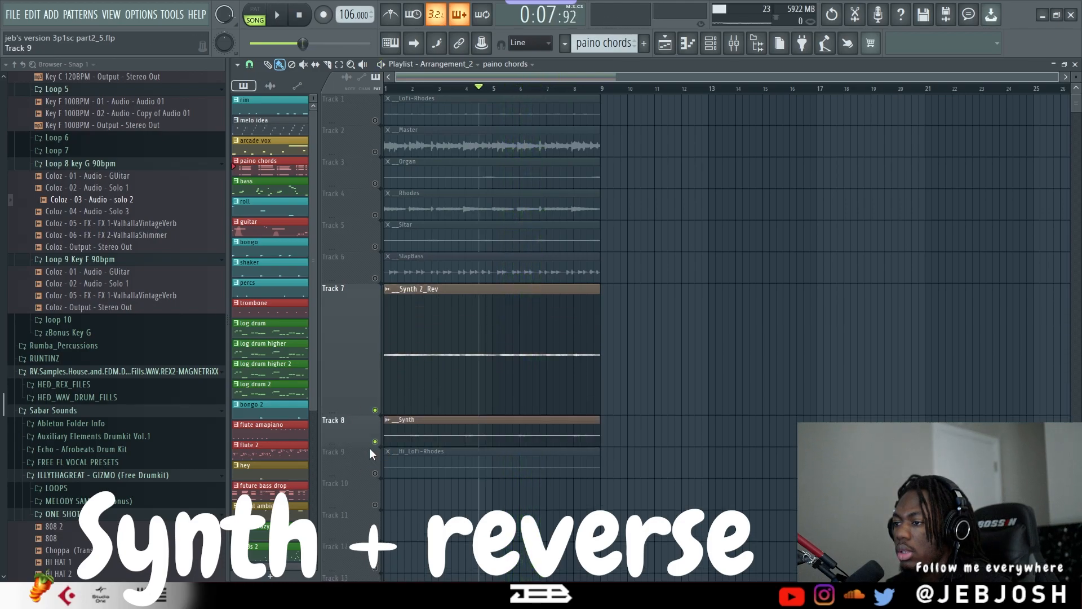
left_click(375, 442, "ctrl")
key("space")
left_click_drag(363, 447, 365, 552)
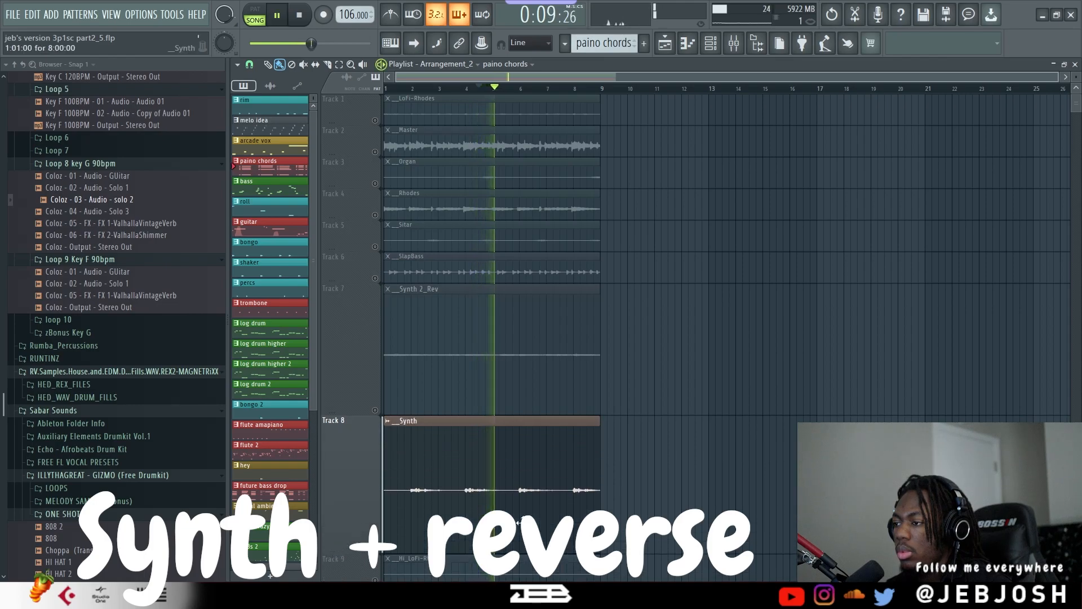
scroll(725, 442, "down", 4)
left_click_drag(386, 447, 388, 536)
key("space")
Solo the Synth 2_Rev stem again and play it to compare it with the Synth stem.
right_click(369, 320)
left_click(812, 425)
right_click(374, 284)
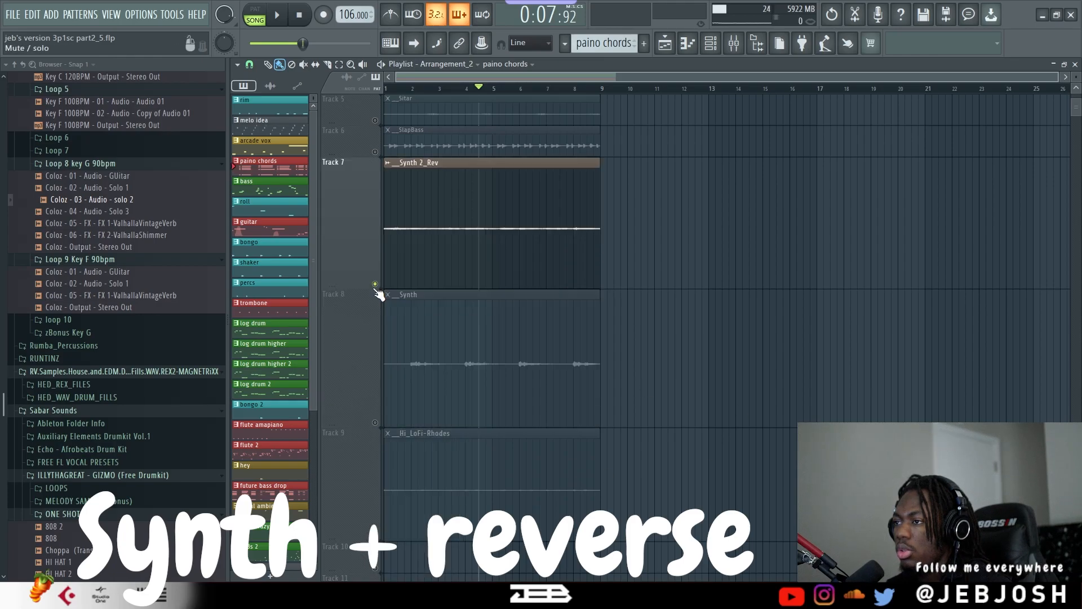
key("space")
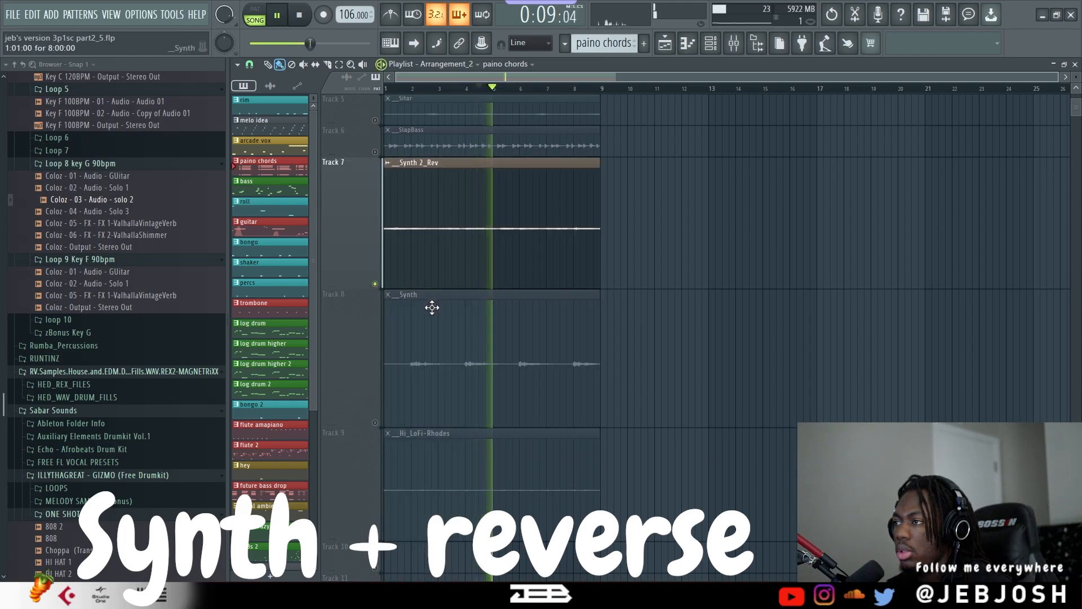
key("space")
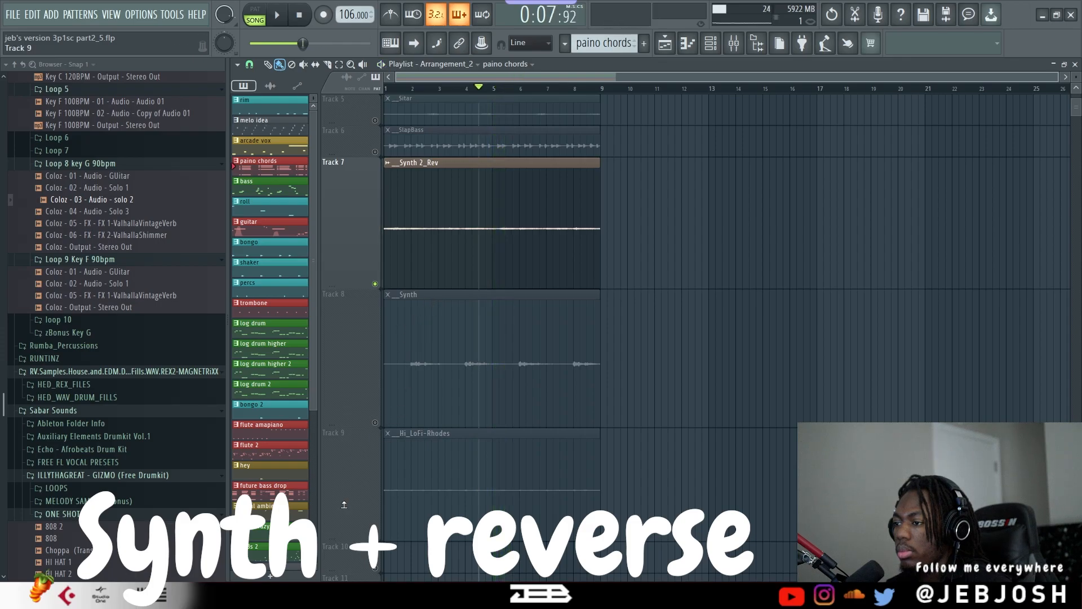
Solo and play the Hi_LoFi-Rhodes stem on Track 9, comparing it with the LoFi-Rhodes stem on Track 1.
right_click(375, 536)
key("space")
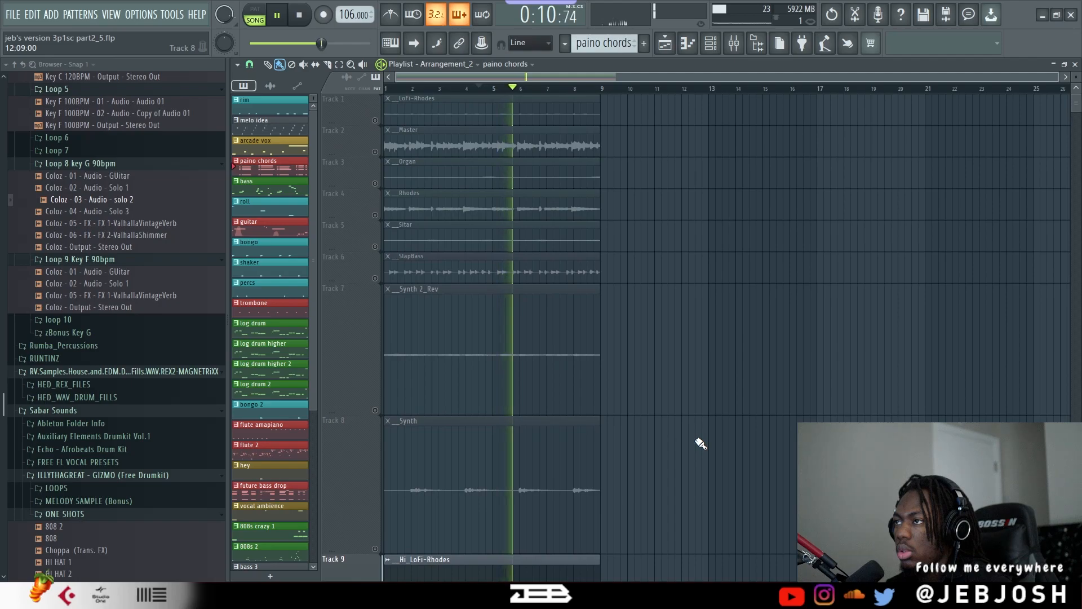
scroll(426, 260, "up", 4)
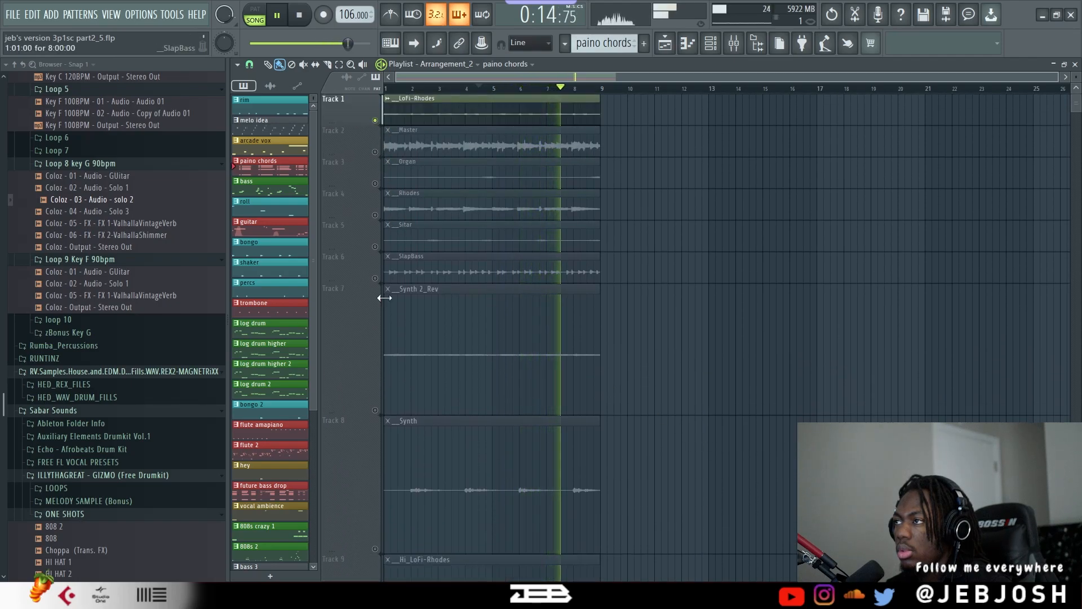
scroll(371, 466, "down", 5)
key("space")
left_click(372, 501)
key("space")
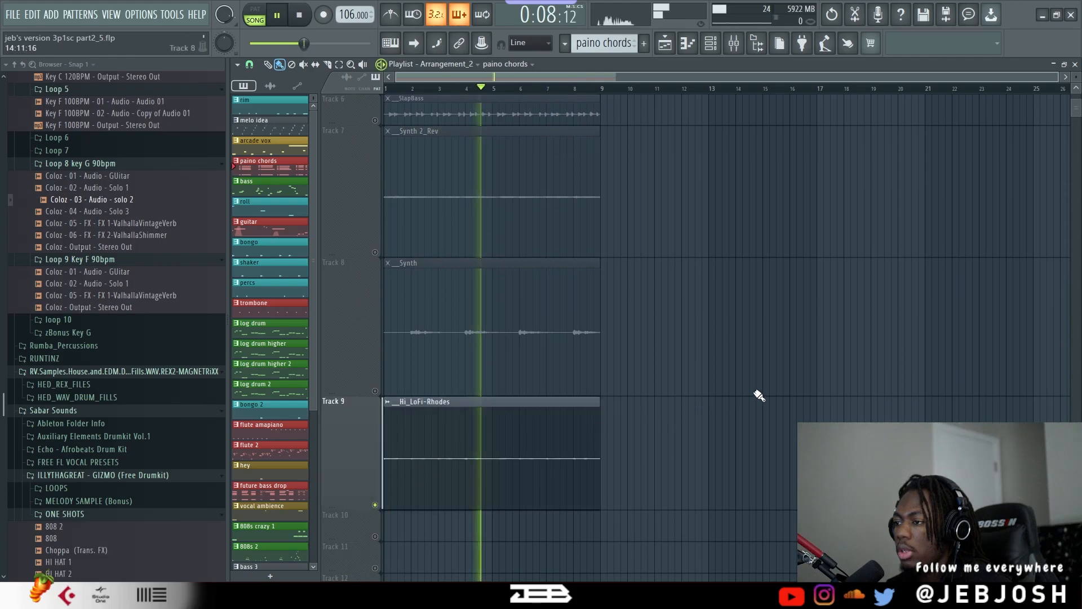
Solo the Rhodes stem on Track 4 and play it from the start.
scroll(759, 394, "up", 4)
scroll(759, 394, "up", 1)
key("space")
left_click(375, 215)
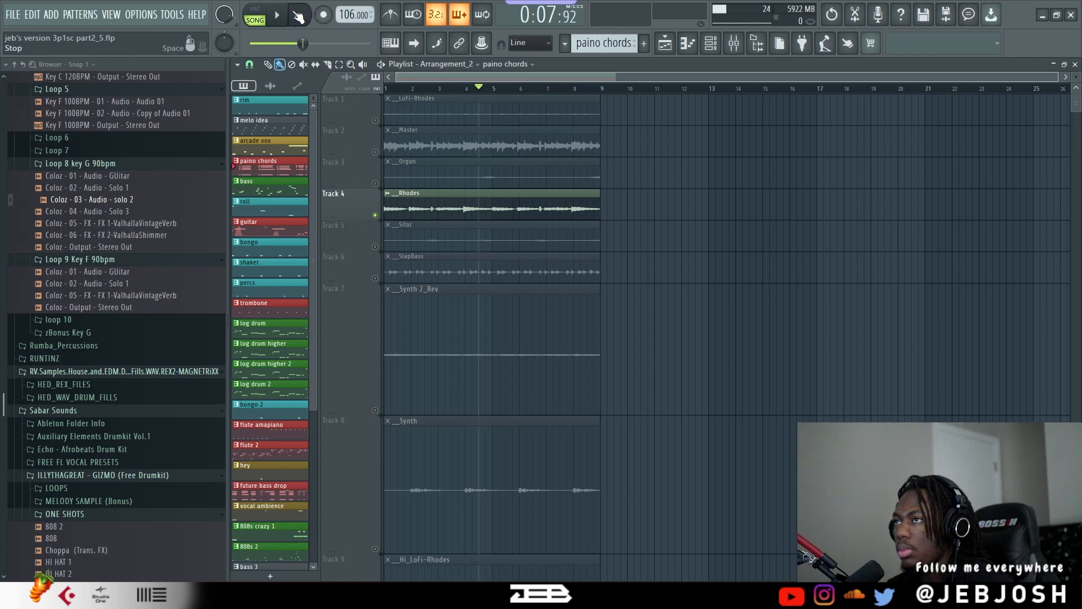
left_click(298, 17)
key("space")
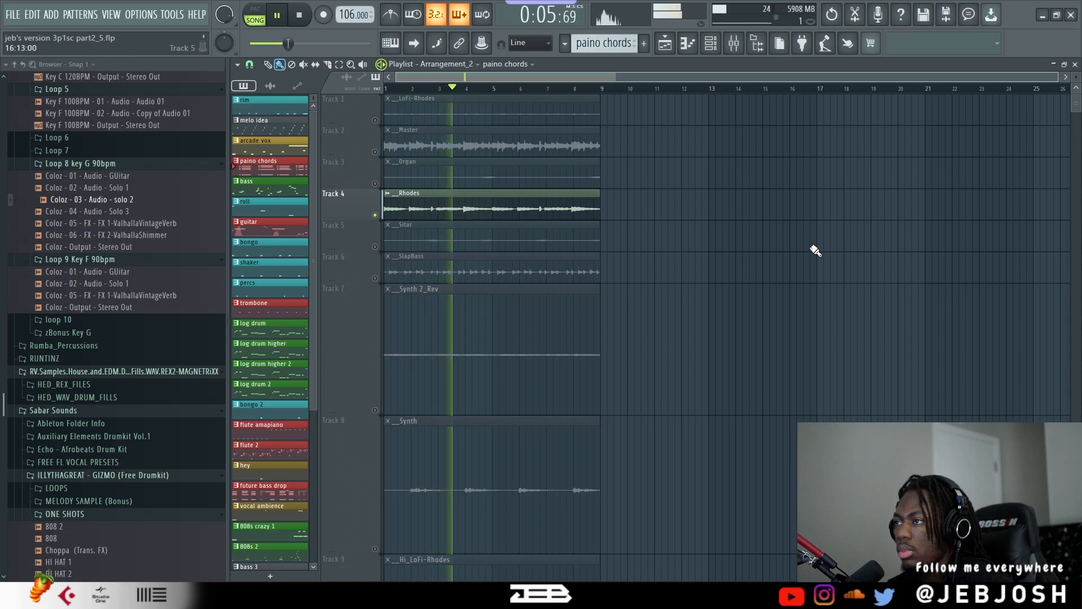
key("space")
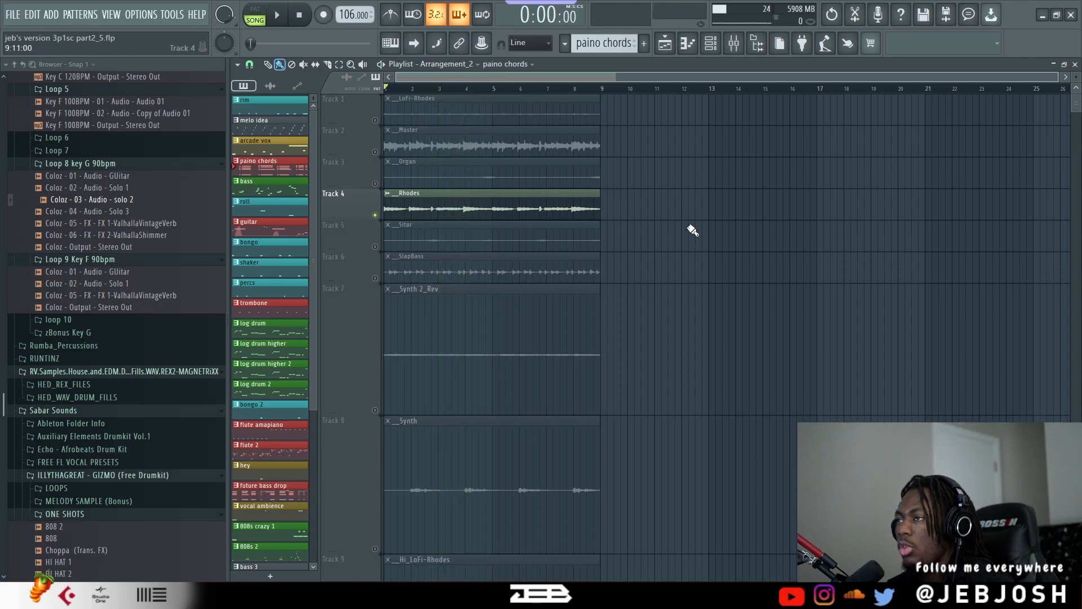
Return to the main arrangement and solo the LoFi-Rhodes clips on Track 7 for playback.
scroll(652, 221, "down", 4)
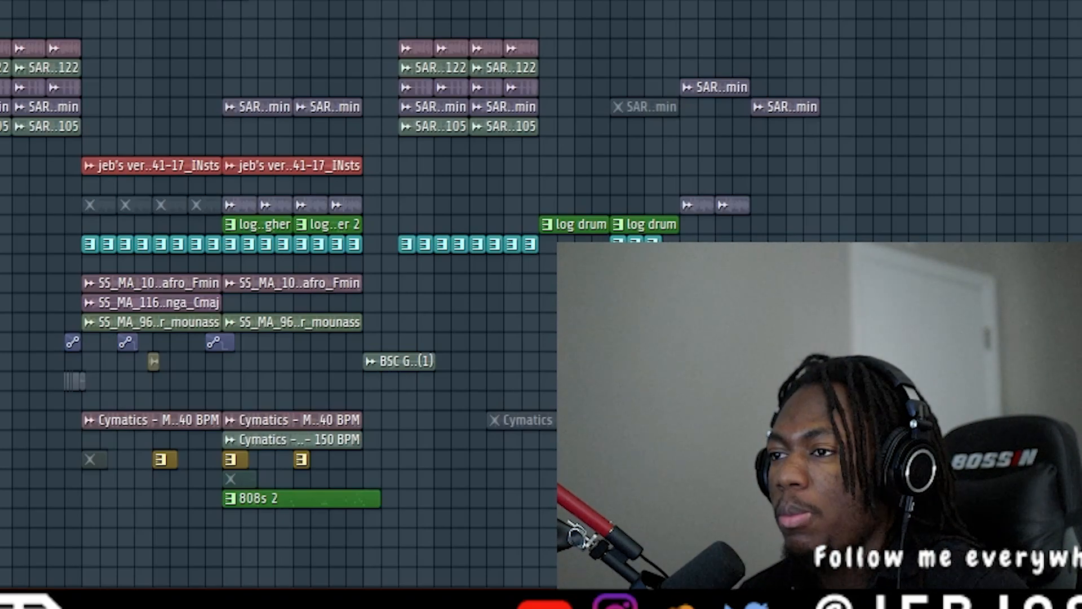
scroll(360, 293, "up", 3)
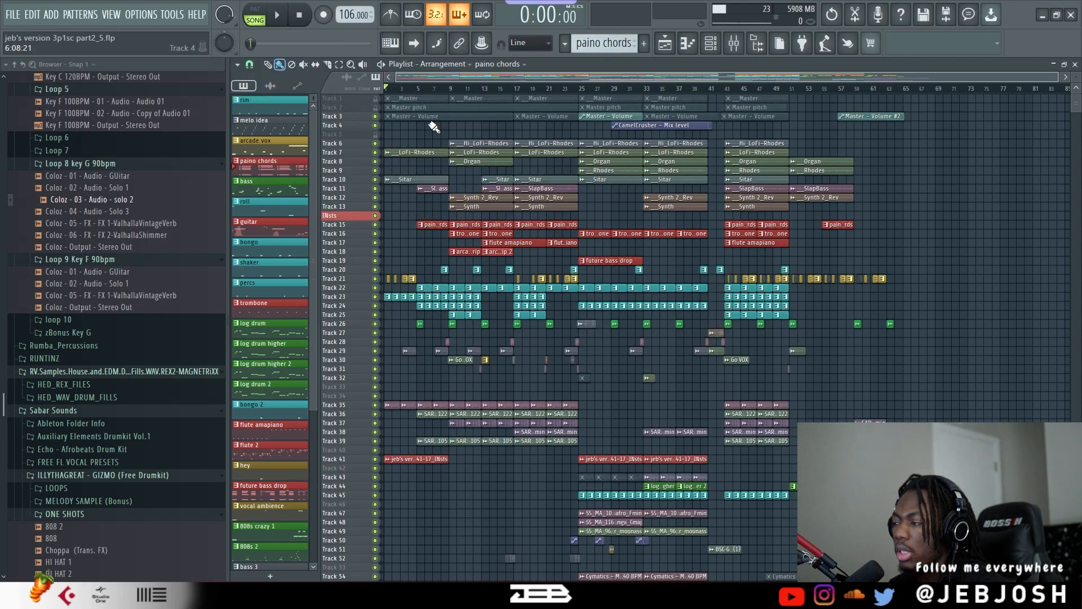
right_click(376, 162)
right_click(374, 152)
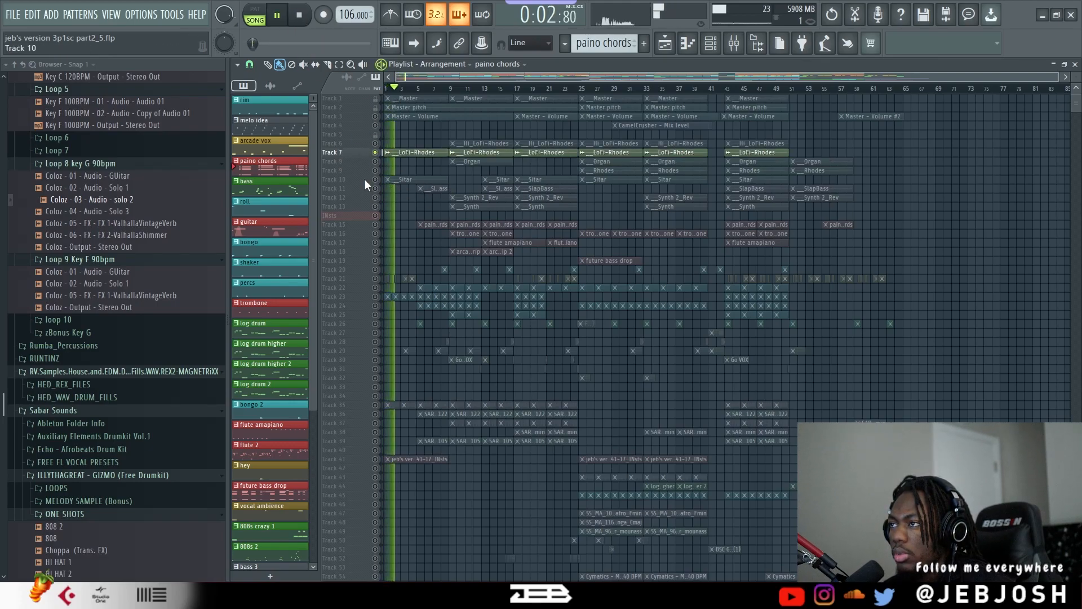
Add the Sitar clips on Track 10 to the LoFi-Rhodes playback and select bars 1 to 8 as the playback range.
left_click(375, 180)
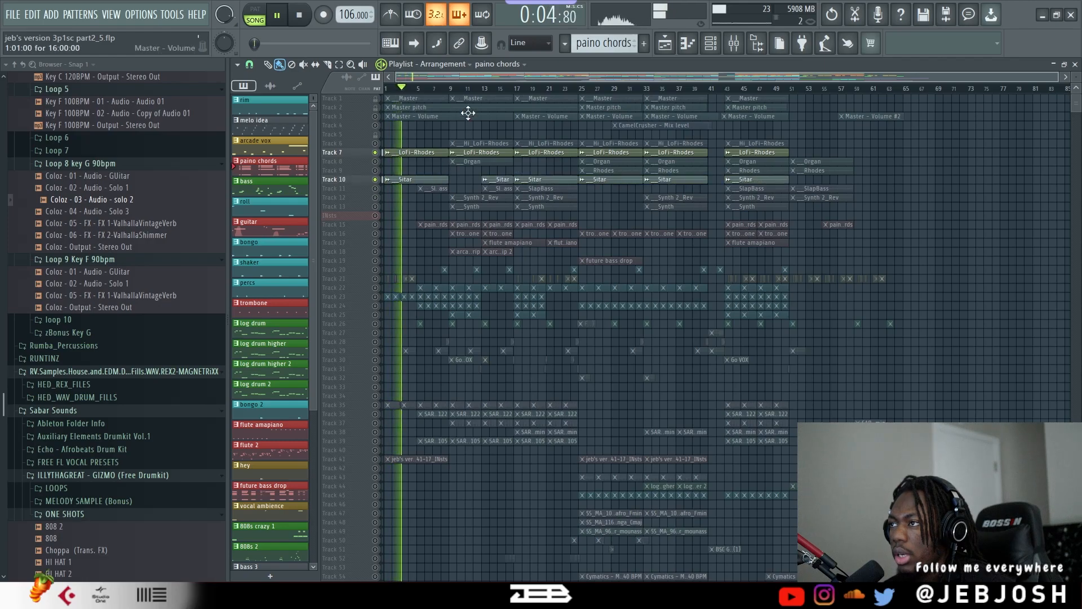
left_click_drag(450, 90, 213, 92)
key("space")
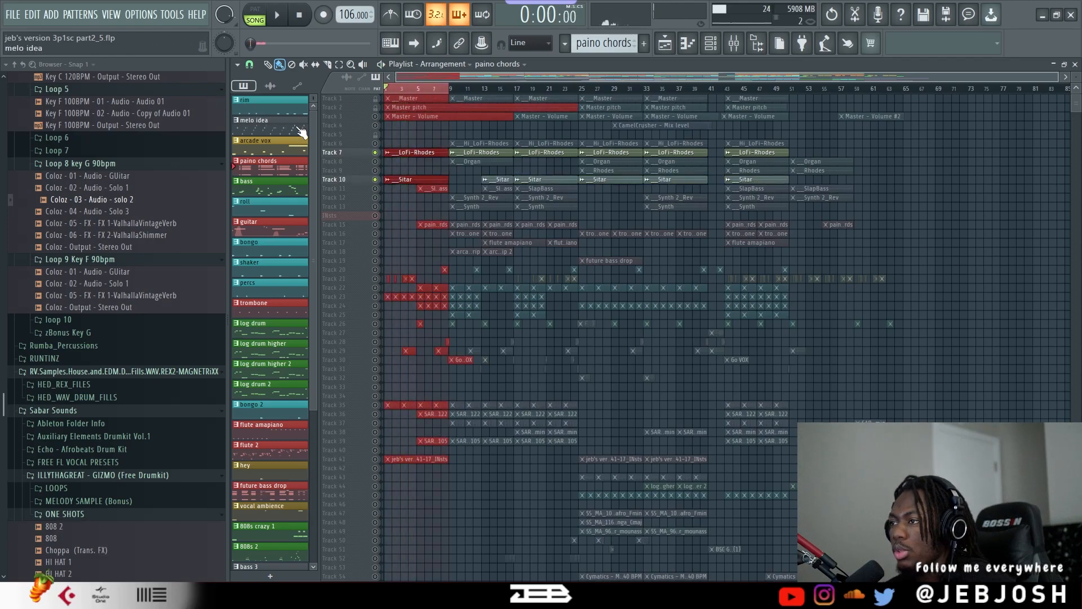
Inspect the settings and source folder of the SARZ shaker confidence percussion loop on Track 35, leaving its file unchanged.
left_click(415, 272)
scroll(360, 263, "up", 1)
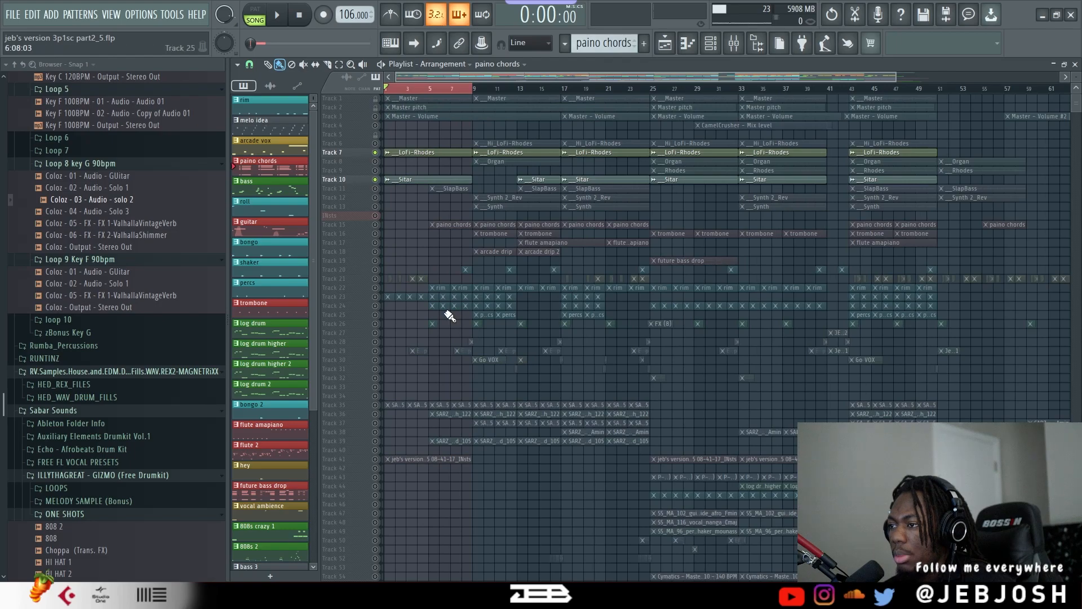
scroll(449, 315, "up", 4)
scroll(400, 310, "down", 4)
double_click(443, 469)
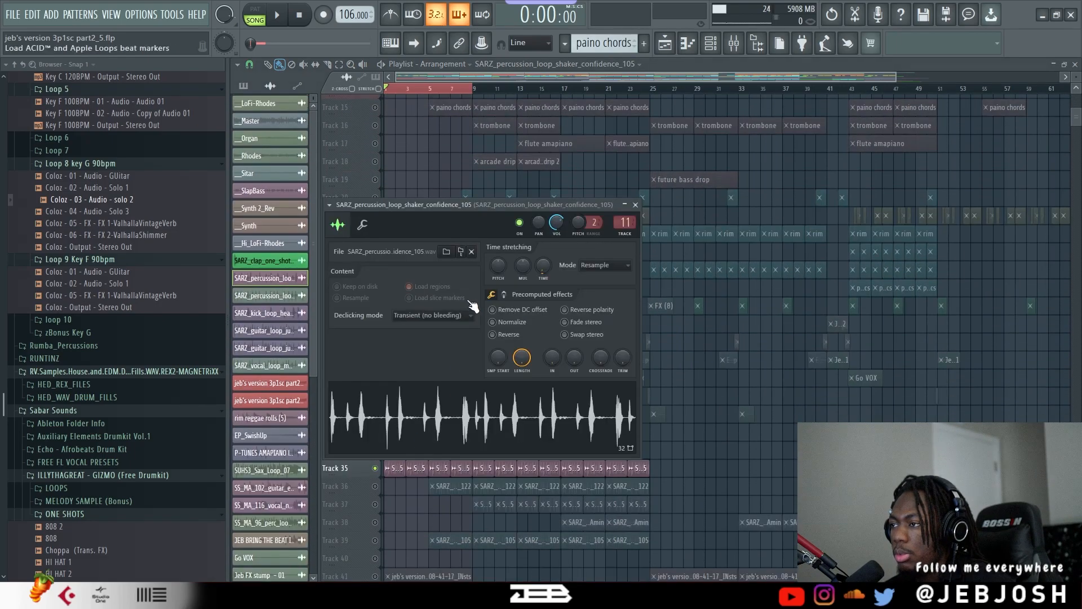
left_click(446, 252)
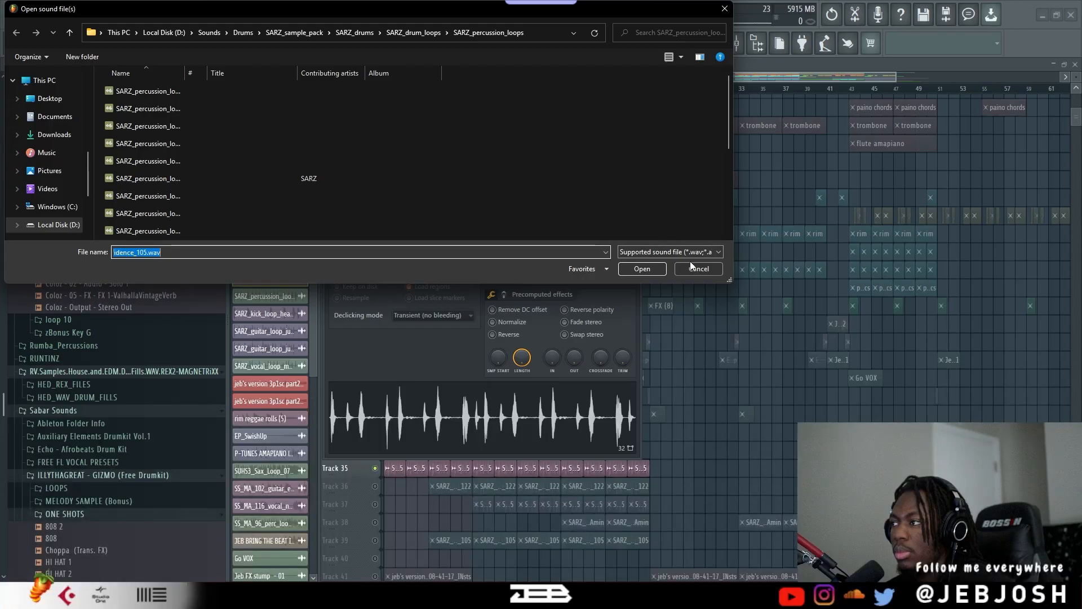
left_click(697, 268)
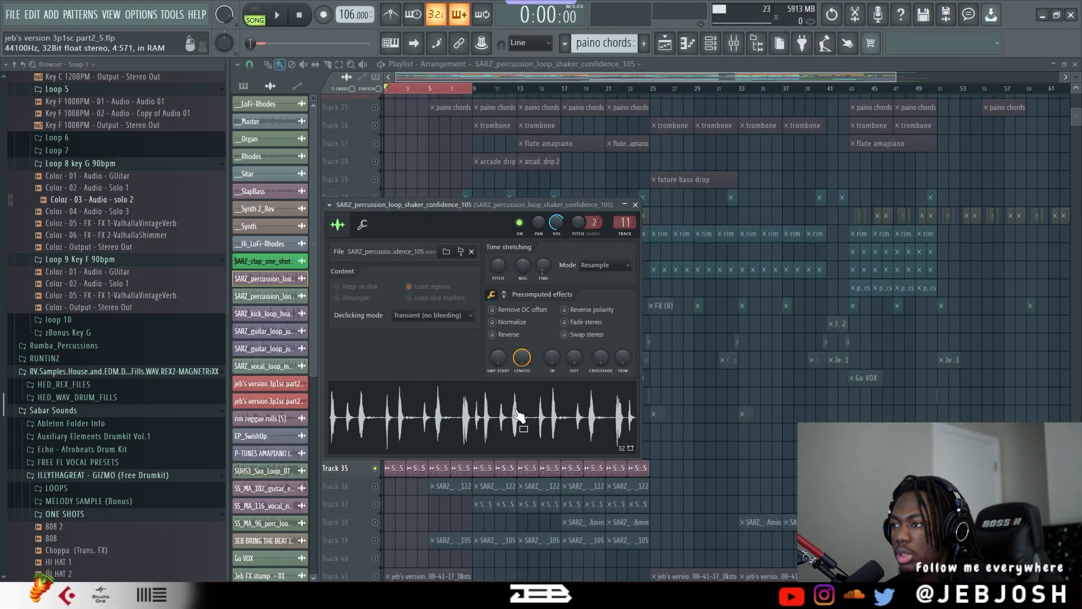
left_click(636, 205)
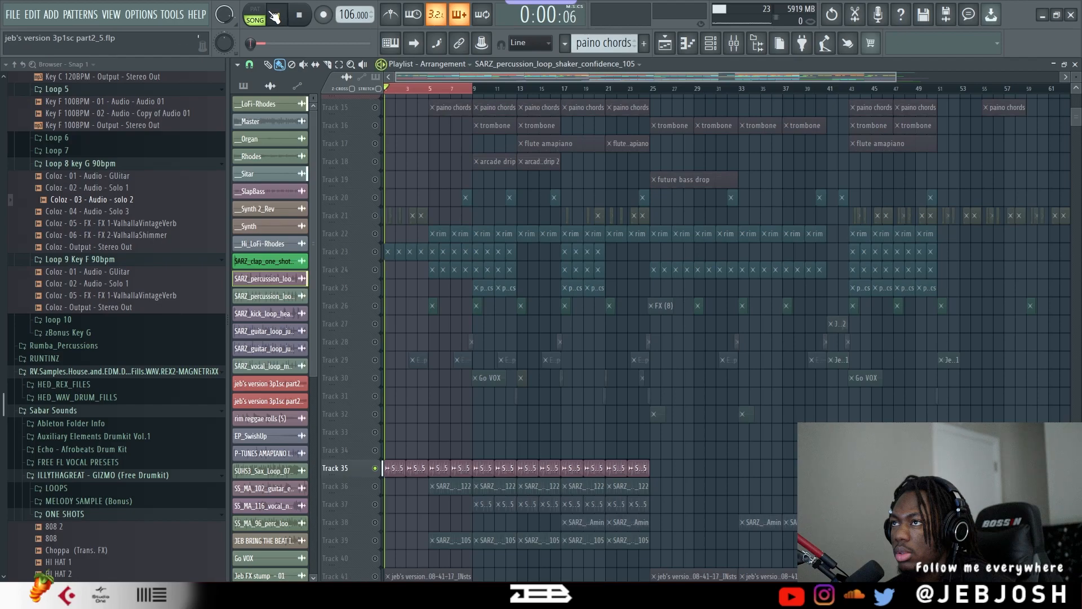
Play the shaker loop on Track 35 together with the LoFi-Rhodes and Sitar clips.
scroll(469, 191, "up", 5)
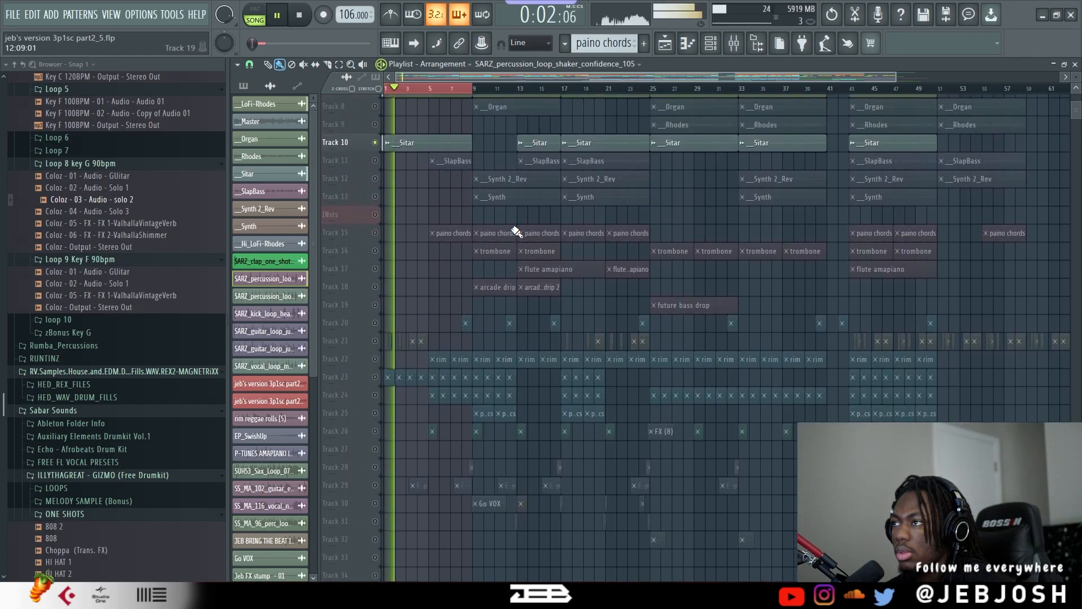
scroll(511, 228, "down", 8)
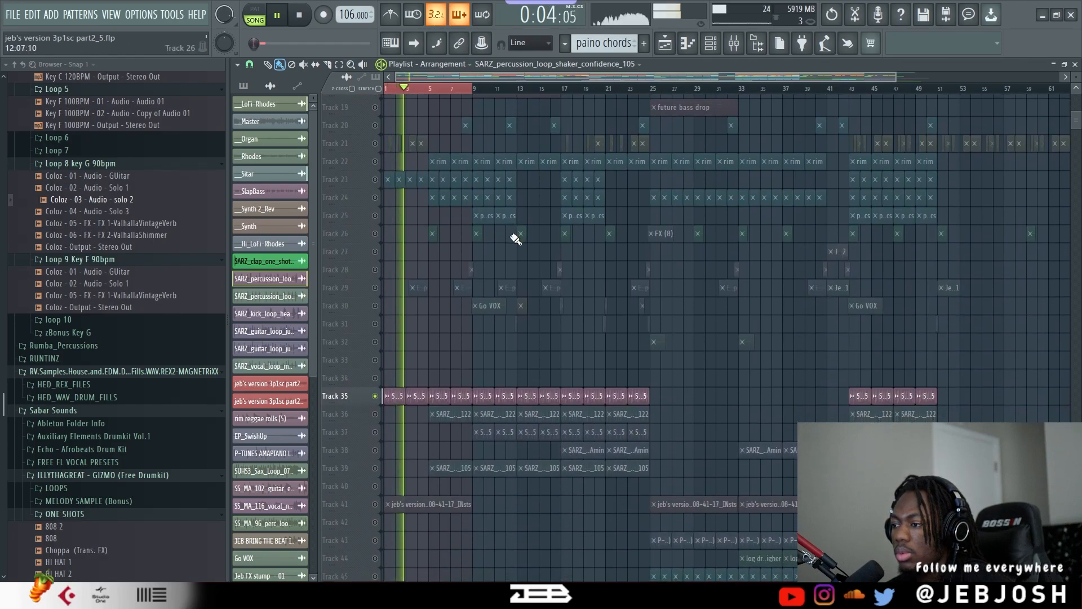
scroll(510, 235, "up", 9)
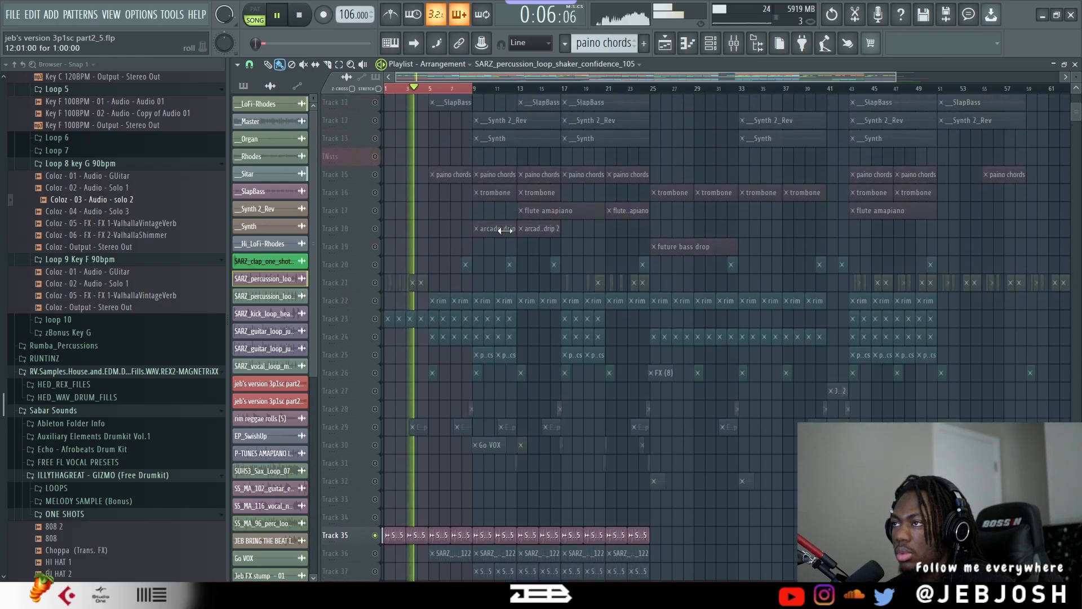
key("space")
Unmute the bongo pattern on Track 23 and play it together with the rhodes, sitar and shaker loop.
left_click(374, 396)
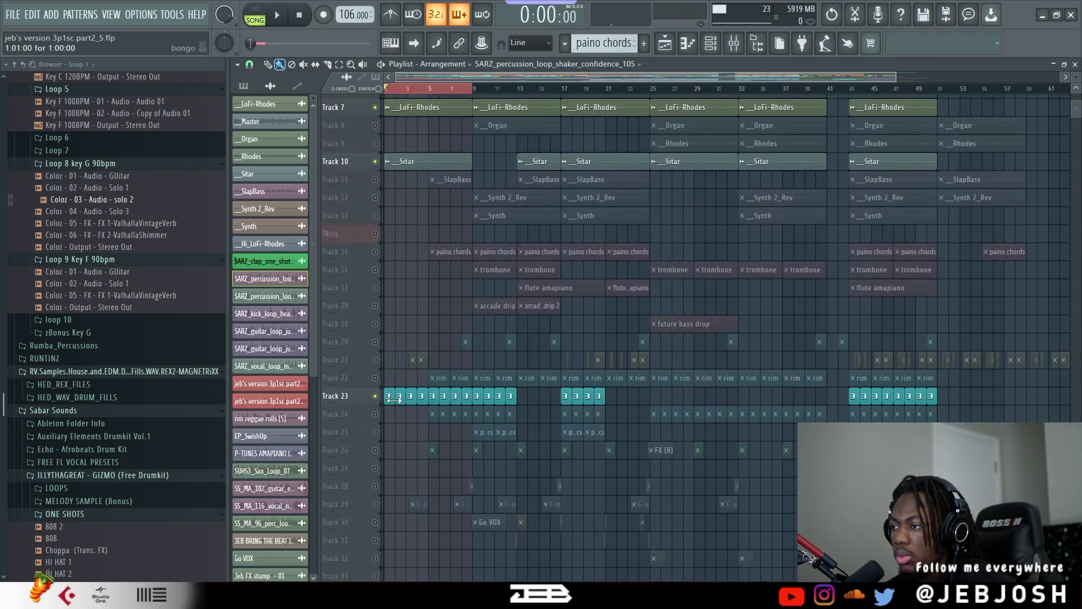
scroll(399, 402, "up", 3)
scroll(412, 401, "up", 2)
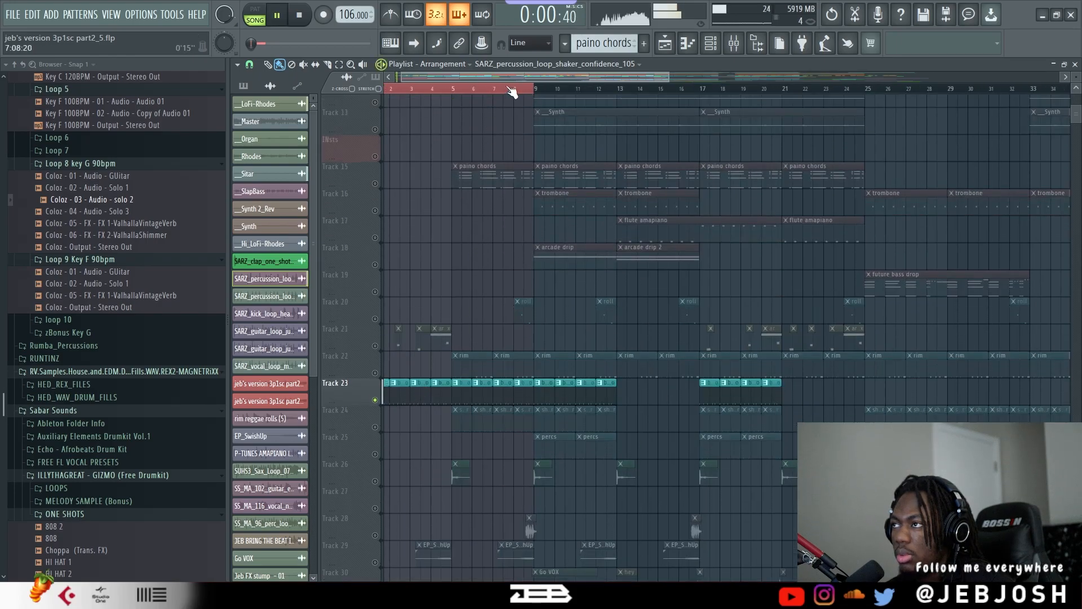
key("space")
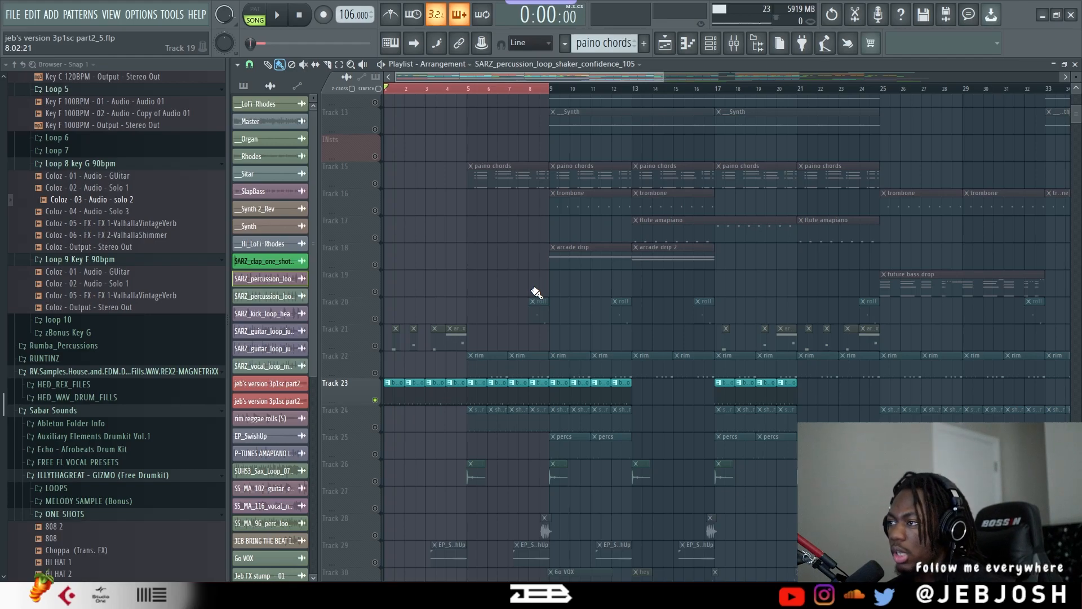
key("space")
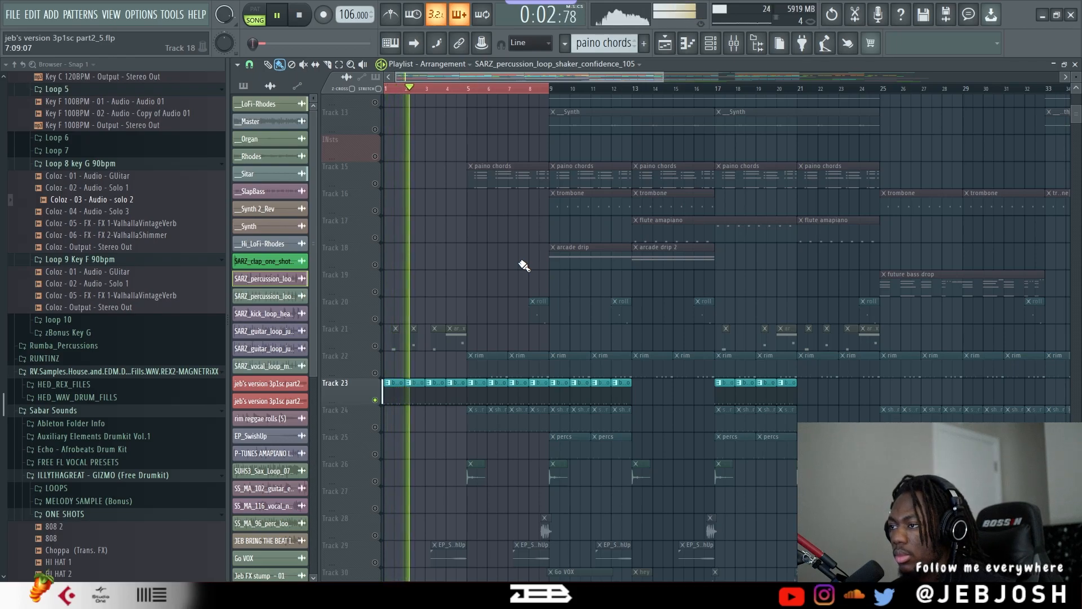
key("space")
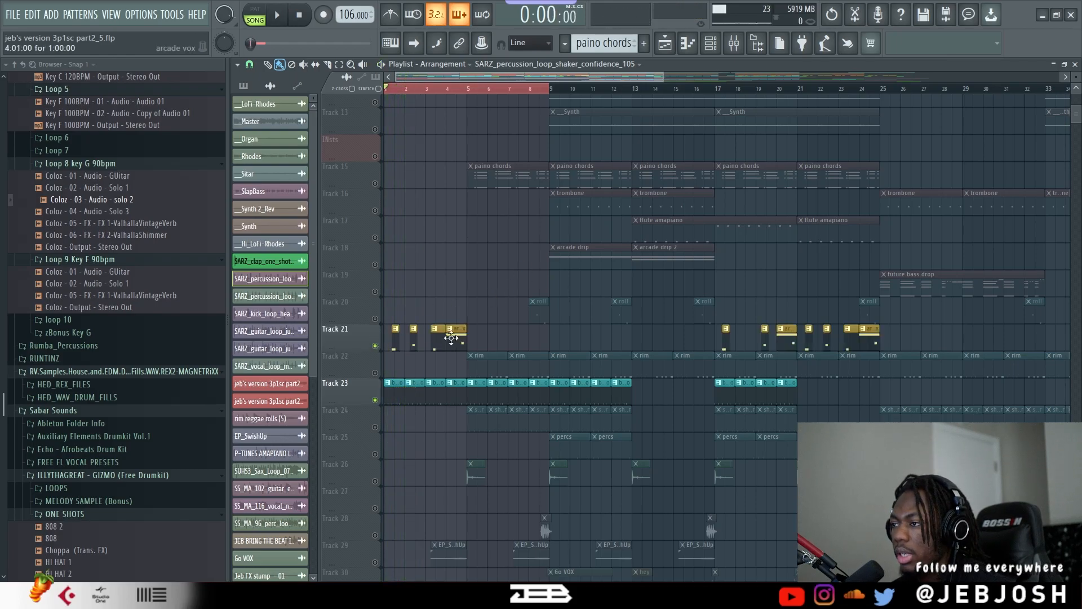
Open the arcade vox pattern from Track 21 in the piano roll and play its notes through.
double_click(456, 342)
key("space")
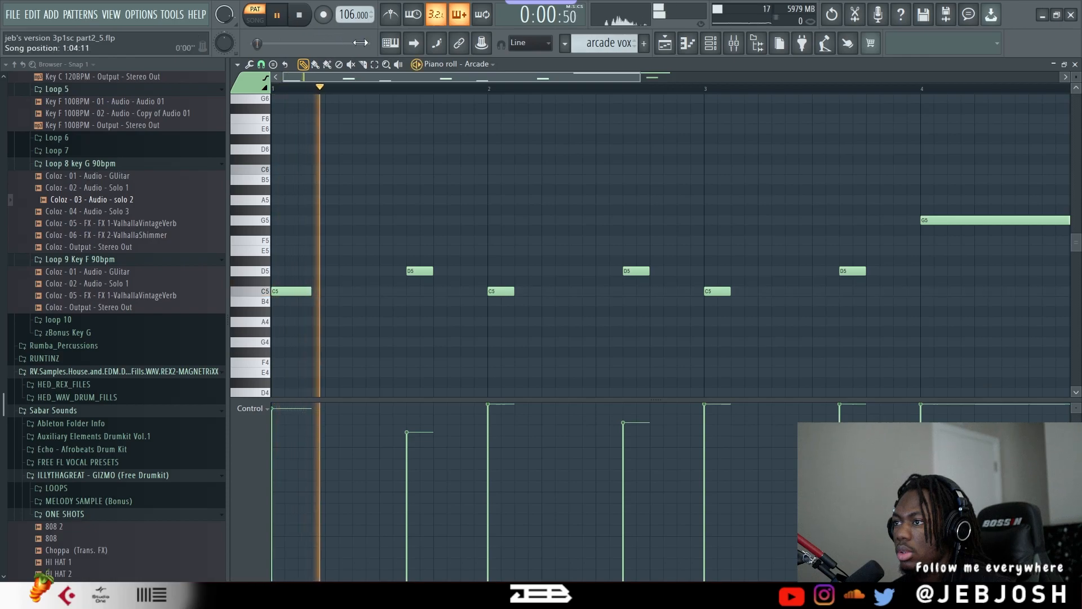
left_click_drag(641, 77, 1024, 77)
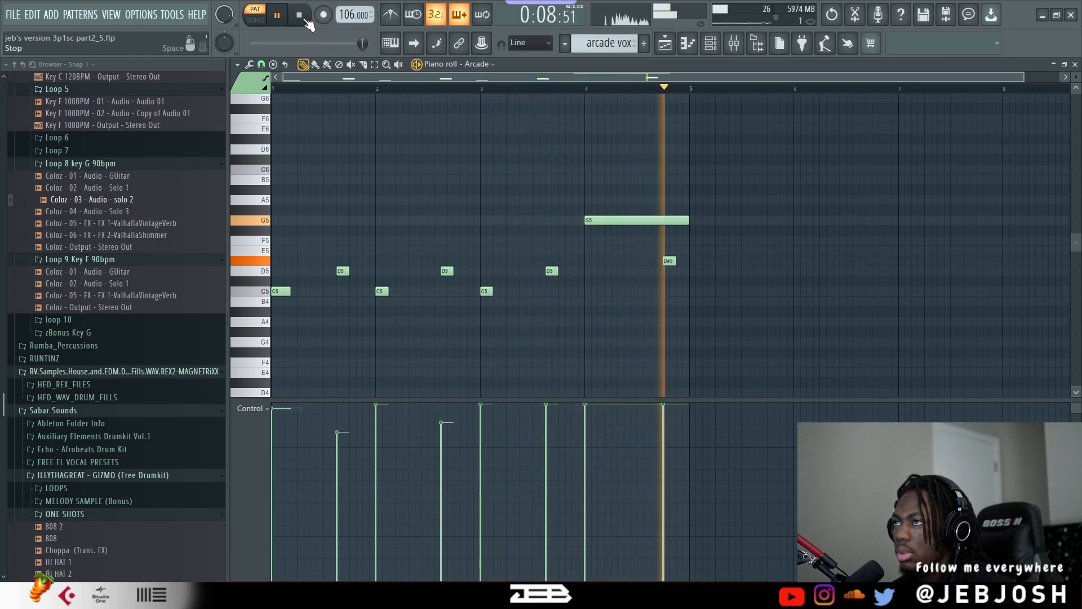
key("space")
Return to the arrangement and play the arcade vox on Track 21 with the bongo and other unmuted tracks.
left_click(680, 42)
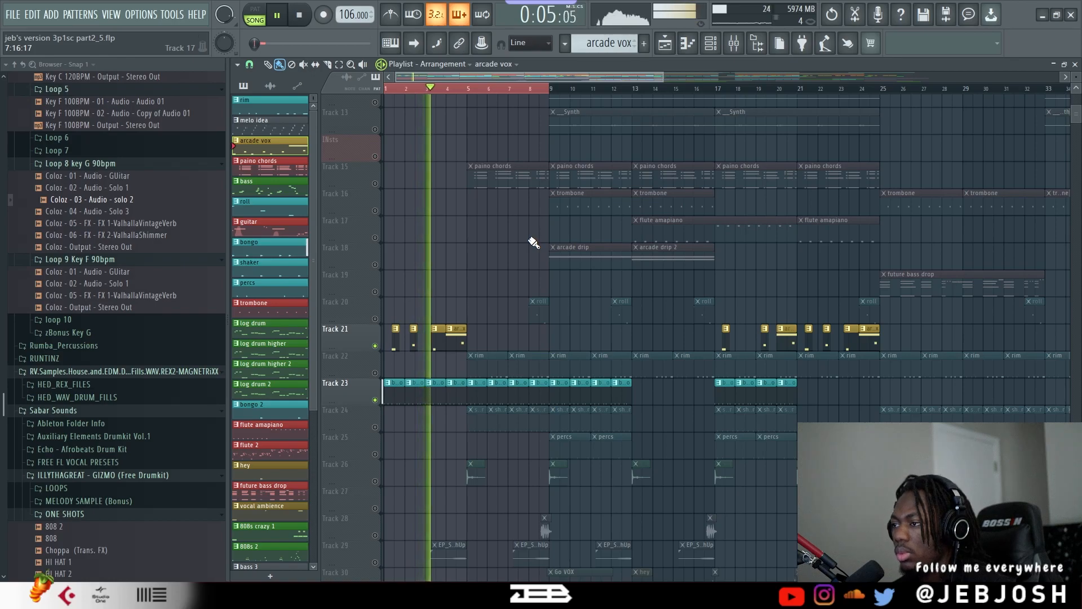
scroll(519, 253, "down", 8)
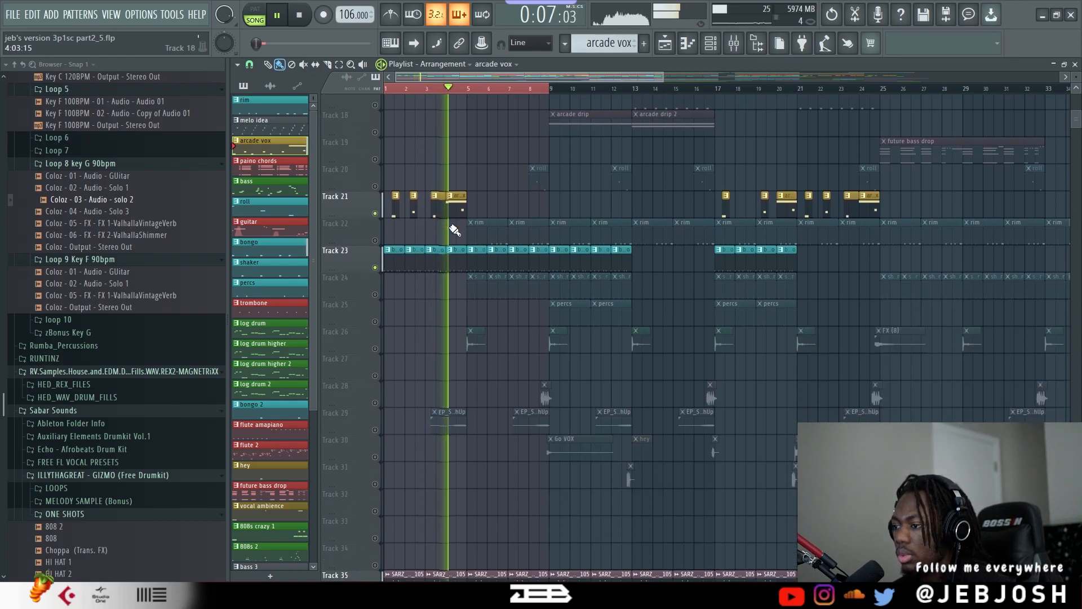
key("space")
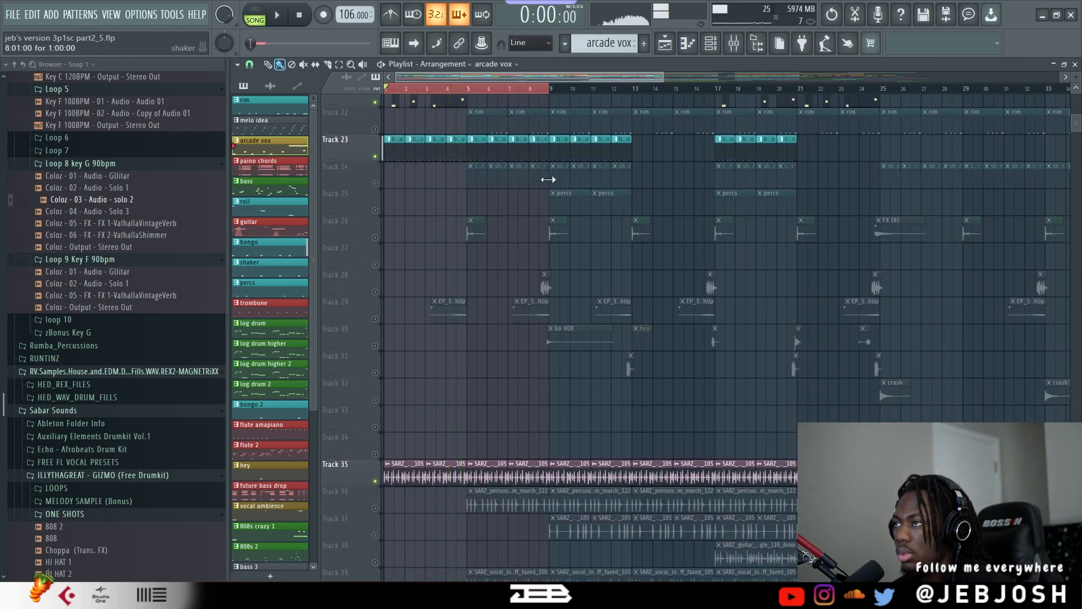
Shorten the playback range to bars 1 to 4, unmute the EP_SwishUp clips on Track 29 and play the section.
left_click_drag(542, 93, 483, 95)
left_click(374, 318)
scroll(468, 313, "down", 6)
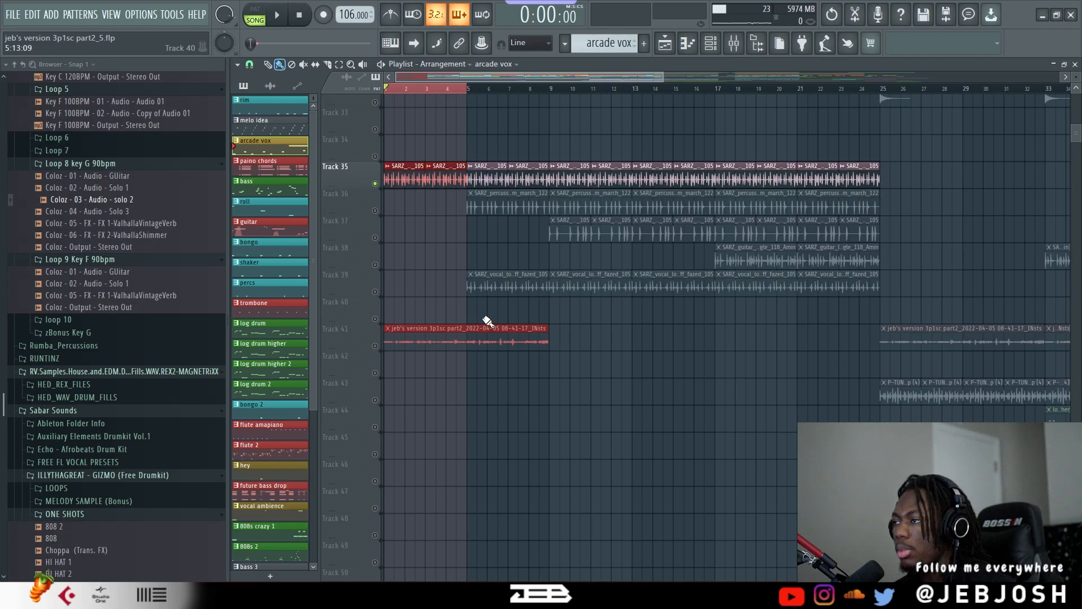
scroll(487, 321, "up", 4)
key("space")
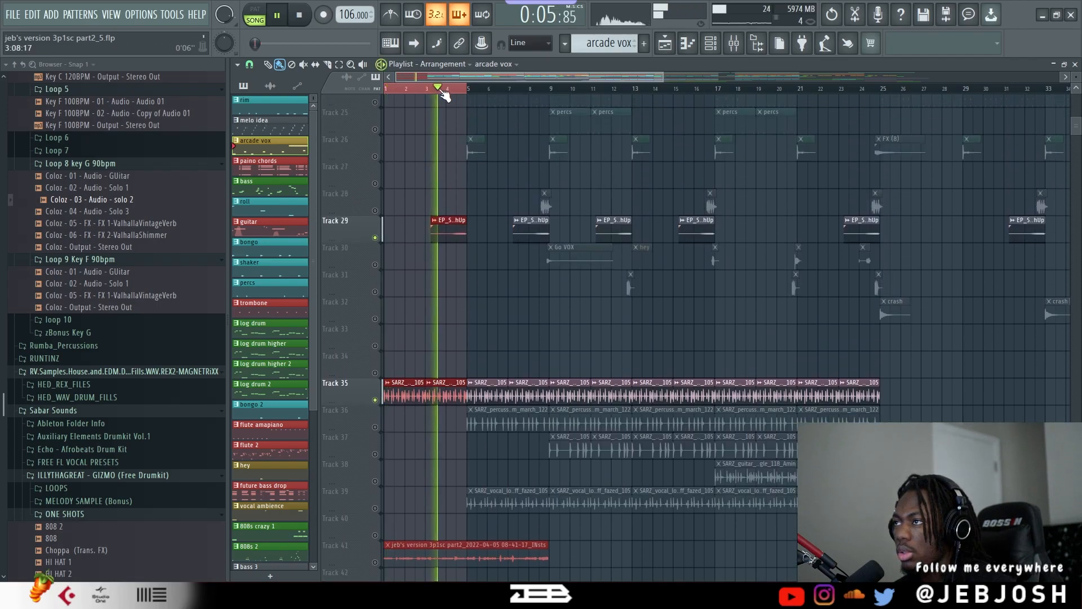
Solo the EP_SwishUp clips on Track 29, listen to them, and select bars 1 to 8.
right_click(375, 237)
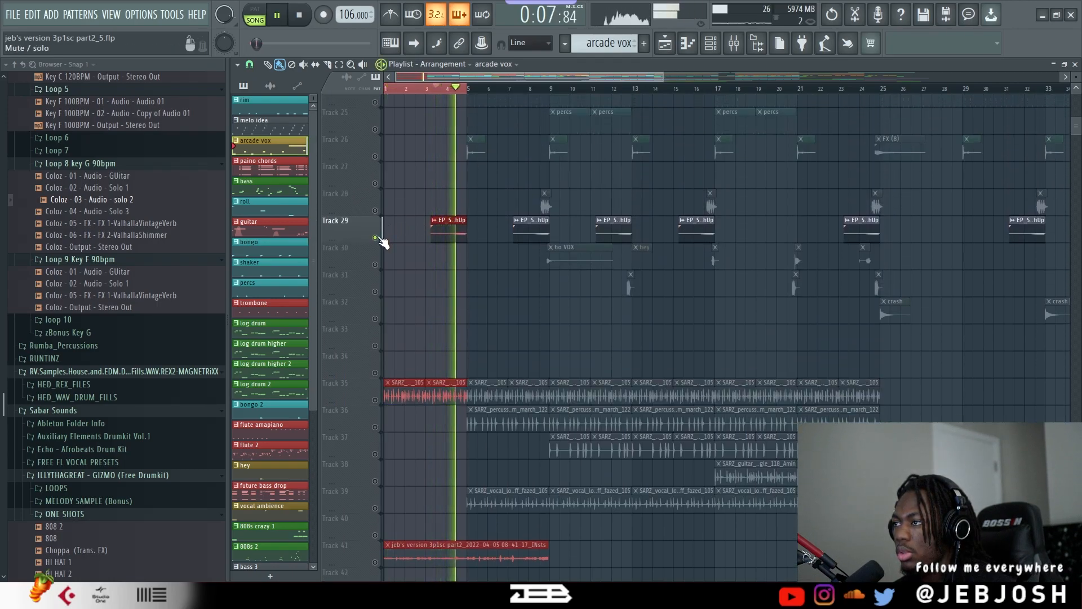
scroll(382, 241, "up", 1)
key("space")
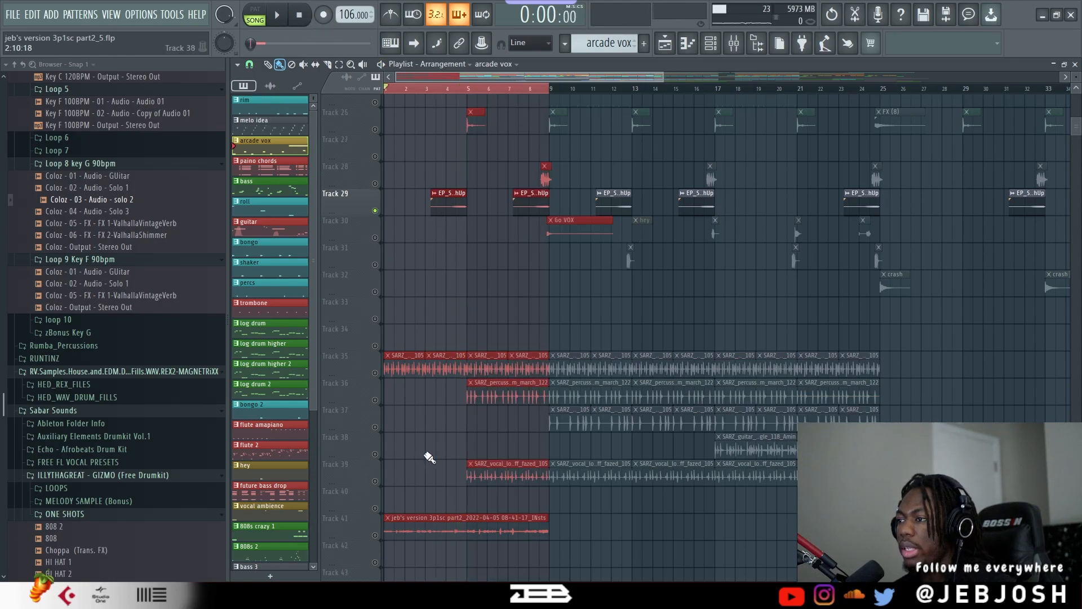
Solo the INsts recording on Track 41 and play it from the start.
right_click(376, 373)
left_click(375, 372, "ctrl")
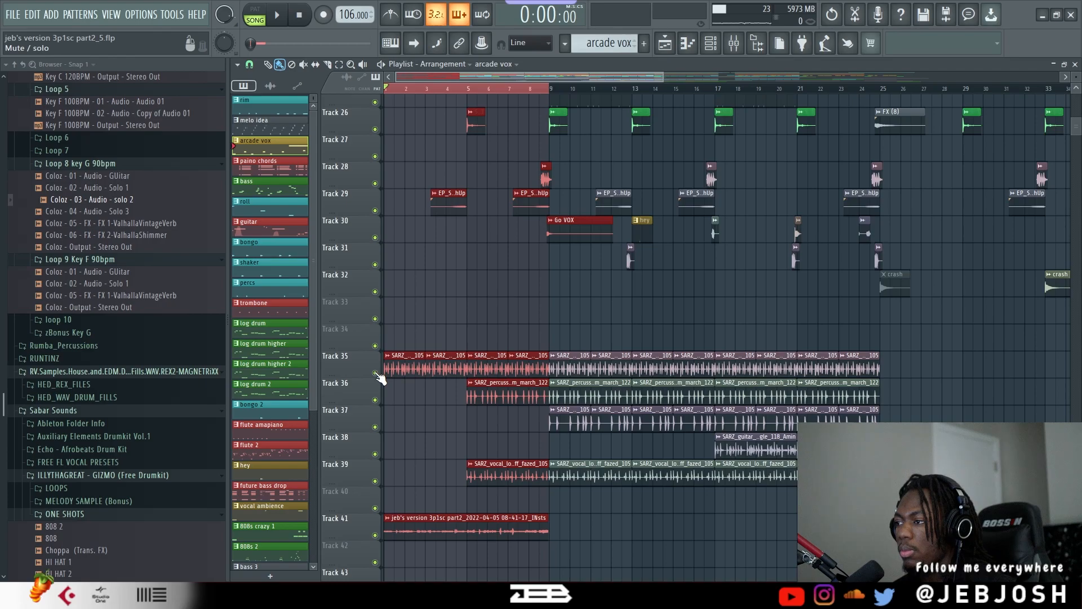
left_click(375, 535, "ctrl")
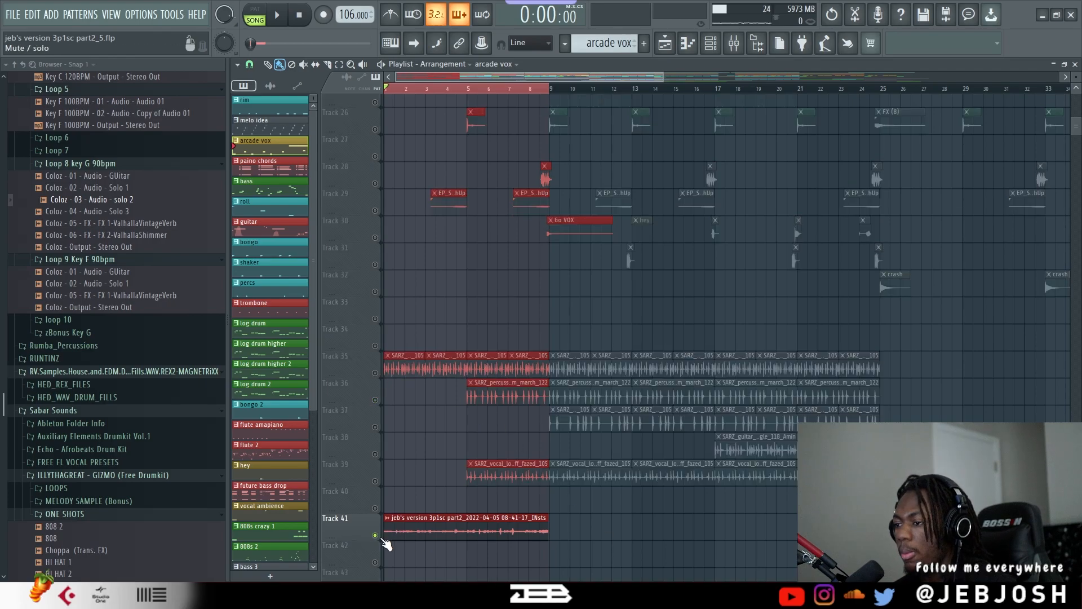
key("space")
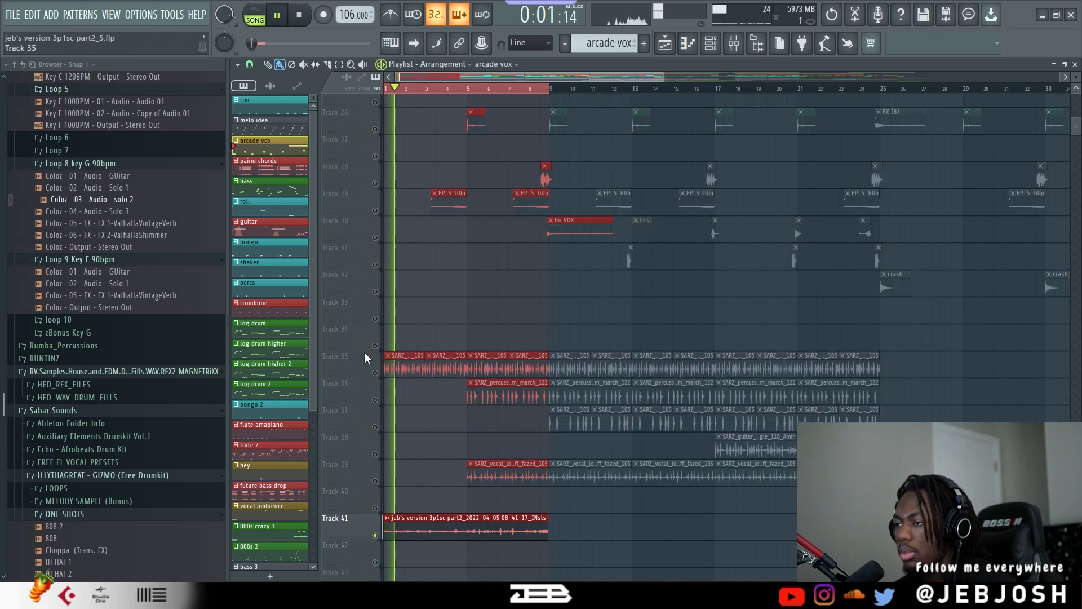
Examine the channel settings of the INsts recording on Track 41 and its effect chain in the mixer.
left_click(480, 532)
double_click(480, 532)
key("space")
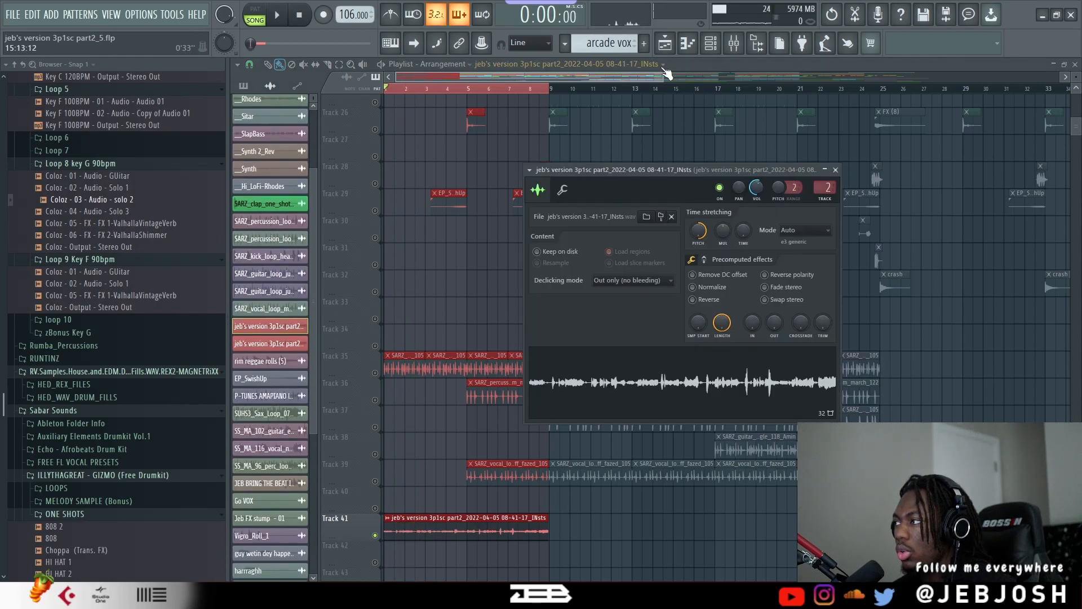
left_click(734, 43)
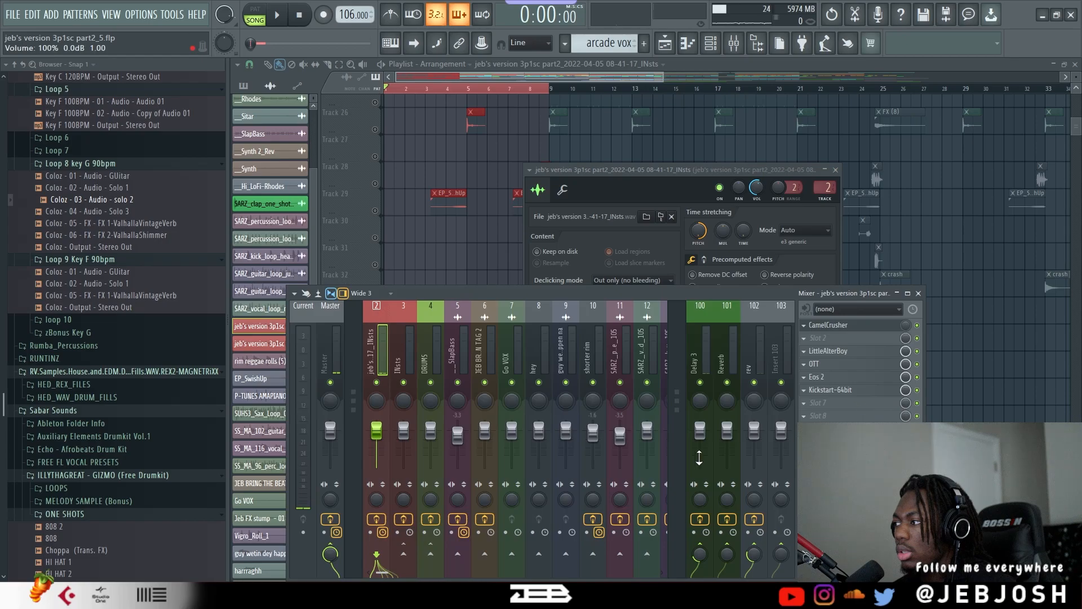
left_click(441, 252)
double_click(466, 530)
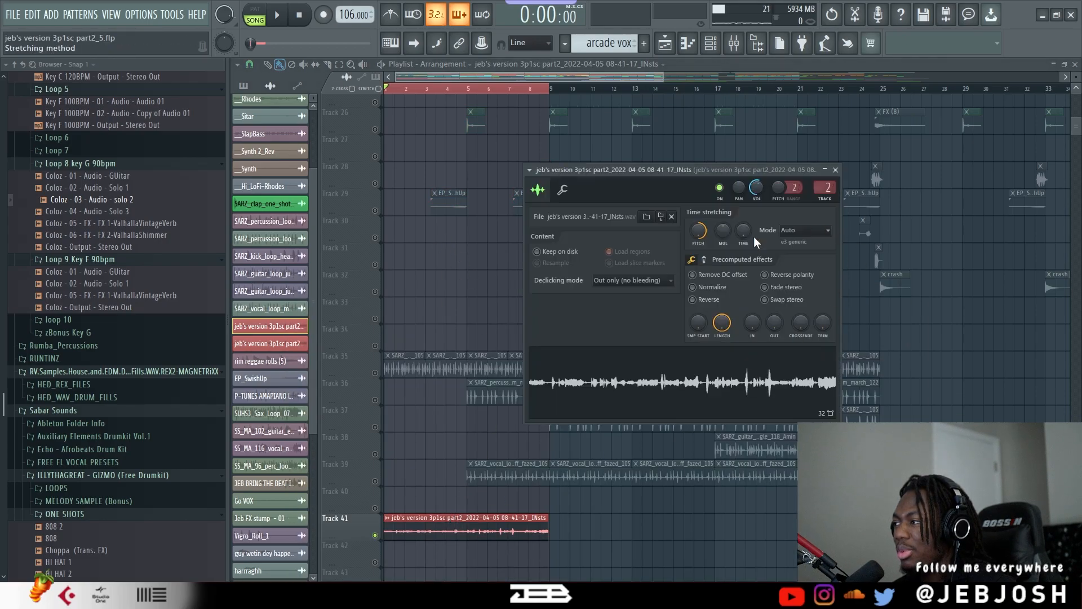
Reset the INsts recording's pitch shift to 0 cents and play it at its original pitch.
left_click(699, 230, "alt")
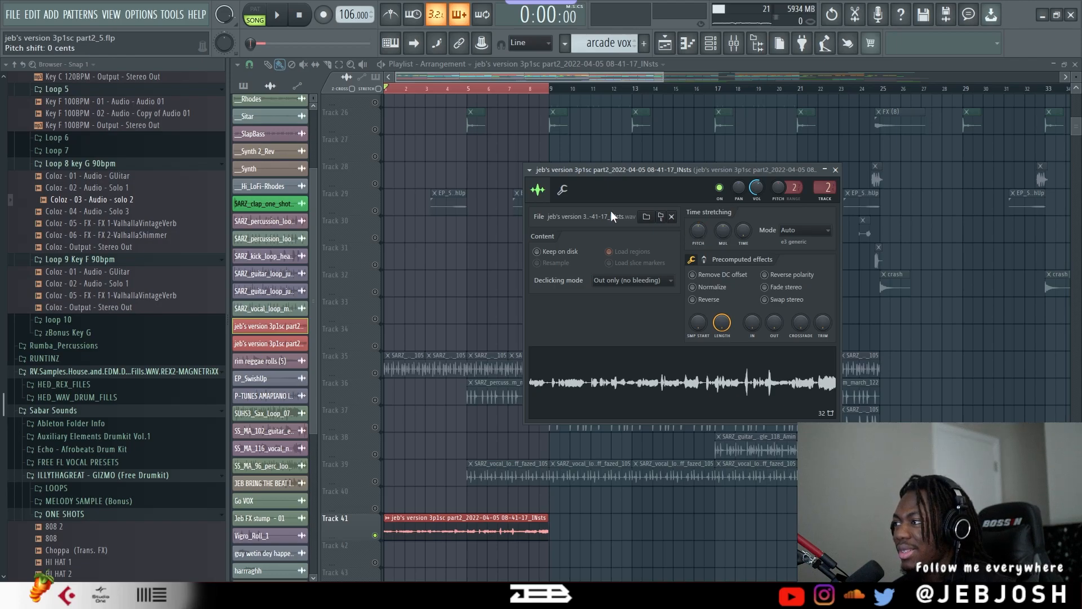
left_click(286, 19)
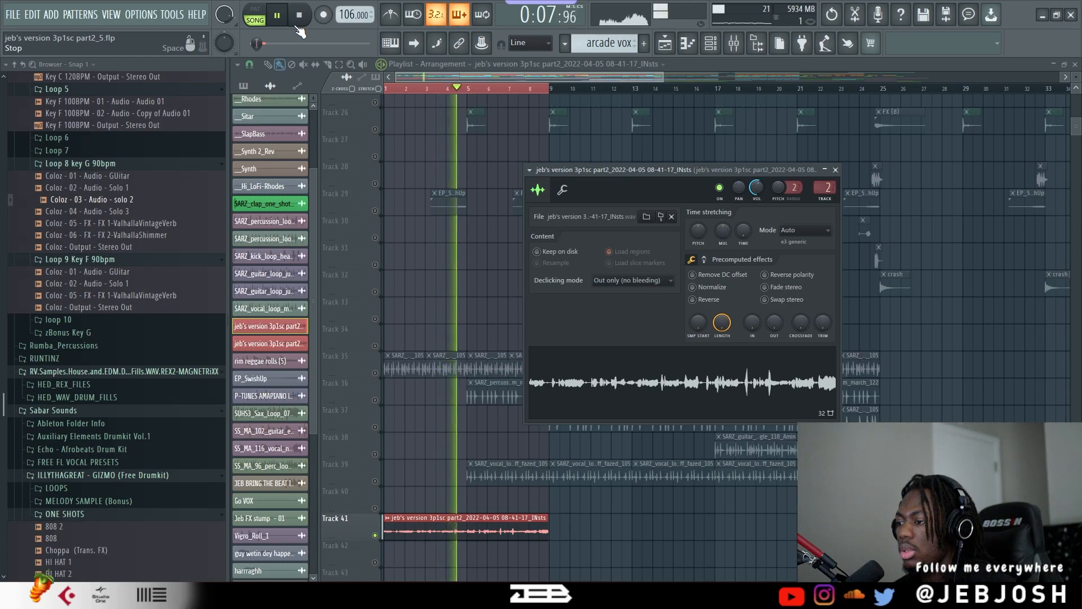
left_click(298, 25)
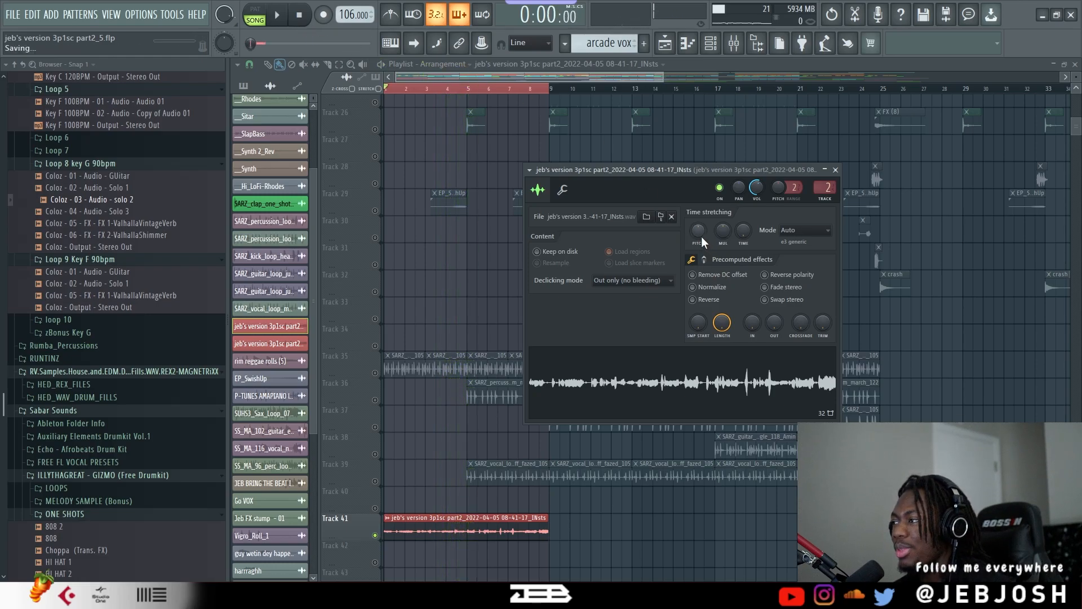
Restore the INsts recording's previous raised pitch shift.
left_click(705, 238)
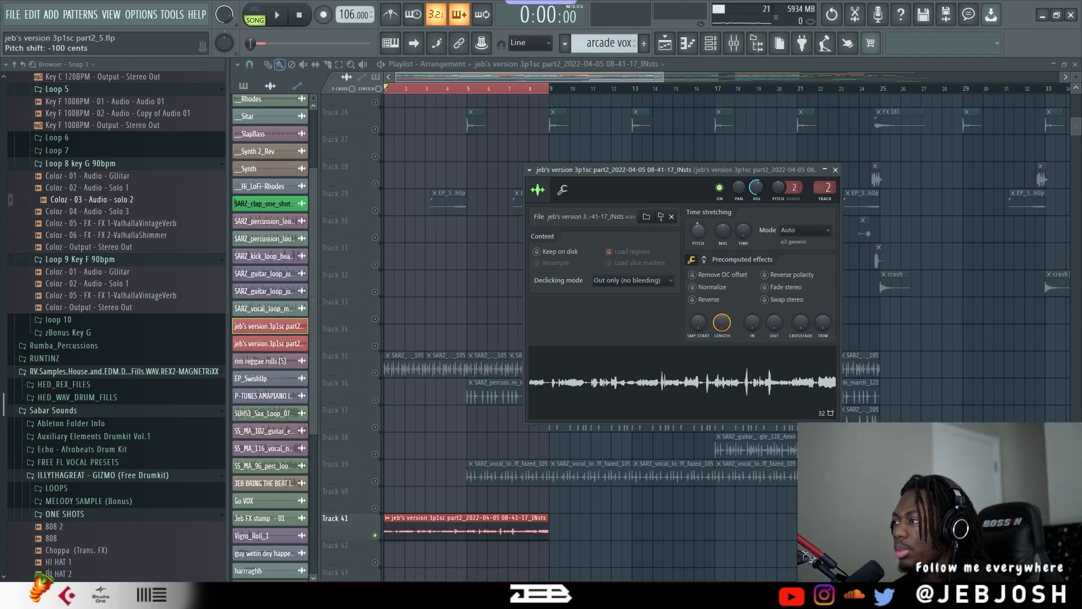
left_click_drag(698, 230, 699, 223)
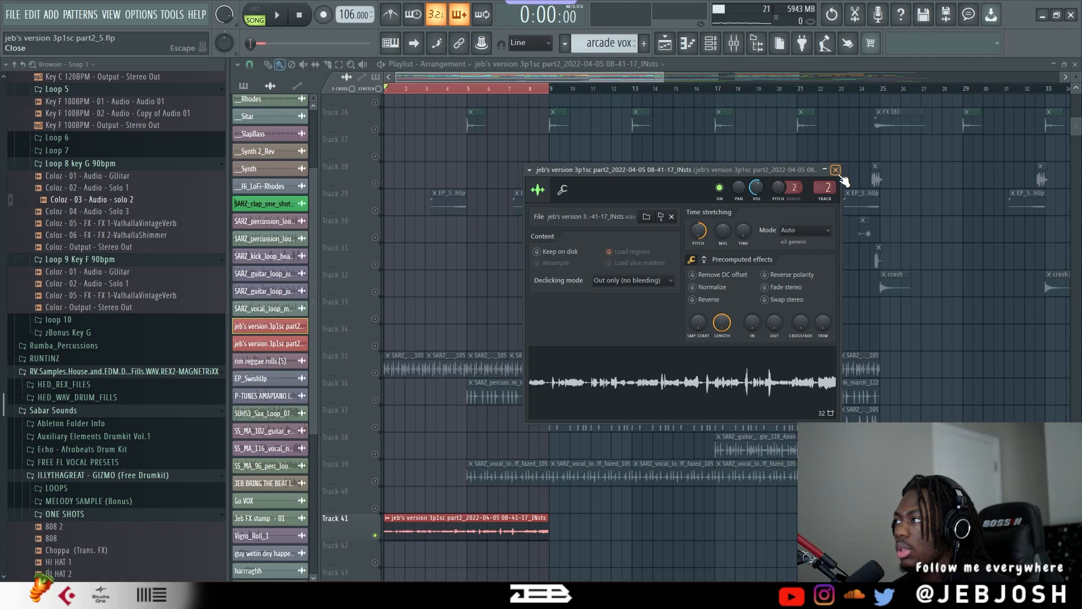
Play the INsts recording with its raised pitch shift and close its channel settings.
key("space")
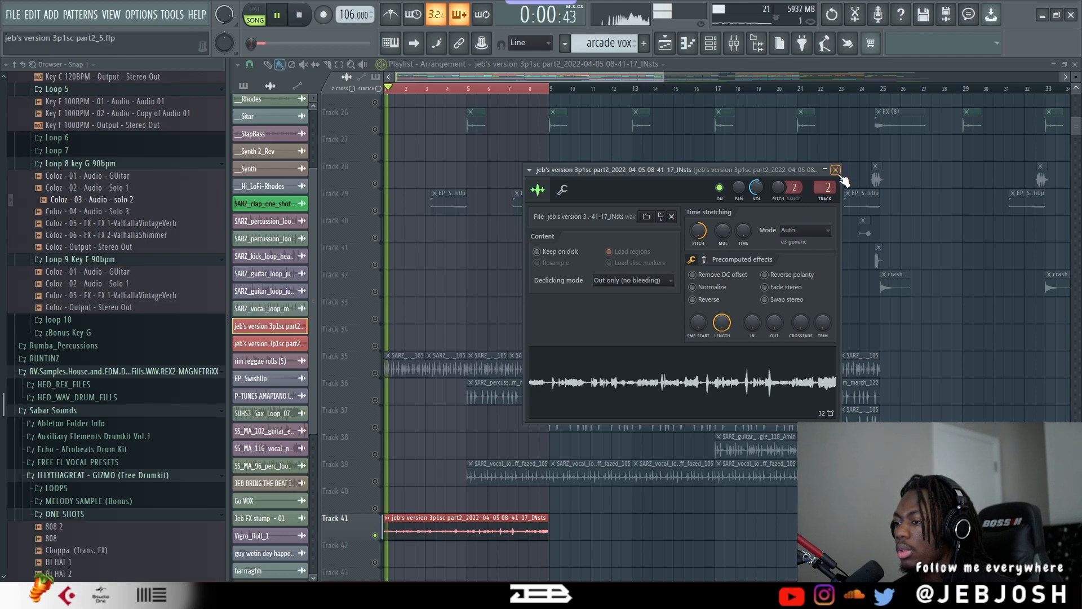
key("space")
left_click(836, 170)
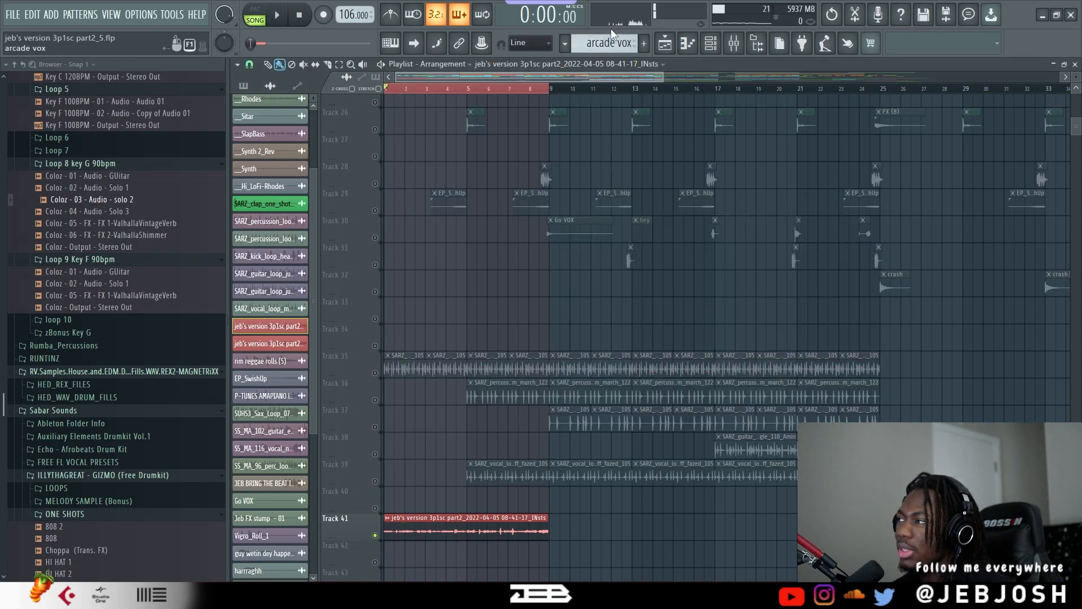
Enable the effects on the INsts recording's mixer track, open LittleAlterBoy and play the recording through it with the following effects bypassed.
left_click(747, 45)
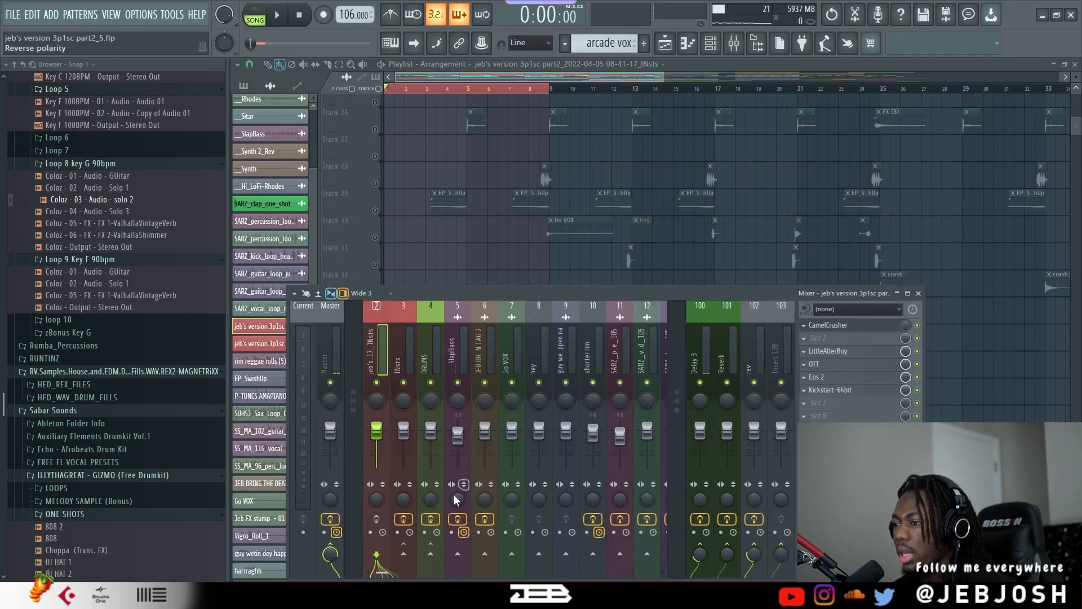
left_click(376, 519)
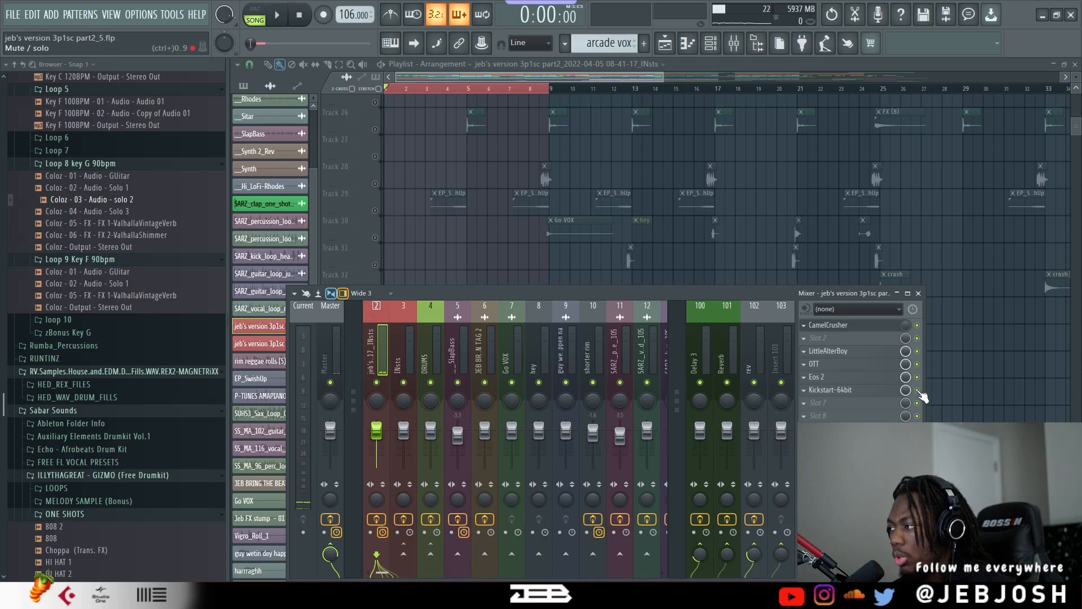
left_click(871, 352)
key("space")
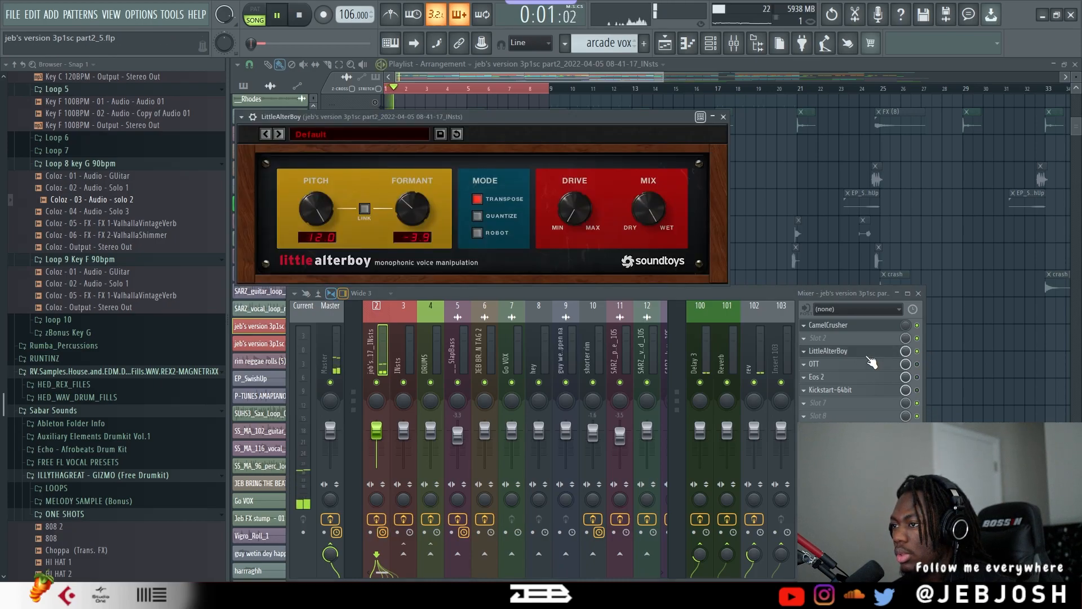
key("space")
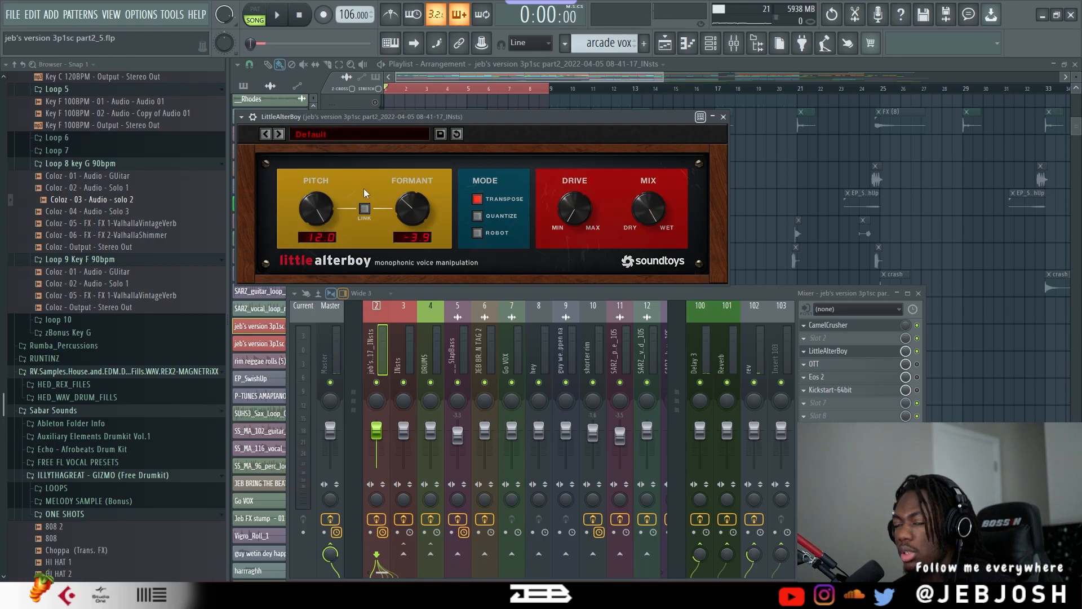
key("space")
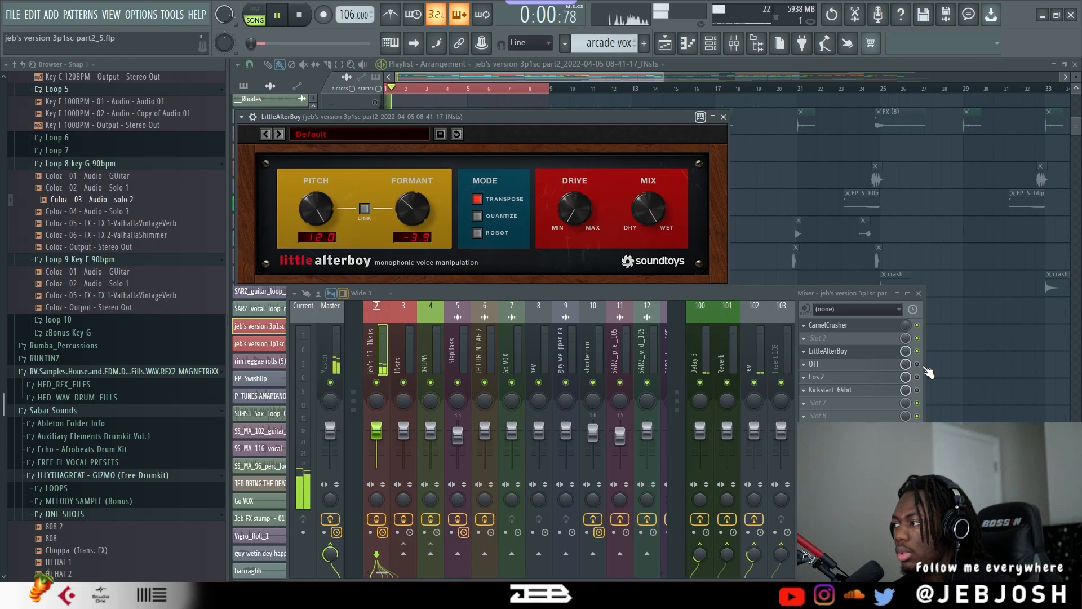
key("space")
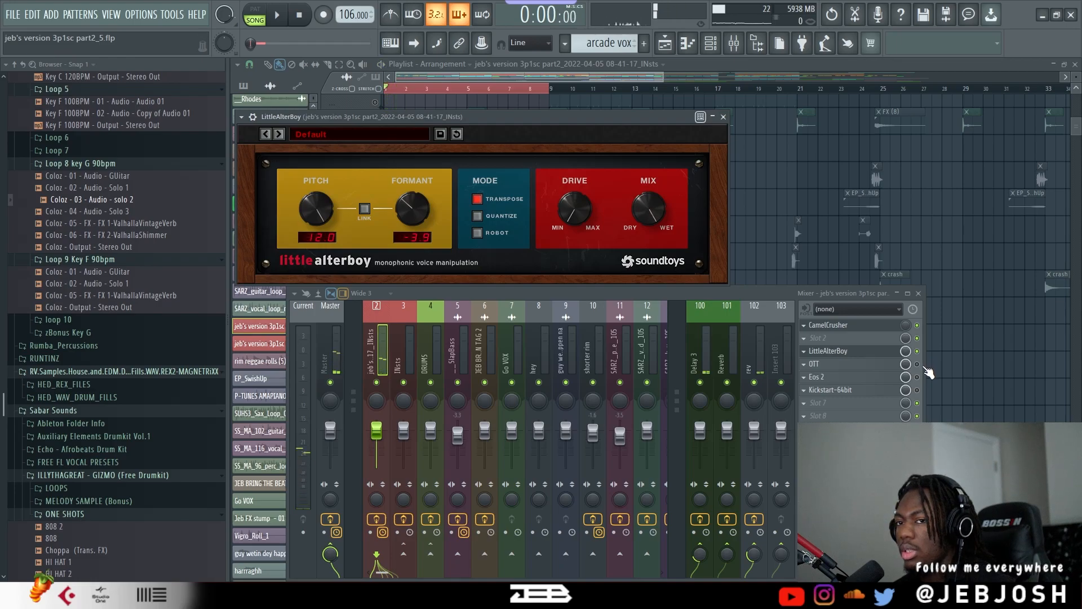
key("space")
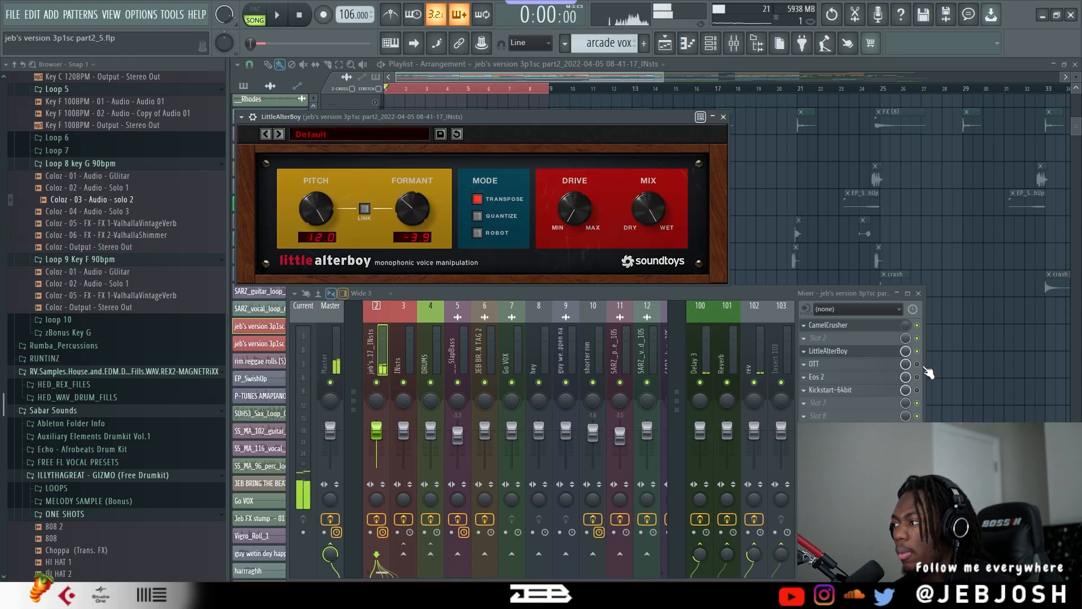
Turn on the OTT compressor for the INsts recording, open its settings and compare playback with and without it.
left_click(917, 364)
left_click(871, 368)
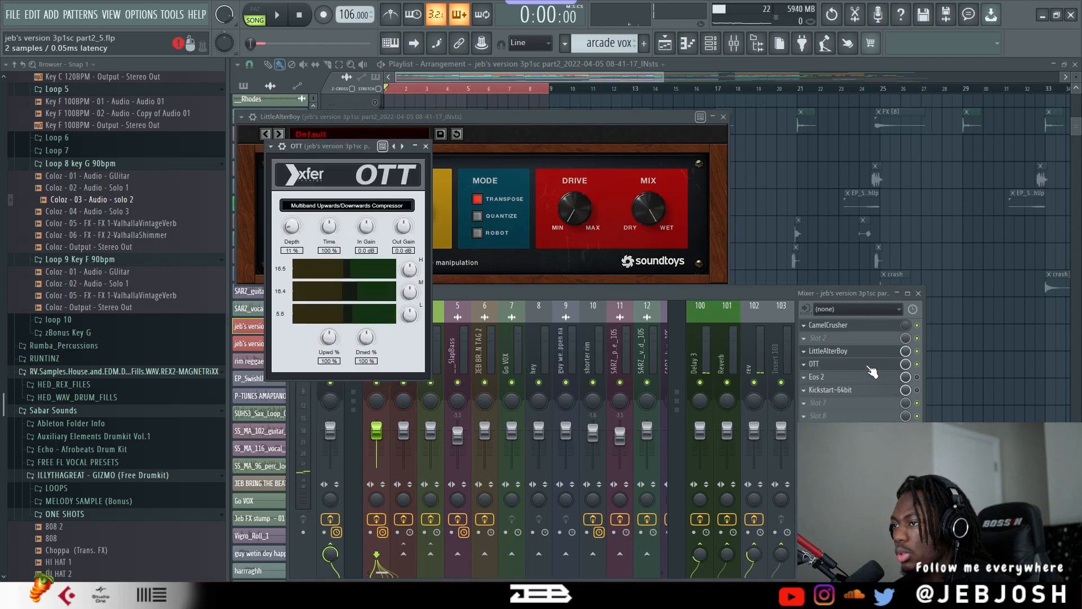
key("space")
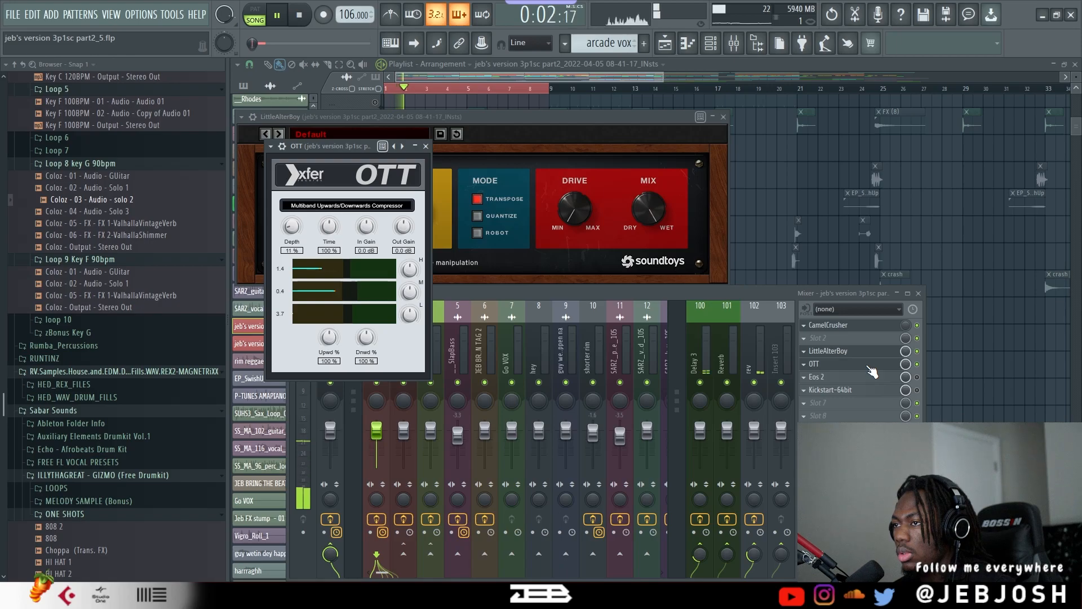
left_click(917, 365)
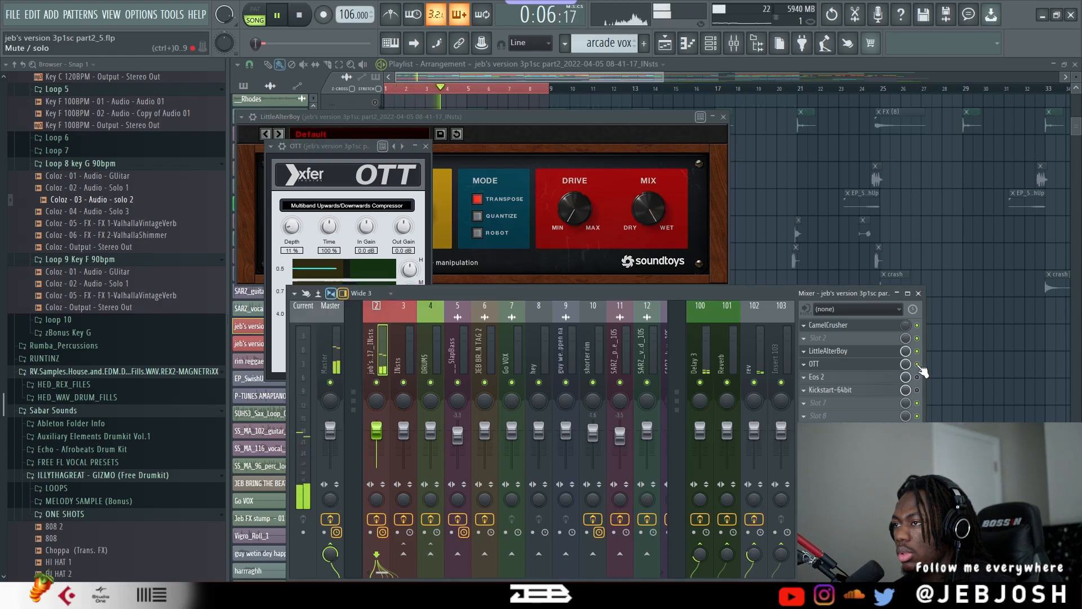
key("space")
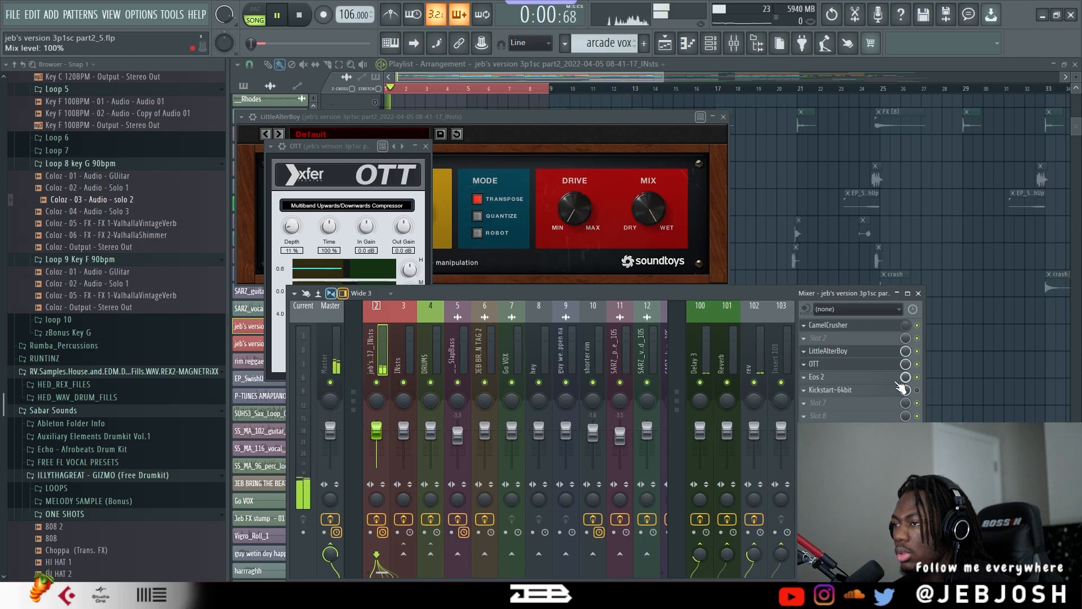
Open the Eos 2 reverb settings and play the INsts recording through the reverb.
left_click(878, 378)
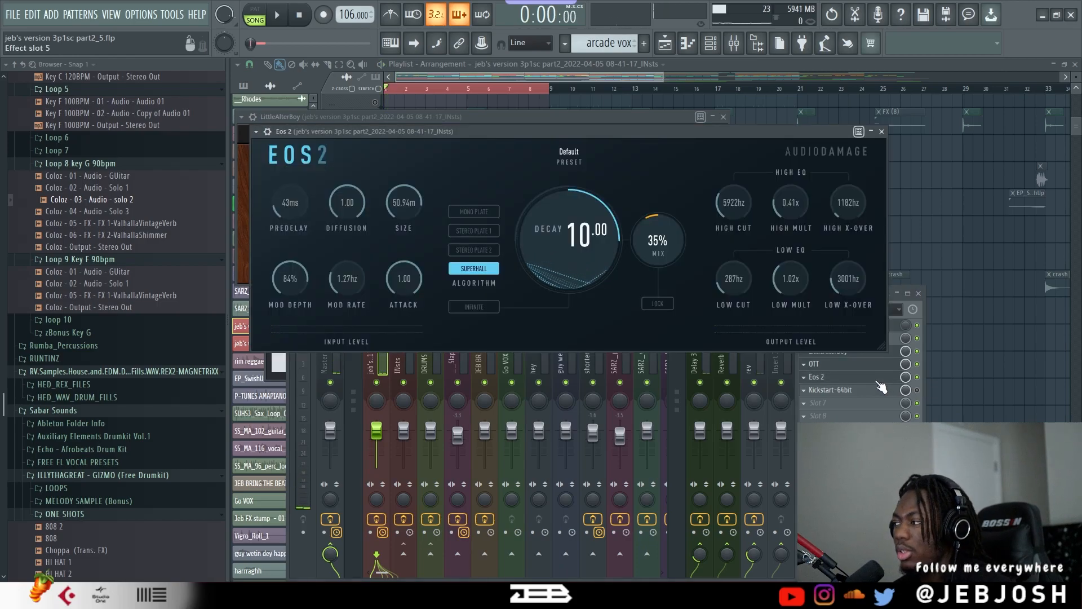
key("space")
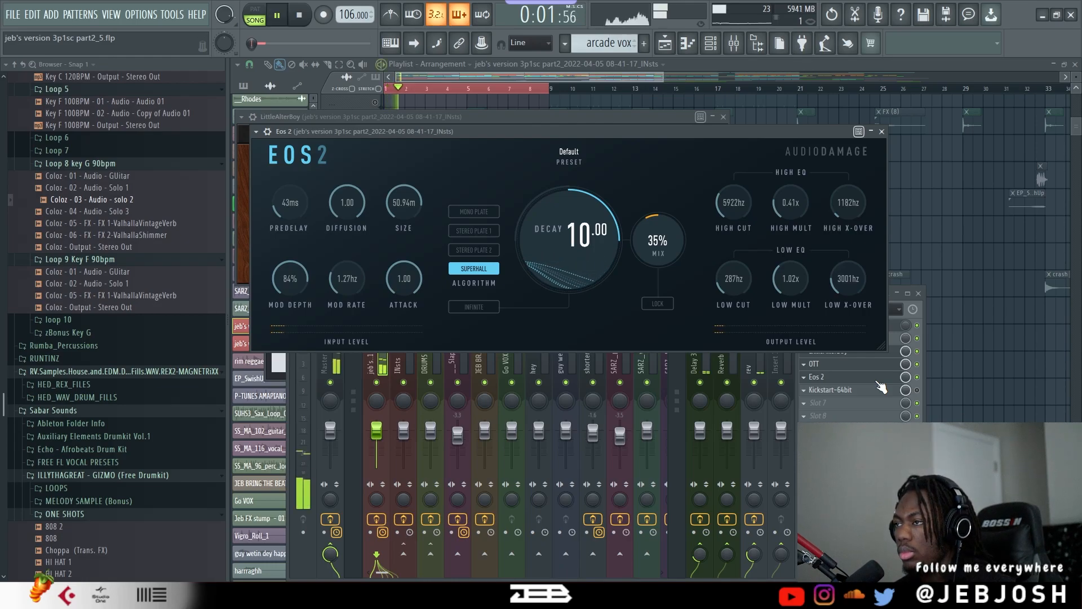
key("space")
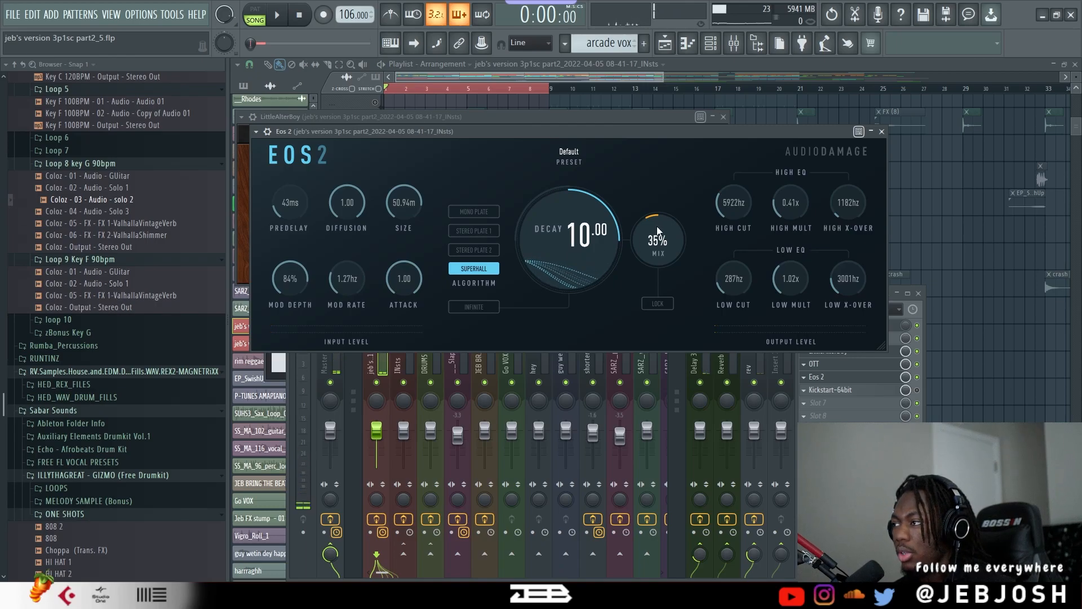
Turn on Kickstart-64bit for the INsts recording, play the full effect chain and close the plugin and mixer windows.
left_click(917, 390)
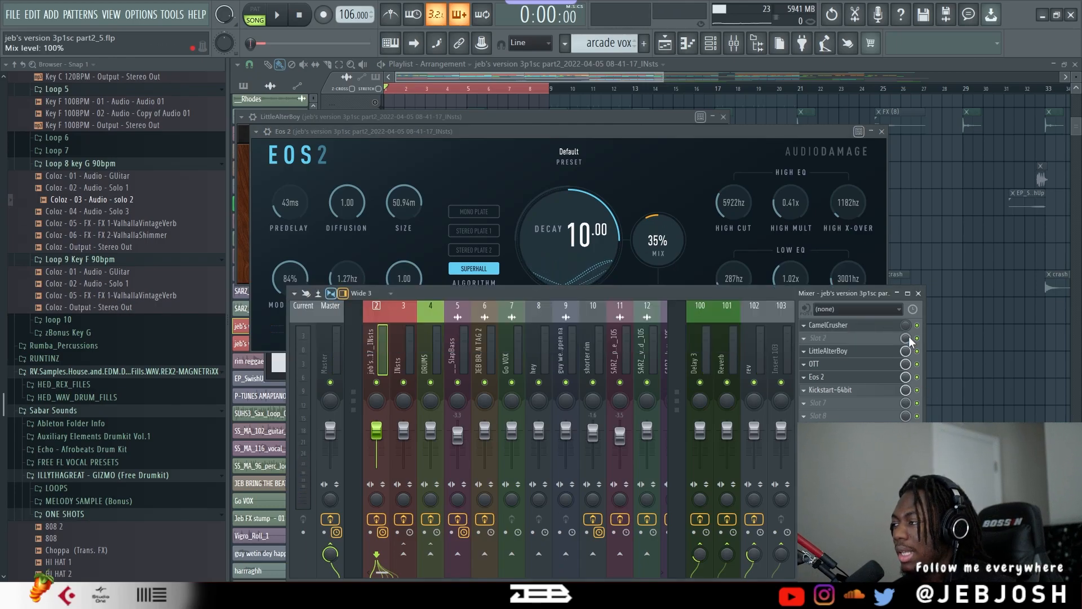
left_click(852, 395)
key("space")
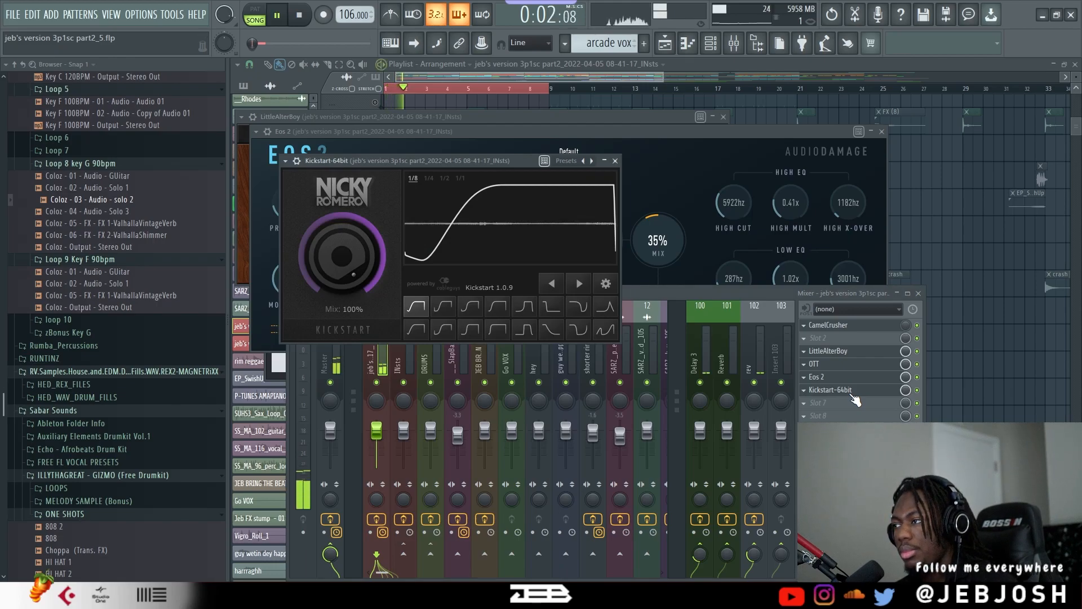
key("space")
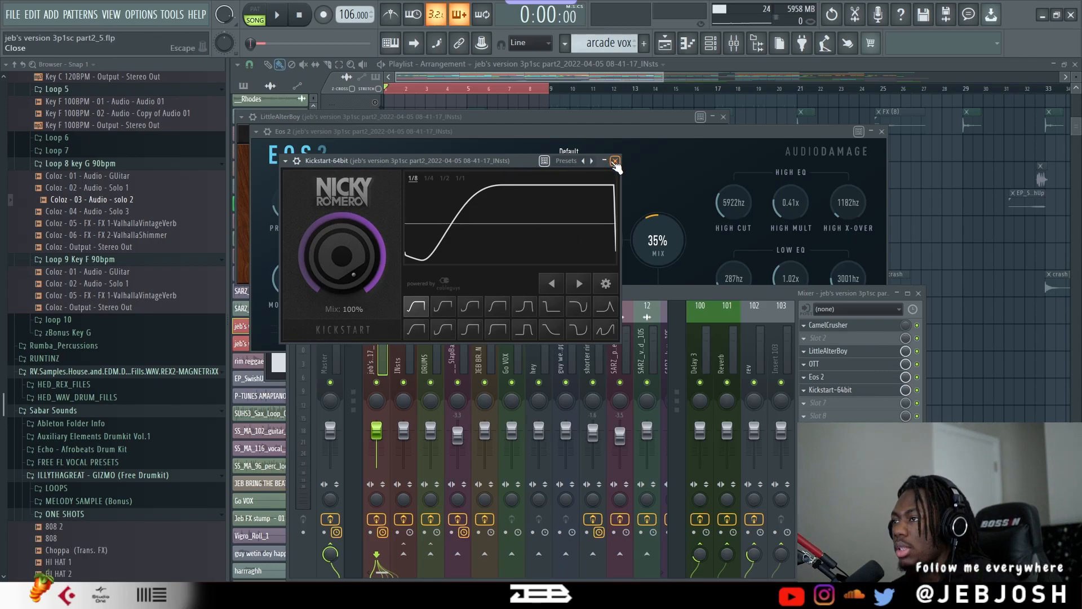
key("space")
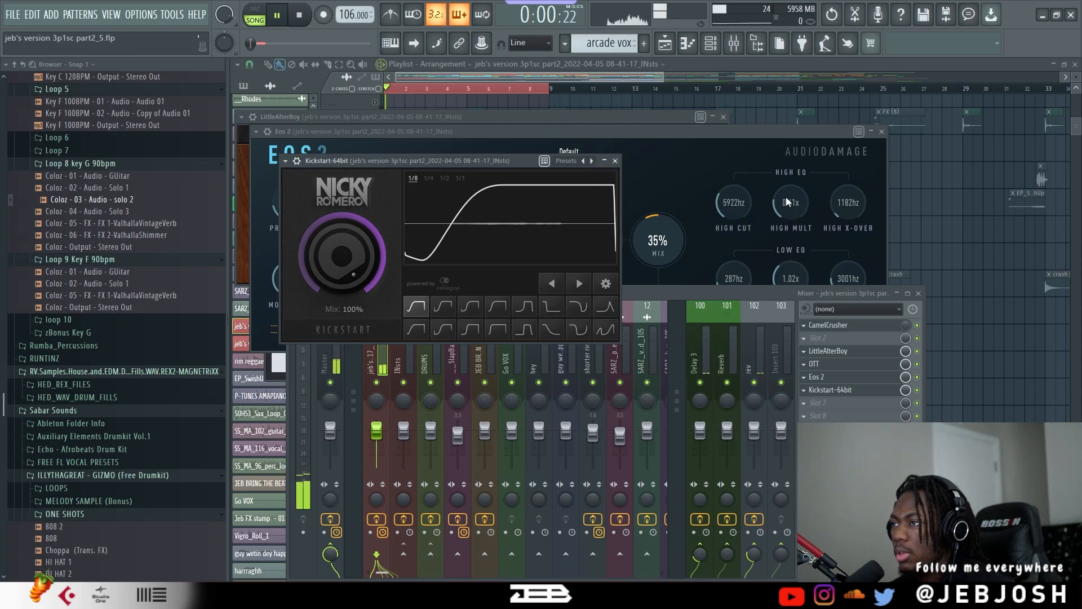
left_click(880, 133)
key("F12")
key("space")
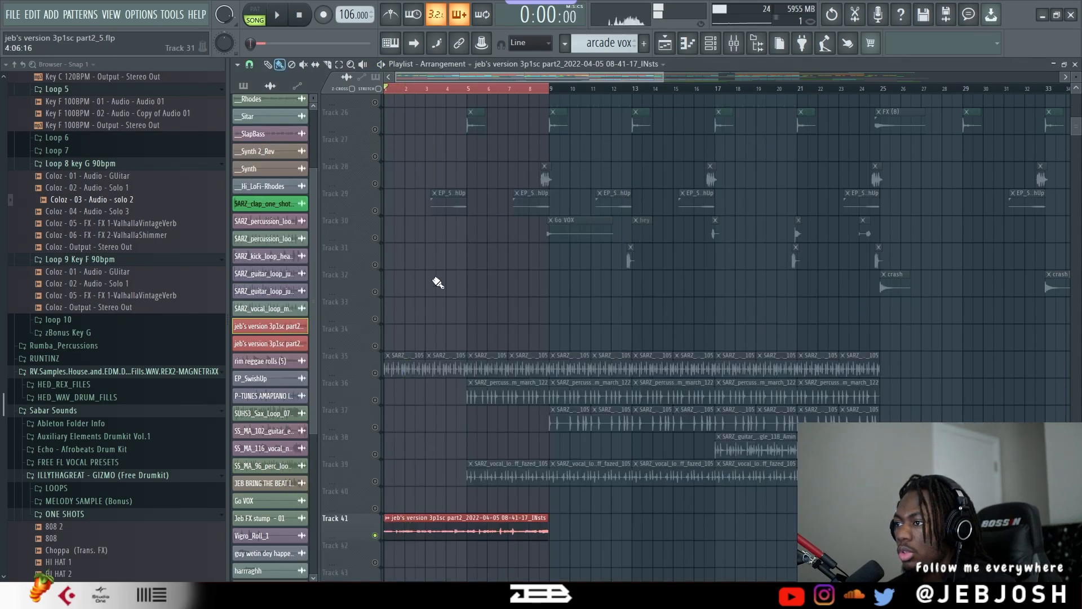
Set the playback range to bars 5 to 8 and play SlapBass on Track 11 soloed.
scroll(509, 201, "up", 8)
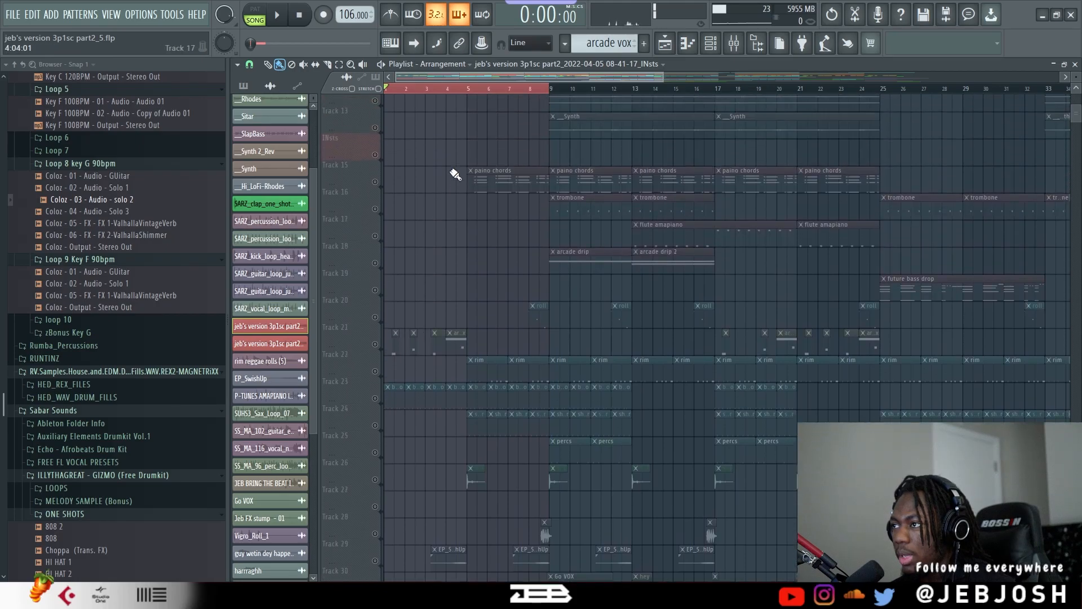
key("ctrl+d")
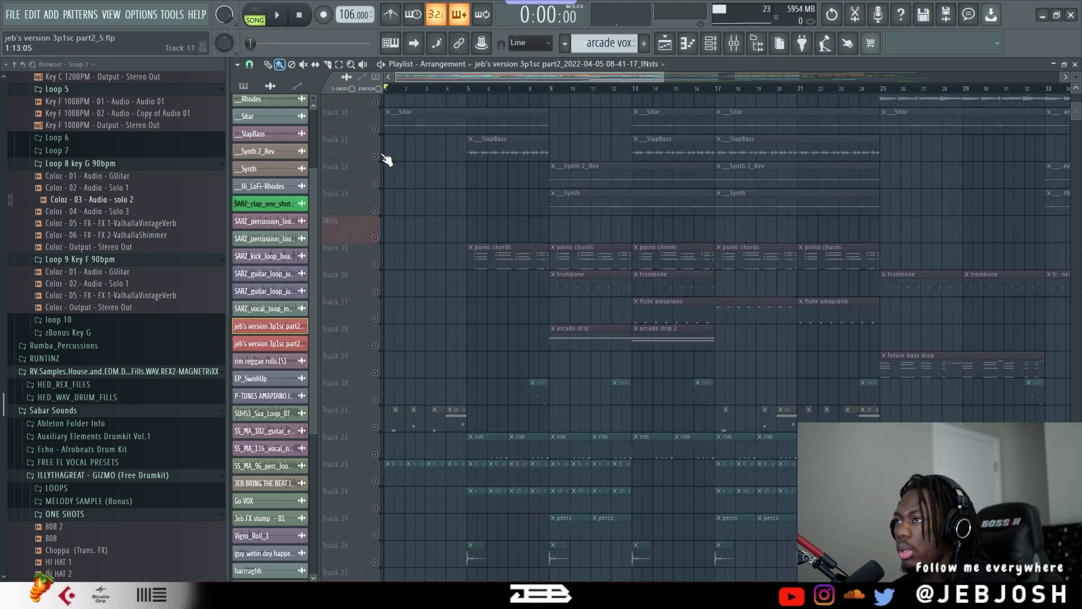
scroll(427, 164, "up", 4)
left_click_drag(552, 90, 468, 90)
left_click(381, 370)
key("space")
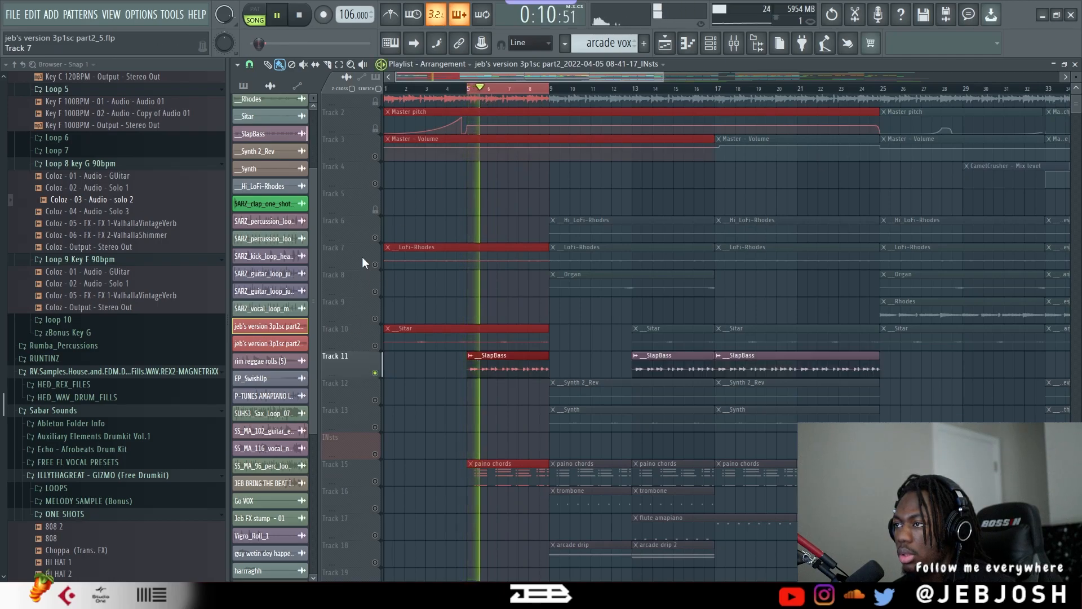
Unmute LoFi-Rhodes on Track 7 and Sitar on Track 10 to hear them together with SlapBass.
left_click(382, 264)
left_click(379, 349)
key("space")
Examine the SlapBass channel settings and its mixer effect chain, and play the section.
scroll(517, 304, "down", 3)
double_click(507, 290)
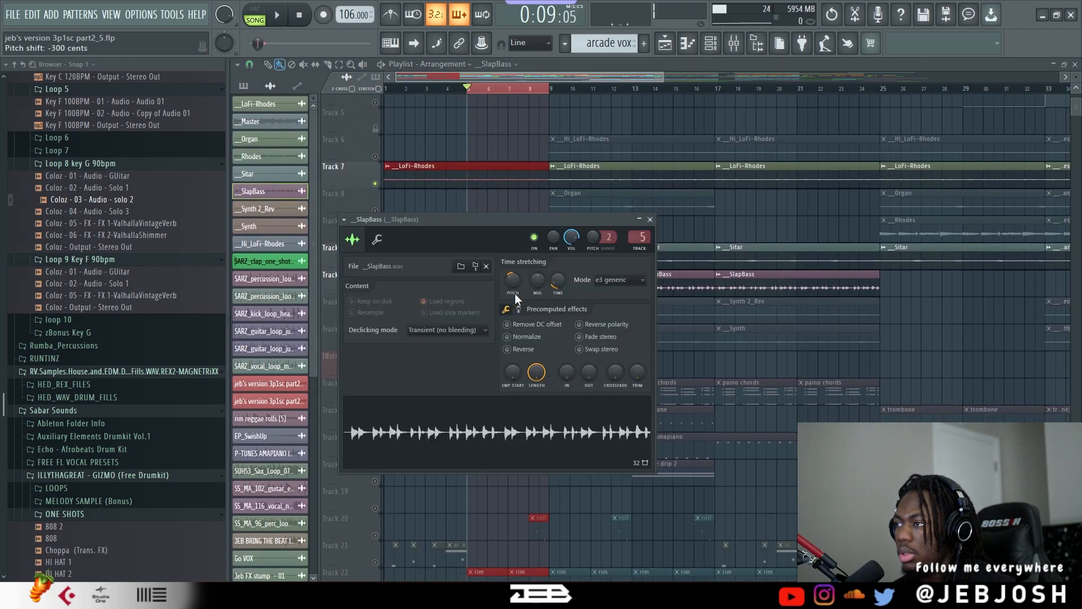
left_click(734, 42)
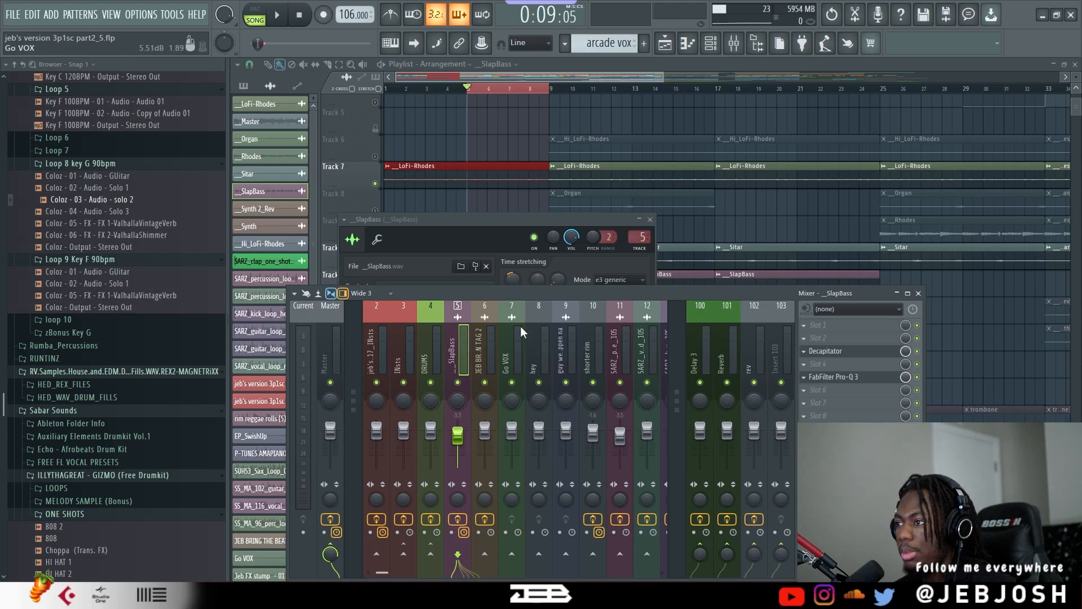
key("space")
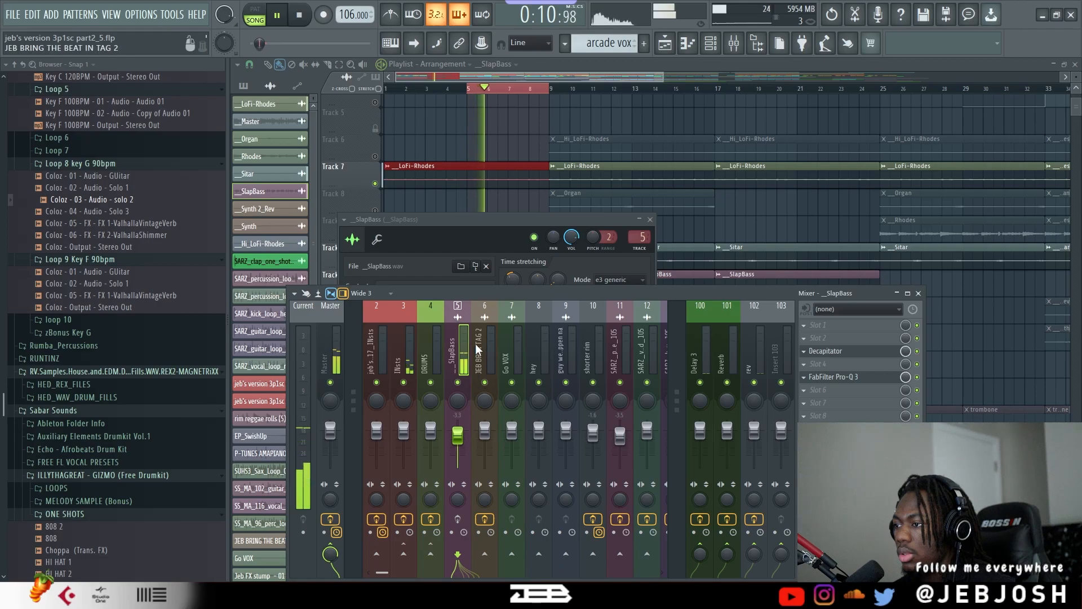
key("space")
Open Decapitator on the SlapBass mixer track and play the bass through it.
left_click(854, 354)
key("space")
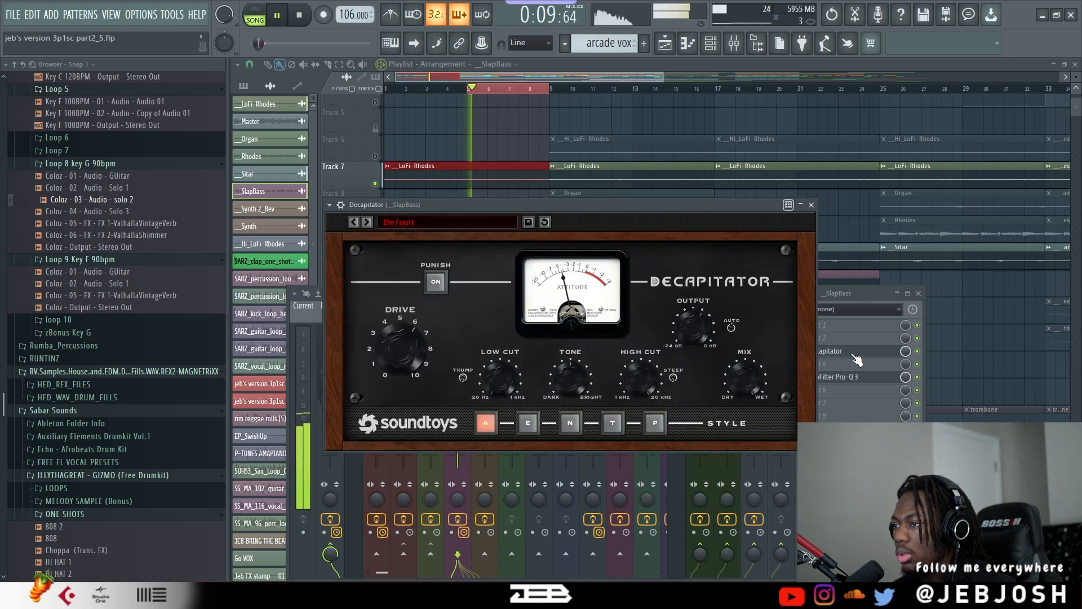
key("space")
Compare SlapBass playback with Decapitator bypassed and with it turned back on.
left_click(917, 351)
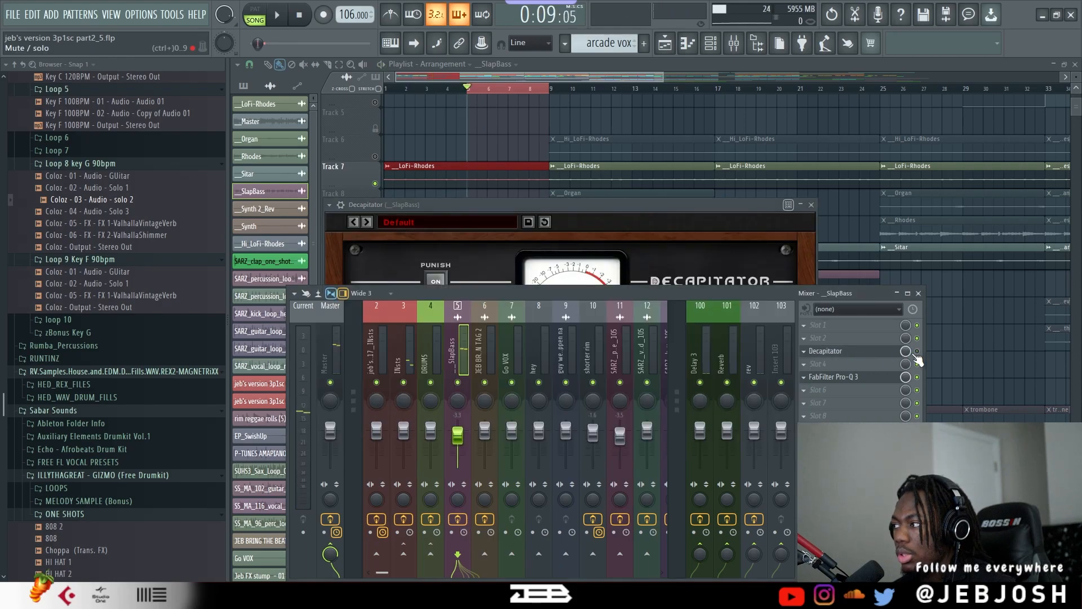
key("space")
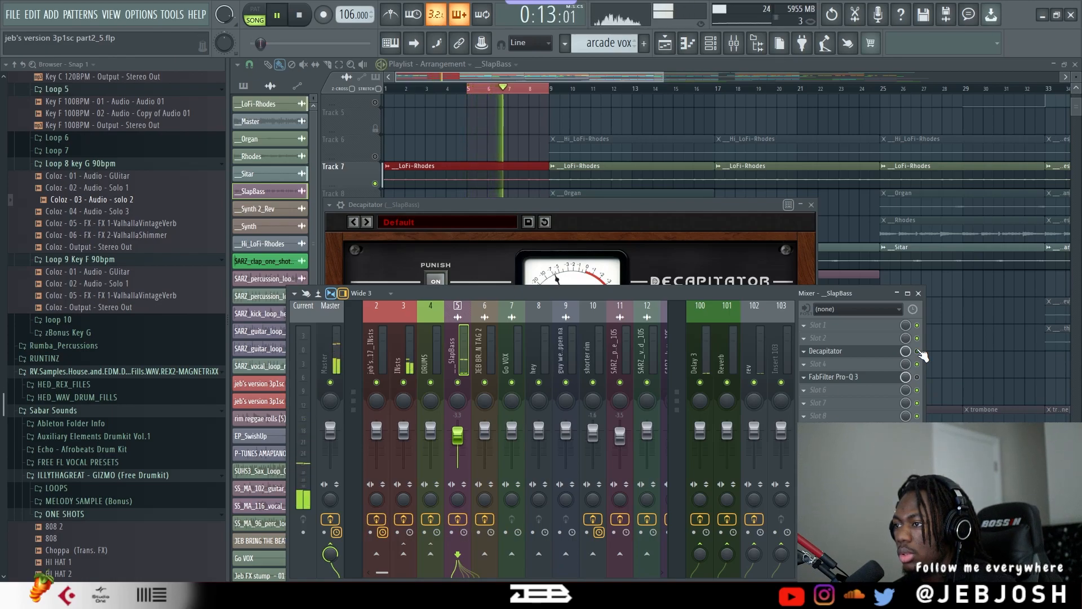
left_click(624, 204)
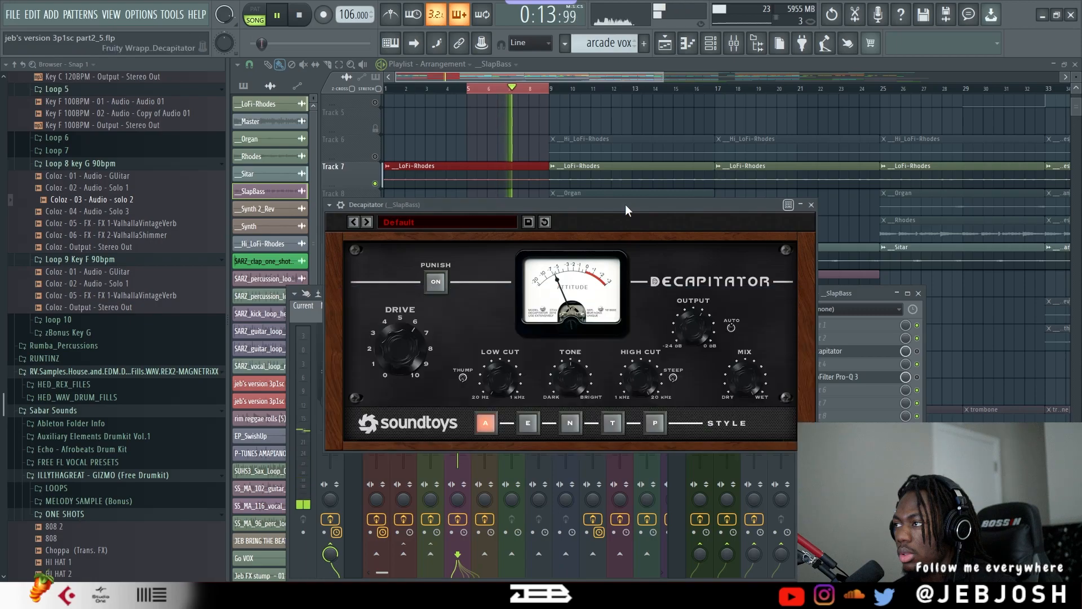
left_click(918, 352)
left_click_drag(530, 208, 536, 131)
key("space")
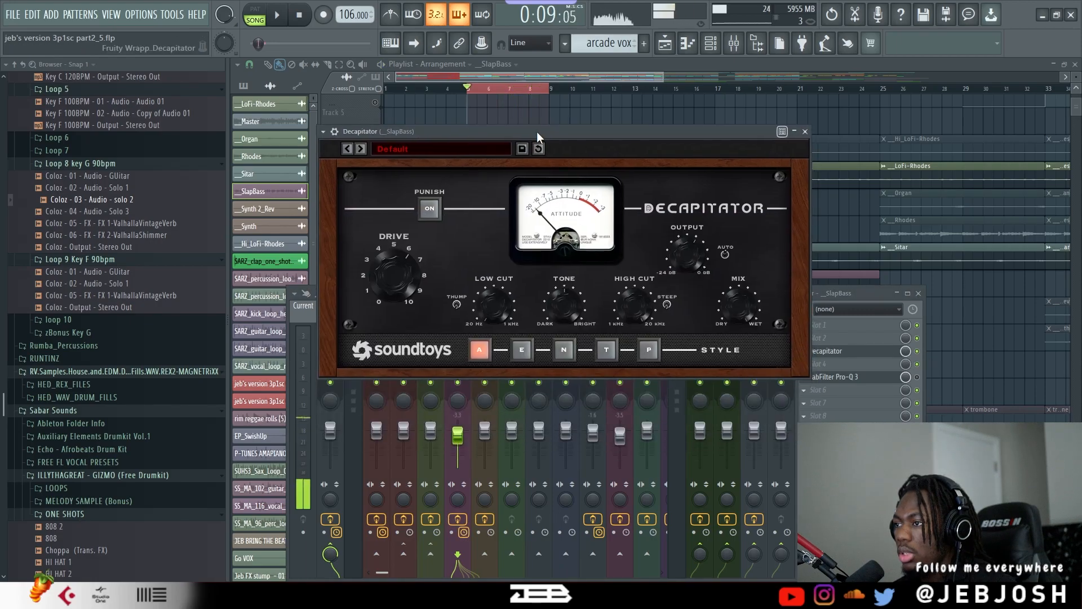
key("space")
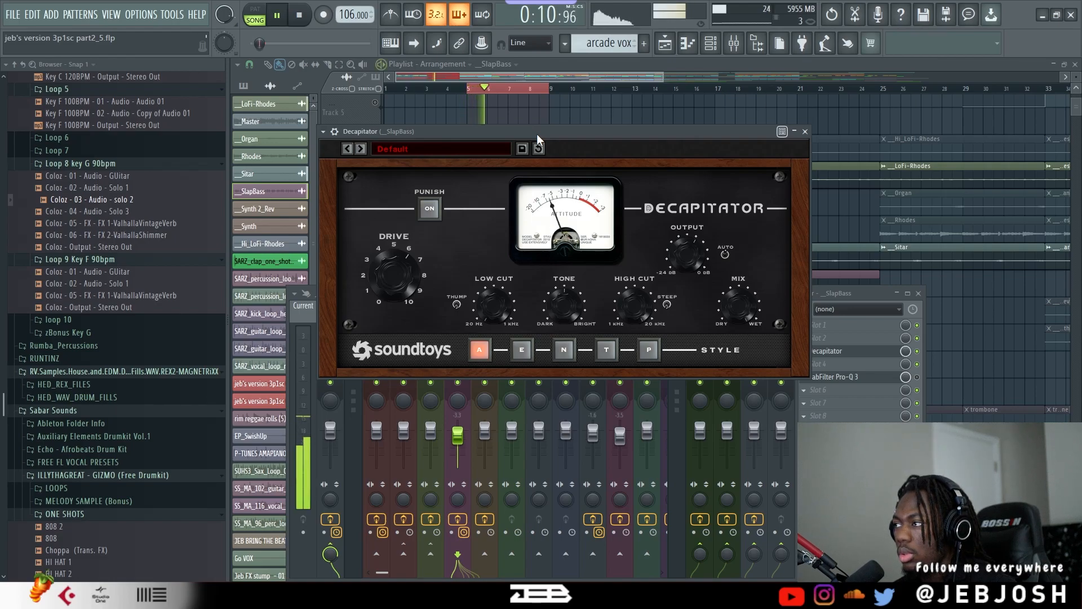
key("space")
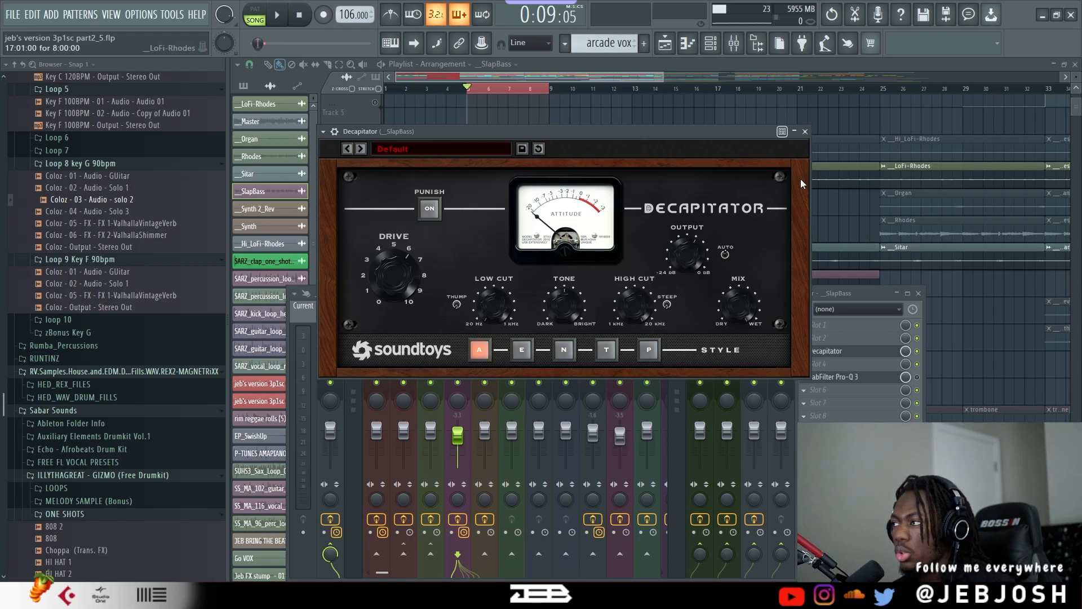
key("space")
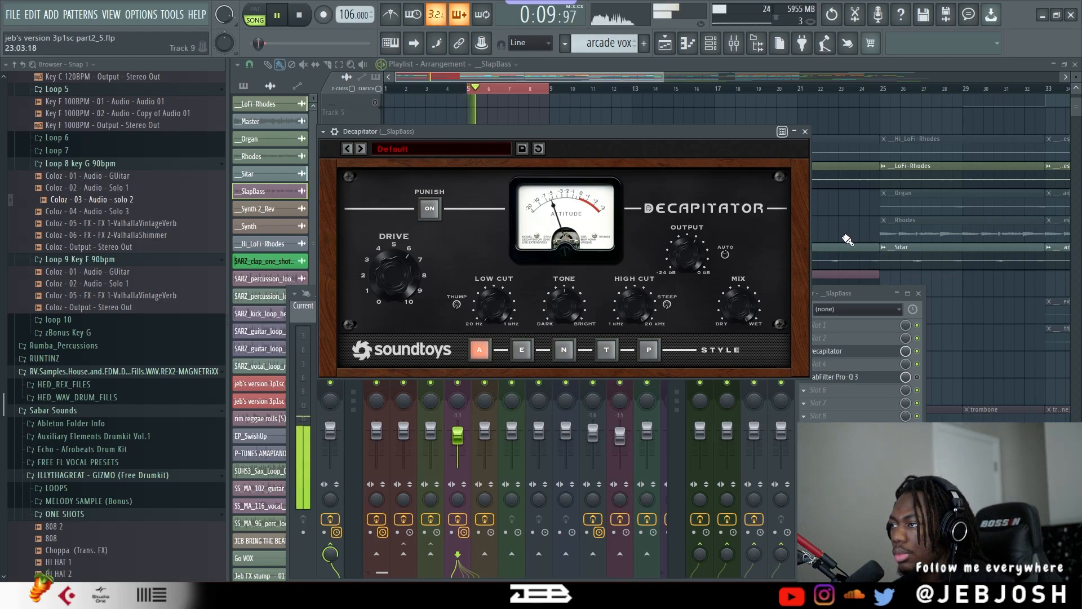
Open FabFilter Pro-Q 3 on the SlapBass mixer track, play the bass through it, and return to the playlist.
left_click(863, 352)
left_click(863, 353)
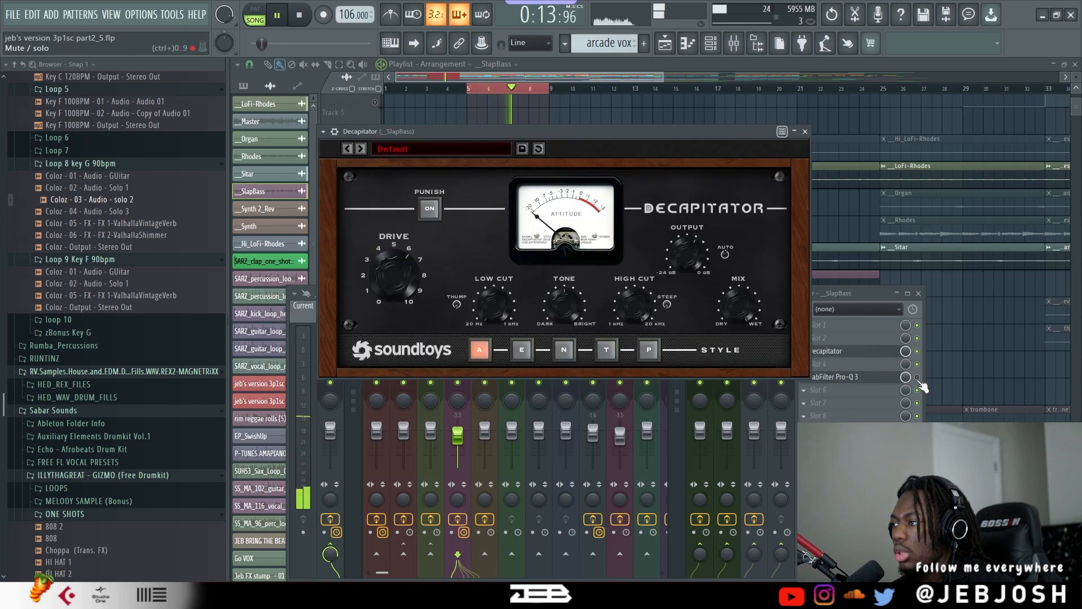
key("space")
left_click(840, 376)
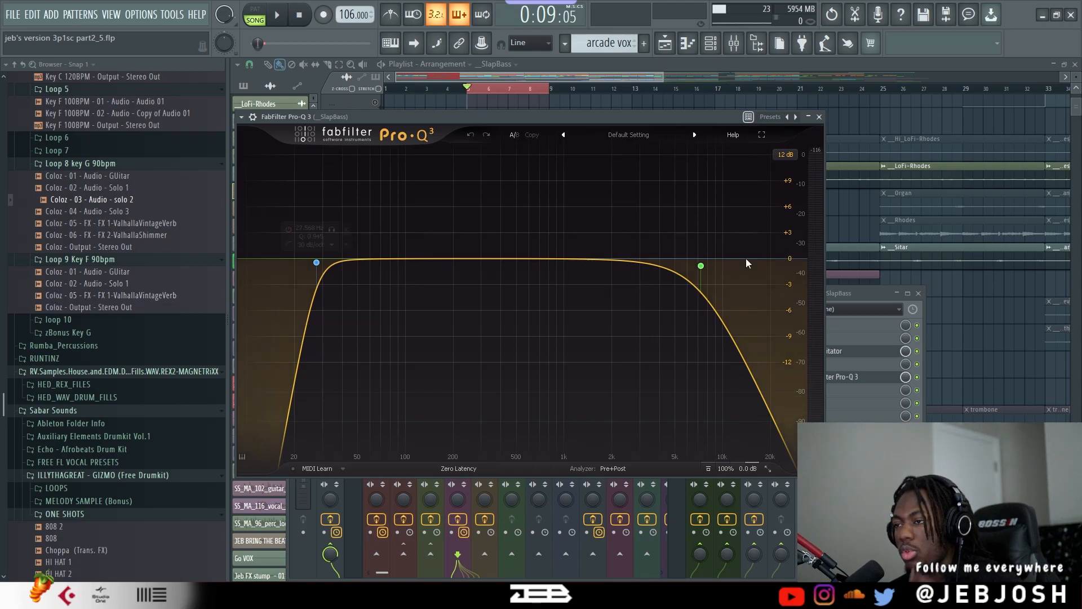
key("space")
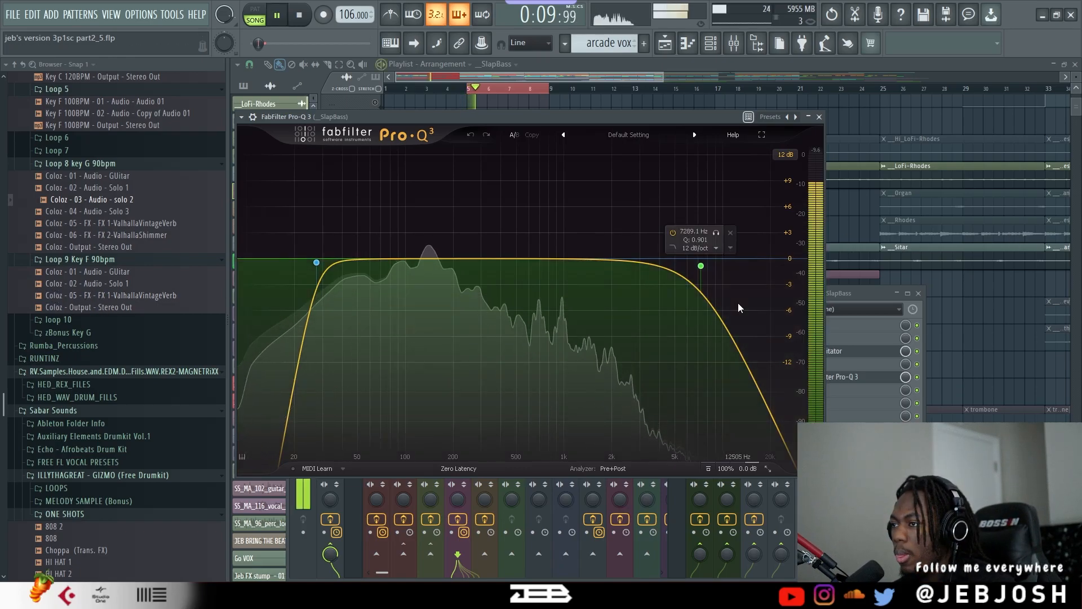
left_click(820, 117)
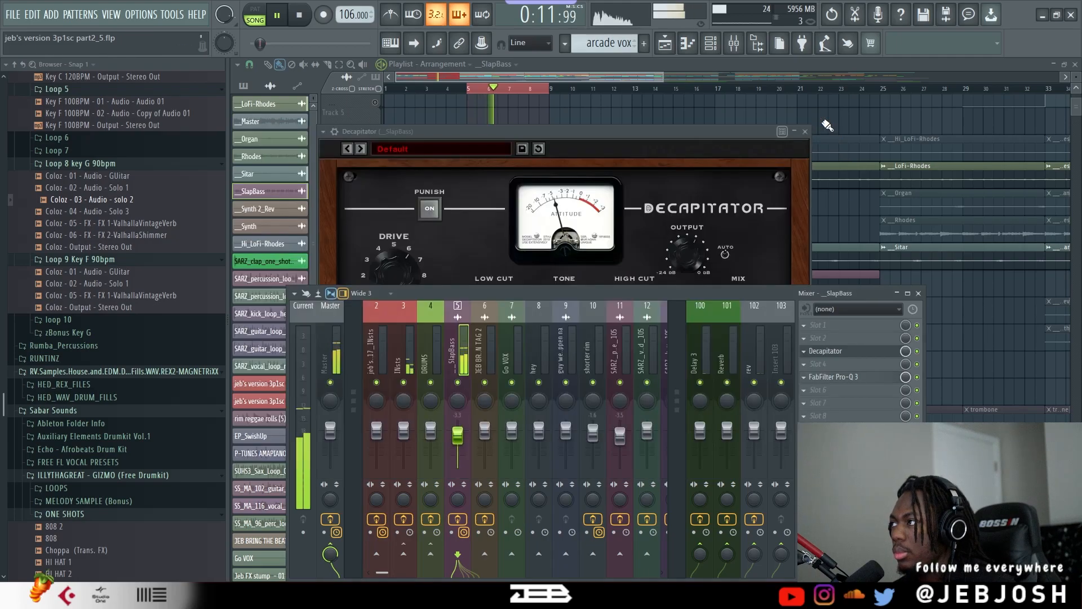
left_click(637, 99)
key("space")
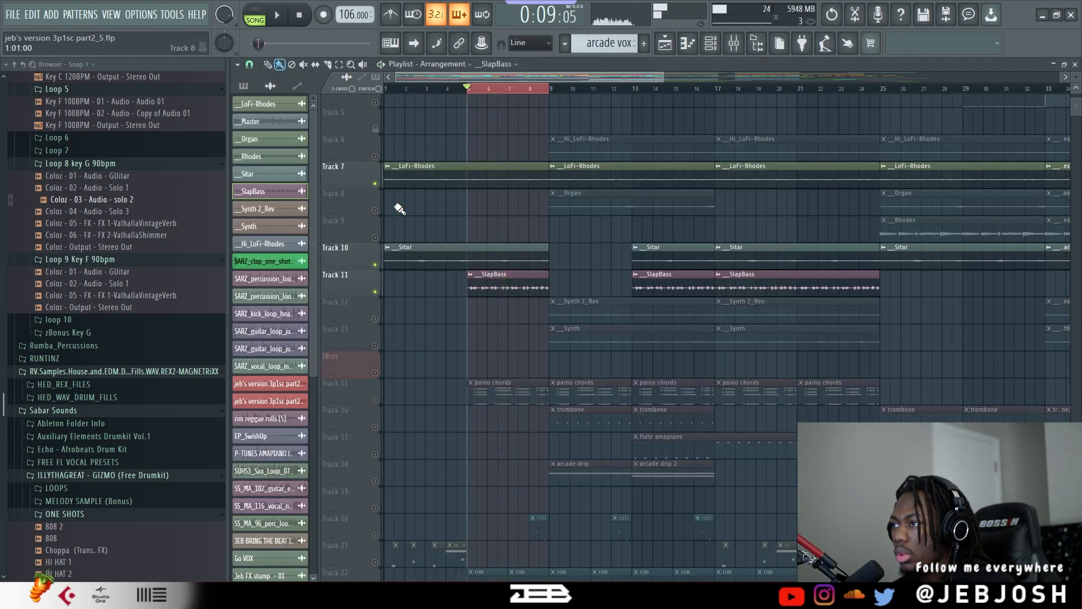
Unmute paino chords on Track 15 and play it together with LoFi-Rhodes, Sitar and SlapBass.
scroll(372, 307, "down", 4)
left_click(374, 294)
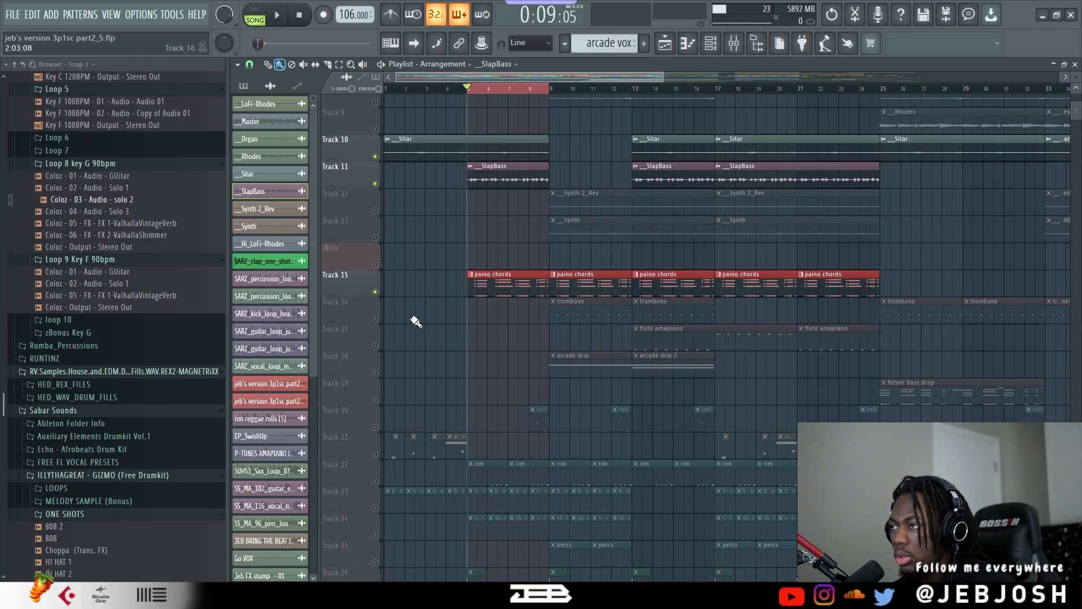
key("space")
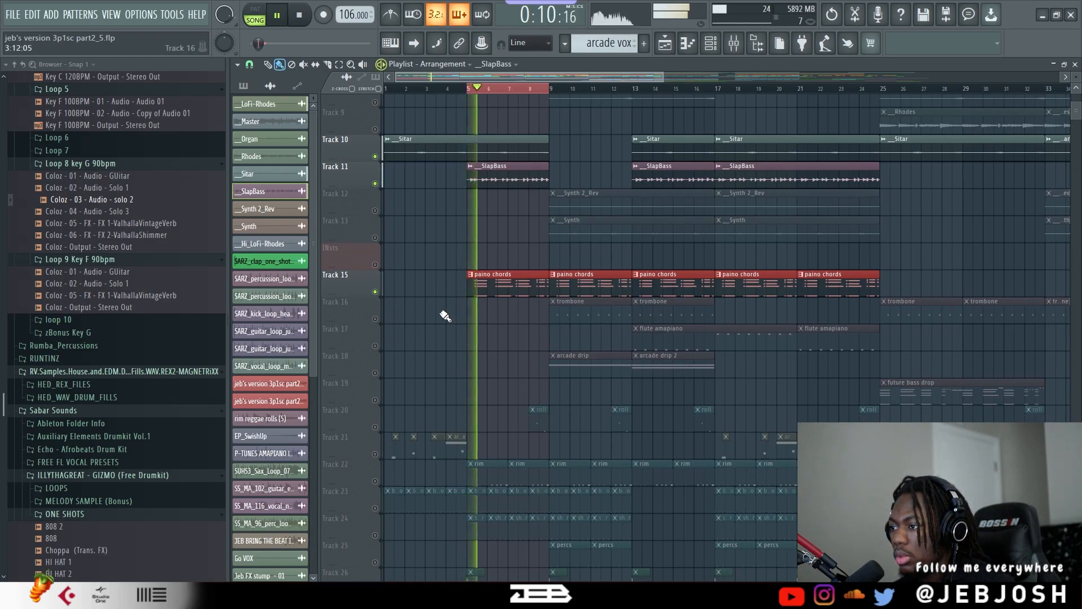
scroll(507, 338, "up", 5)
key("space")
Open the Kontakt #2 notes of the paino chords pattern in the piano roll and play them.
left_click(516, 483)
left_click(710, 43)
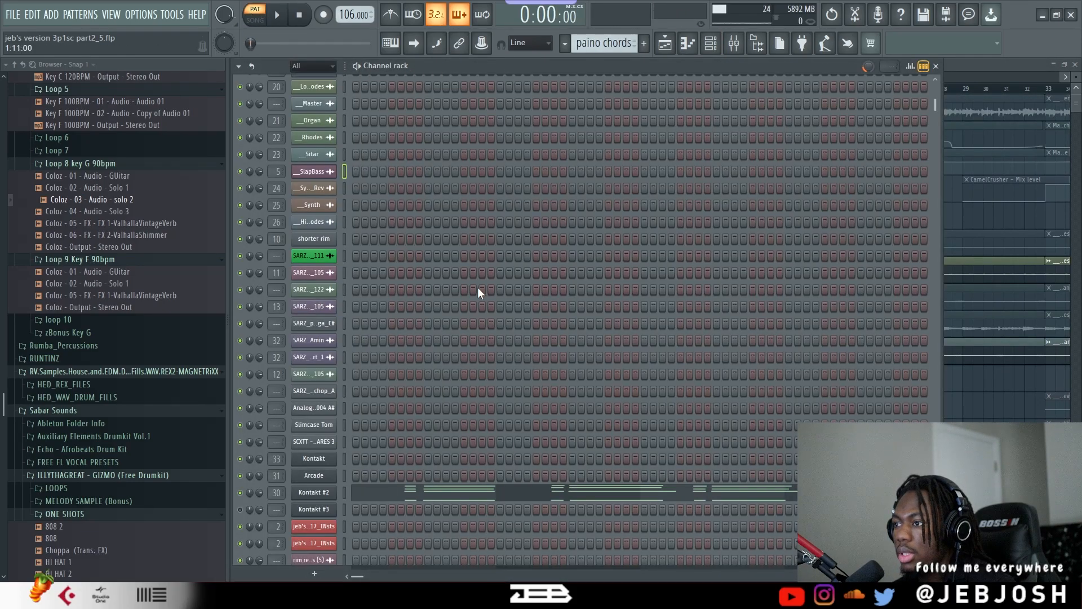
left_click(365, 494)
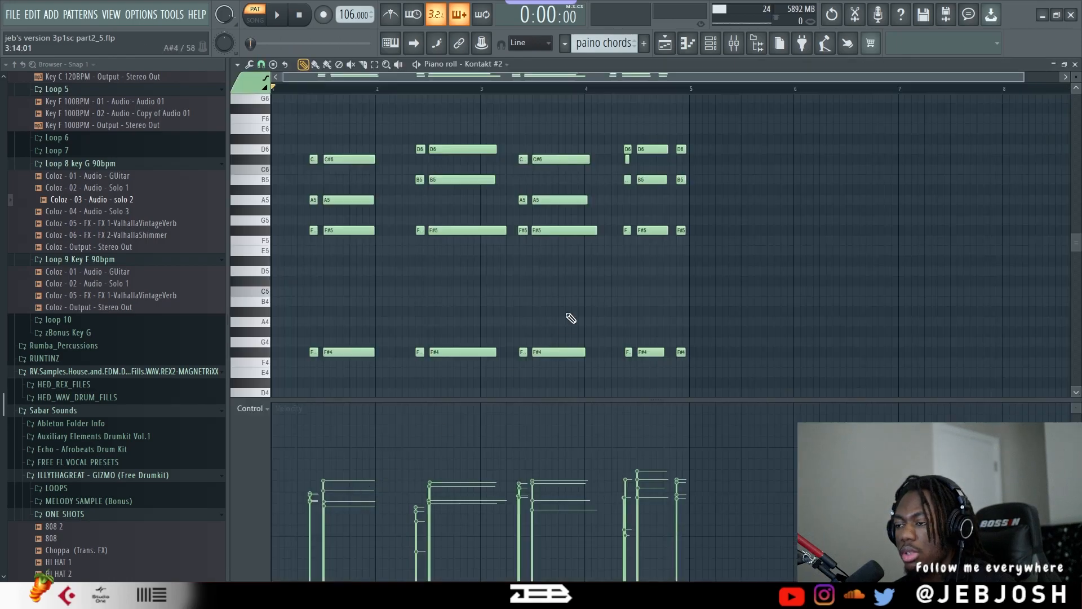
key("space")
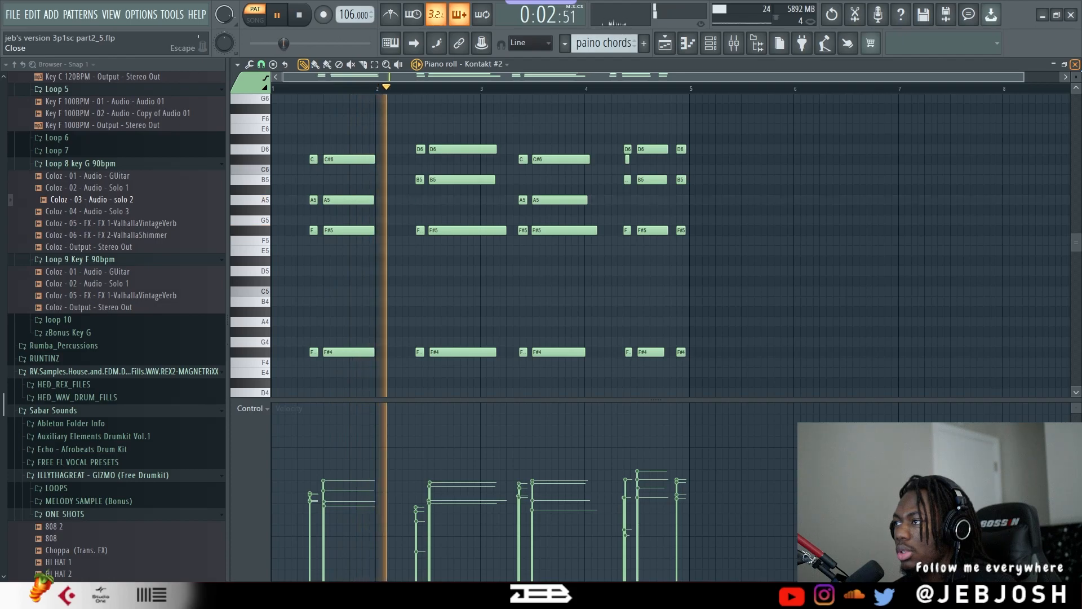
key("space")
left_click(1074, 64)
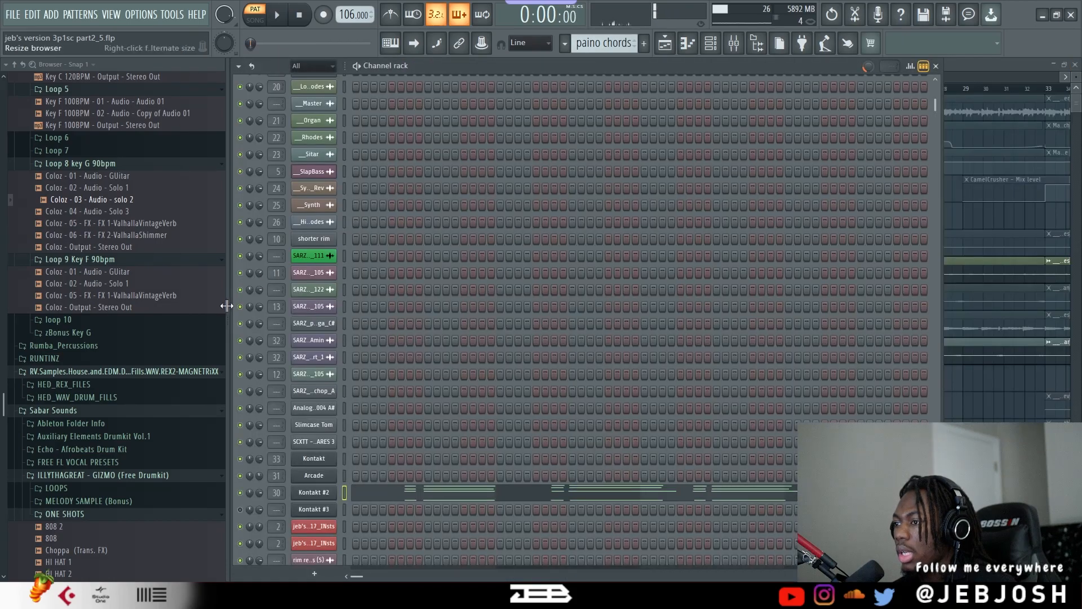
Inspect the Alicia's Keys instrument loaded in Kontakt #2, and return to the playlist.
left_click(340, 492)
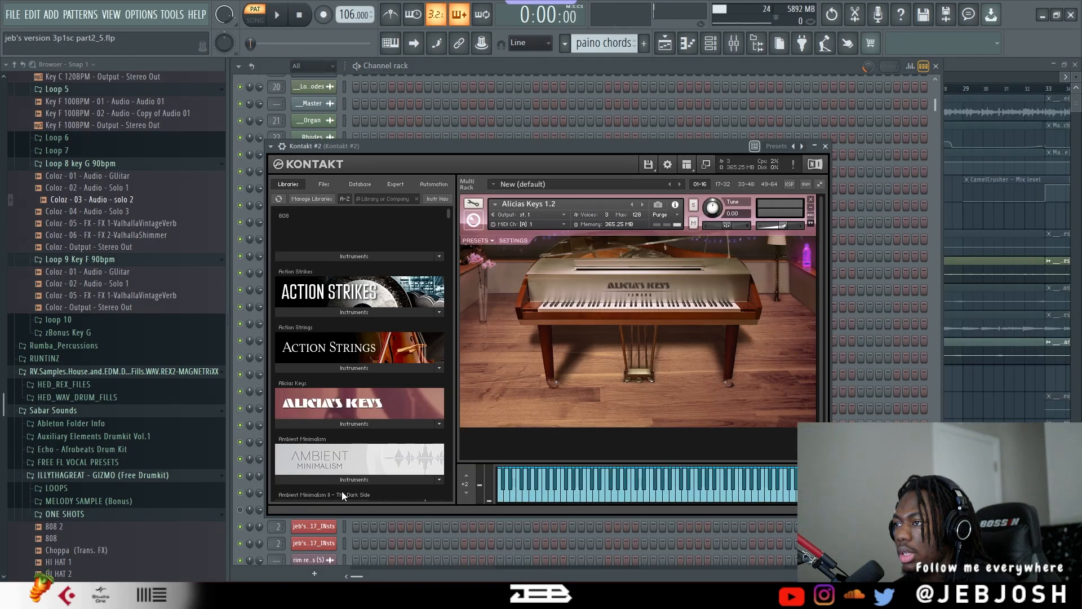
left_click(825, 146)
left_click(983, 62)
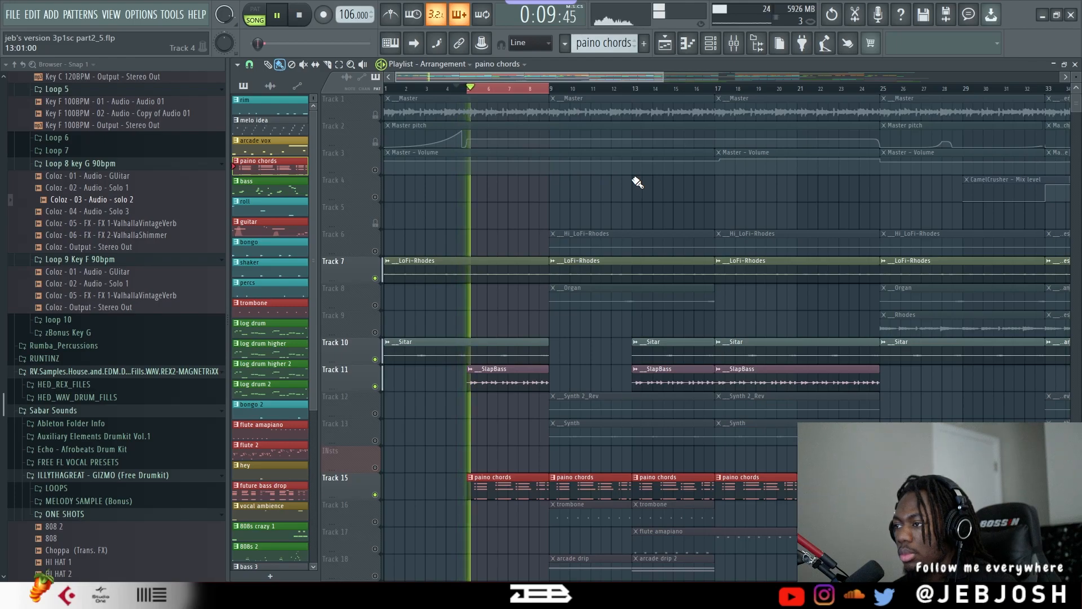
Play the section with the piano chords, and unmute the roll pattern on Track 20 to audition it.
scroll(630, 337, "down", 4)
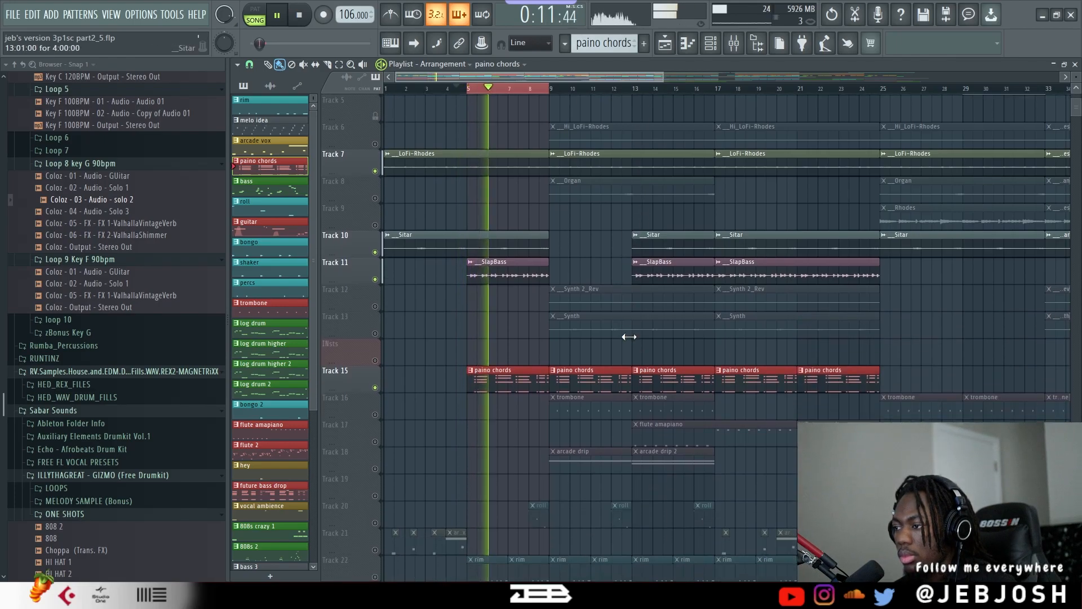
scroll(623, 336, "down", 4)
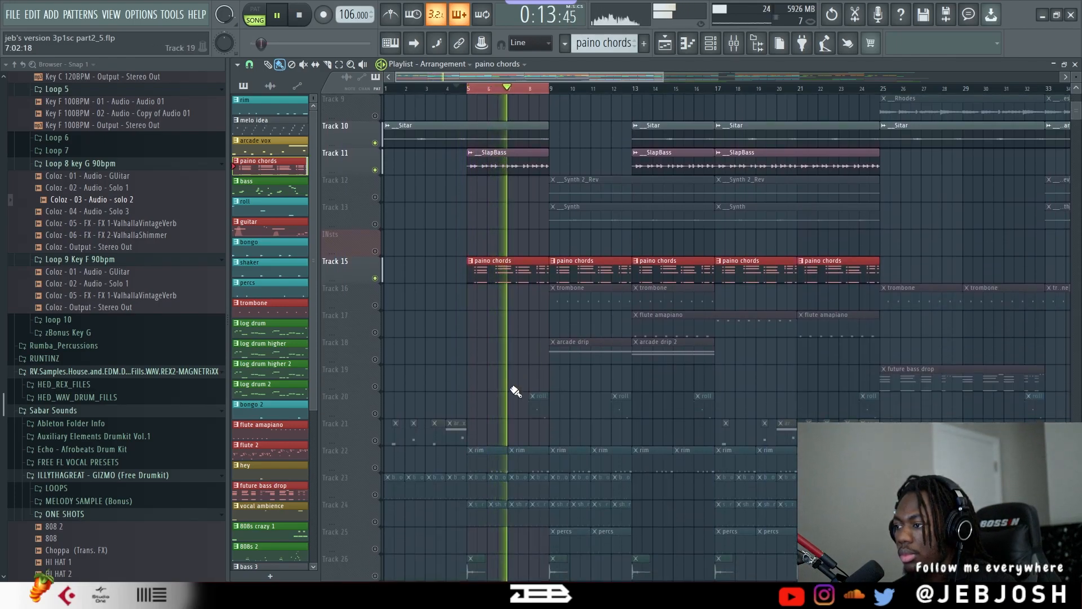
key("space")
left_click(375, 413)
key("space")
key("space")
Open the roll pattern's KSHMR_Orchestra_Snare_06 notes in the piano roll and play them.
double_click(539, 399)
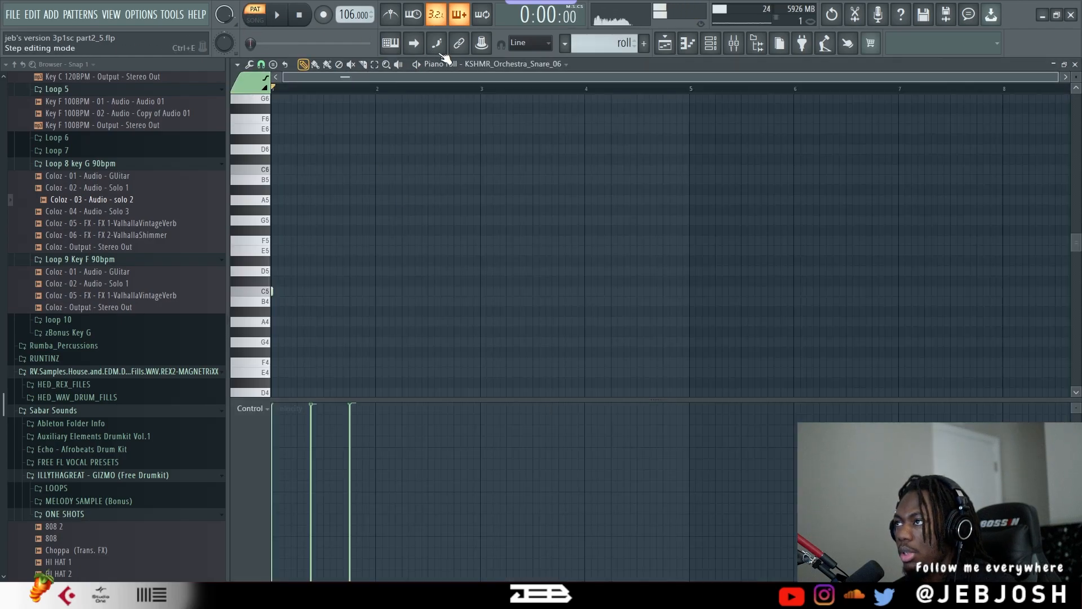
scroll(409, 214, "down", 6)
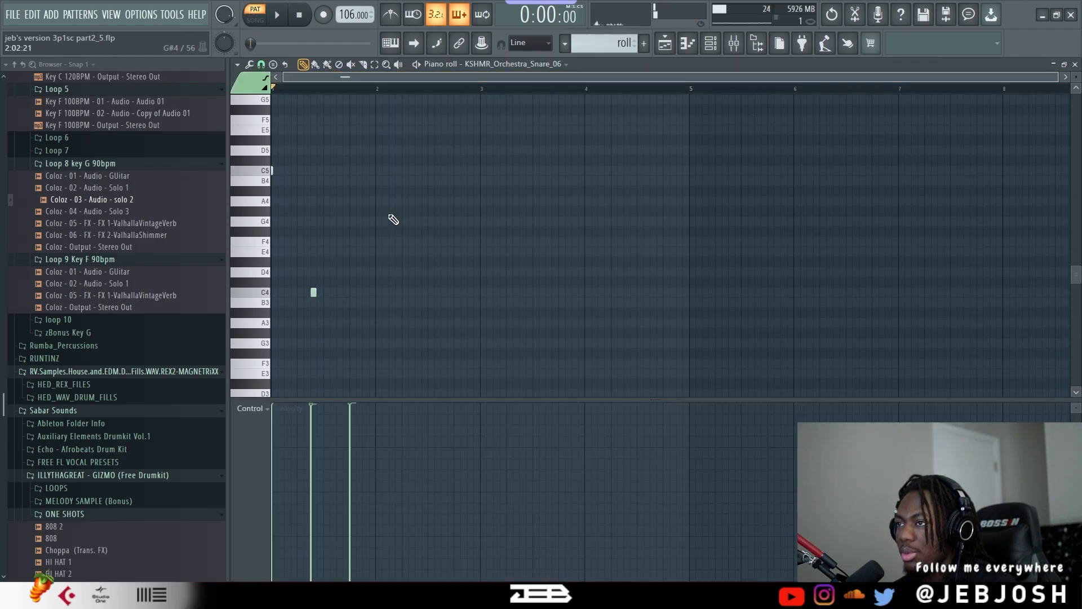
key("space")
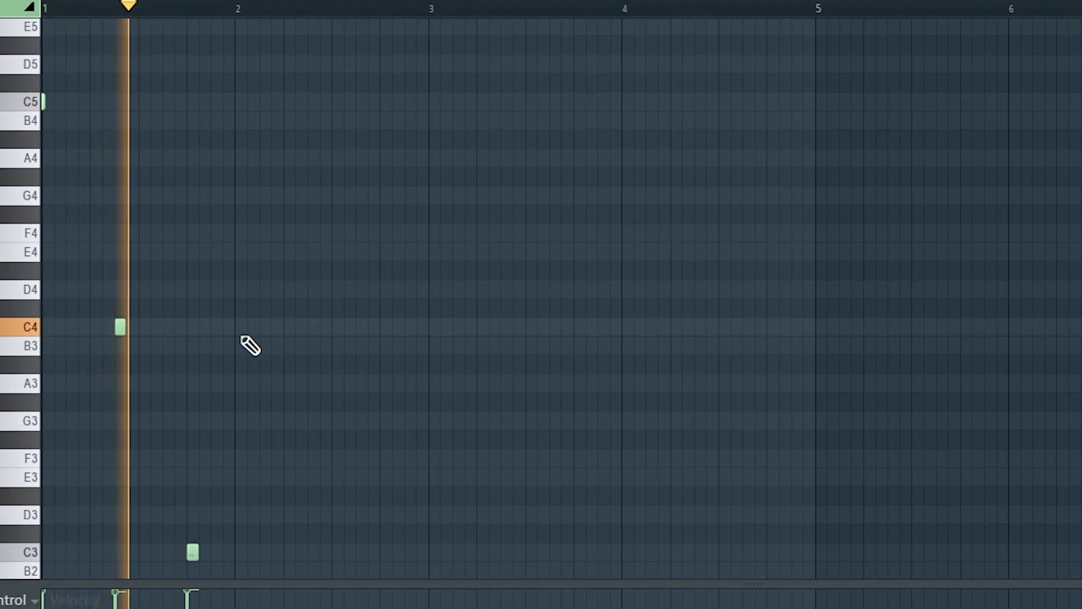
scroll(250, 345, "down", 1)
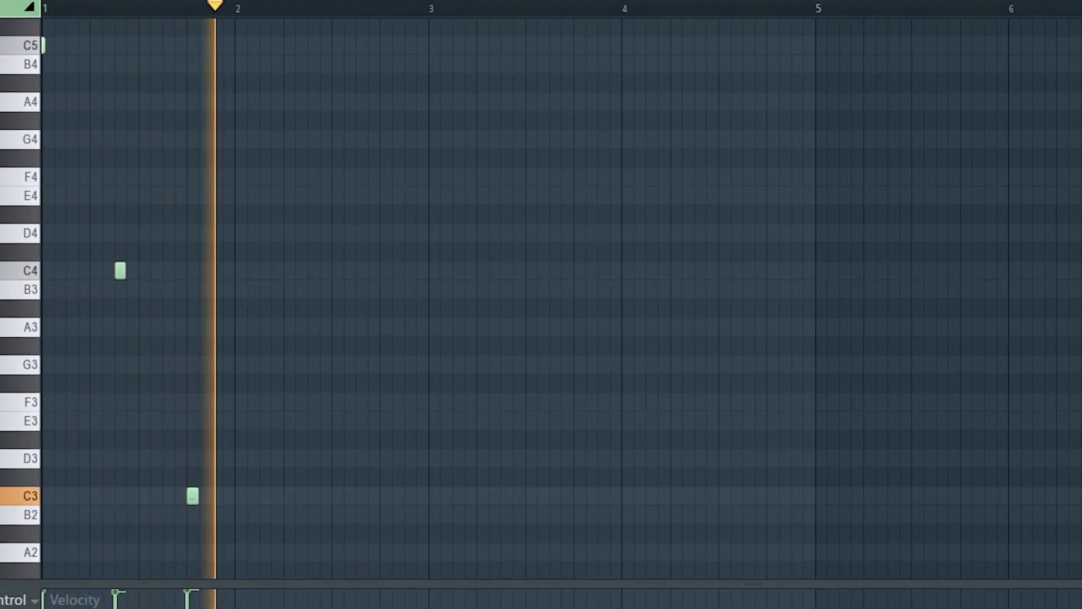
key("space")
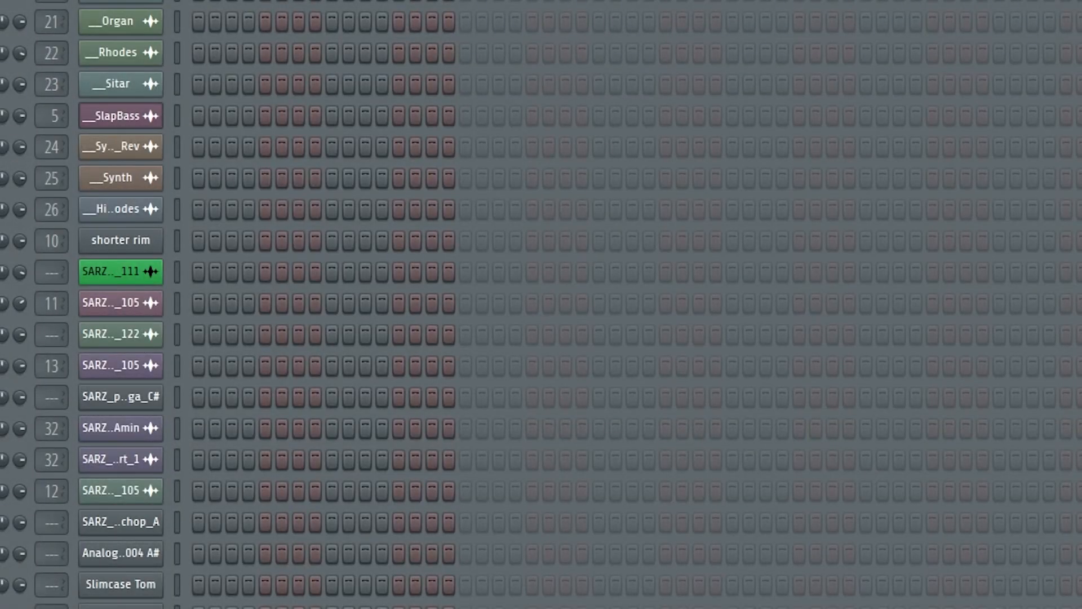
Inspect the KSHMR_Orchestra_Snare_06 channel's sample settings in the channel rack, and return to the playlist.
scroll(533, 495, "down", 5)
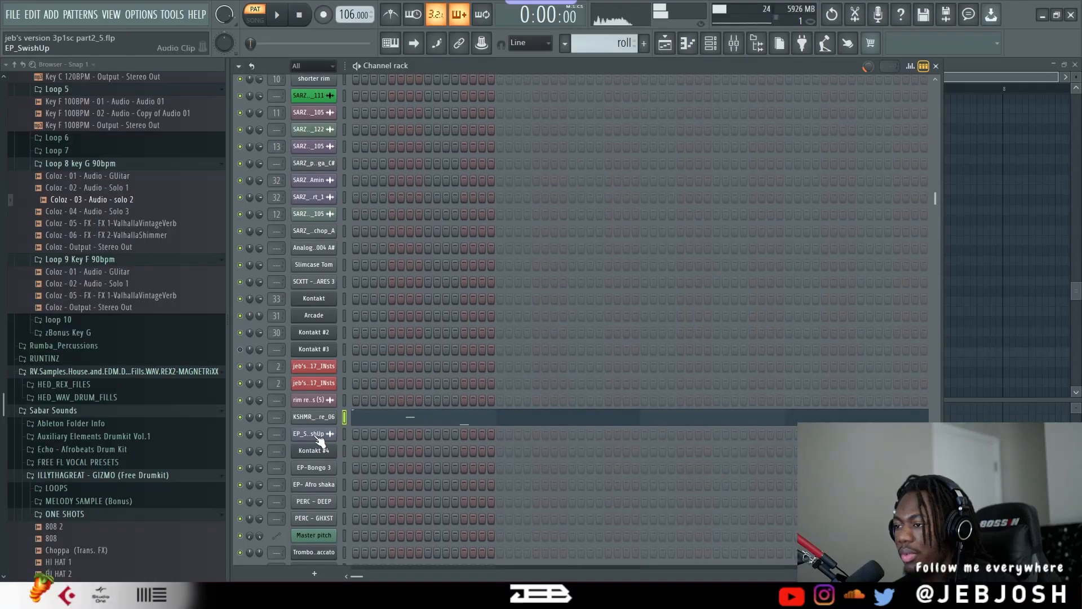
left_click(334, 418)
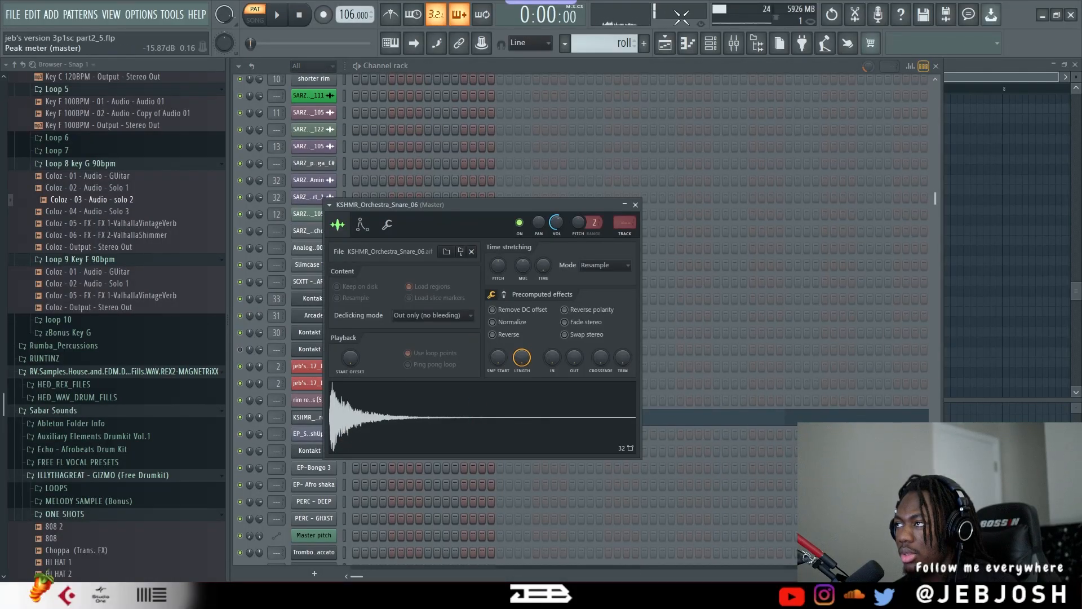
left_click(666, 45)
Unmute the rim pattern on Track 22 and play the section with it.
scroll(451, 439, "down", 2)
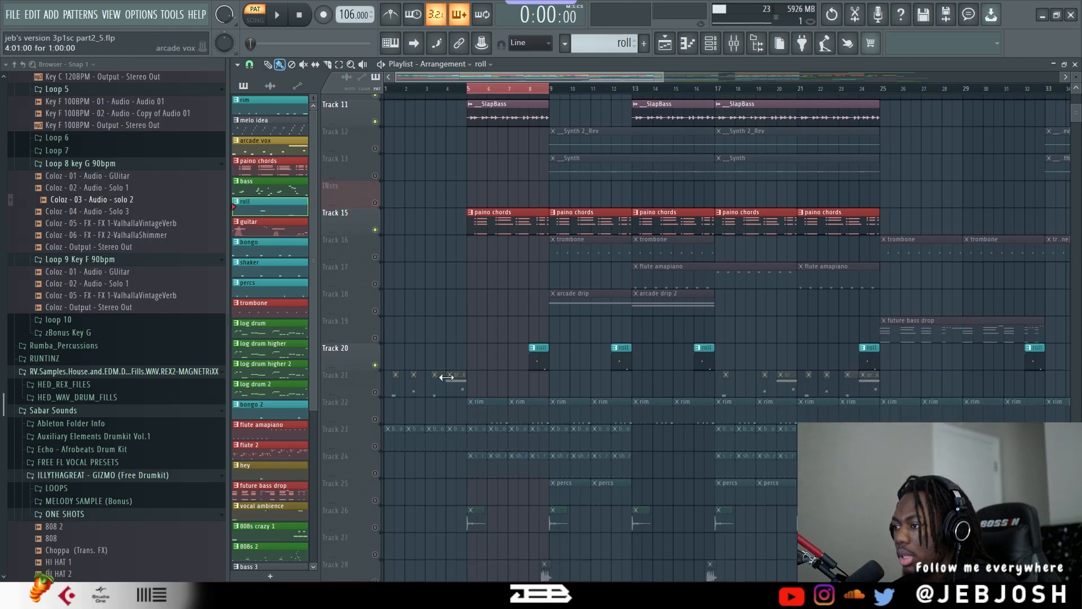
left_click(375, 413)
key("space")
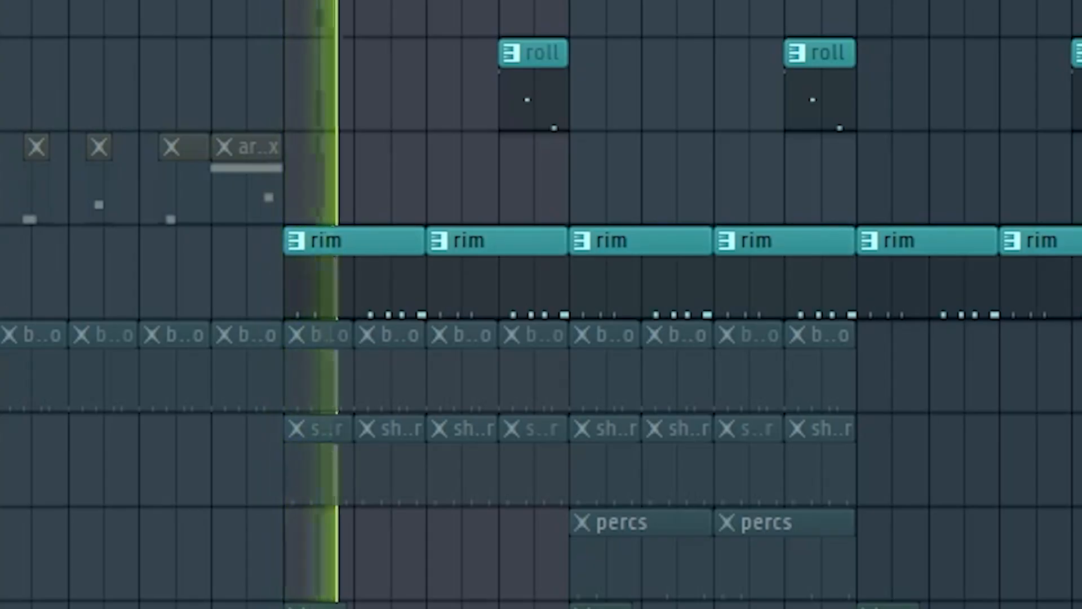
key("space")
Unmute the shaker on Track 24 and the bongo on Track 23, and play them with the rim.
left_click(0, 499)
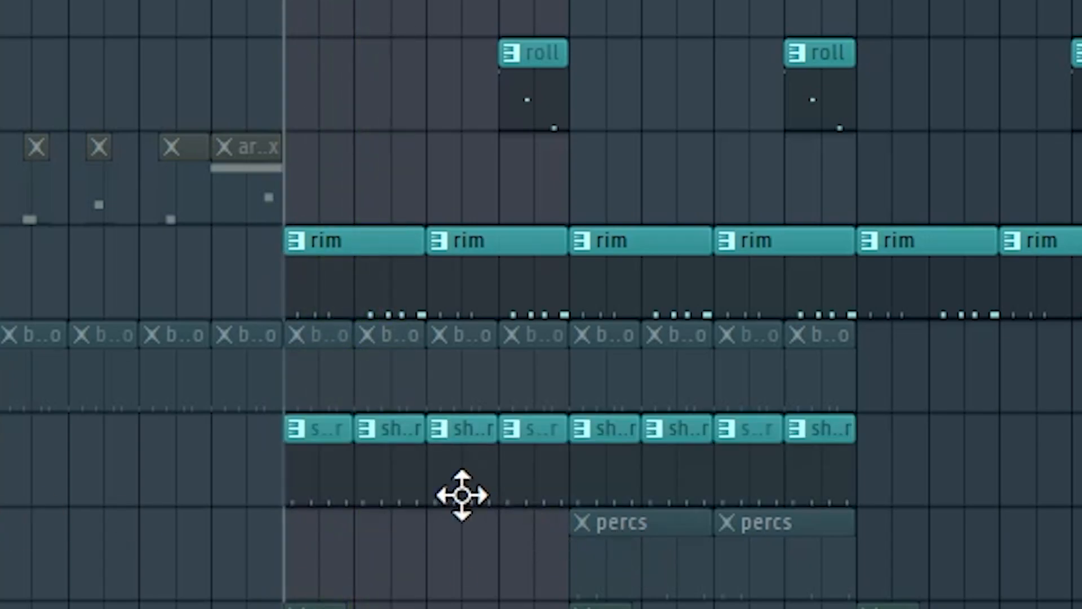
key("space")
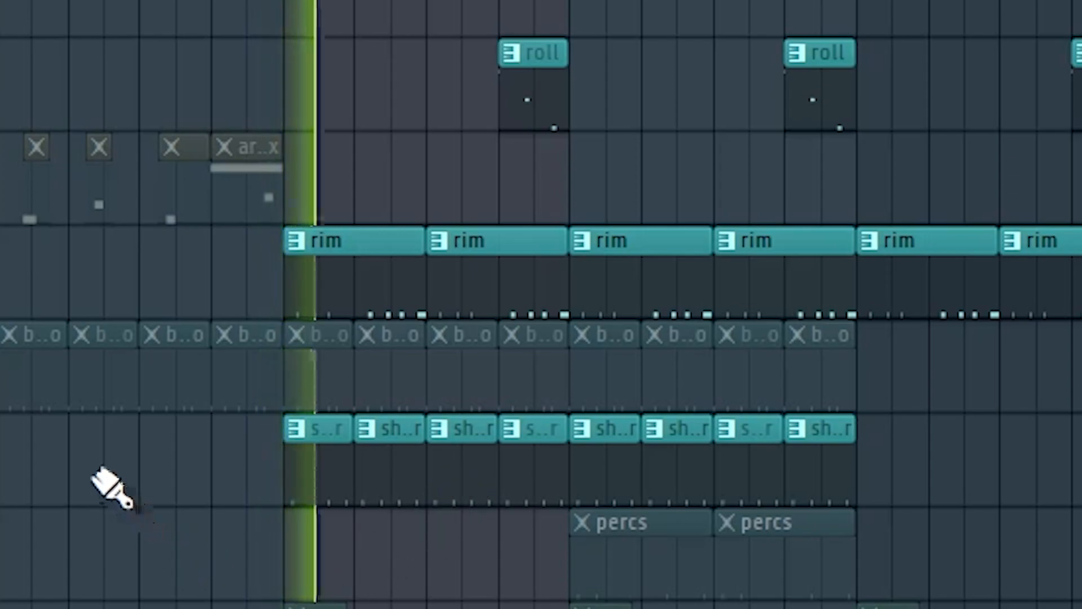
left_click(0, 435)
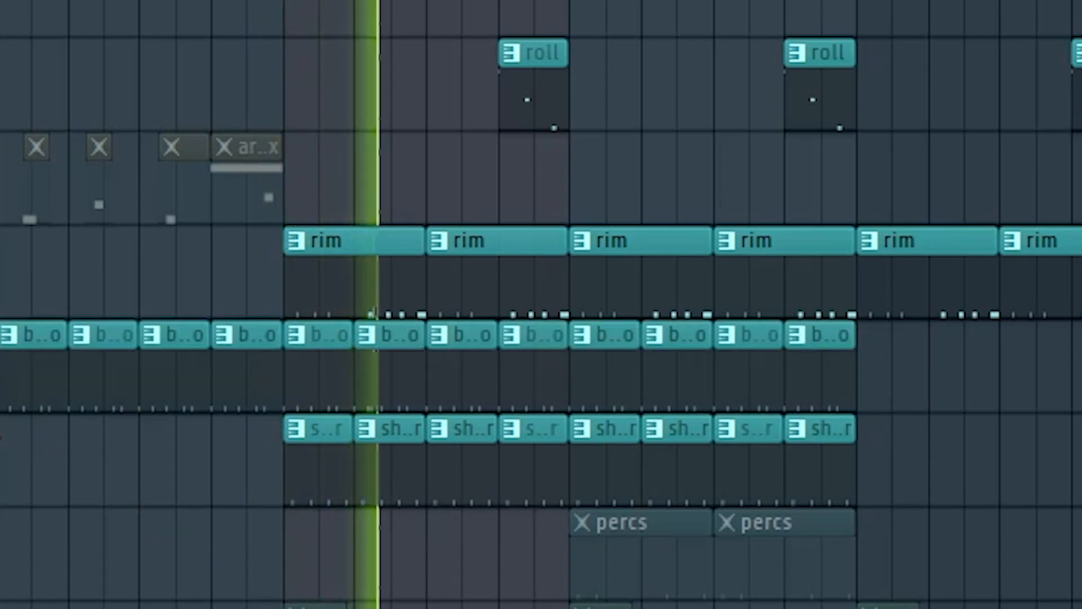
scroll(271, 366, "down", 4)
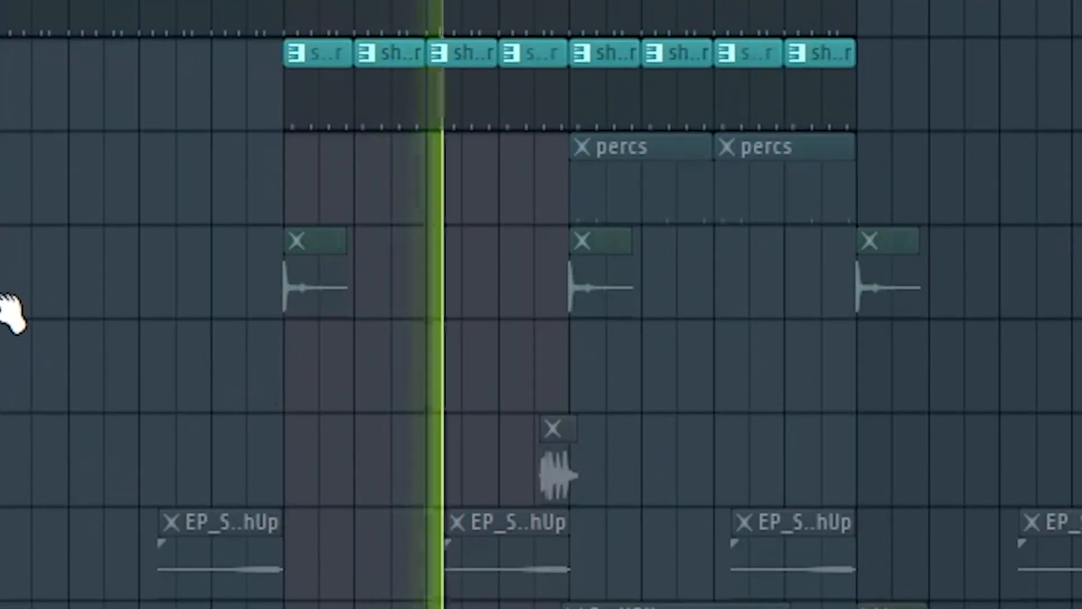
key("space")
Unmute the clap on Track 26, and turn the other muted playlist tracks back on.
left_click(375, 413)
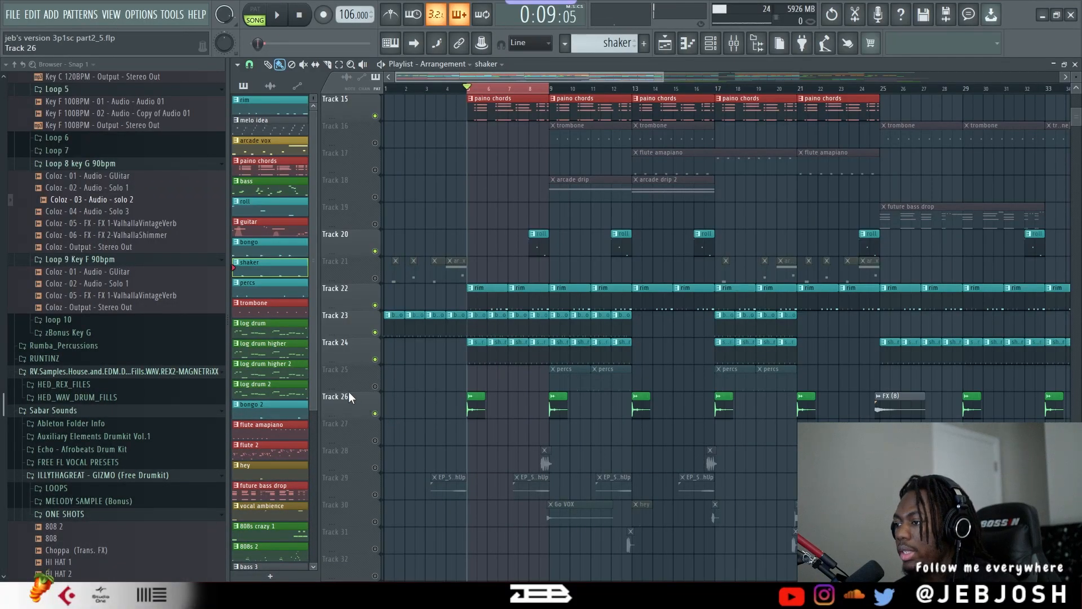
right_click(377, 499)
right_click(377, 498)
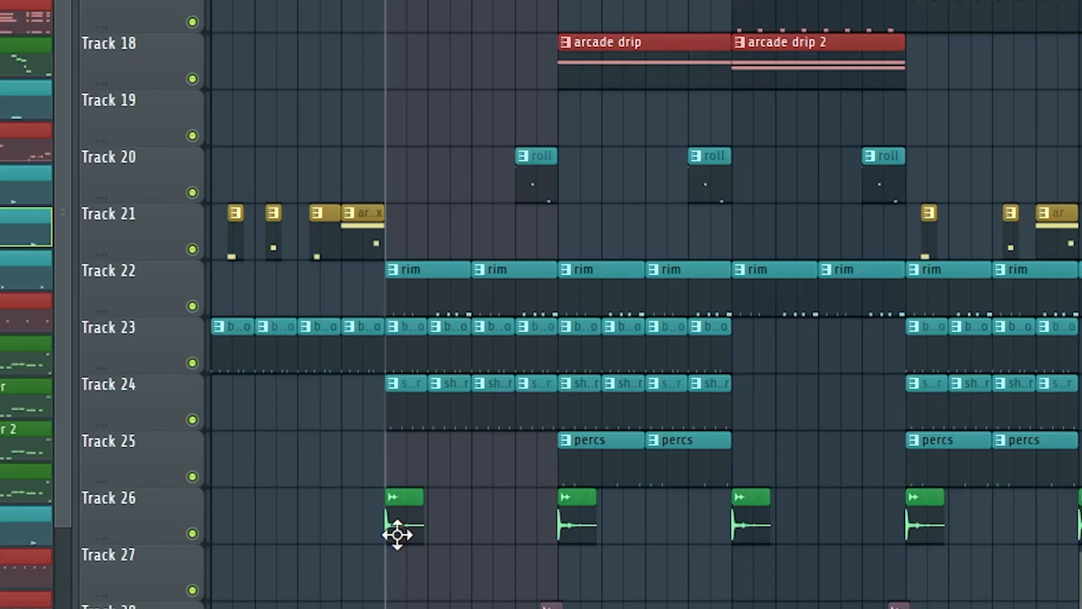
Inspect the SARZ_clap_one_shot_air_111 sample settings, and play the section with the tracks unmuted.
double_click(474, 413)
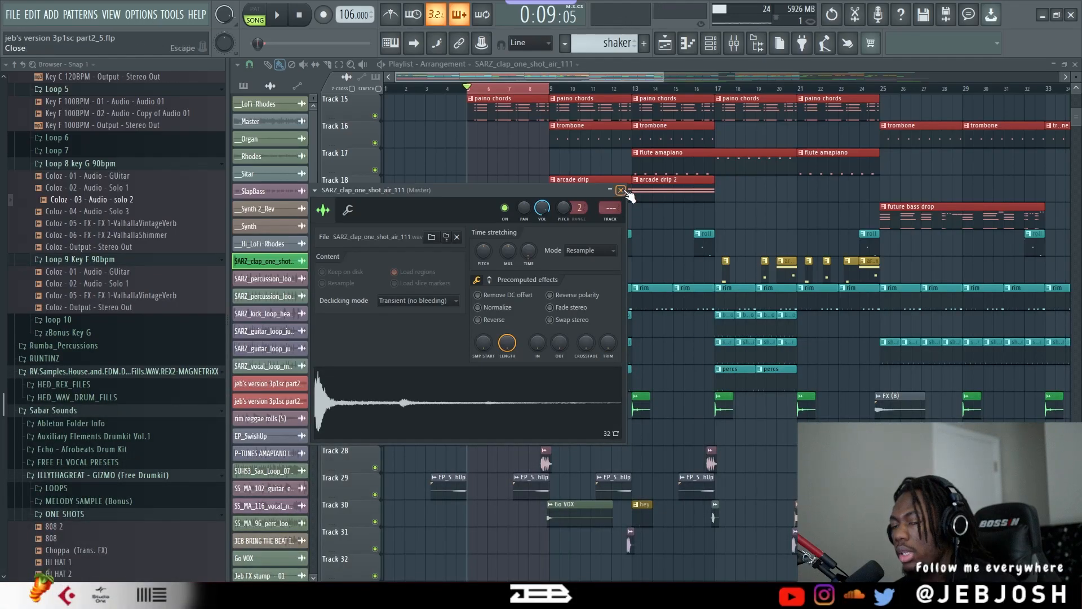
left_click(709, 64)
key("space")
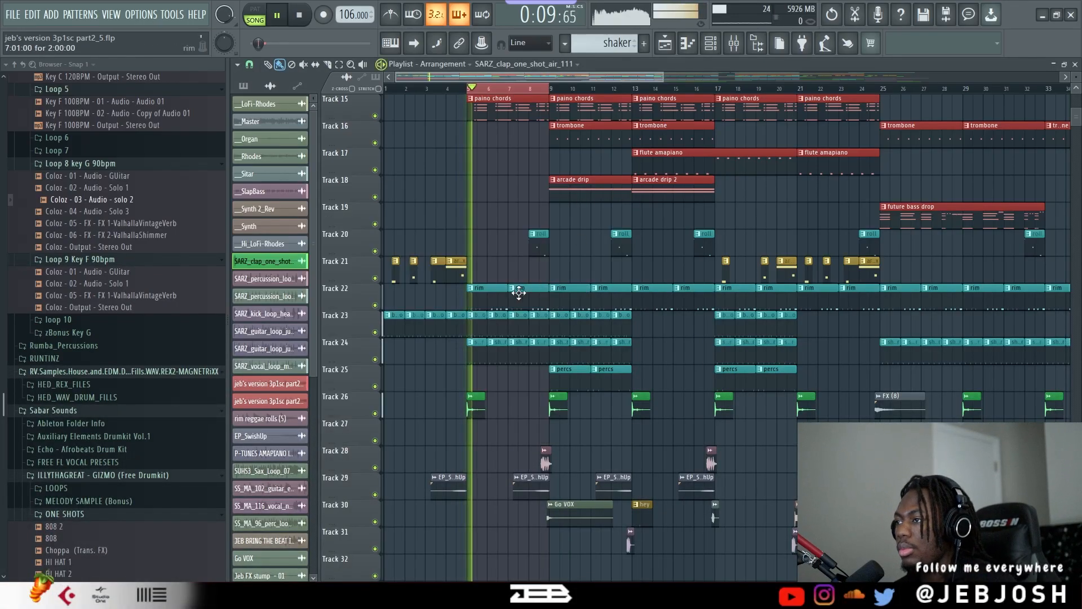
Stop playback and examine the sample settings of SARZ_percussion_loop_sinym_march_122 on Track 36.
scroll(495, 335, "down", 5)
key("space")
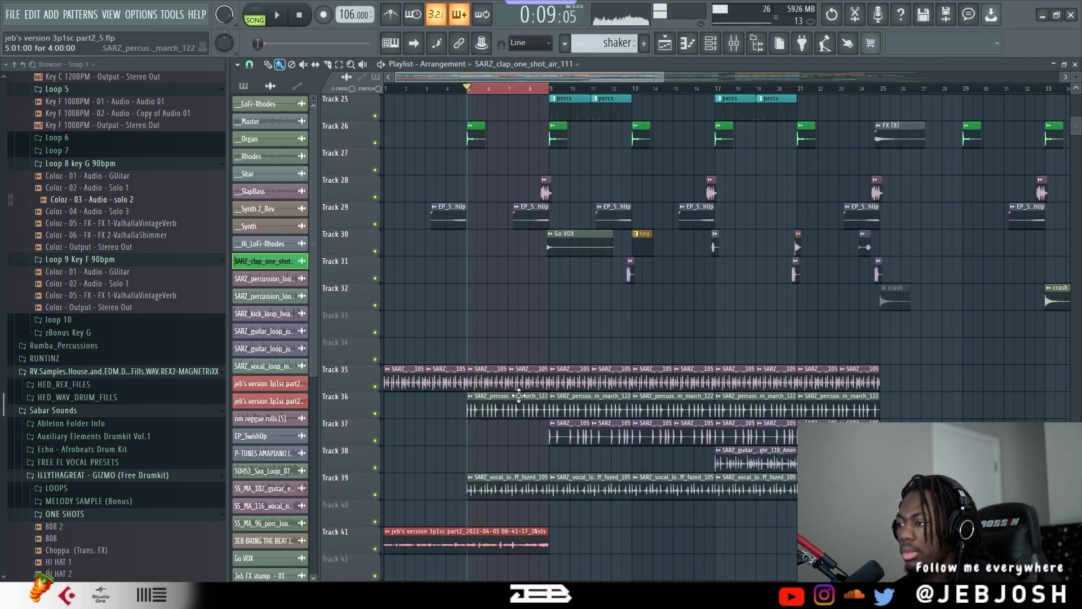
double_click(496, 412)
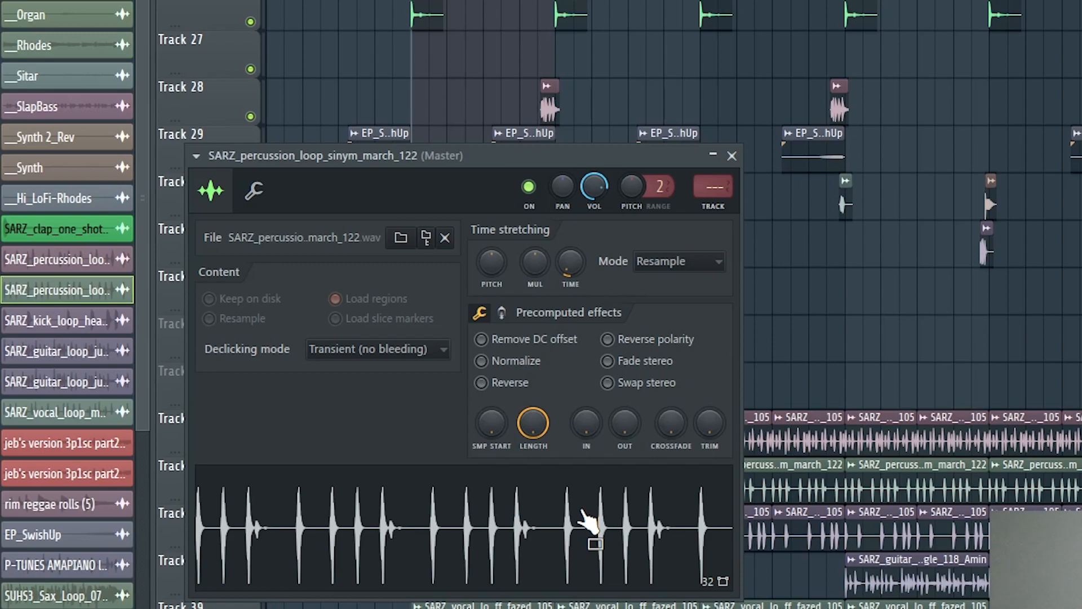
left_click(732, 156)
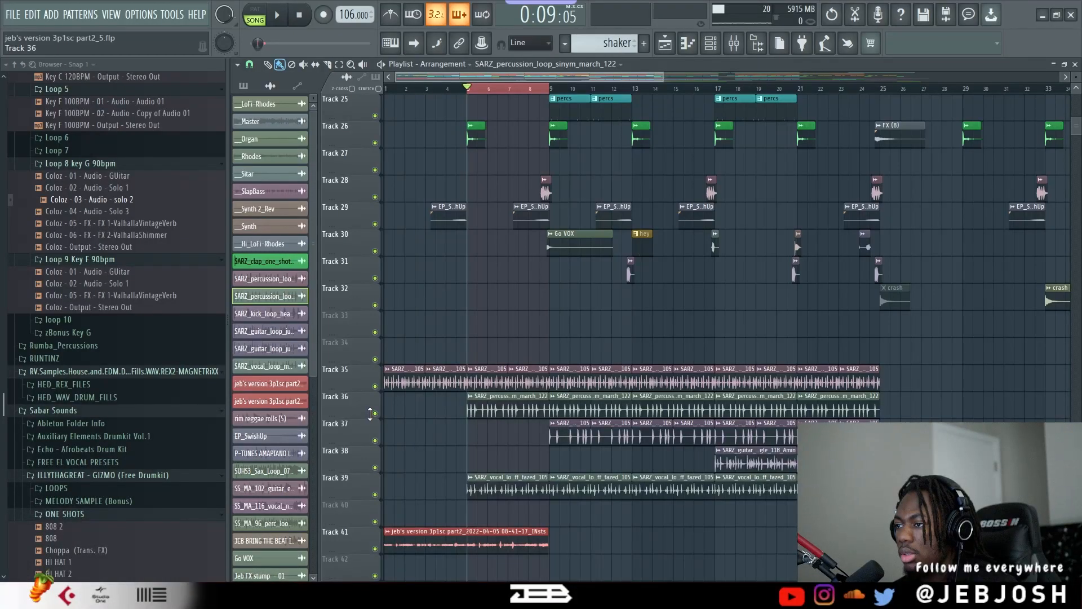
Solo the percussion loop on Track 36, play it, and add the loop on Track 35 to the playback.
left_click(375, 413, "ctrl")
key("space")
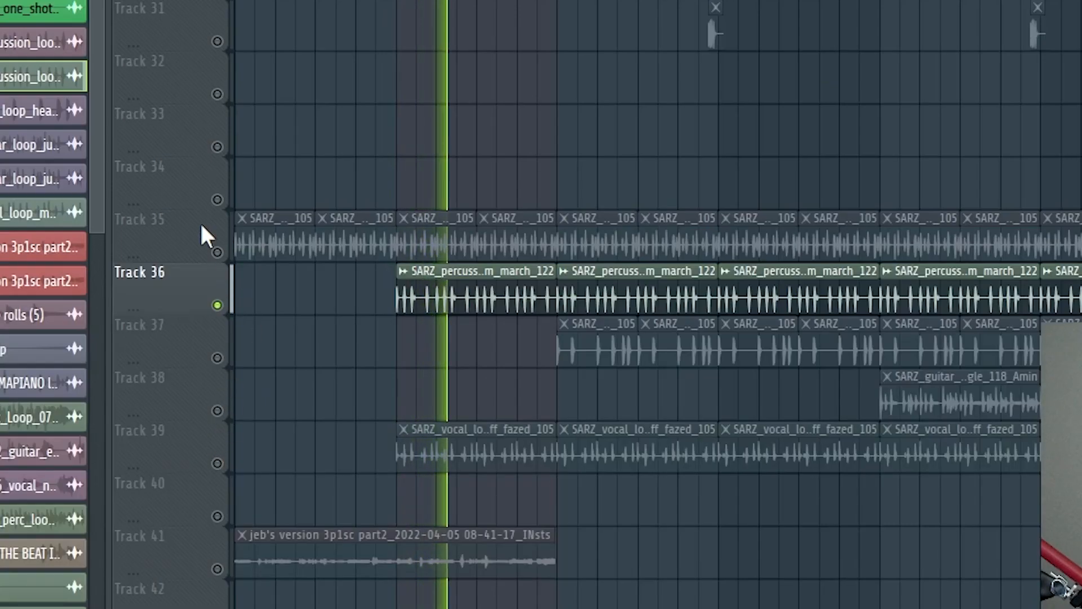
left_click(375, 386)
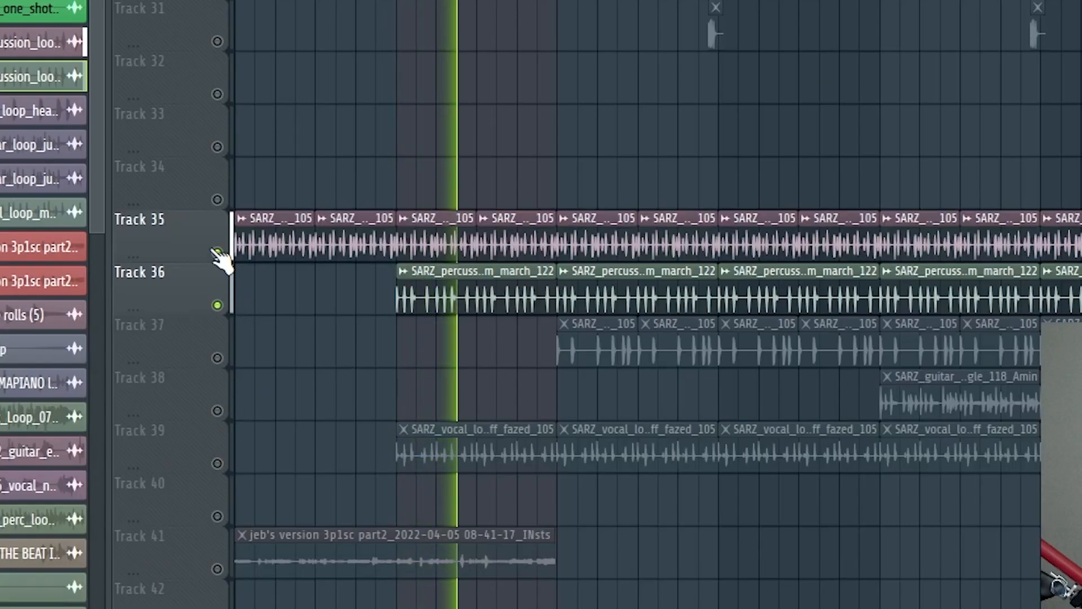
key("space")
Solo the vocal loop on Track 39 and play it, adding the percussion loops on Tracks 36 and 35.
right_click(217, 463)
key("space")
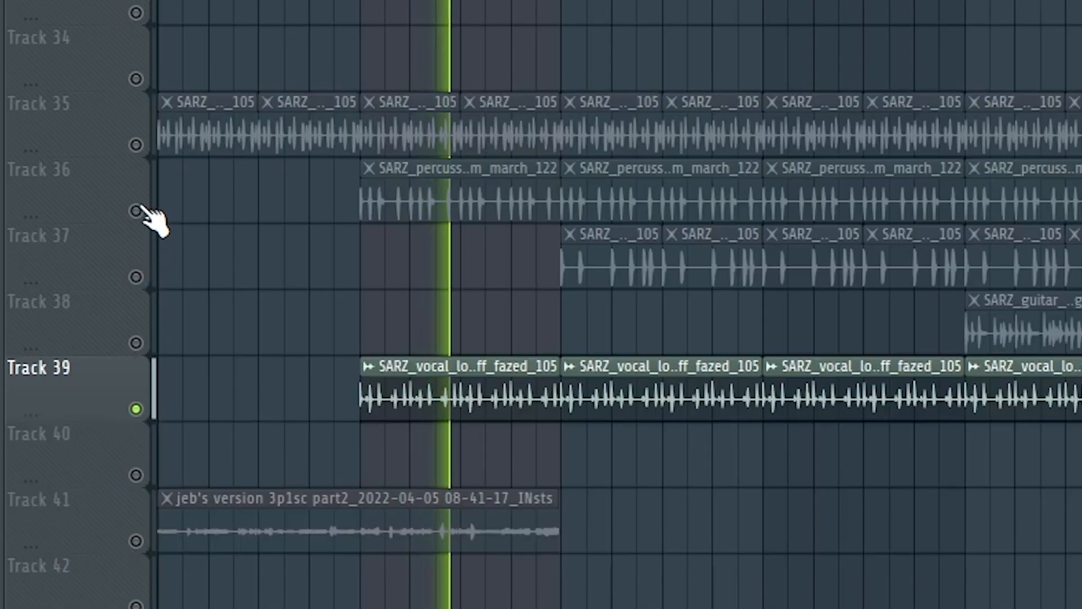
left_click(217, 304)
left_click(217, 252)
Unmute the rim, bongo and shaker on Tracks 22 to 24, and turn all other muted tracks back on during playback.
scroll(541, 304, "up", 3)
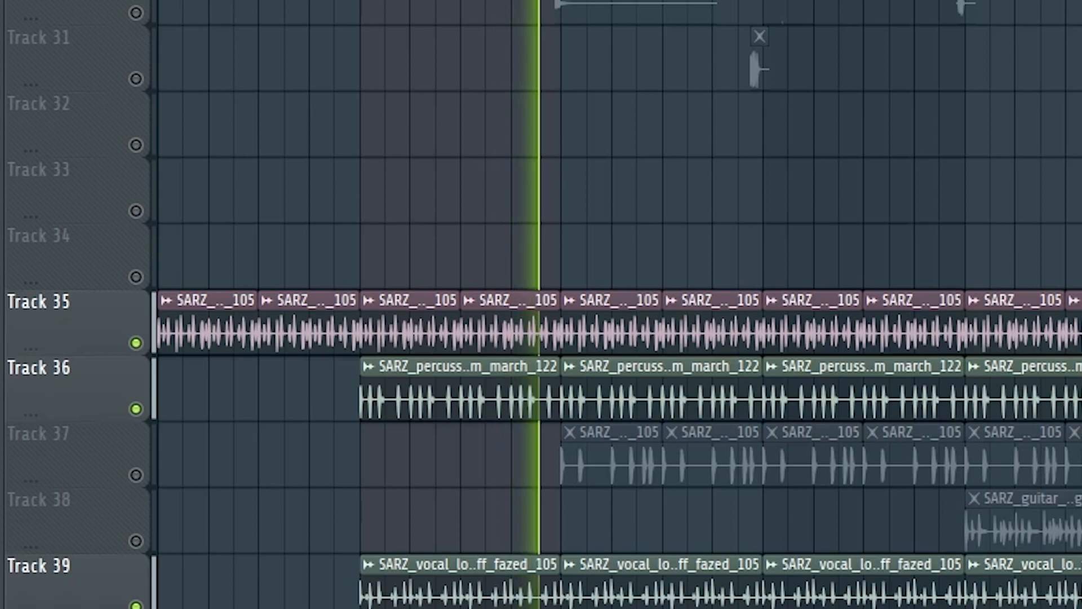
scroll(541, 304, "up", 4)
scroll(541, 305, "up", 6)
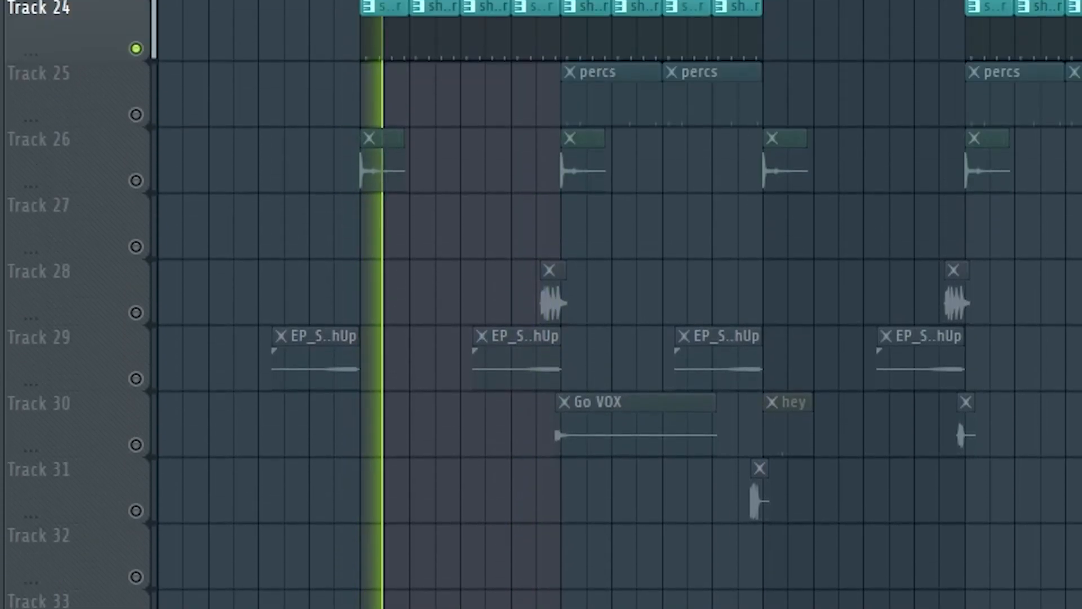
scroll(541, 305, "up", 3)
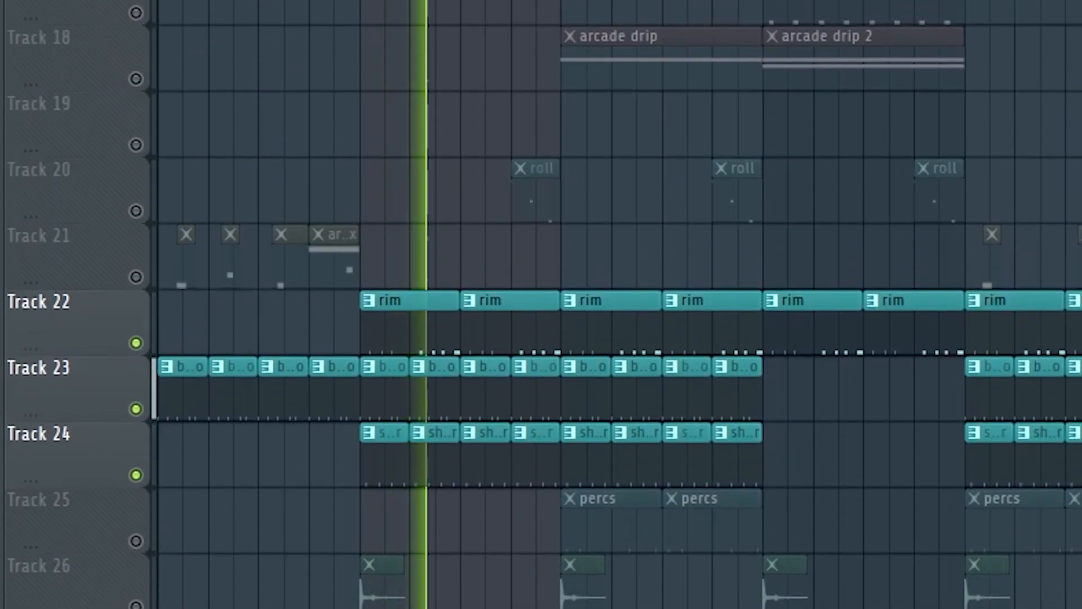
scroll(541, 304, "down", 2)
scroll(541, 304, "down", 16)
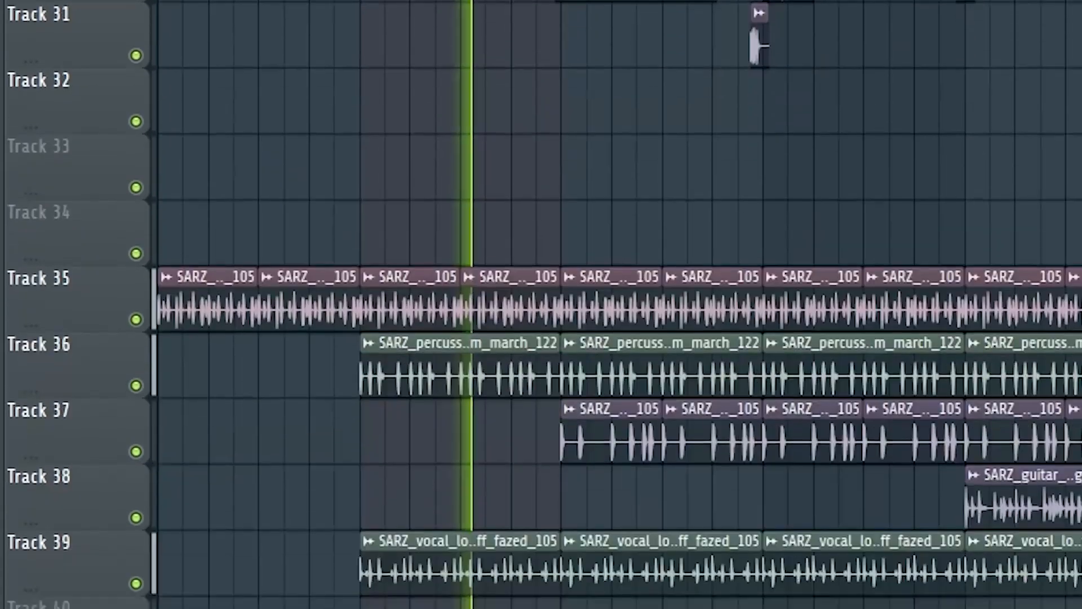
scroll(640, 65, "up", 5)
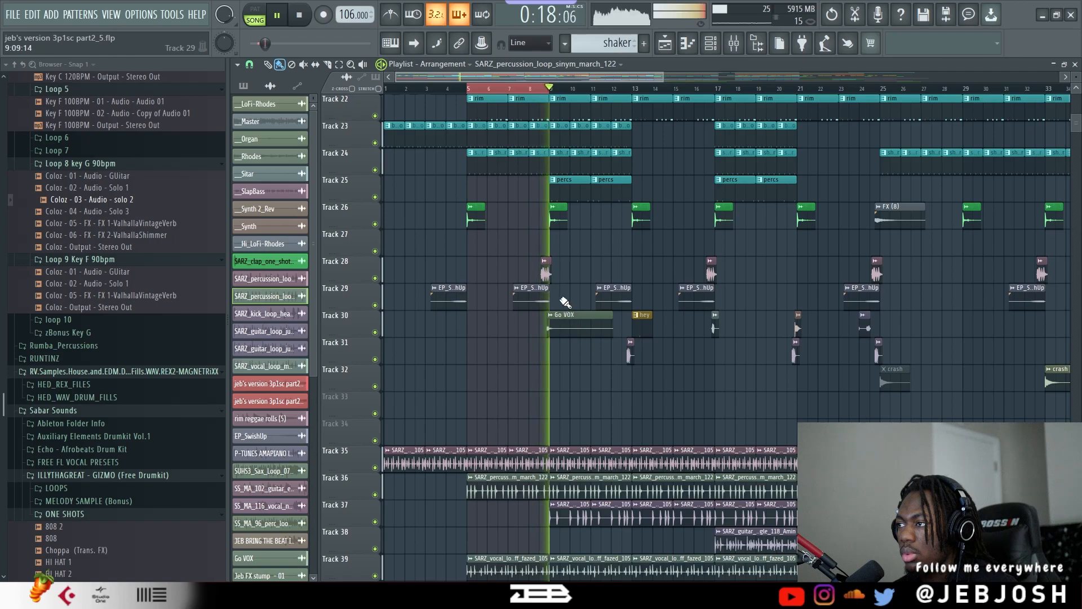
Stop playback and inspect the rim reggae rolls (5) sample on Track 28, including the folder it is stored in.
key("space")
double_click(545, 273)
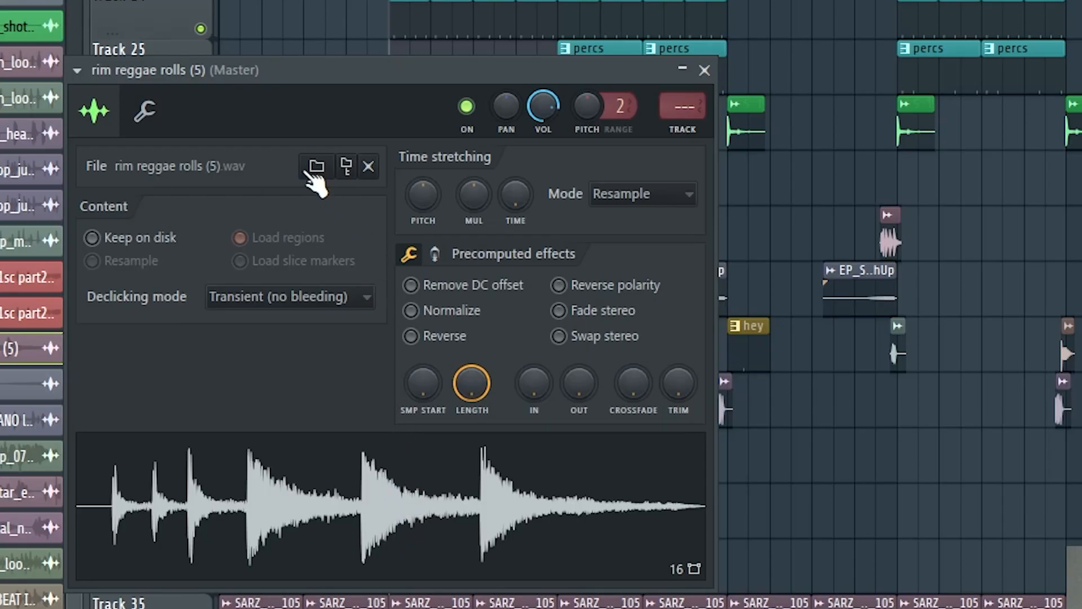
left_click(317, 166)
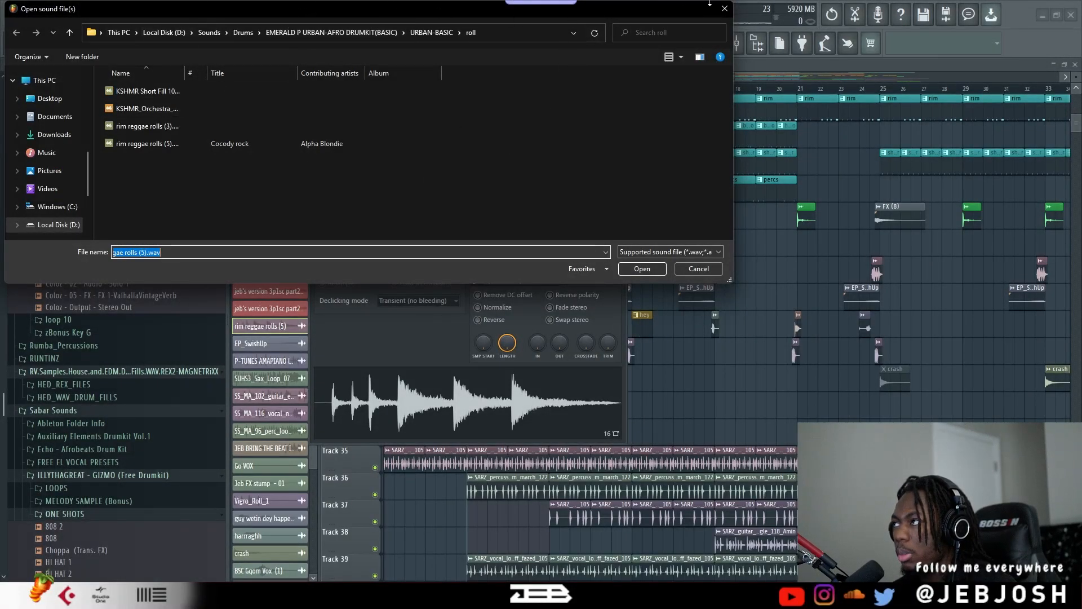
left_click(725, 9)
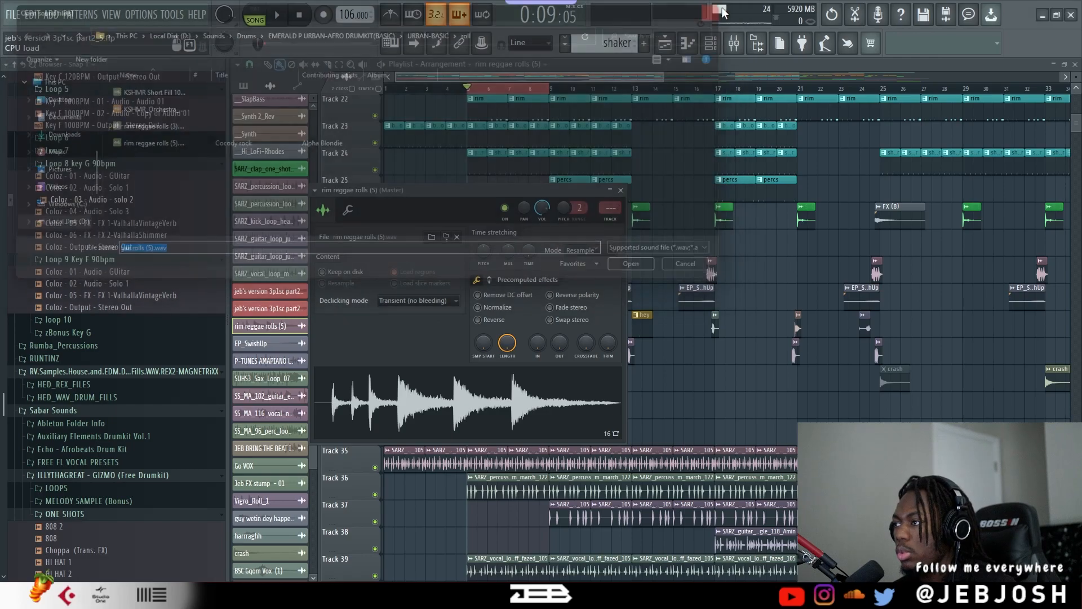
left_click(621, 190)
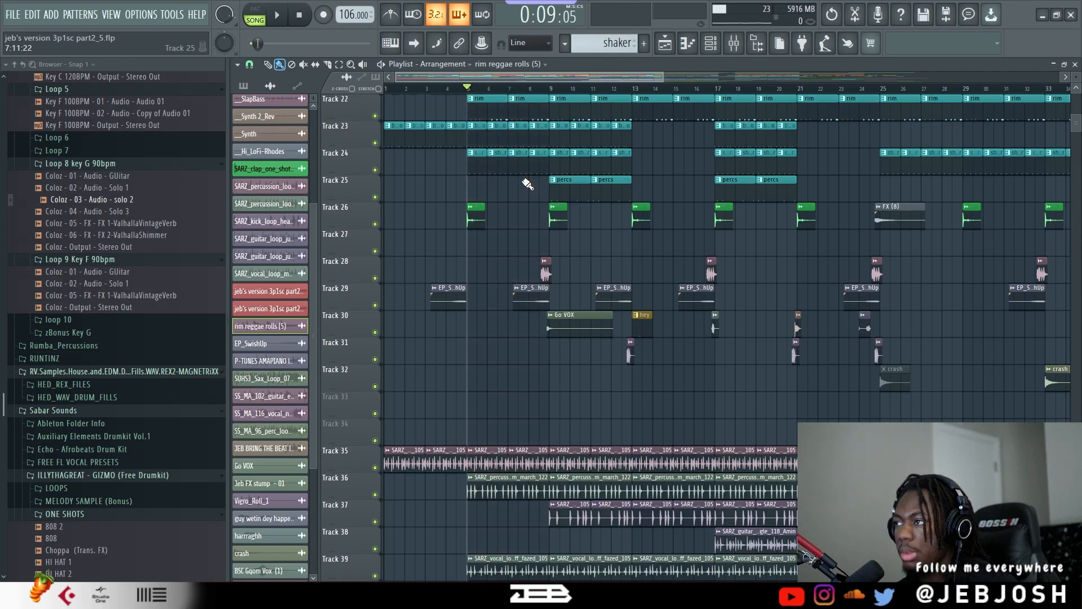
Play the arrangement from just before the roll on Track 28, and examine the Go VOX sample settings on Track 30.
left_click(534, 90)
key("space")
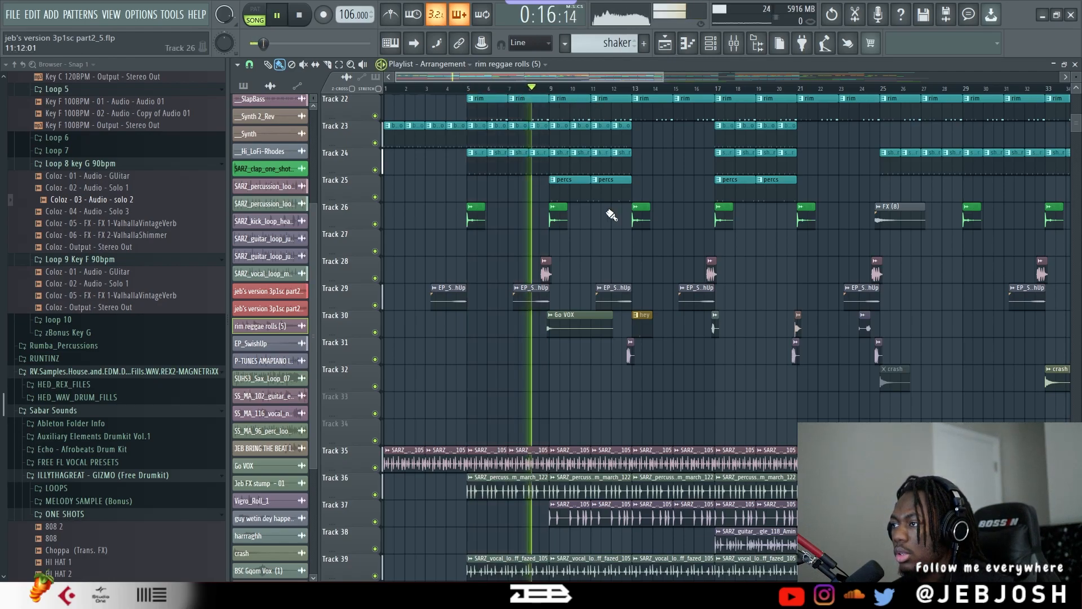
scroll(738, 237, "down", 5)
key("space")
double_click(564, 181)
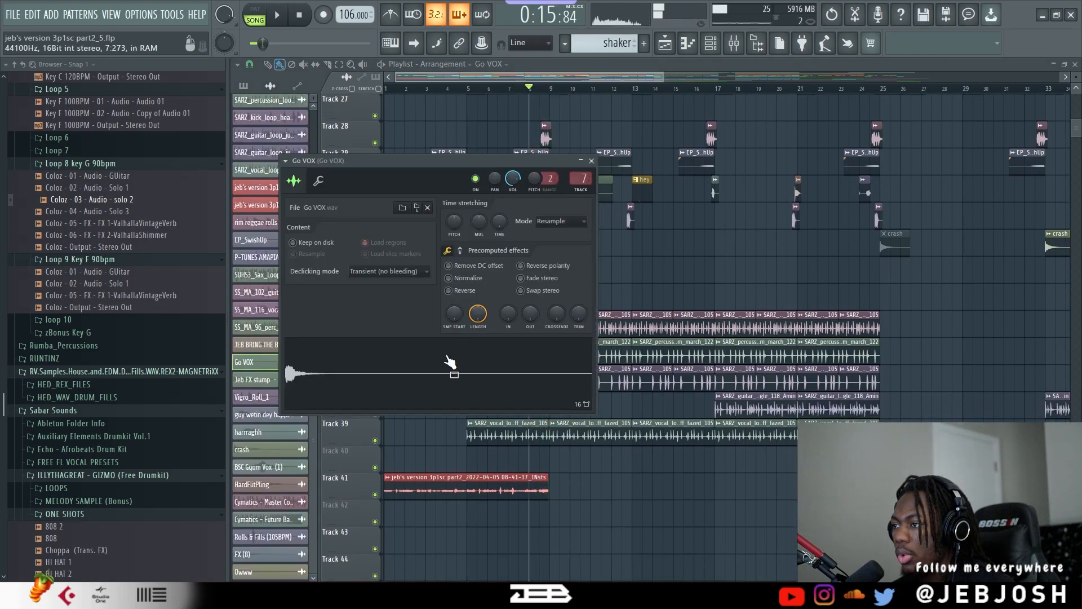
left_click(286, 15)
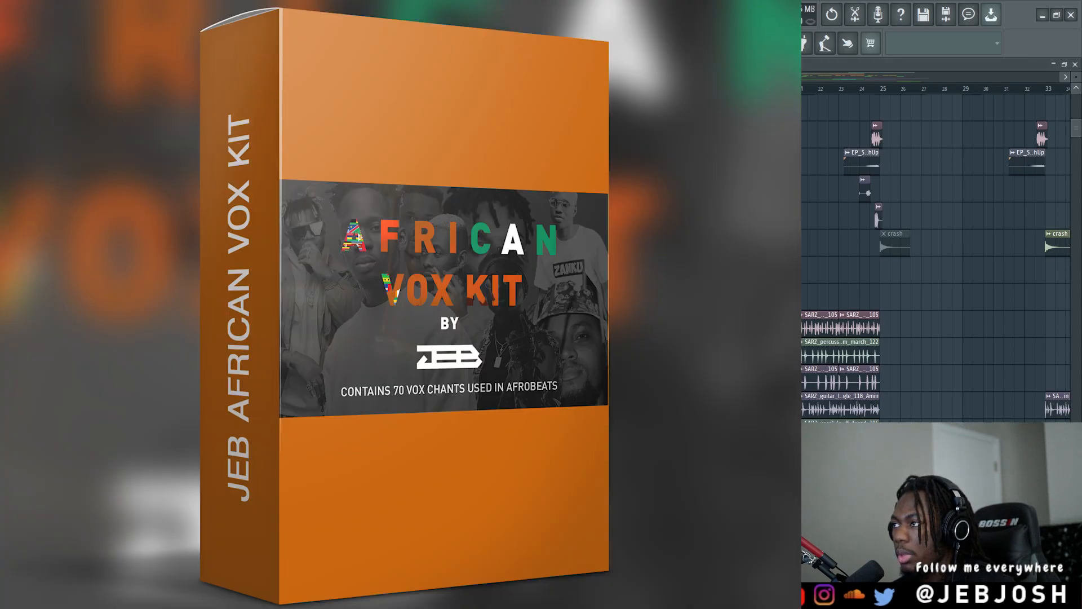
Select bars 9 through 16 of the playlist as the playback section.
scroll(935, 253, "up", 8)
scroll(558, 152, "up", 12)
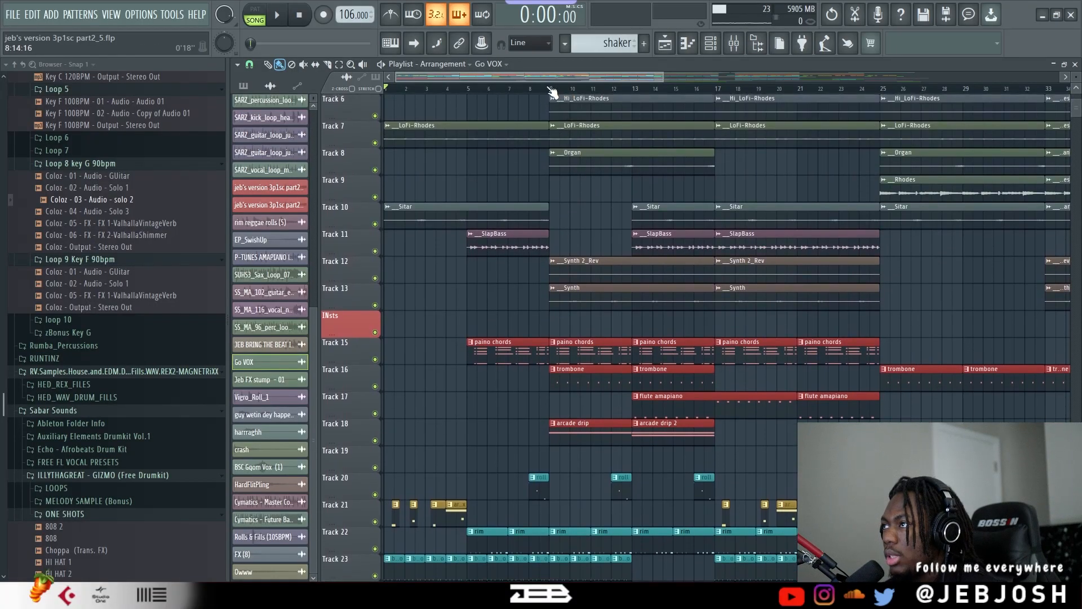
left_click_drag(552, 89, 718, 90)
scroll(758, 169, "down", 8)
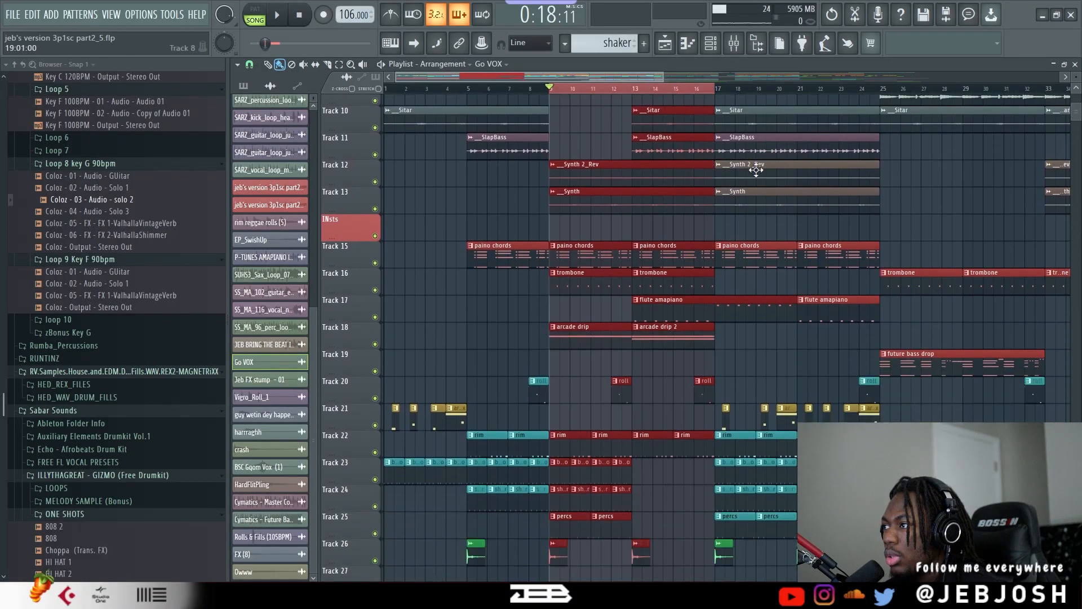
scroll(738, 174, "up", 13)
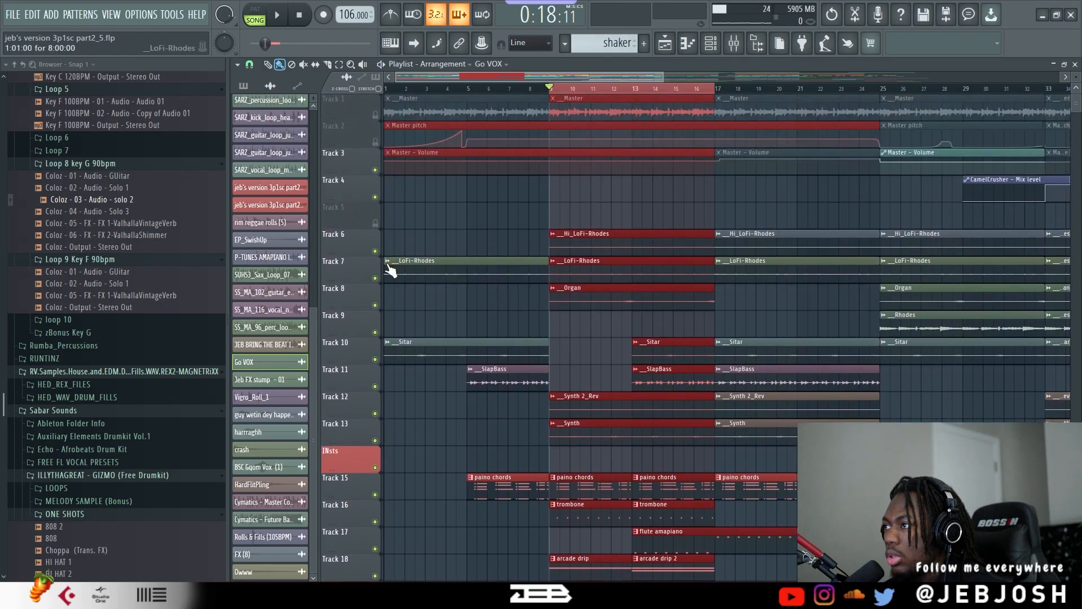
Solo Hi_LoFi-Rhodes on Track 6 and play the section, adding LoFi-Rhodes on Track 7 and Organ on Track 8.
right_click(374, 251)
key("space")
right_click(376, 276)
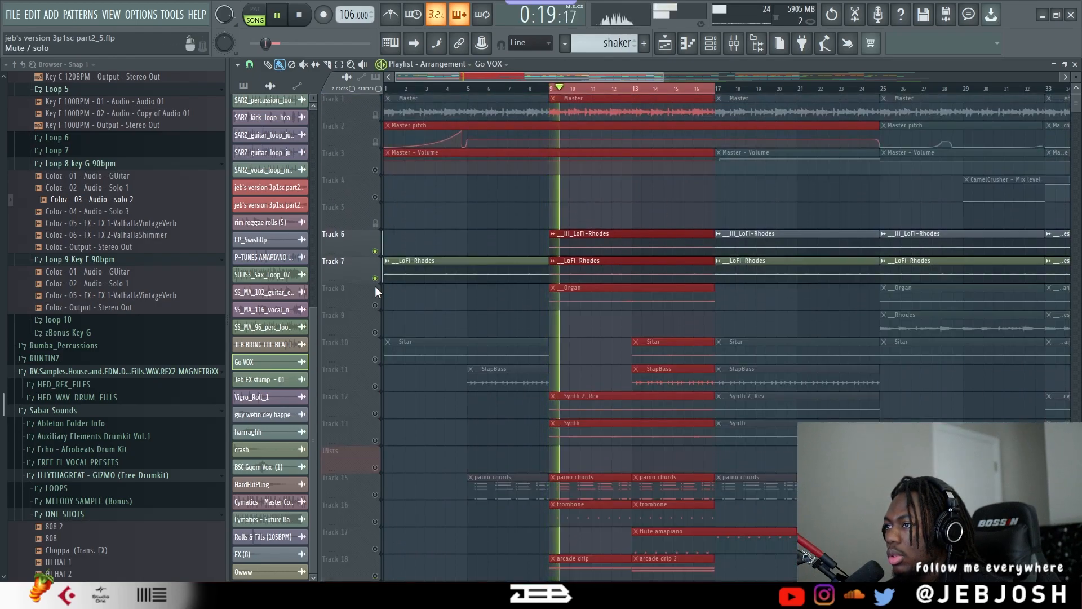
right_click(375, 306)
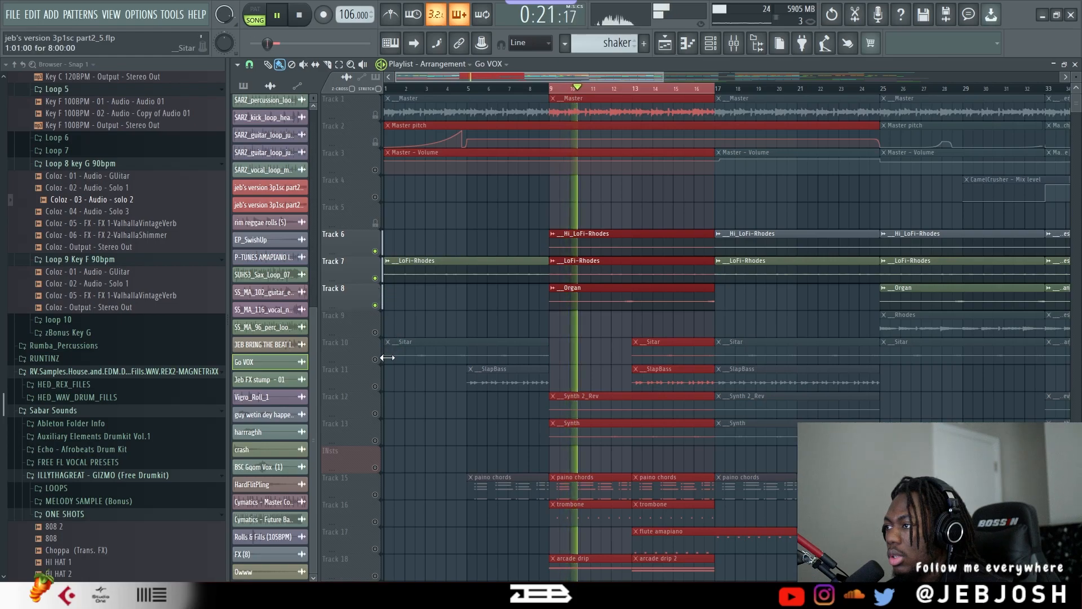
Unmute the Sitar, SlapBass, Synth 2_Rev and Synth on Tracks 10 to 13, restarting playback of the section.
scroll(475, 380, "down", 4)
scroll(402, 345, "down", 3)
scroll(402, 344, "up", 3)
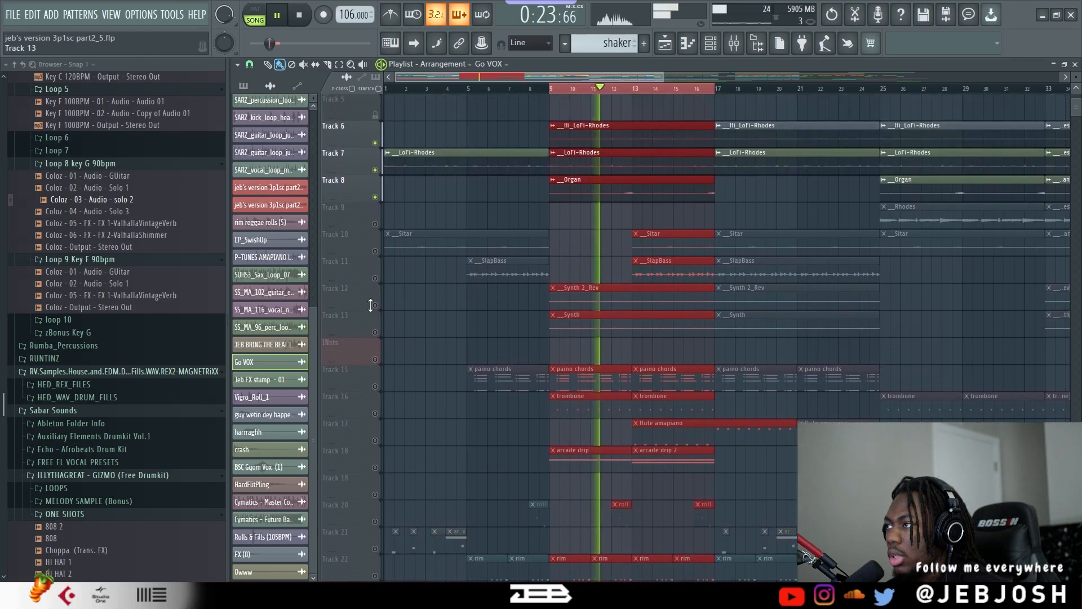
left_click(374, 251)
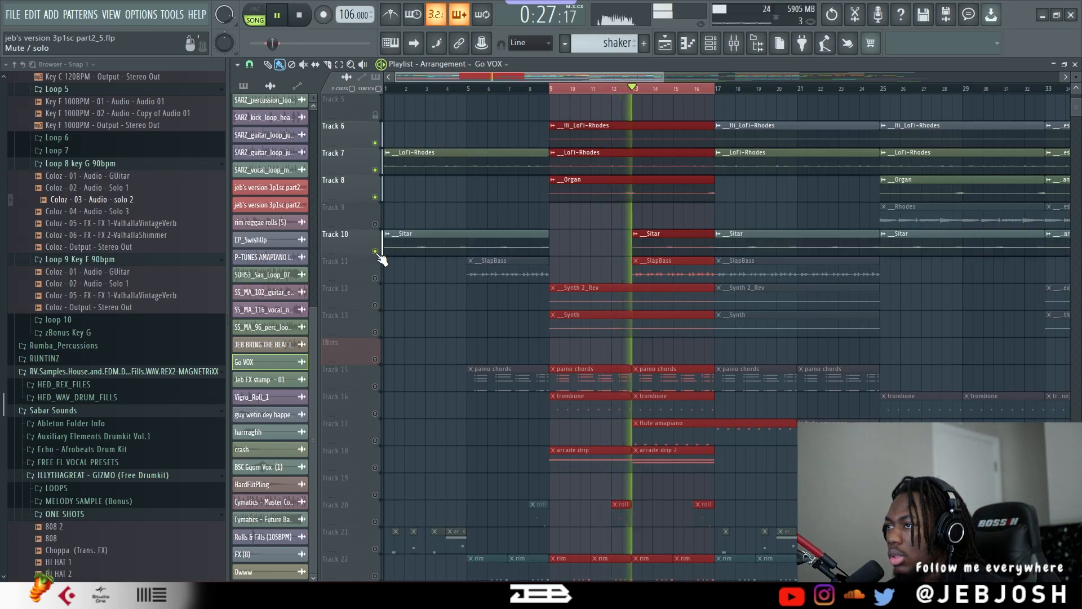
key("space")
left_click(375, 278)
key("space")
left_click(375, 304)
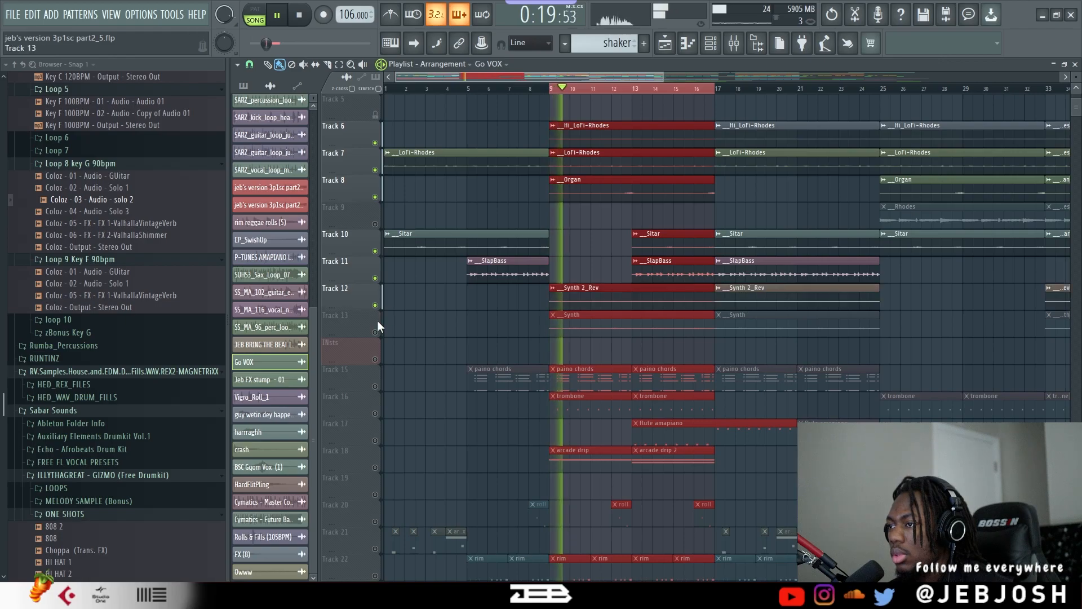
left_click(375, 332)
Unmute the piano chords on Track 15, listen to them with the stems, and stop playback.
left_click(375, 386)
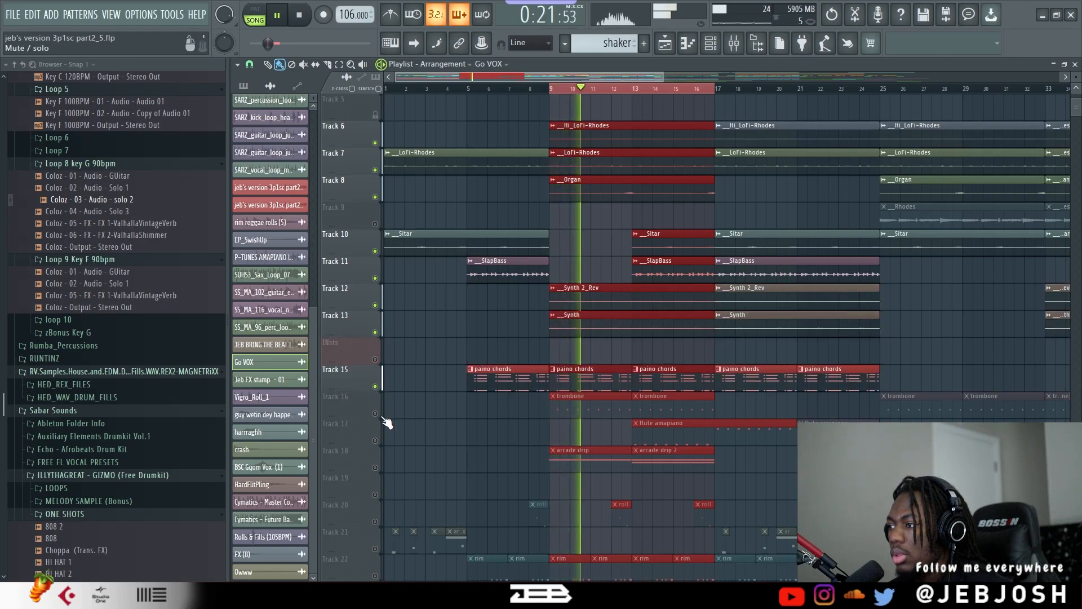
scroll(423, 431, "down", 5)
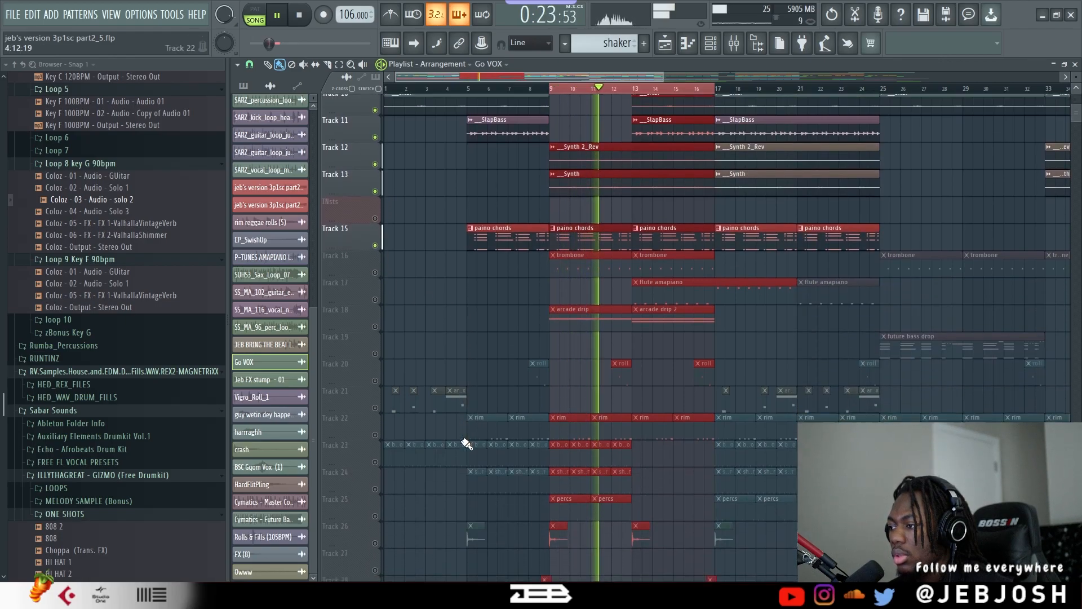
scroll(461, 437, "up", 4)
key("space")
scroll(462, 432, "up", 1)
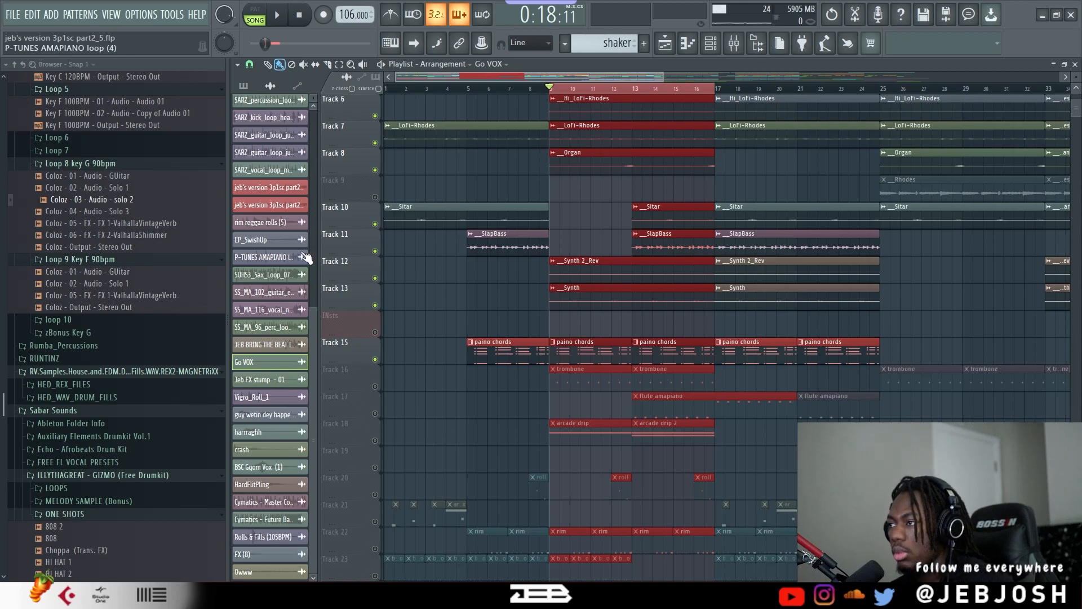
Unmute the trombone on Track 16, play it in solo, and bring back the piano chords on Track 15.
left_click(376, 386)
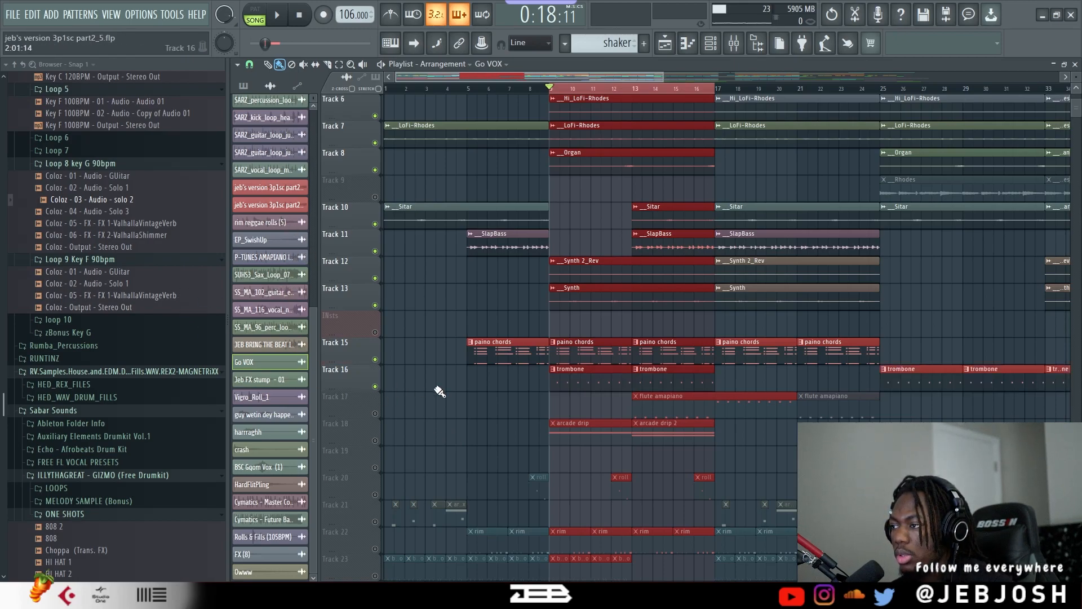
left_click(575, 386)
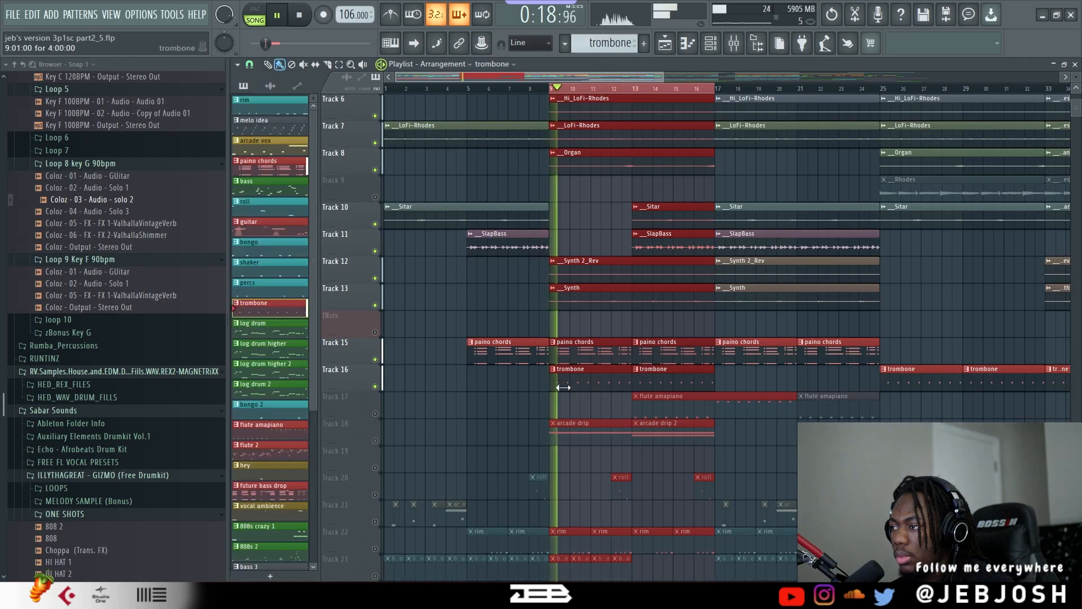
right_click(375, 387)
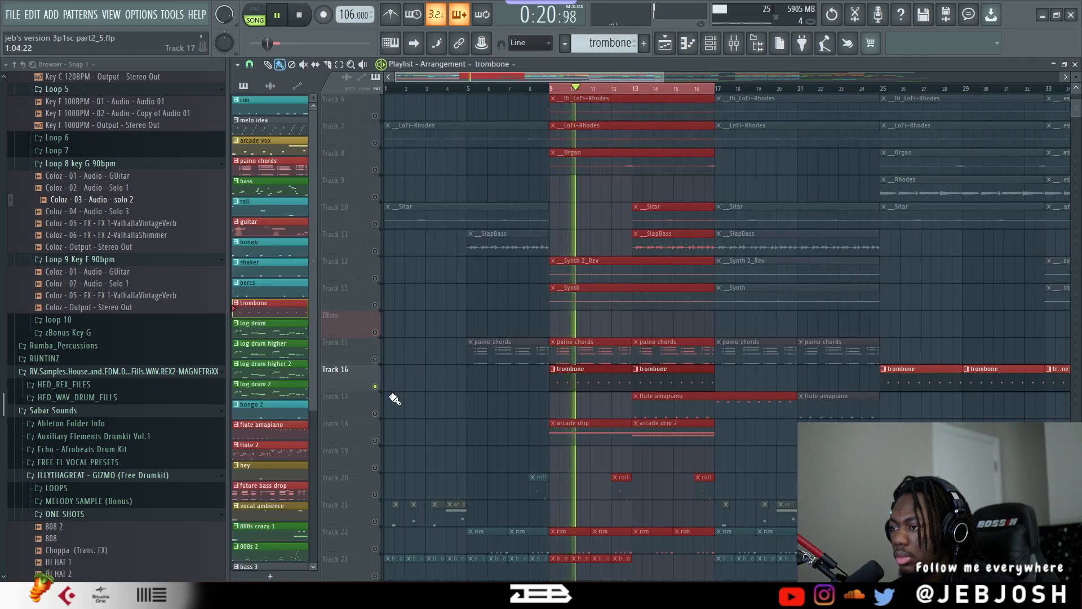
left_click(375, 360)
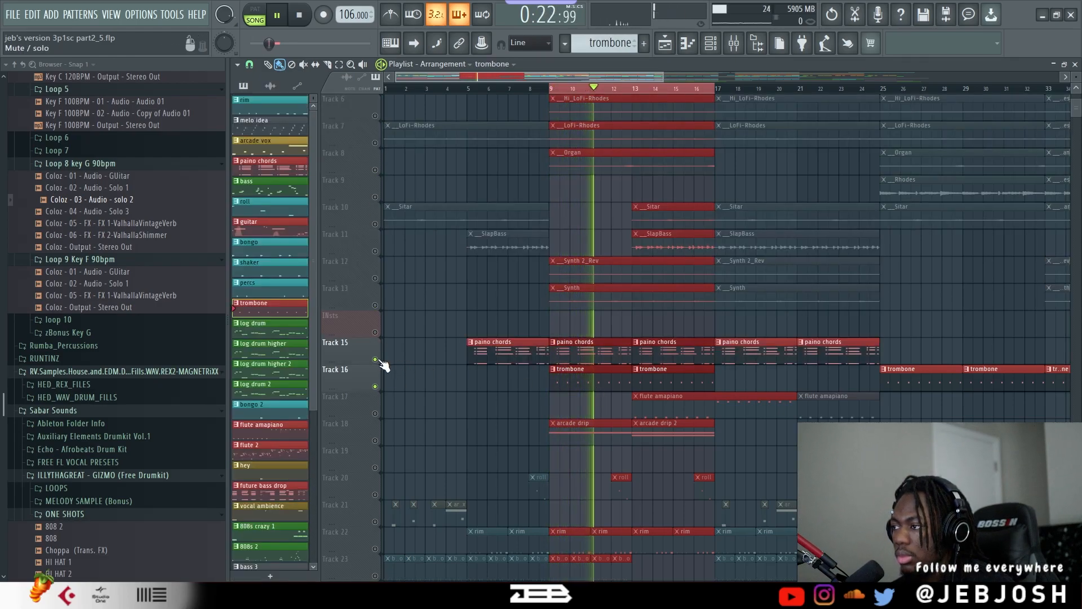
Examine the trombone pattern's notes in the piano roll, and find its Trombones Staccato channel in the channel rack.
double_click(582, 378)
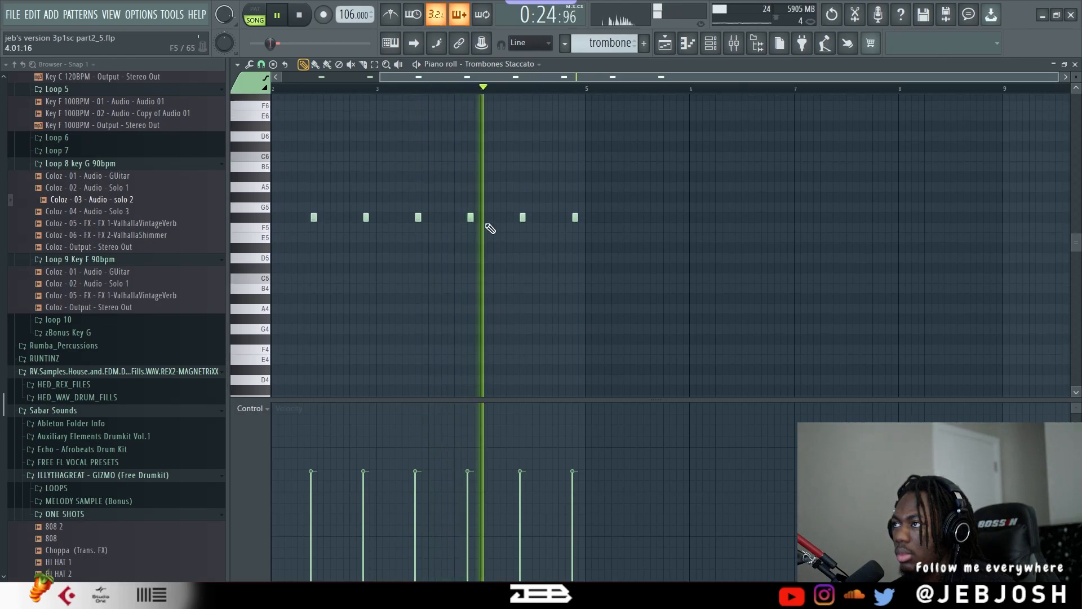
left_click(663, 47)
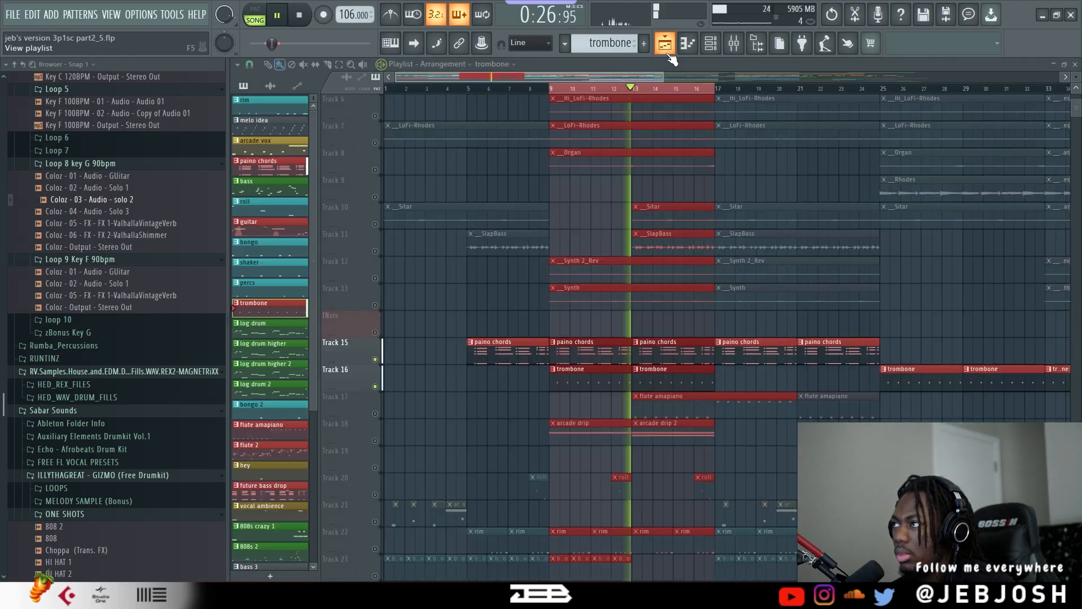
key("space")
double_click(599, 388)
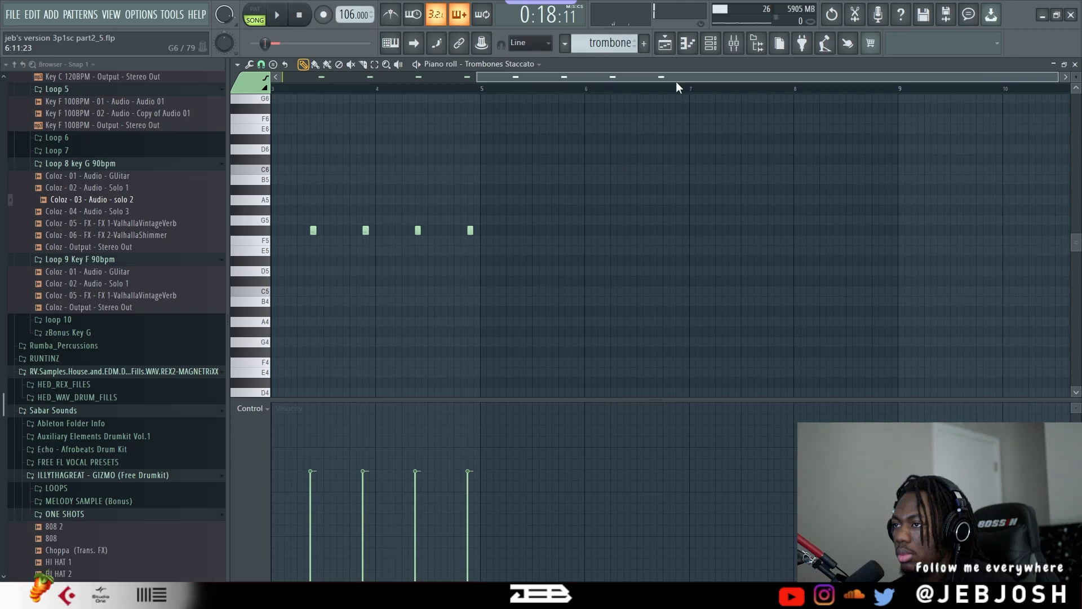
left_click(711, 45)
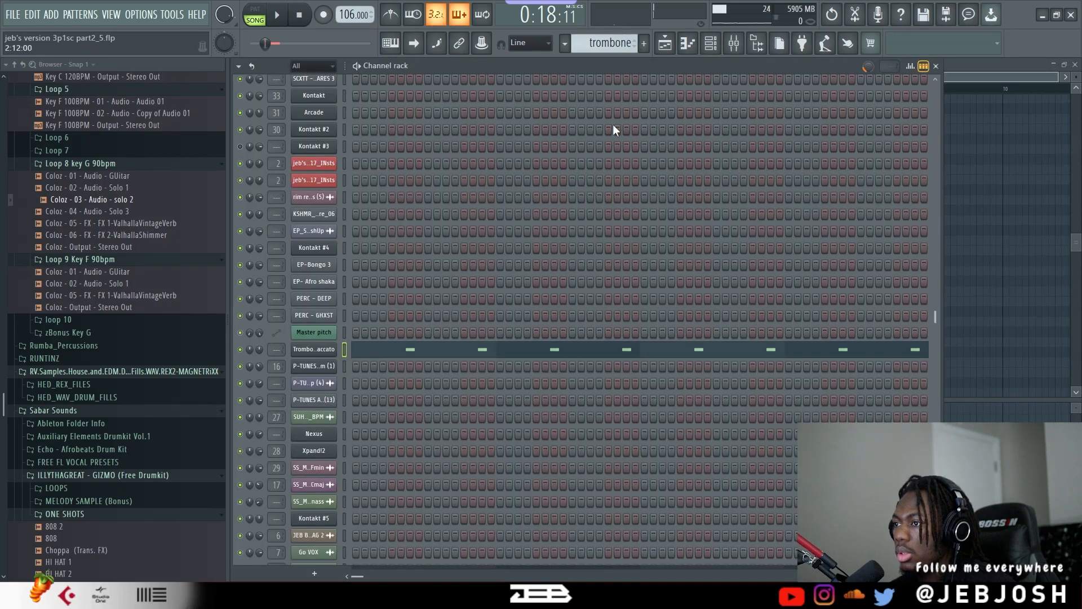
Return to the playlist, unmute the arcade drip patterns on Track 18, and play the section.
left_click(667, 44)
left_click(375, 440)
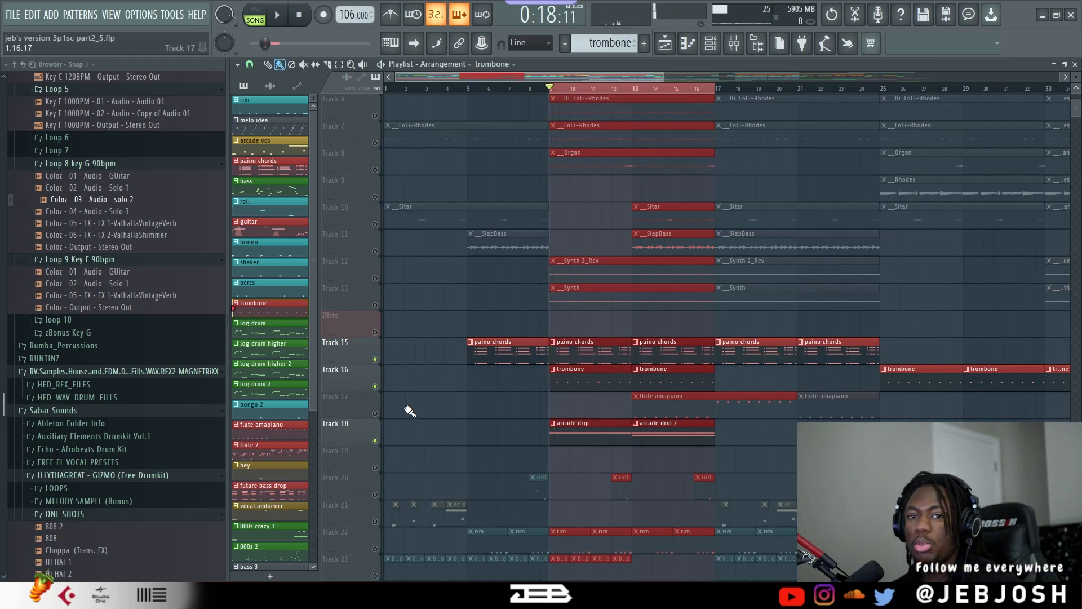
key("space")
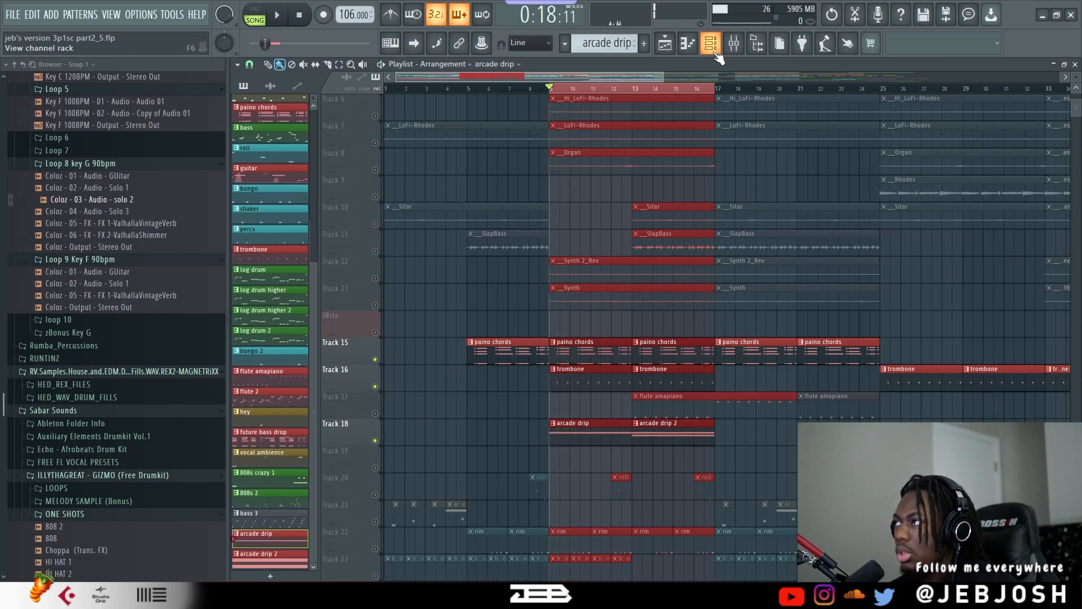
Open the arcade drip pattern's Arcade #2 instrument from the channel rack and listen to the pattern on its own.
key("F6")
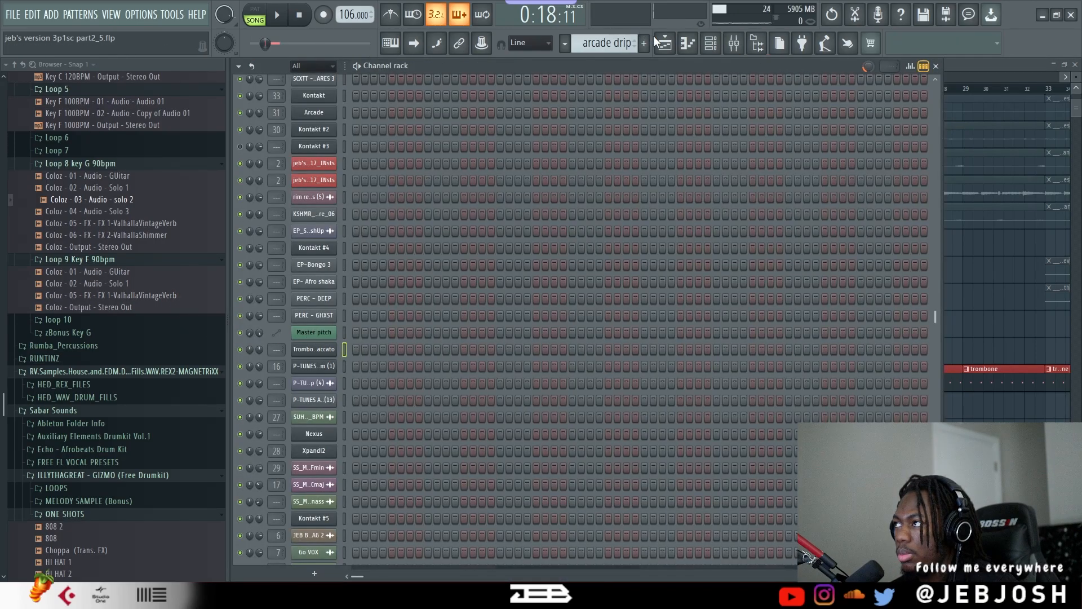
scroll(502, 420, "down", 5)
scroll(482, 441, "down", 10)
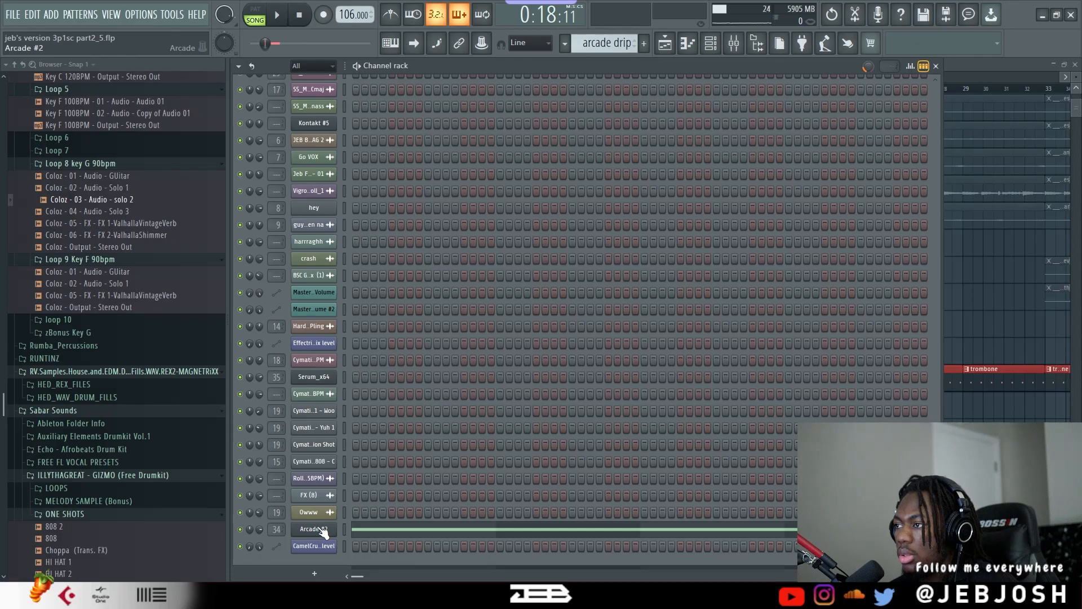
left_click(324, 531)
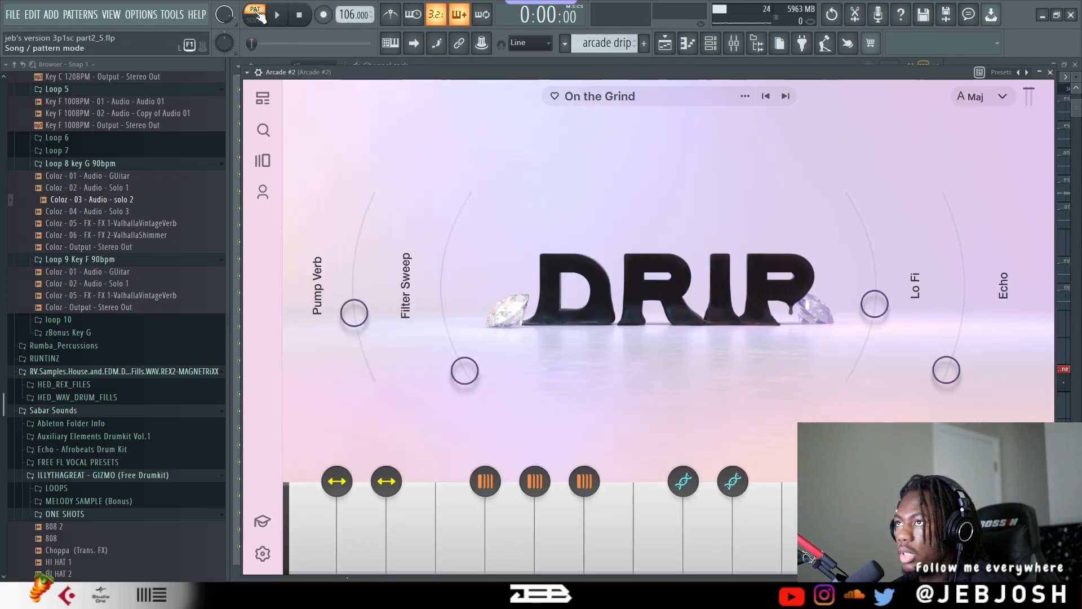
left_click(277, 15)
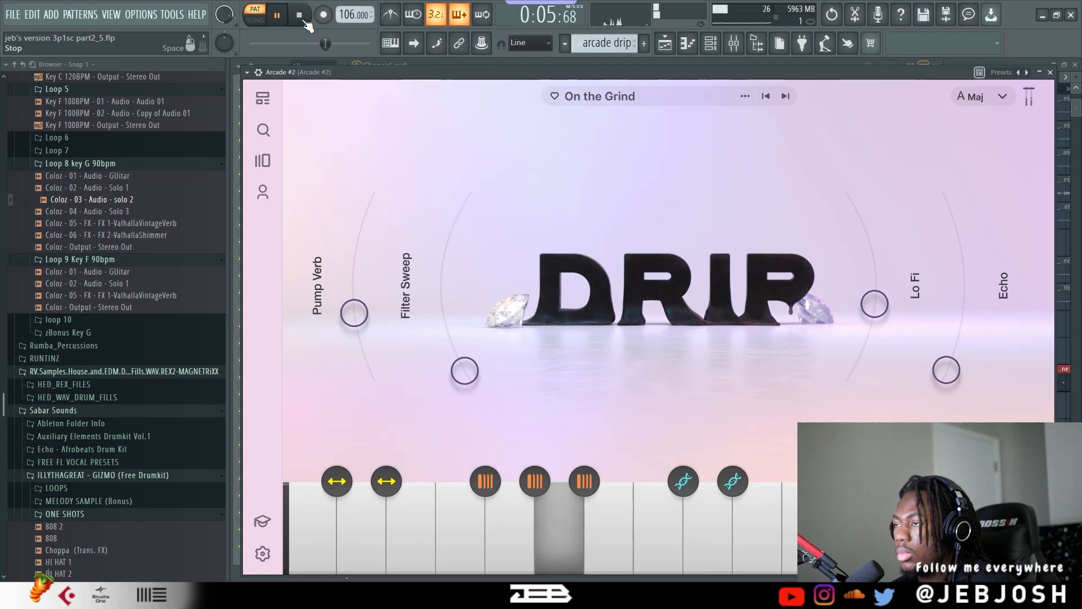
left_click(665, 43)
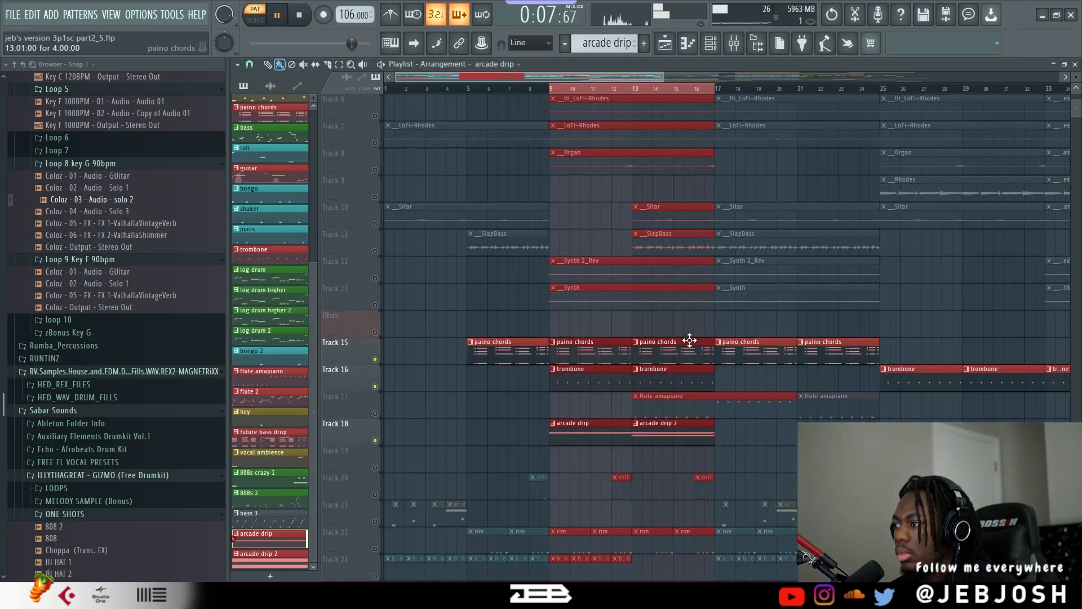
key("space")
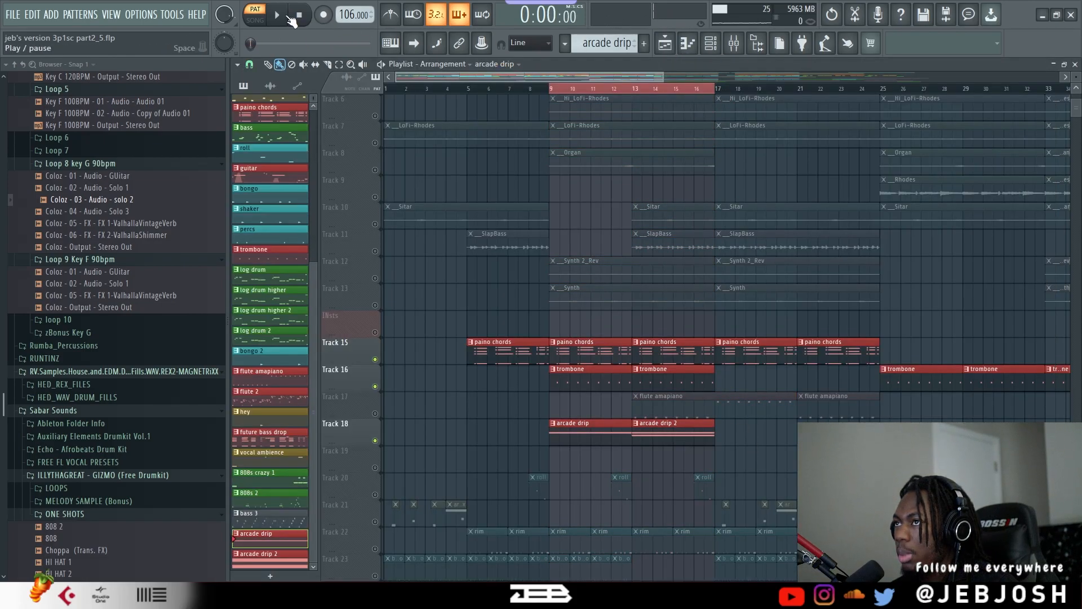
Examine the arcade drip 2 pattern's notes in the piano roll and listen to the pattern on its own.
left_click(255, 19)
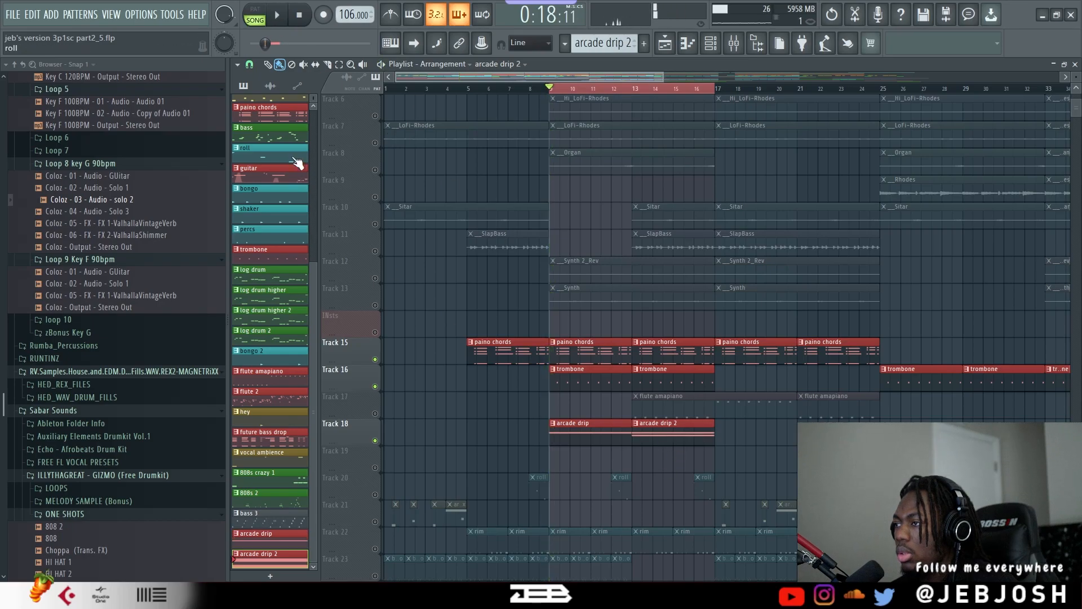
left_click(705, 45)
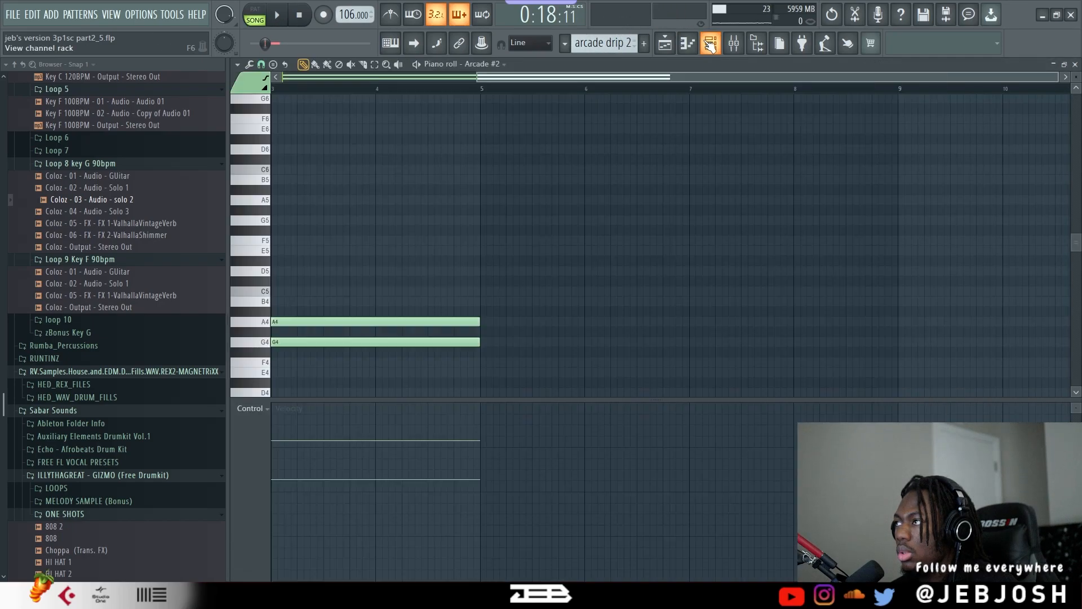
key("space")
left_click(256, 9)
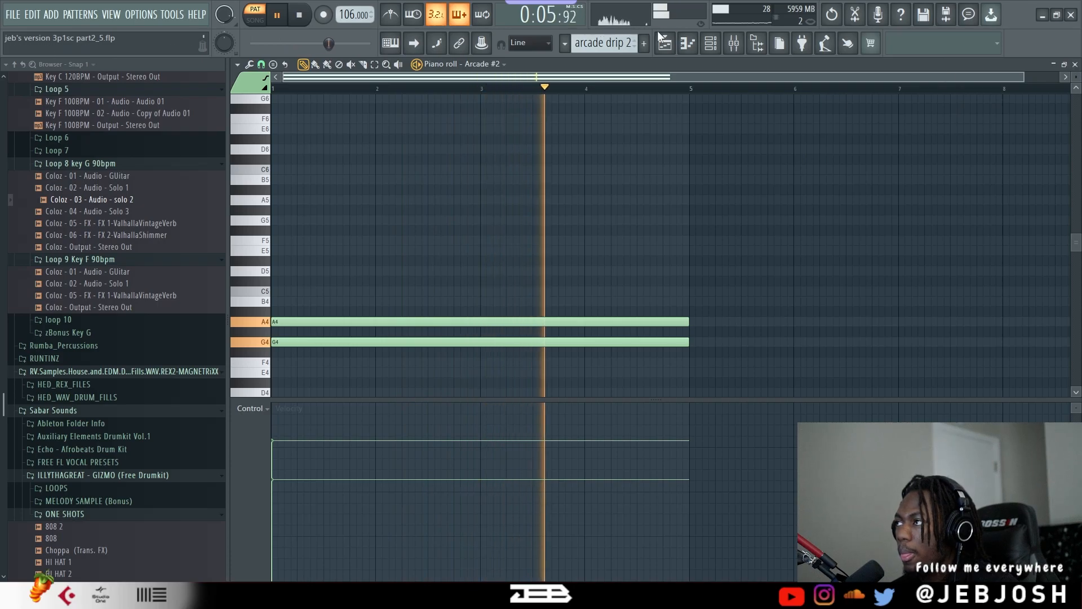
left_click(665, 43)
key("space")
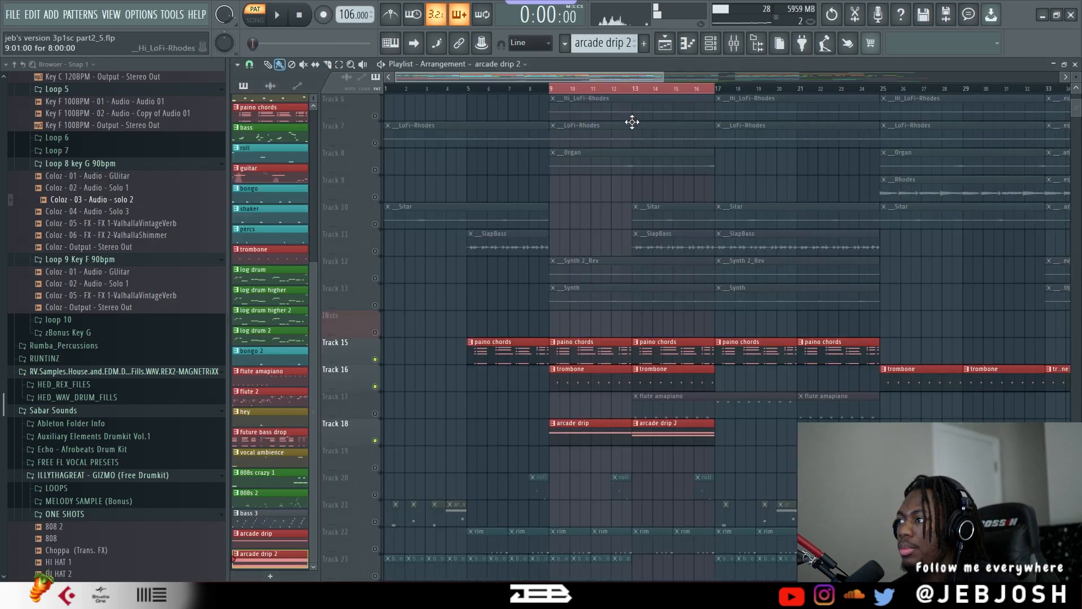
Play the section in song mode and unmute the Hi_LoFi-Rhodes, LoFi-Rhodes and Organ on Tracks 6 to 8.
left_click(254, 20)
key("space")
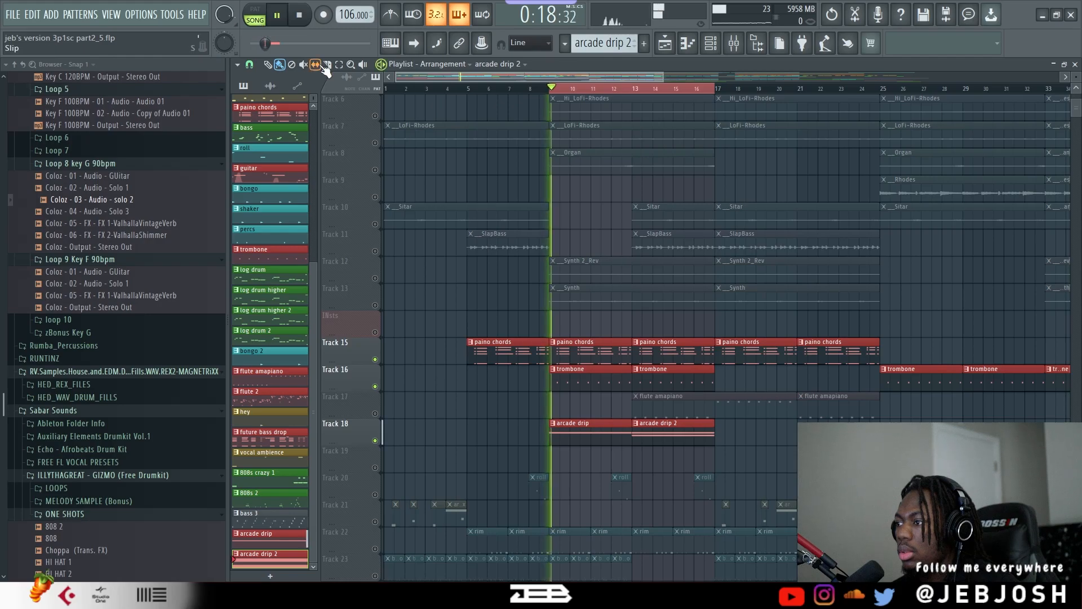
scroll(528, 340, "down", 9)
scroll(528, 341, "down", 3)
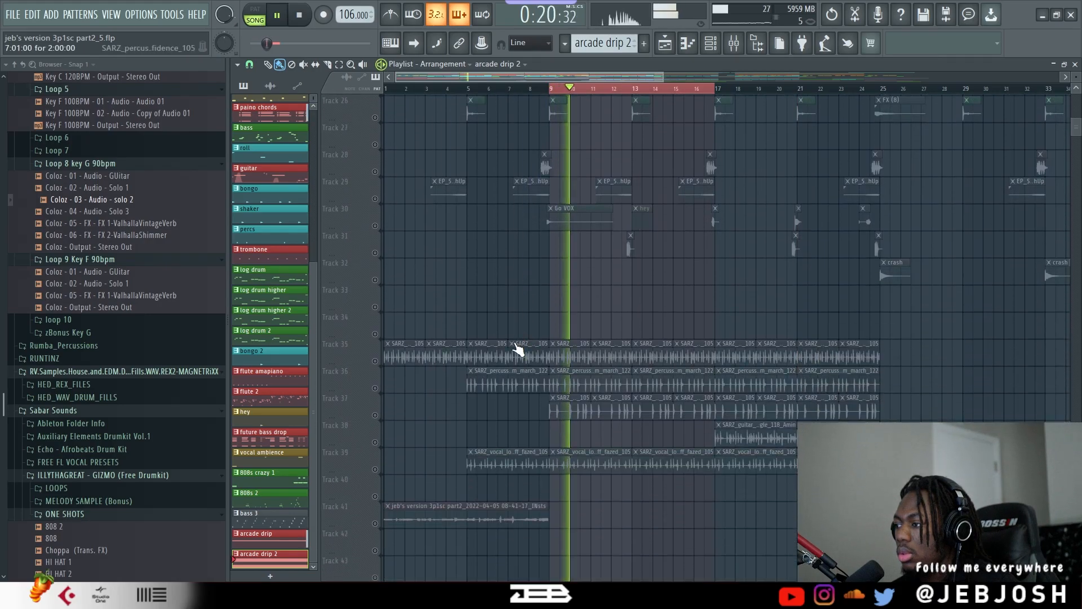
scroll(367, 245, "up", 13)
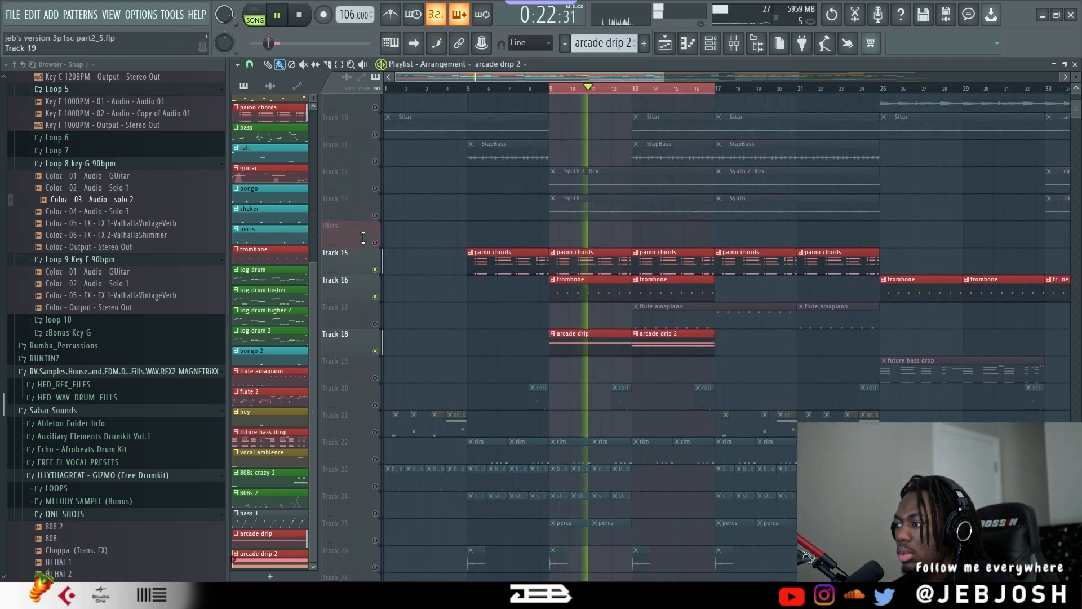
left_click(375, 169)
left_click(374, 143)
left_click(375, 197)
scroll(388, 237, "up", 4)
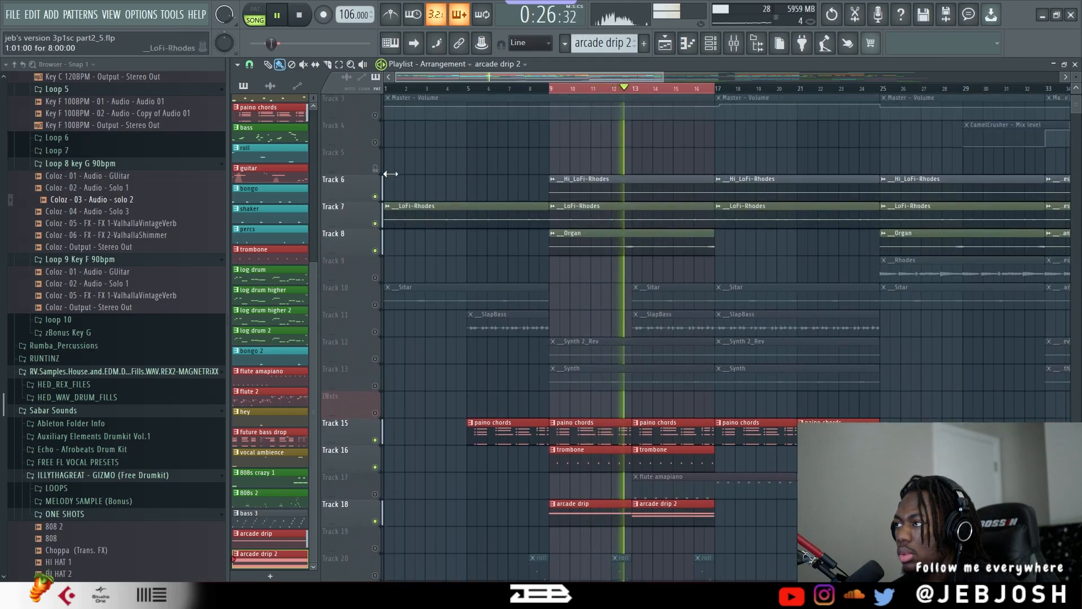
Unmute the Sitar, SlapBass, Synth 2_Rev and Synth on Tracks 10 to 13, listen to the combination, and stop playback.
scroll(377, 318, "down", 1)
left_click(375, 332)
left_click(375, 359)
left_click(375, 386)
left_click(376, 414)
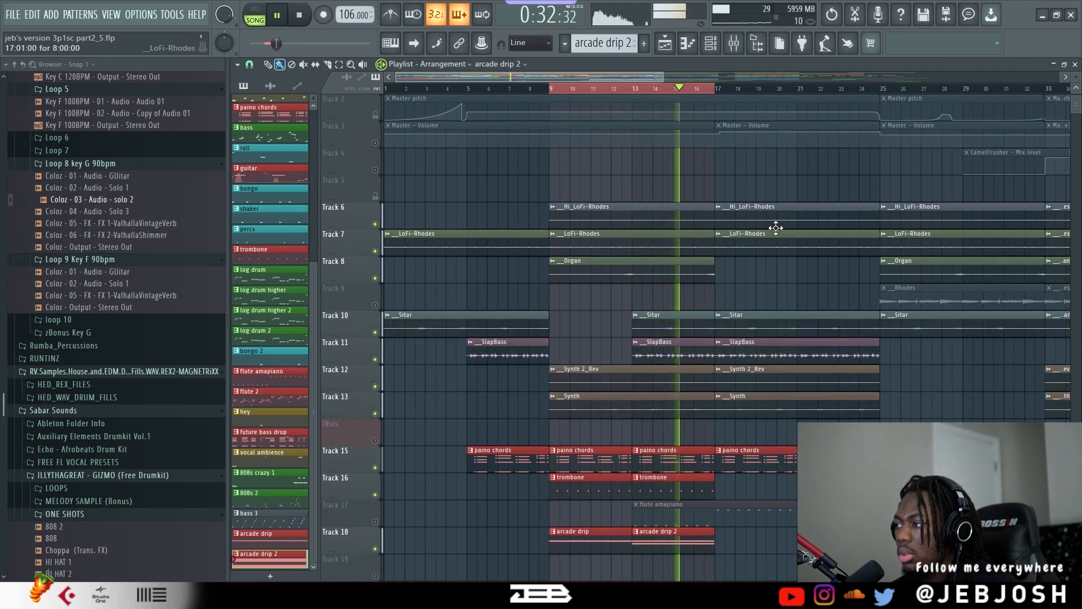
scroll(441, 323, "down", 3)
scroll(441, 323, "down", 1)
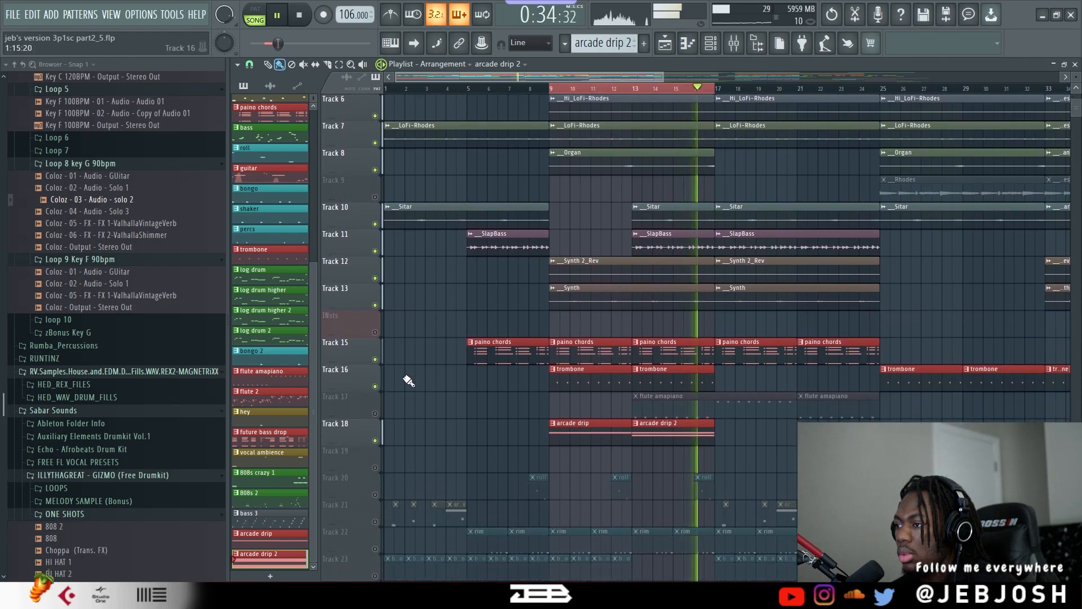
key("space")
Select the flute amapiano pattern, unmute it on Track 17, and switch playback to pattern mode.
left_click(676, 404)
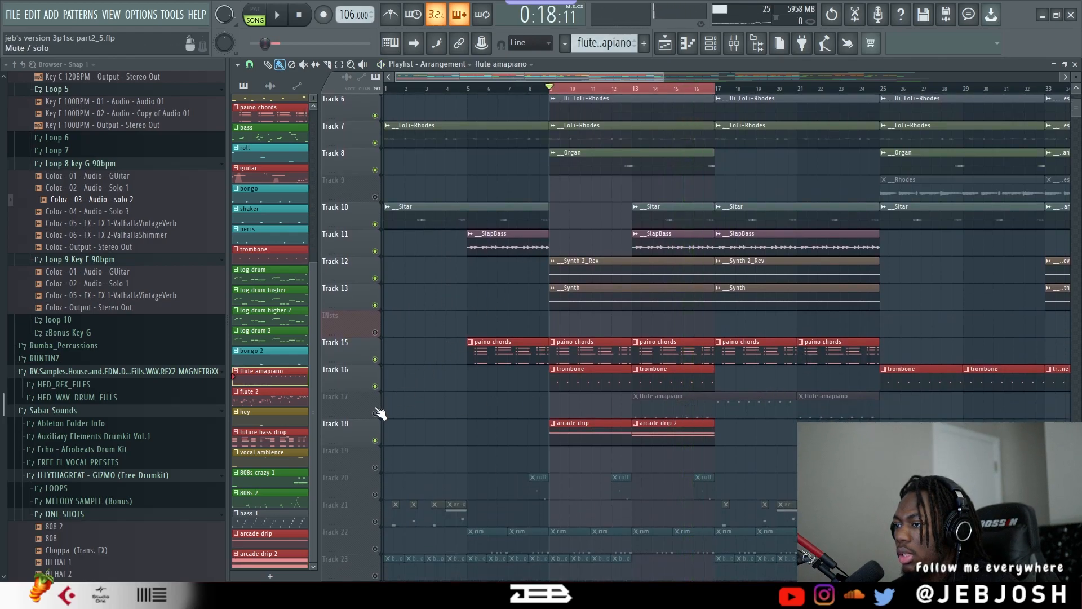
left_click(374, 413)
left_click(255, 12)
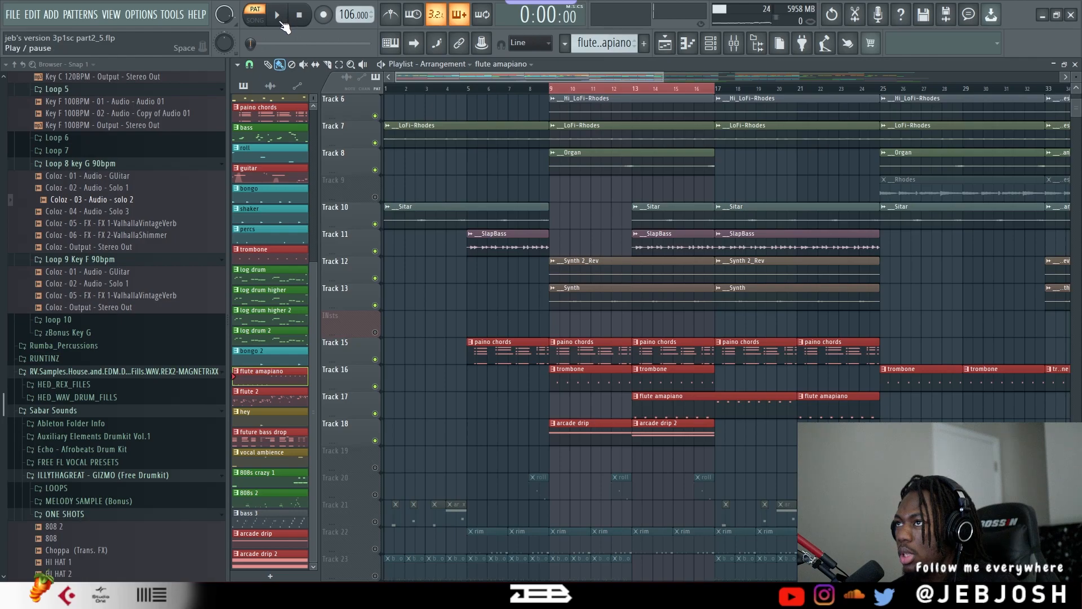
Inspect the flute amapiano pattern's Nexus preset, Blow Your Flute, and its notes in the piano roll.
left_click(710, 43)
scroll(543, 386, "up", 5)
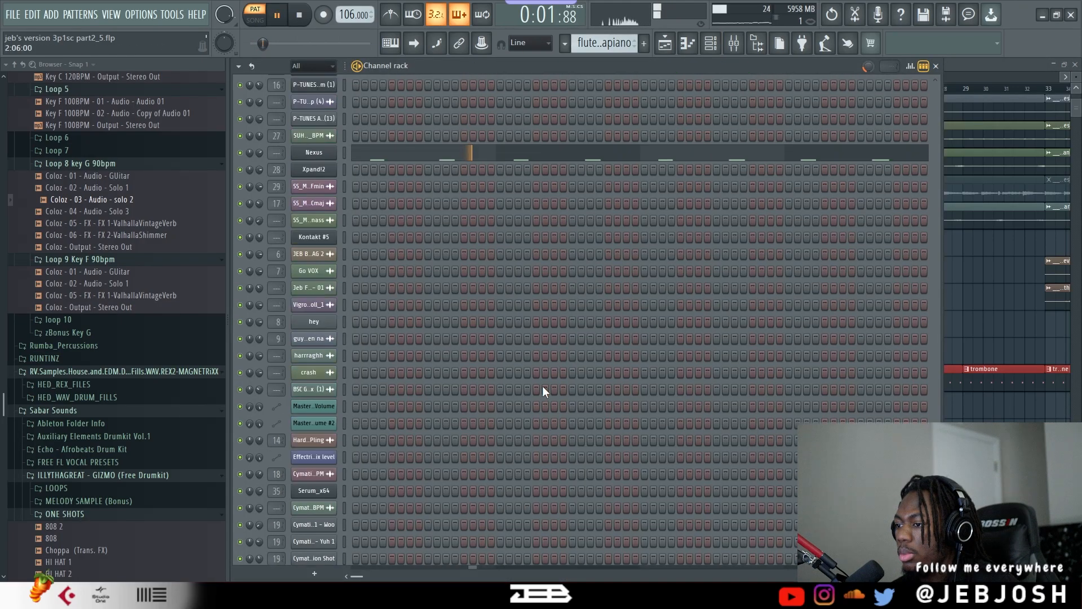
left_click(319, 343)
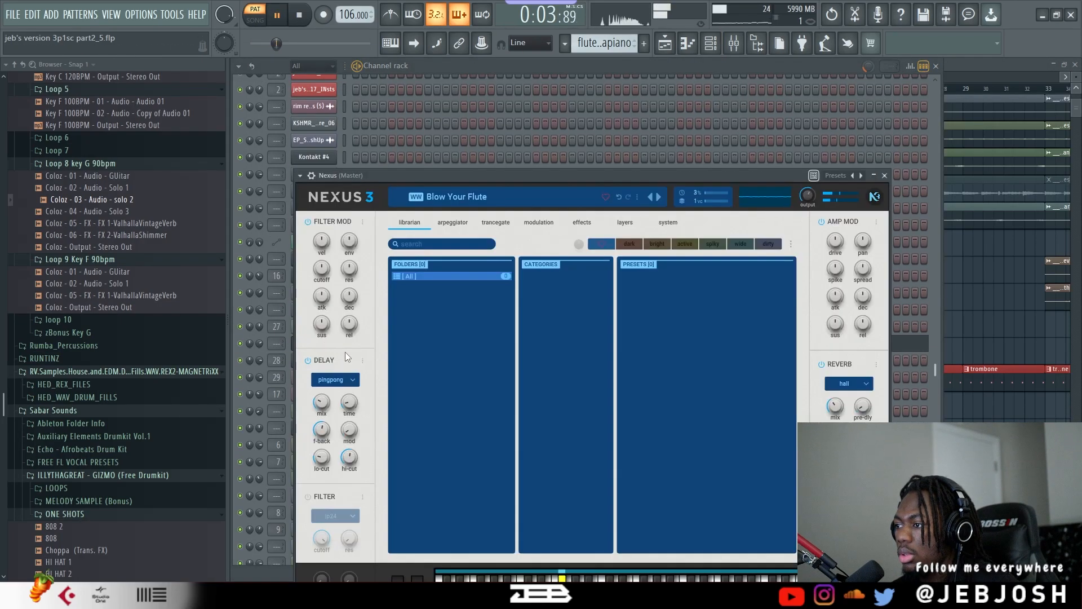
left_click(881, 176)
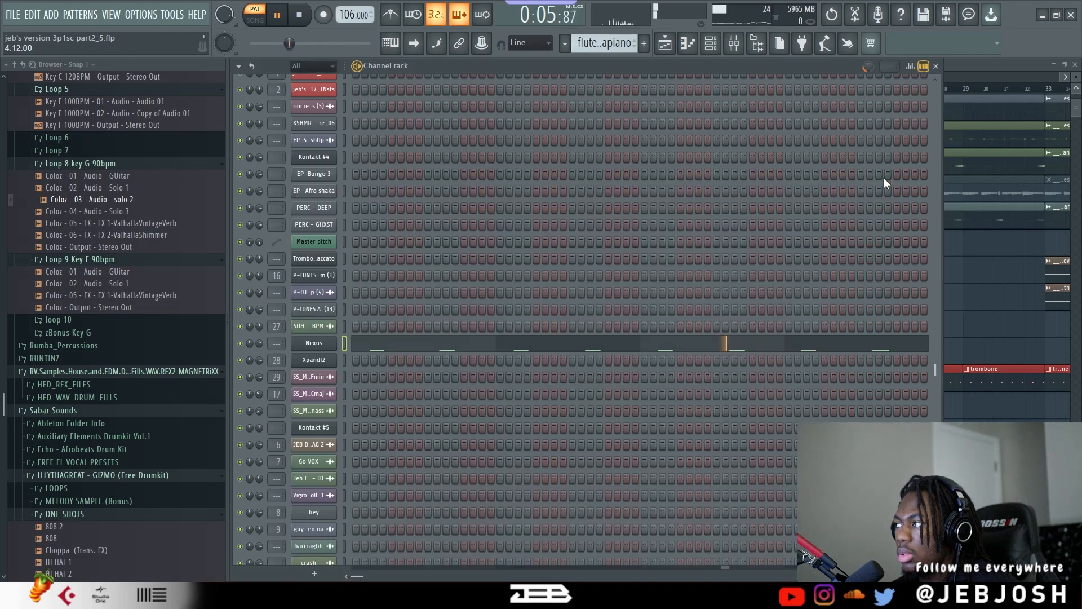
key("space")
left_click(716, 343)
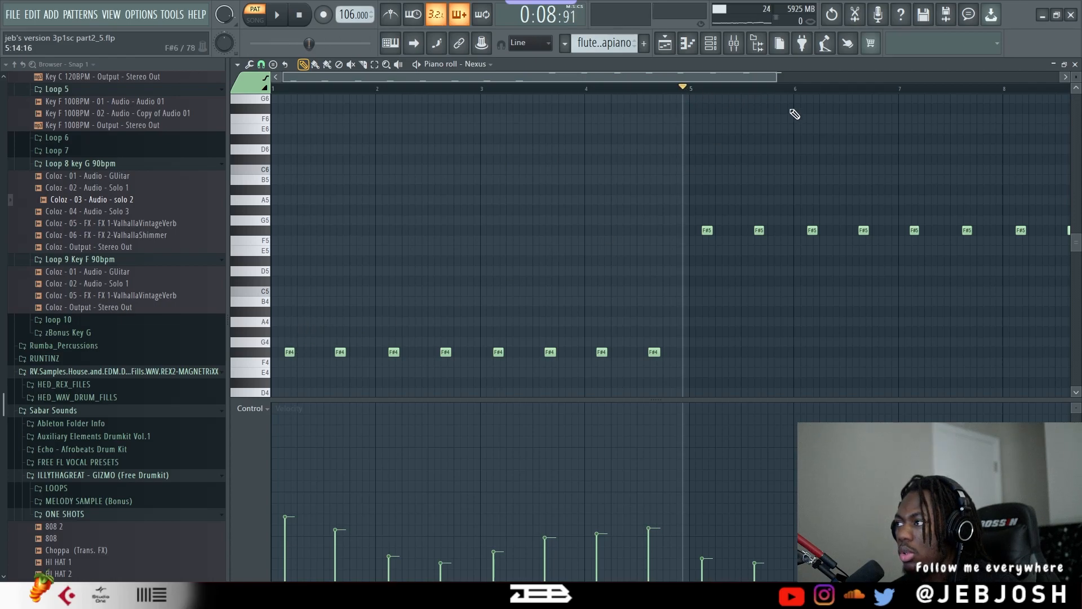
left_click(665, 44)
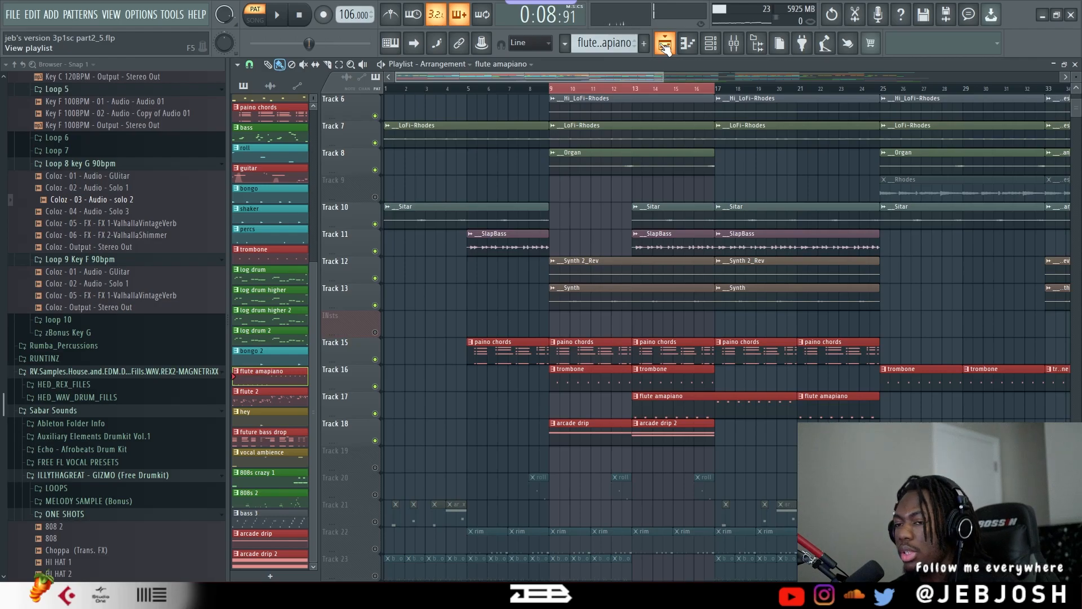
Play the section in song mode, moving playback to bar 13 where the flute amapiano starts, and stop.
left_click(243, 6)
key("space")
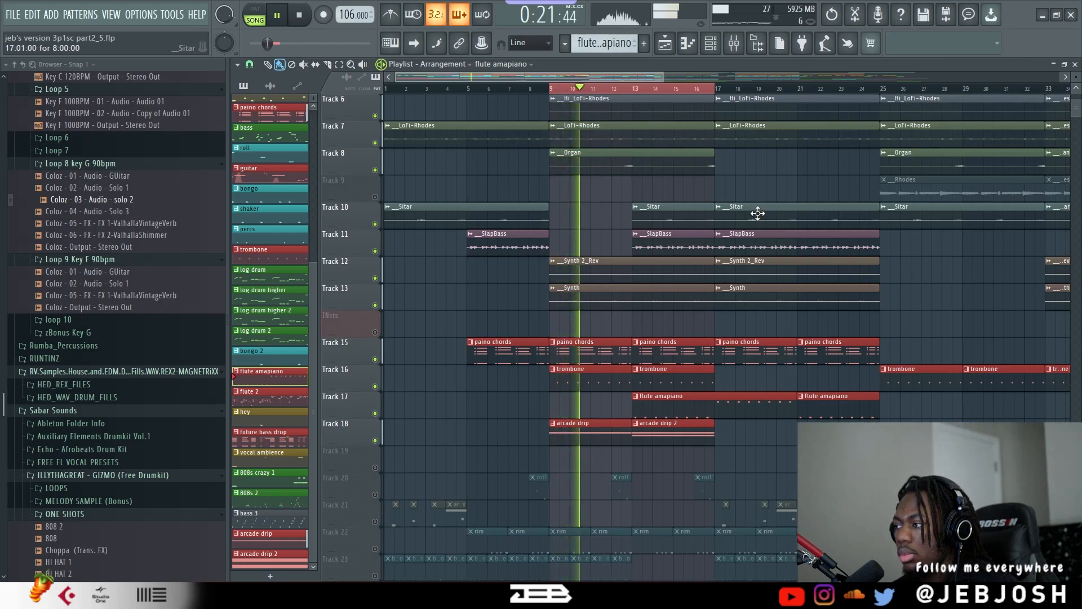
left_click(634, 90)
scroll(563, 170, "down", 4)
key("space")
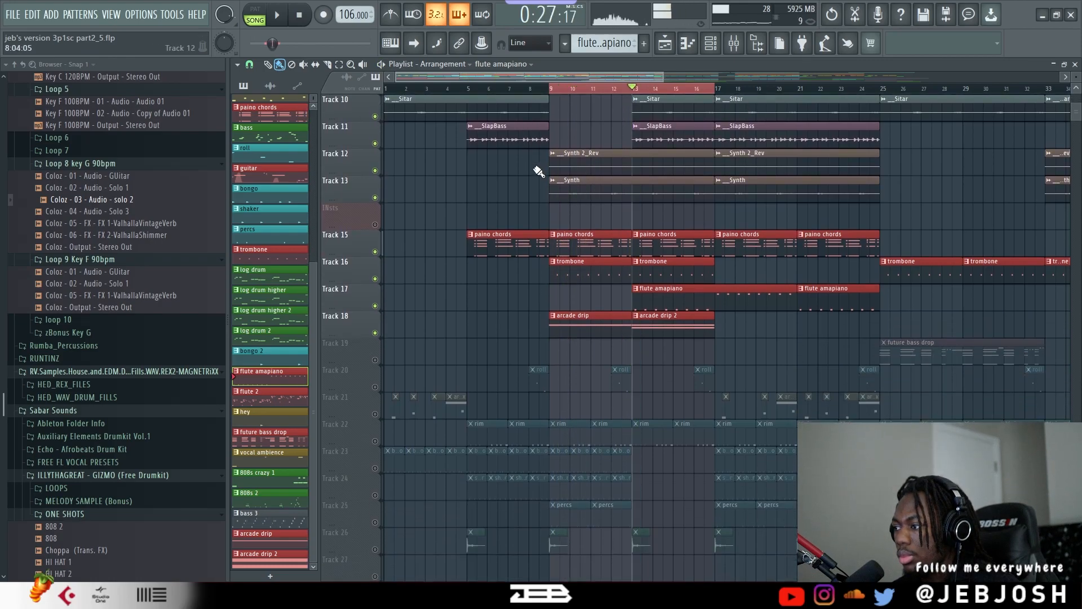
Toggle solo on Track 17 to bring all tracks back, and play the arrangement from bar 9.
right_click(376, 306)
right_click(376, 307)
left_click(542, 89)
key("space")
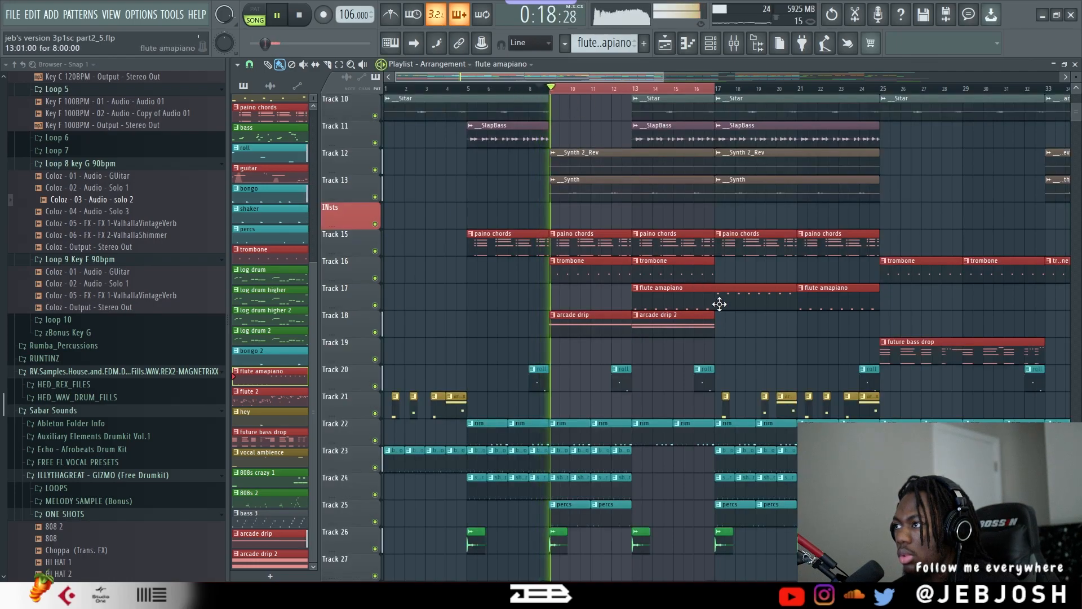
scroll(716, 308, "down", 10)
scroll(725, 317, "down", 11)
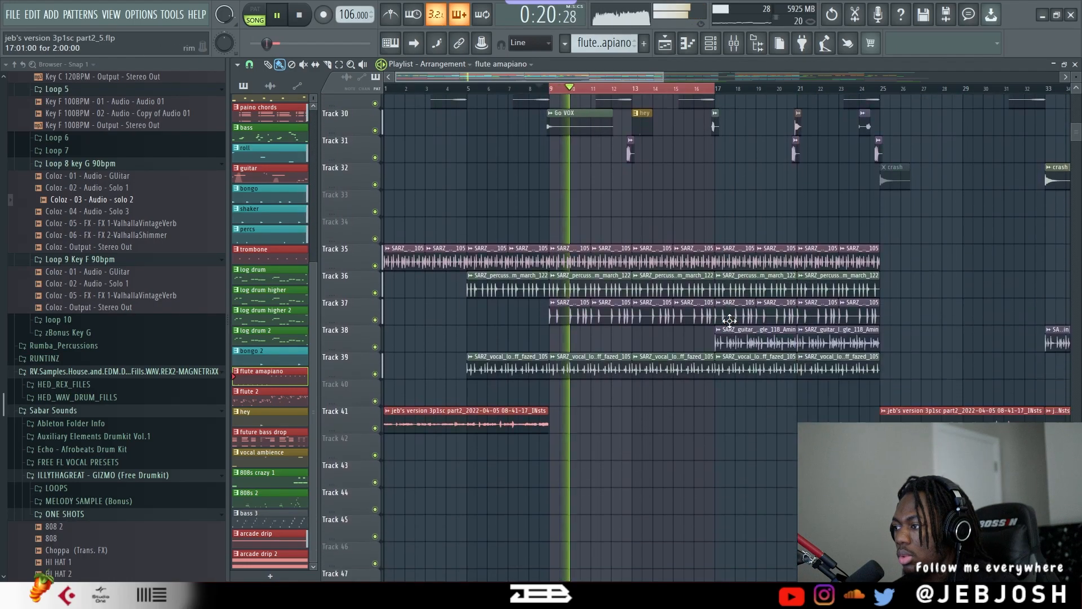
key("space")
Inspect the SARZ_kick_loop_heavy_105 sample on Track 37 and play that track in solo.
double_click(565, 276)
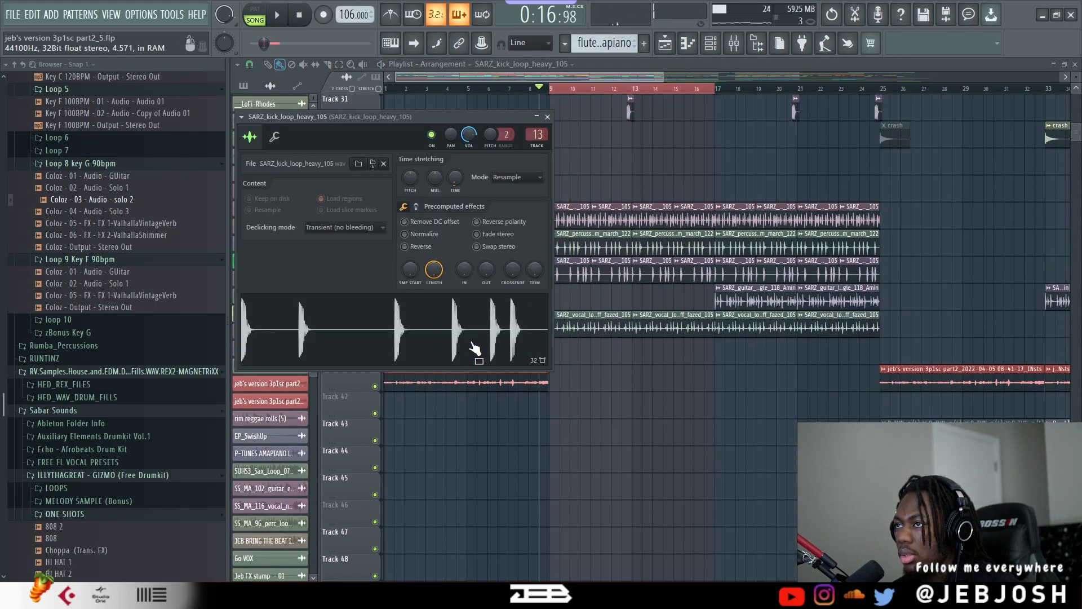
left_click_drag(475, 347, 599, 400)
right_click(376, 278)
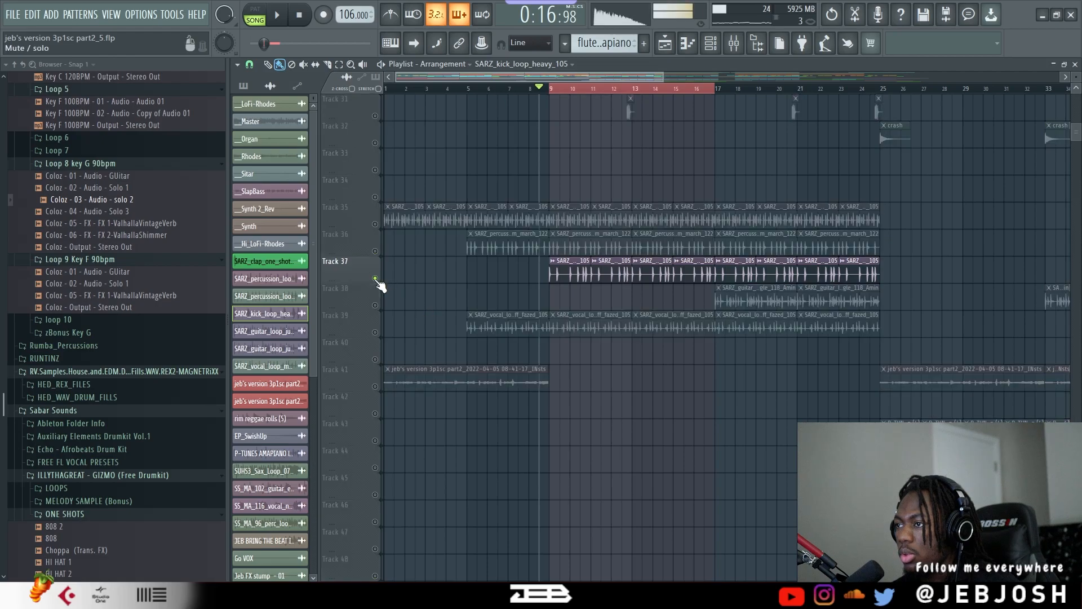
left_click(277, 15)
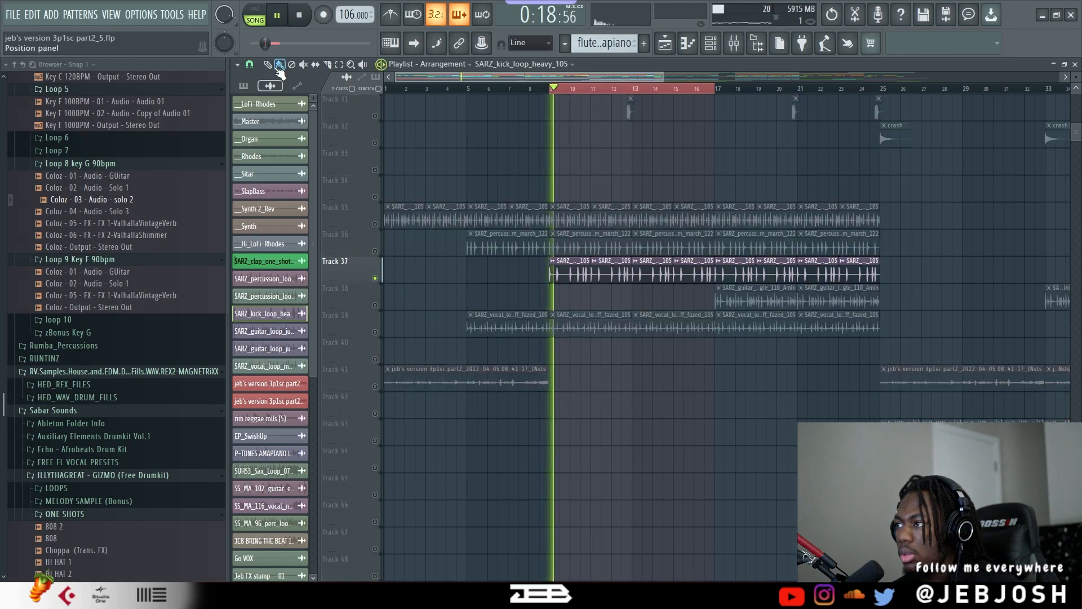
Add the SARZ loops on Tracks 36 and 35 and the vocal loop on Track 39 to the playing kick loop.
left_click(375, 251)
left_click(375, 223)
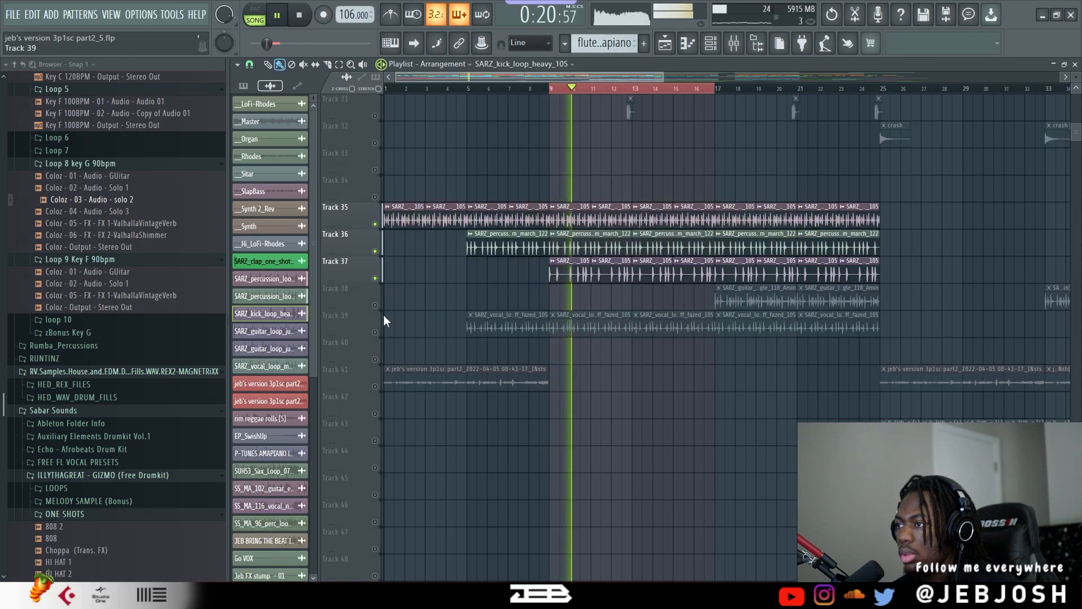
left_click(375, 331)
Bring all playlist tracks back into playback by toggling solo on one track.
scroll(369, 371, "up", 6)
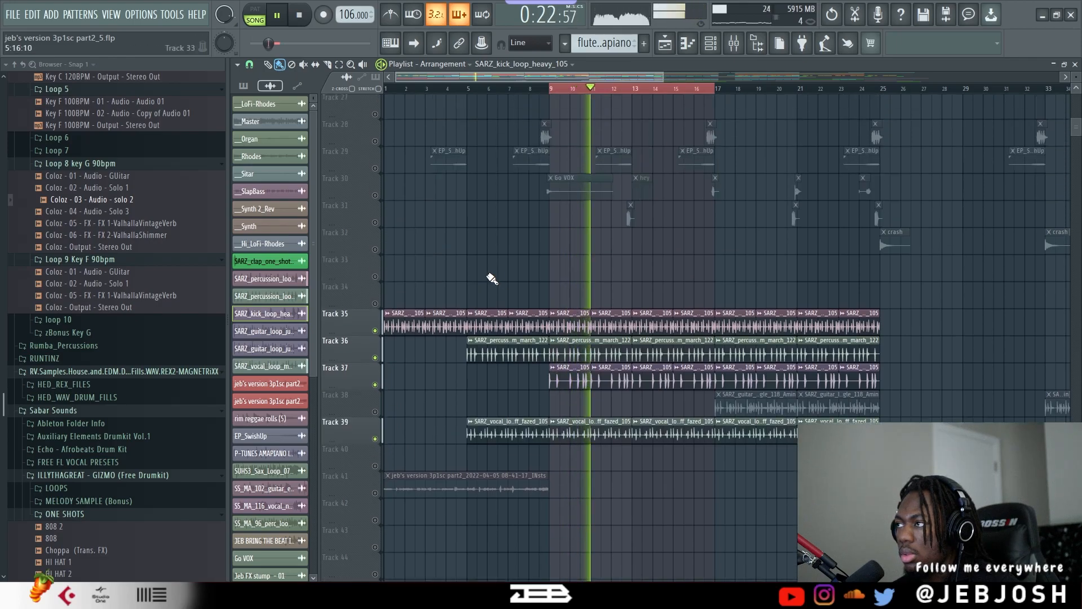
right_click(376, 224)
right_click(375, 224)
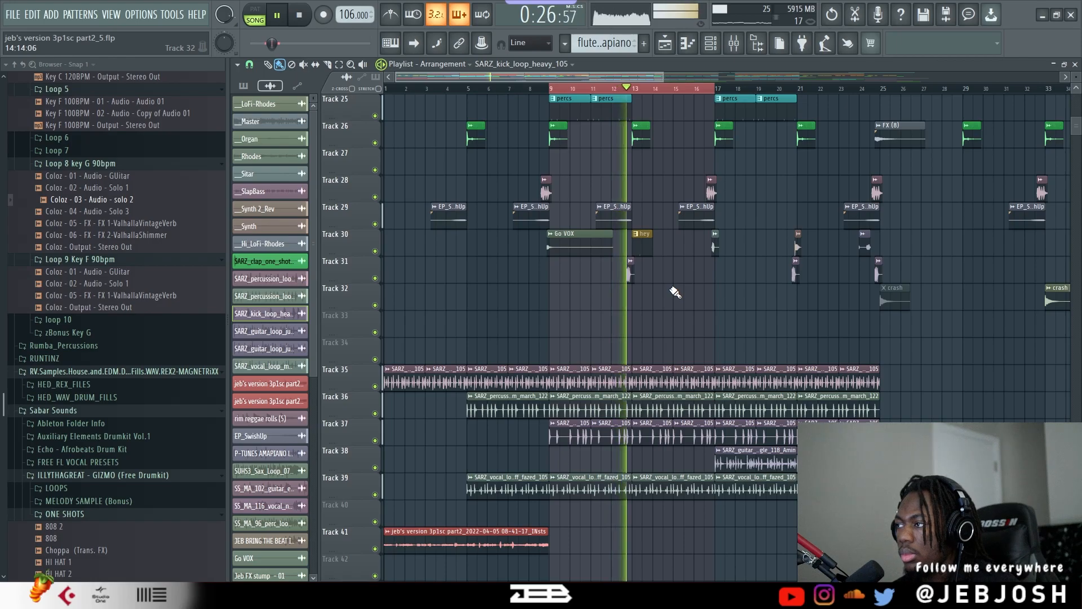
Stop playback, select the hey pattern on Track 30, and inspect its sampler channel and source file.
key("space")
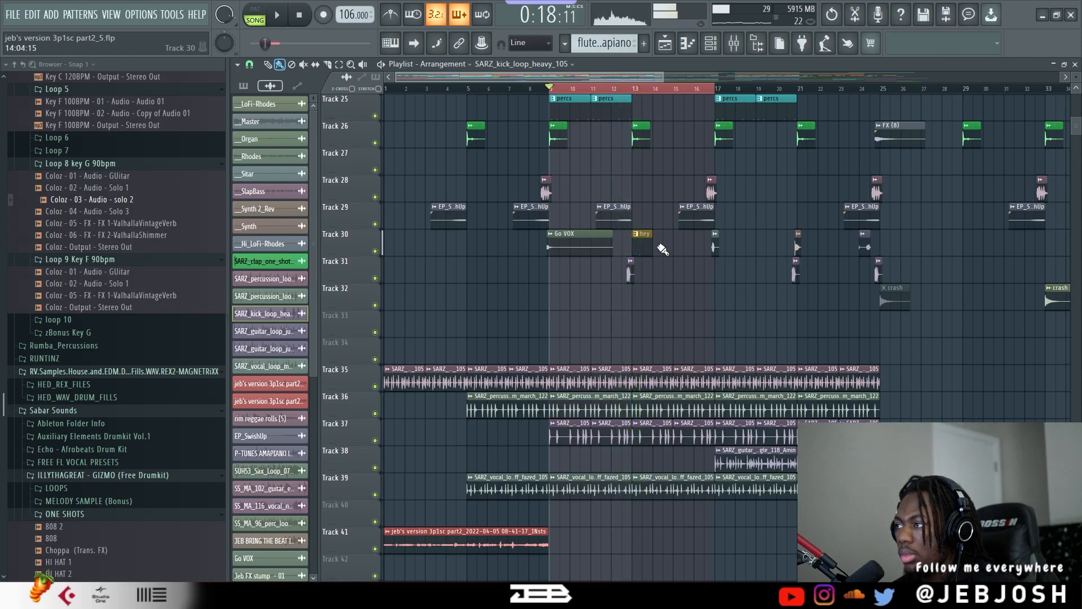
left_click(641, 242)
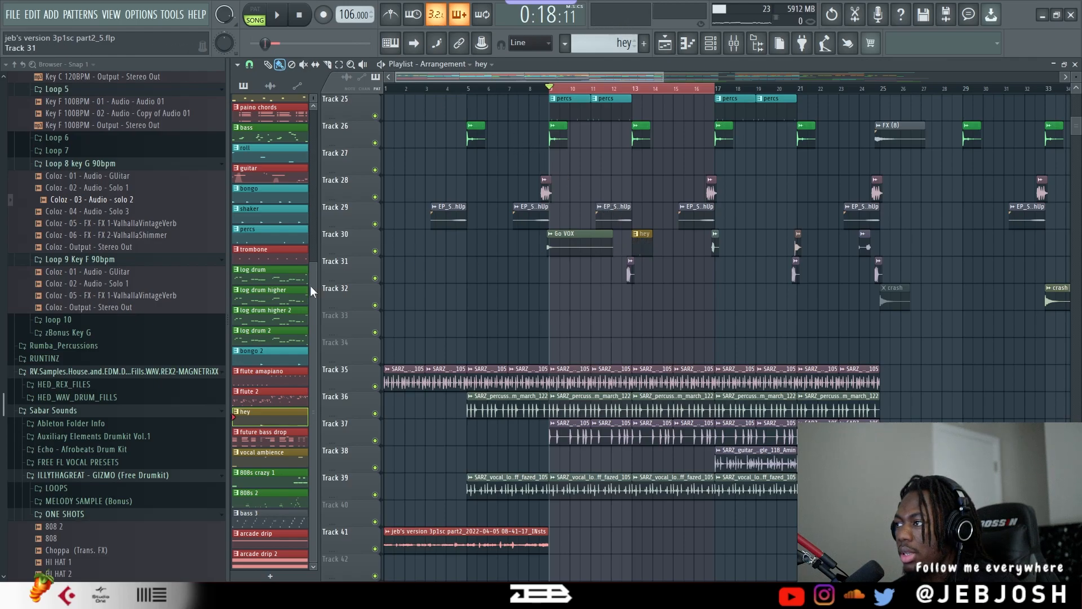
left_click(711, 44)
scroll(412, 414, "down", 5)
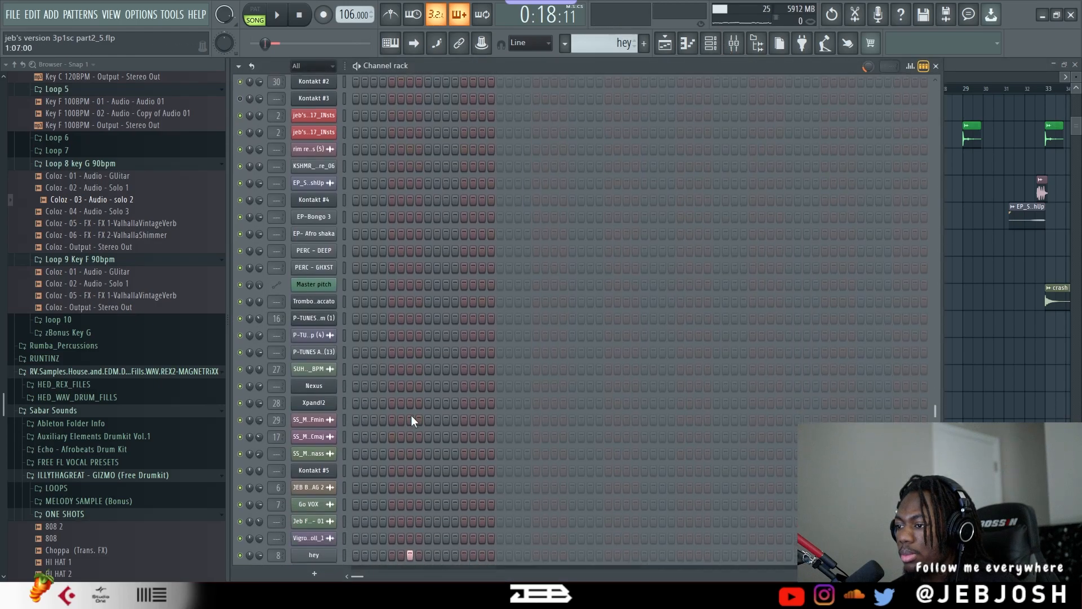
left_click(314, 274)
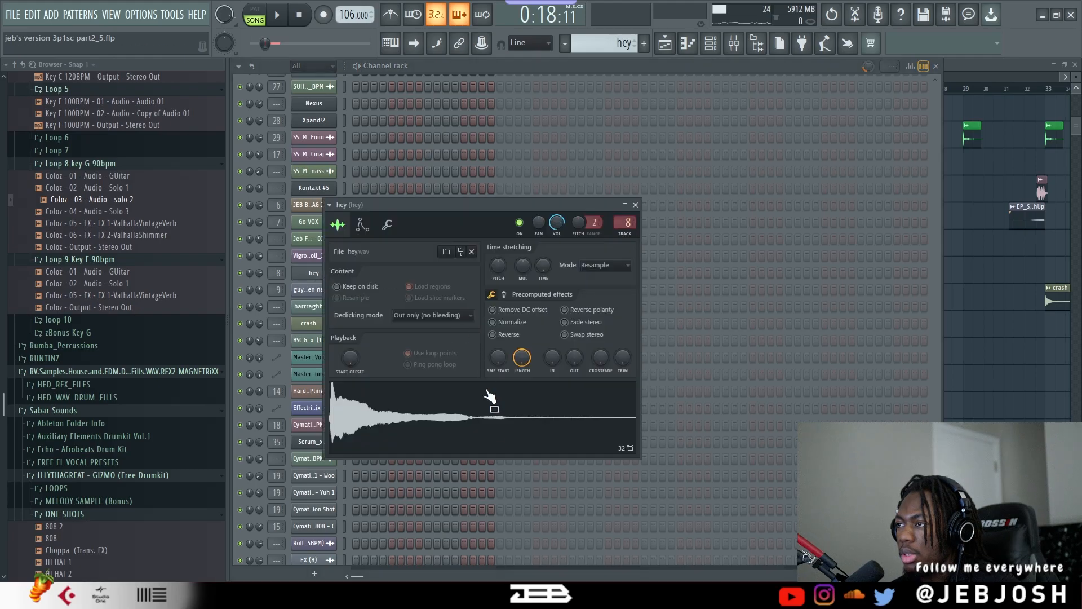
left_click(446, 253)
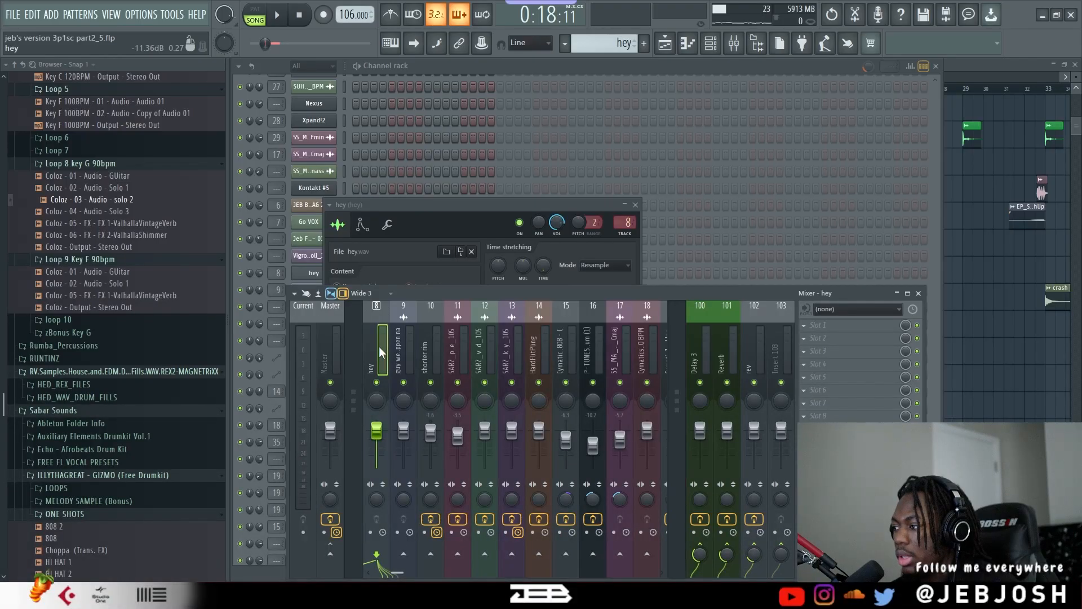
Examine the hey sound's mixer track and the Delay 3 and Reverb send tracks, briefly playing the beat.
key("space")
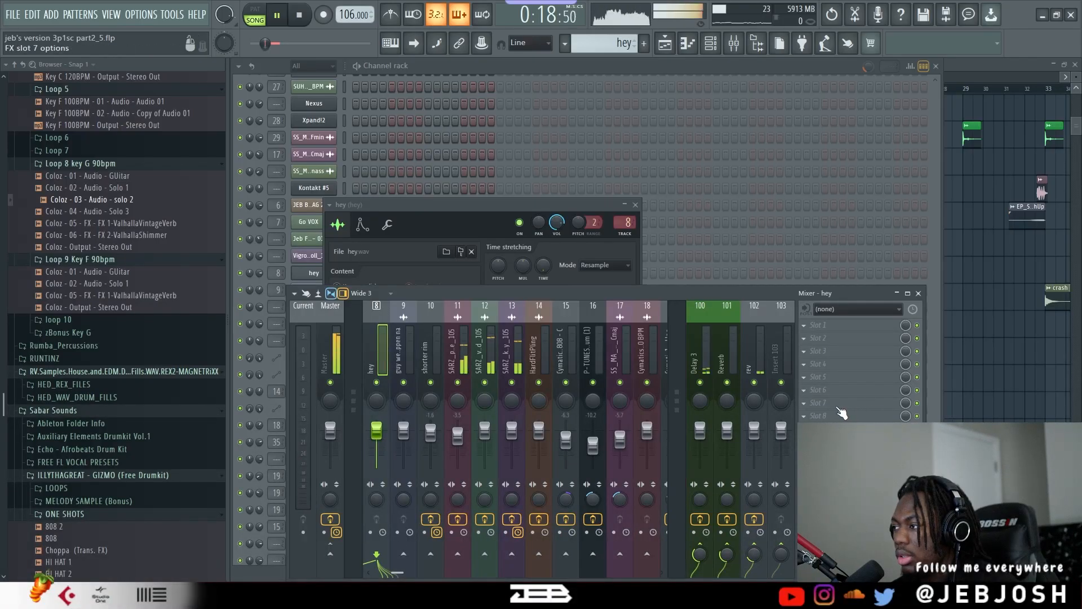
key("space")
left_click(701, 359)
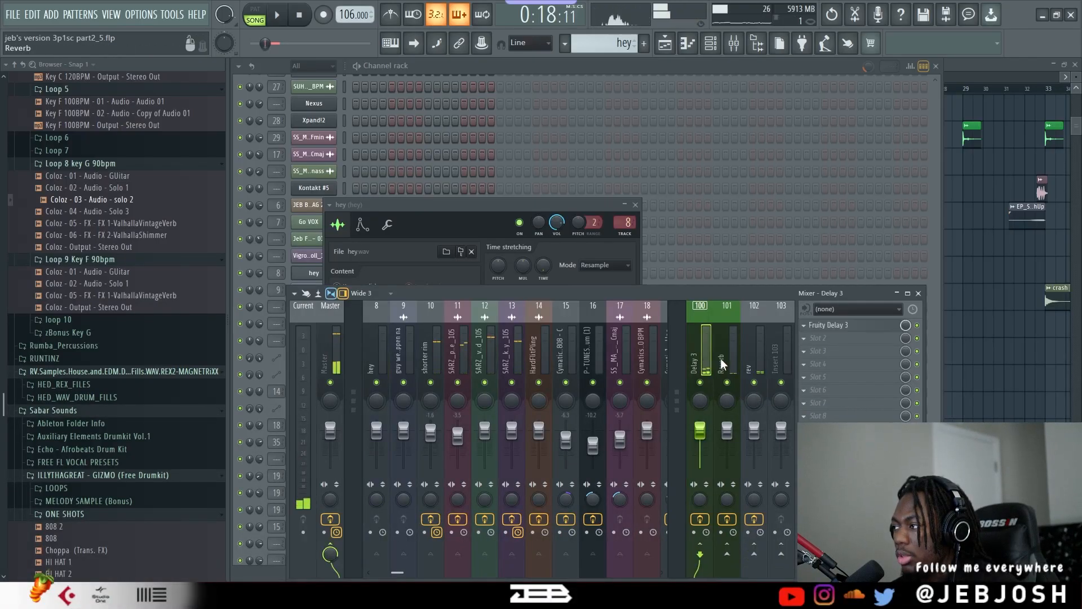
left_click(722, 357)
Play the arrangement from around bar 13 to hear the hey clip, and stop playback.
key("F5")
key("space")
left_click(636, 89)
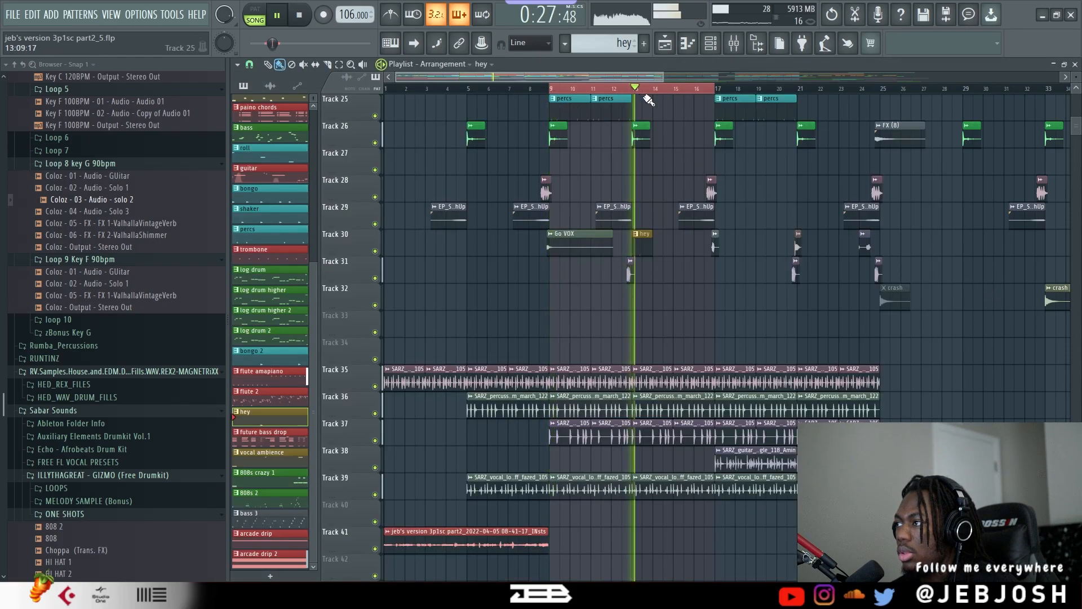
key("space")
Inspect the Vigro_Roll_1 sample on Track 31 and check its source folder without loading another file.
left_click(631, 276)
double_click(631, 275)
left_click(493, 401)
left_click(430, 237)
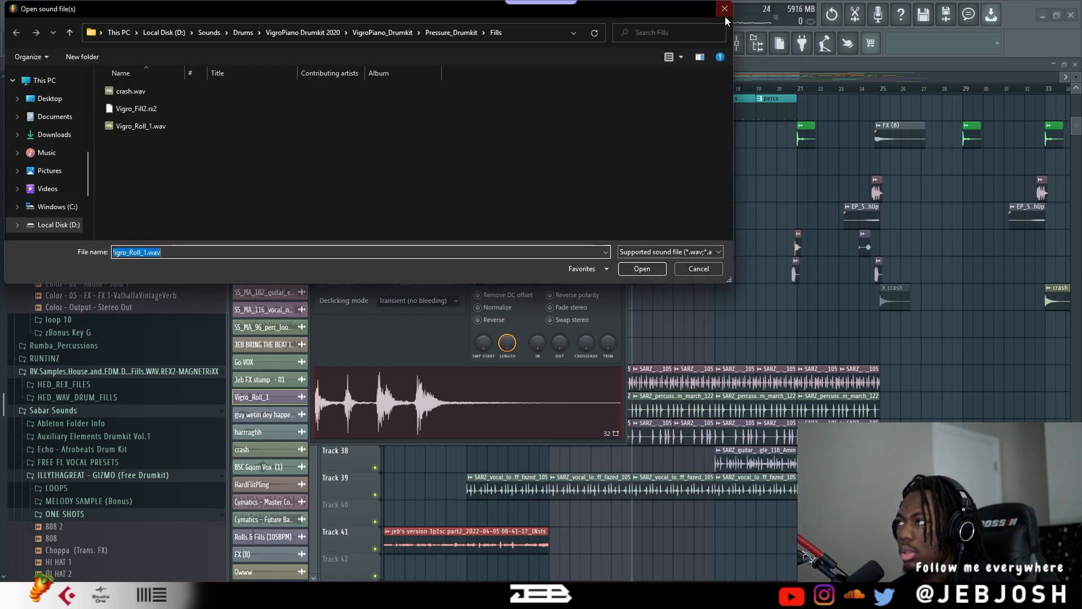
left_click(725, 14)
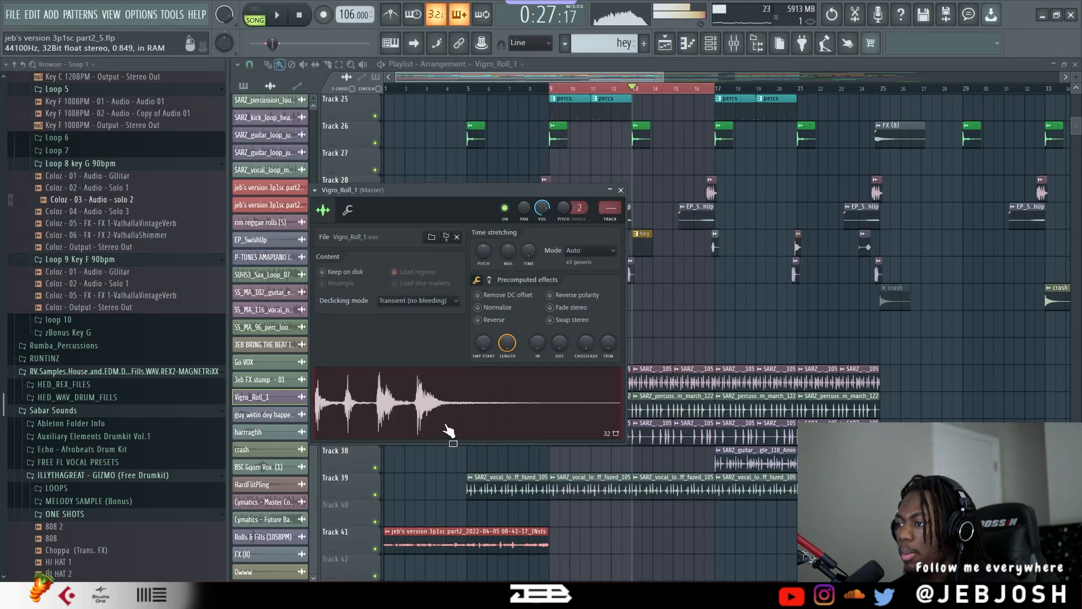
left_click(620, 191)
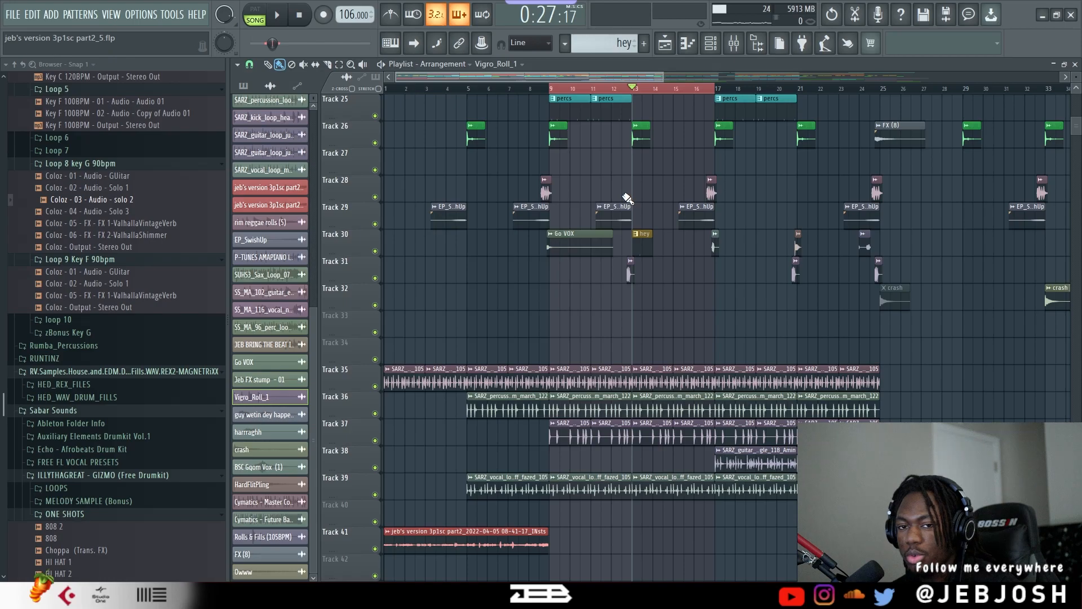
Play the full arrangement from just before bar 13 to bar 17 while reviewing the playlist tracks.
key("space")
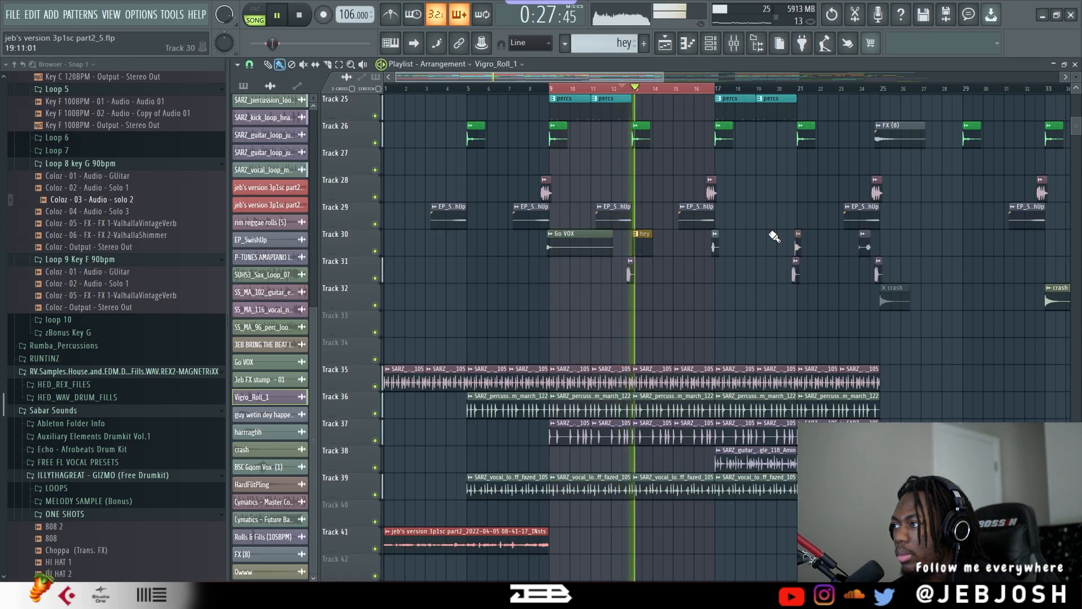
scroll(783, 245, "up", 5)
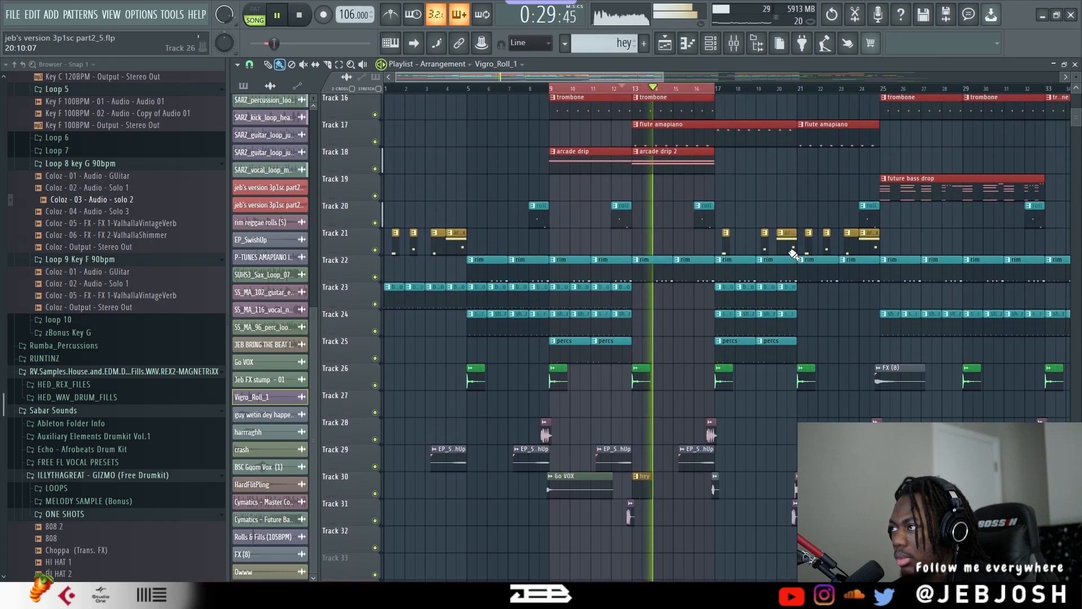
scroll(793, 255, "down", 6)
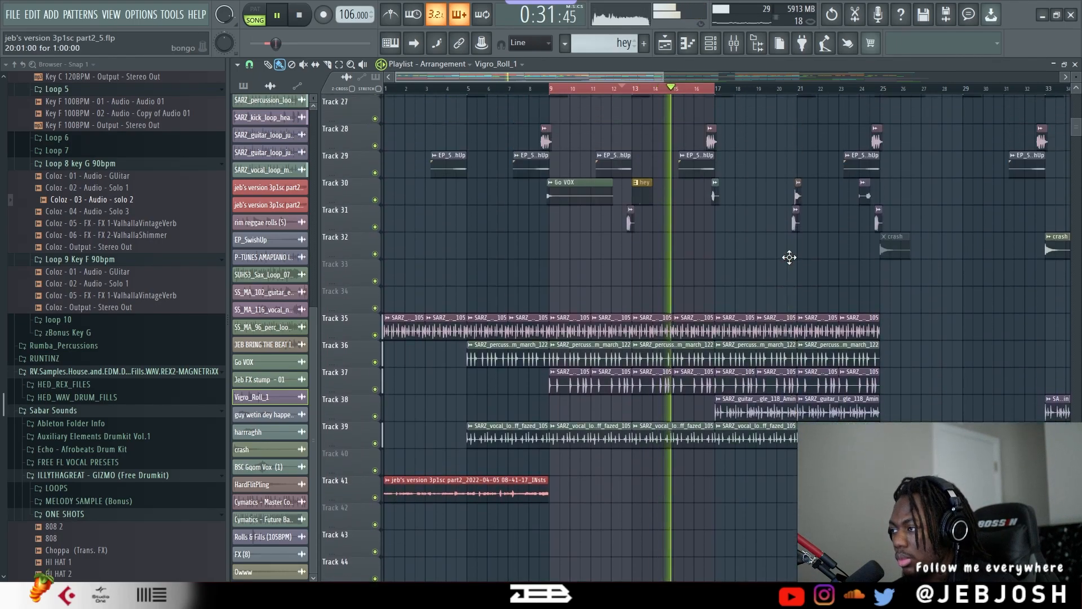
scroll(789, 257, "up", 6)
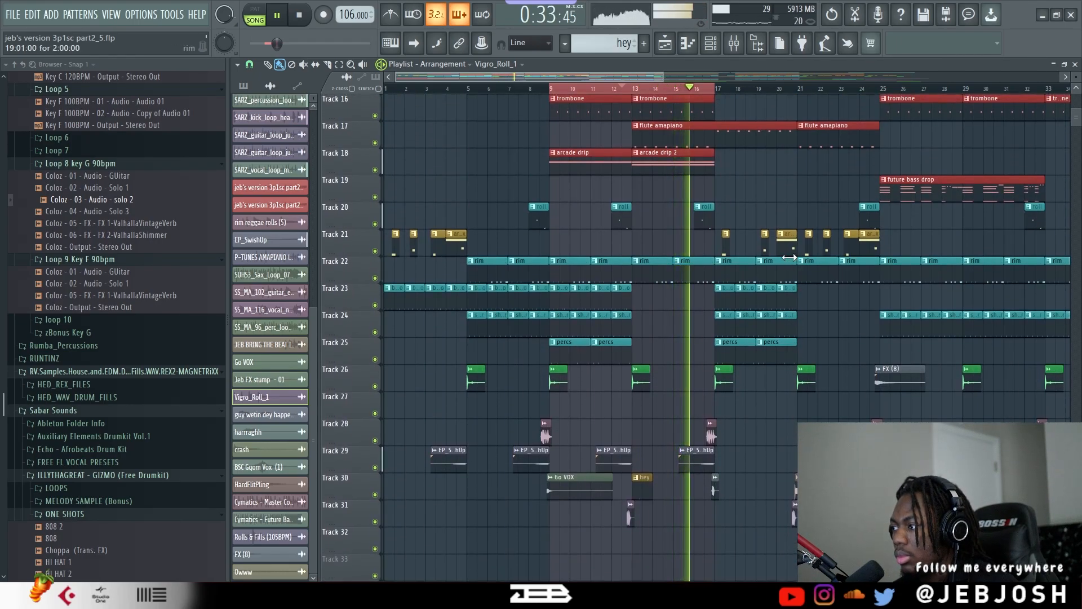
scroll(789, 258, "up", 2)
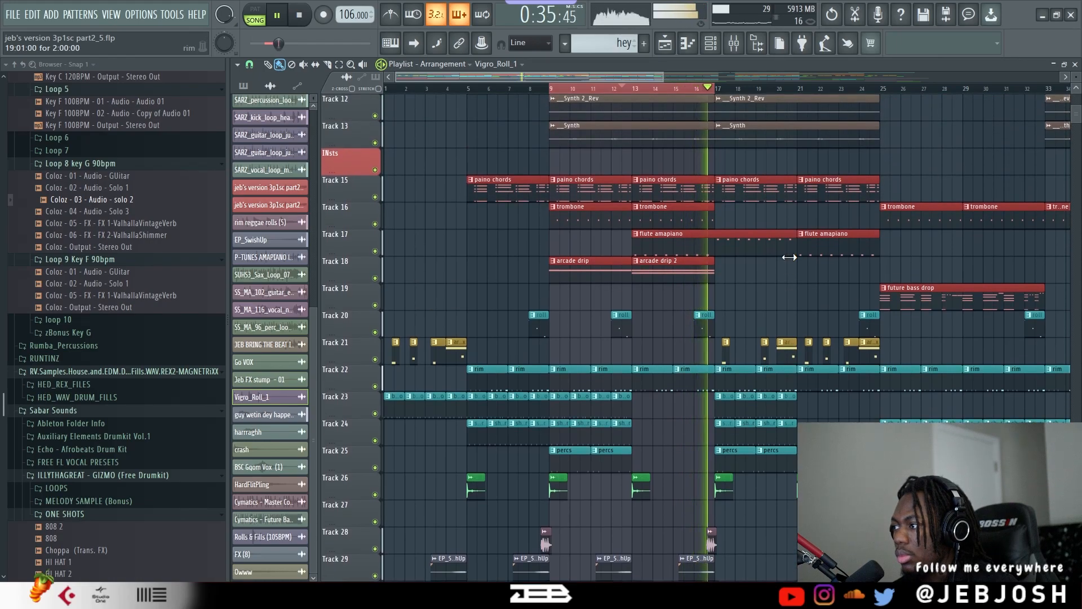
key("space")
Find the vocal chops on Track 52 and inspect their "guy wetin dey happen na" sample.
scroll(789, 258, "down", 7)
scroll(752, 321, "down", 6)
scroll(698, 454, "up", 4)
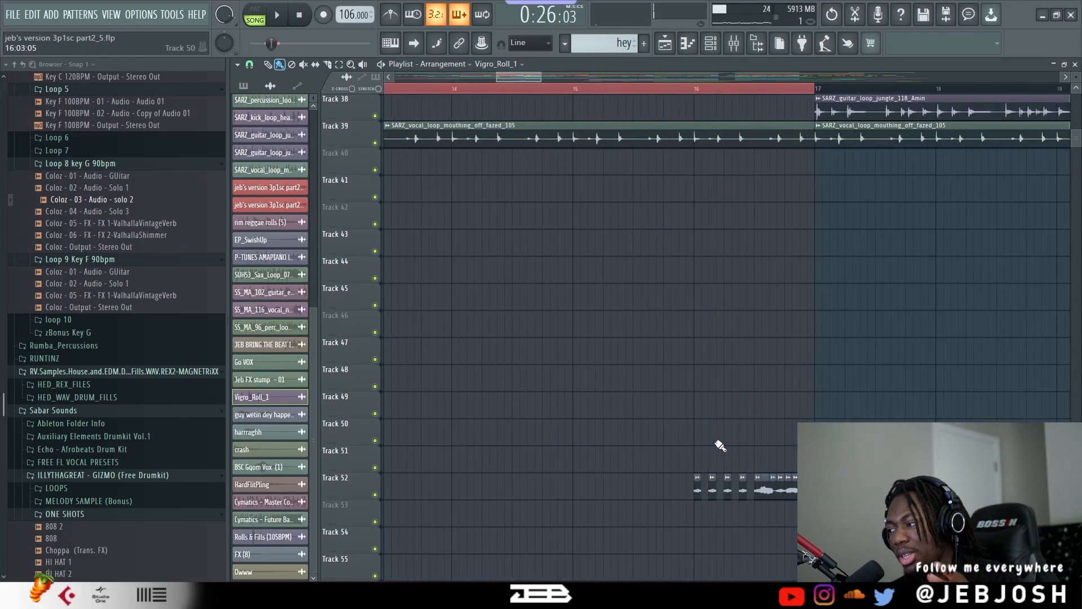
double_click(807, 488)
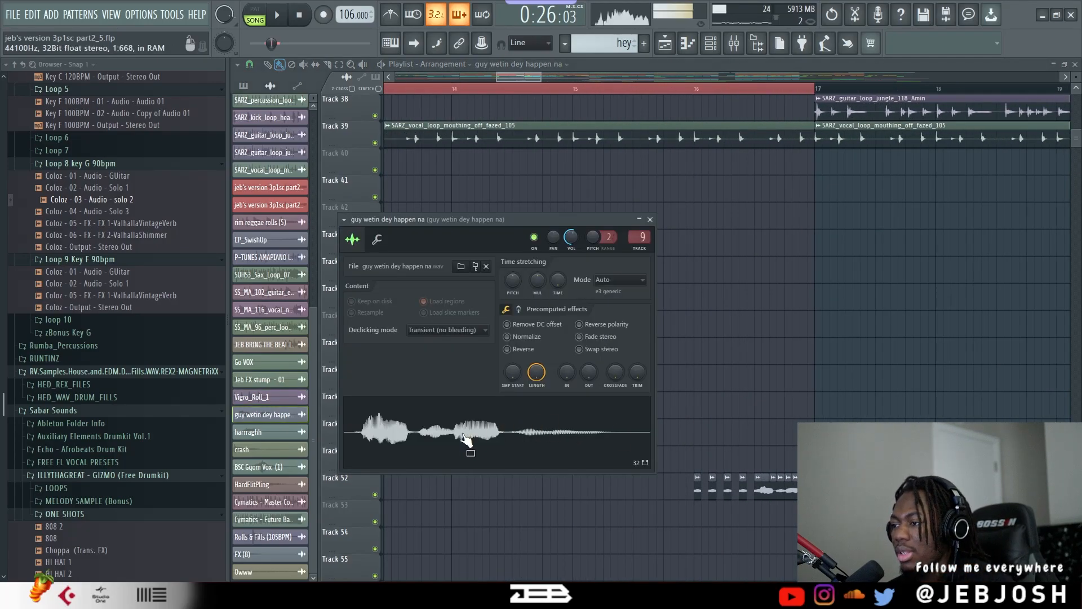
left_click(650, 220)
Solo Track 52 and play its vocal chops from bar 16.
right_click(375, 495)
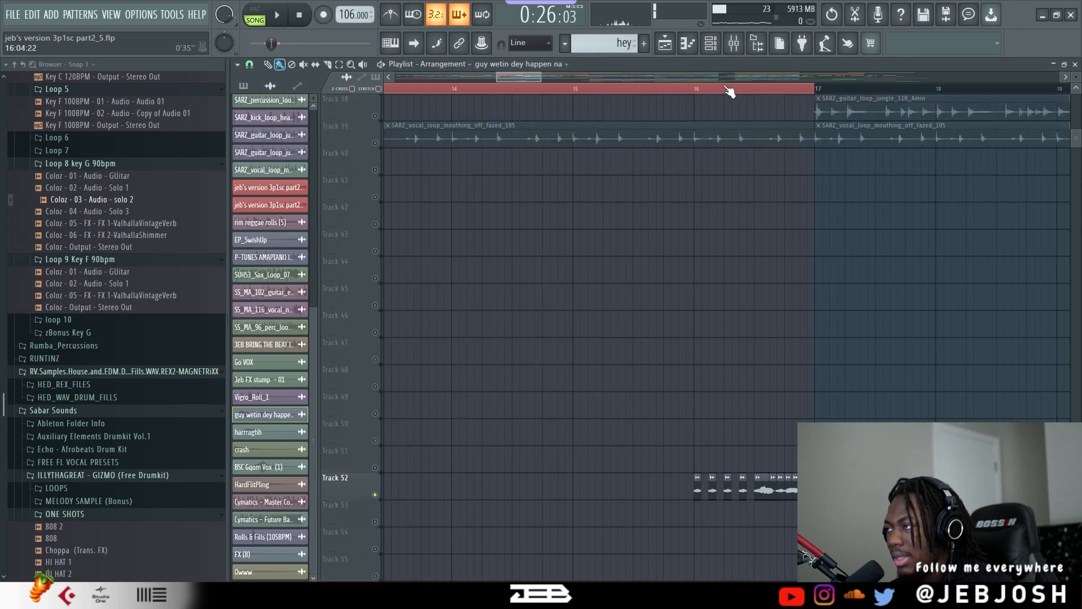
left_click(695, 91)
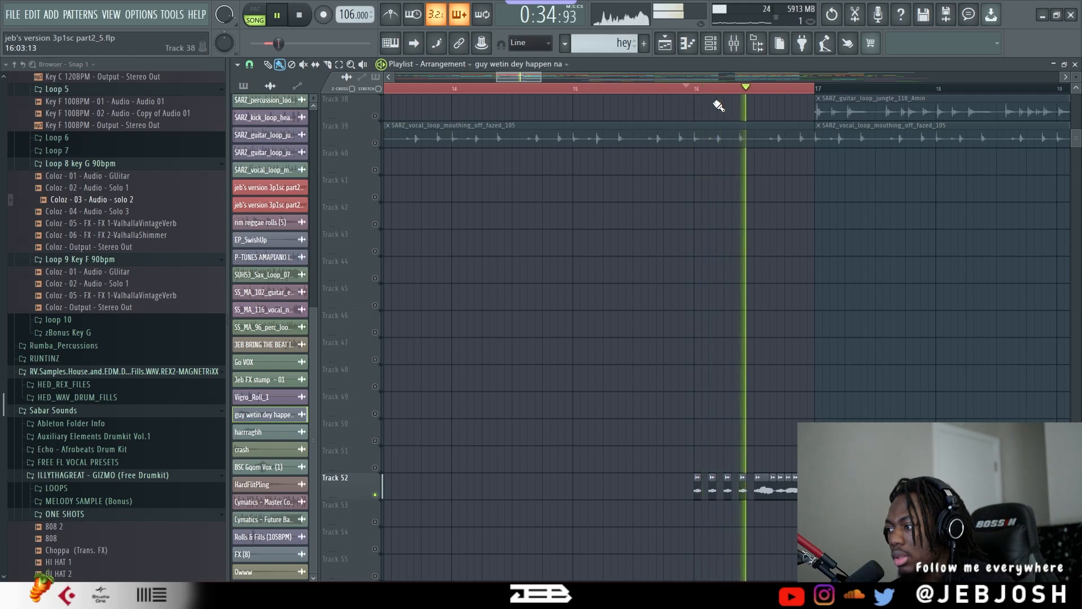
key("space")
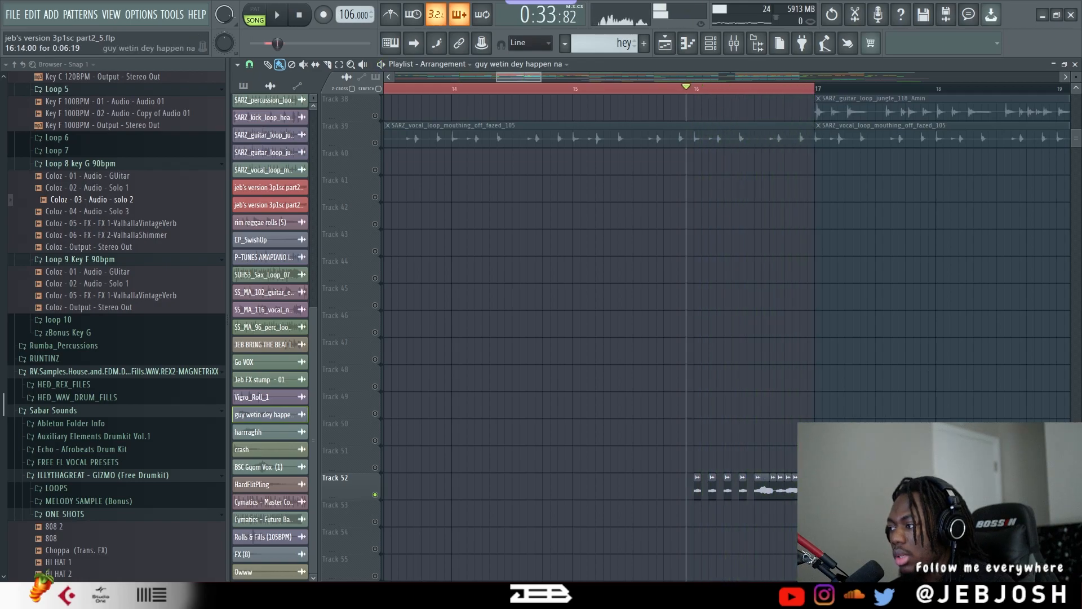
Check the mixer track of the Track 52 vocal sample, and play its chops with all tracks from bar 16.
double_click(811, 488)
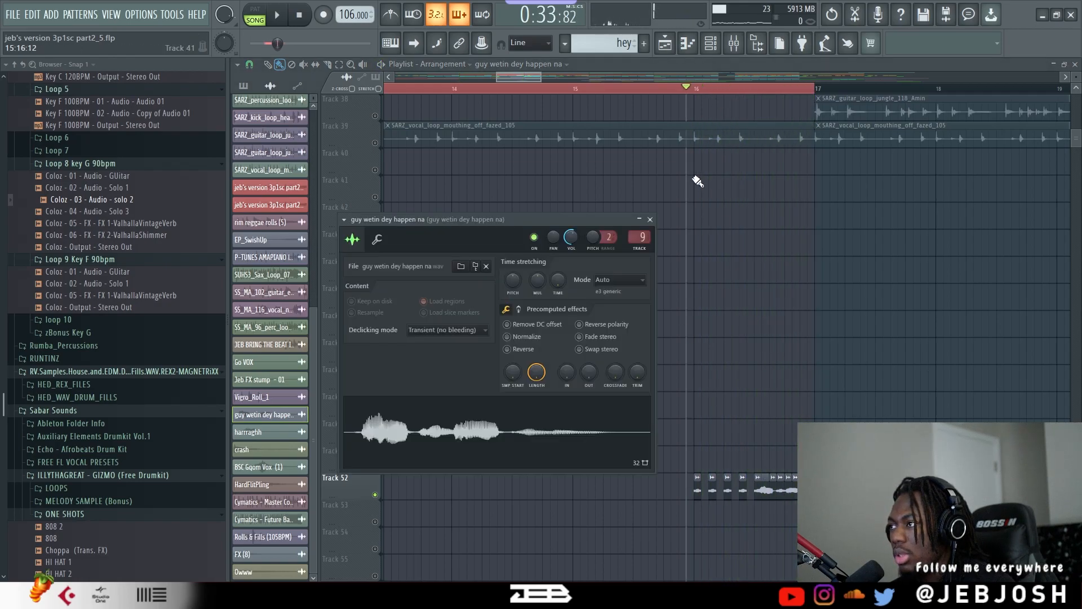
left_click(734, 44)
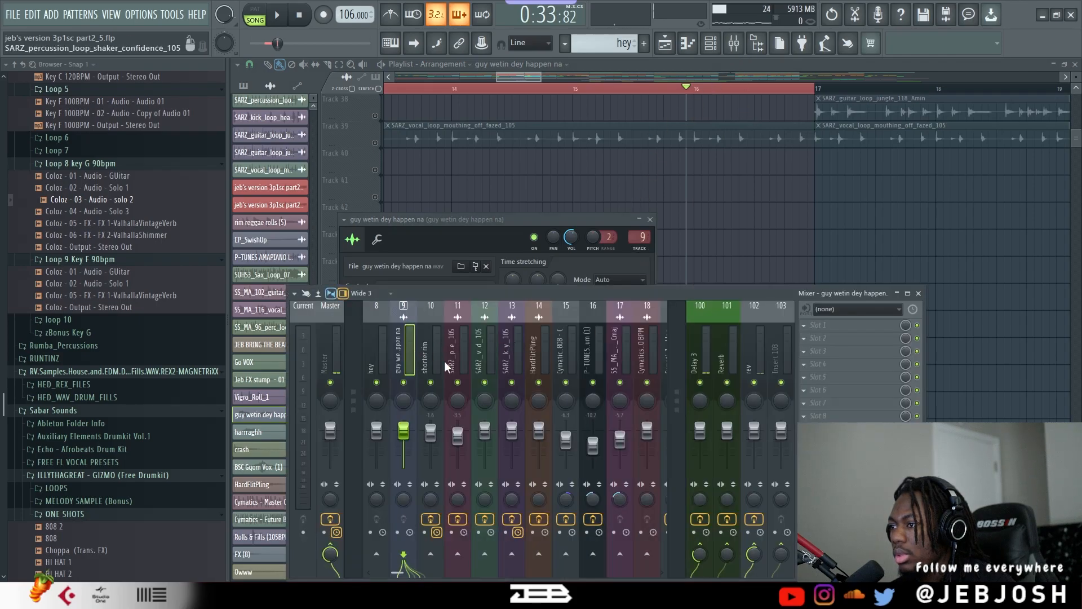
right_click(757, 198)
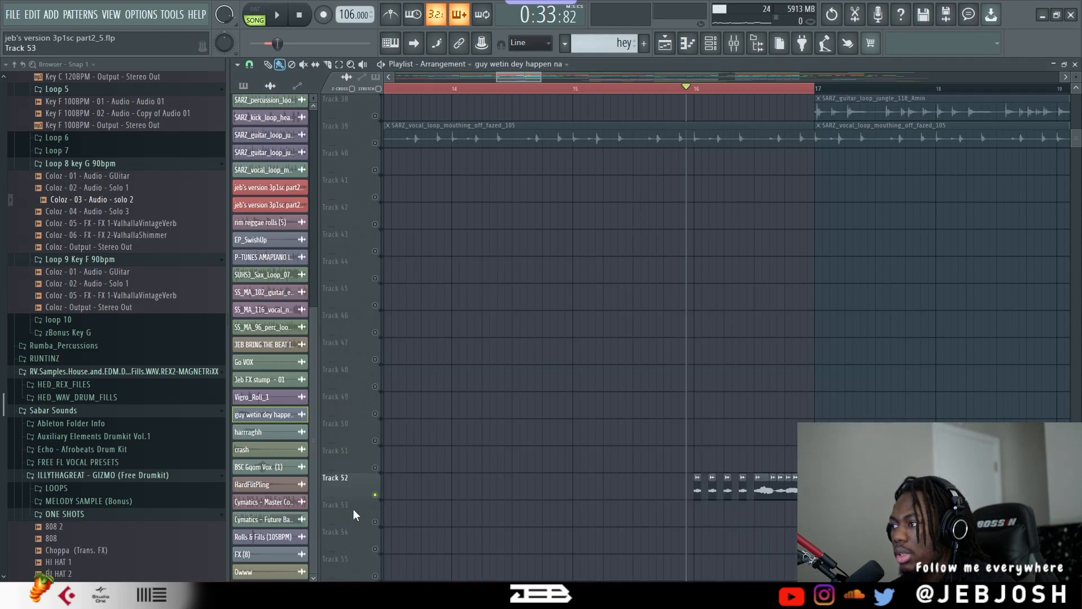
key("space")
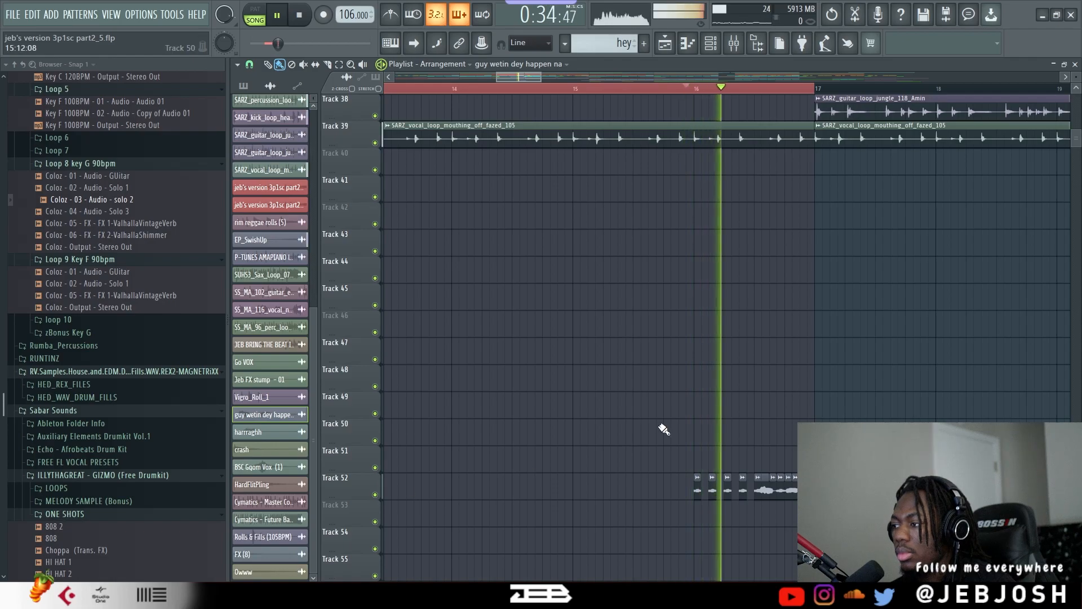
key("space")
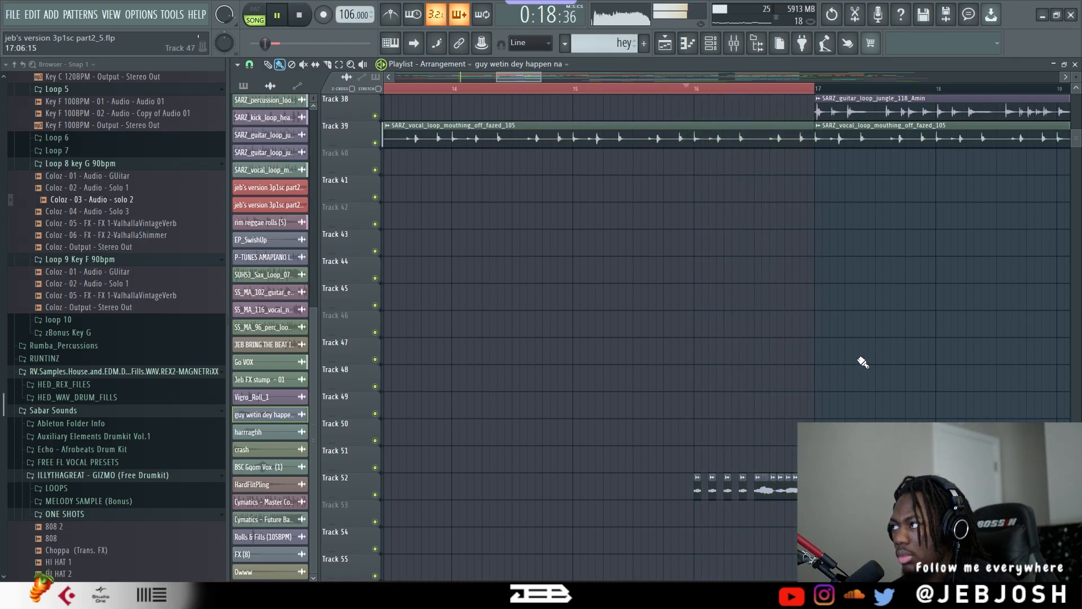
Select the playlist time range from bar 17 to bar 25 and keep no clips selected.
scroll(856, 355, "down", 4, "ctrl")
scroll(901, 316, "up", 5)
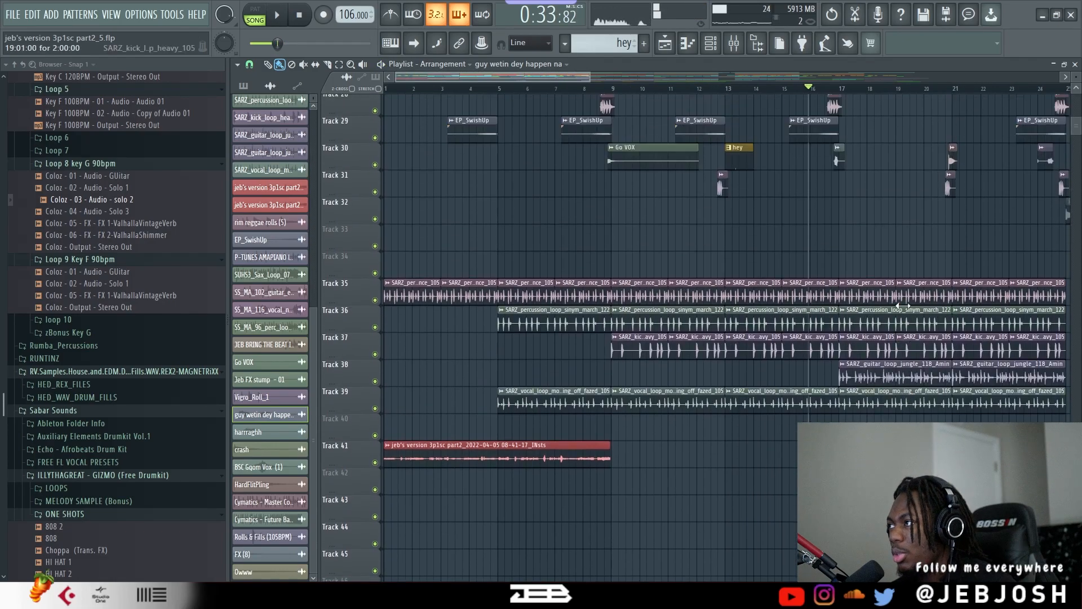
scroll(911, 308, "down", 2, "ctrl")
scroll(825, 297, "down", 3, "alt")
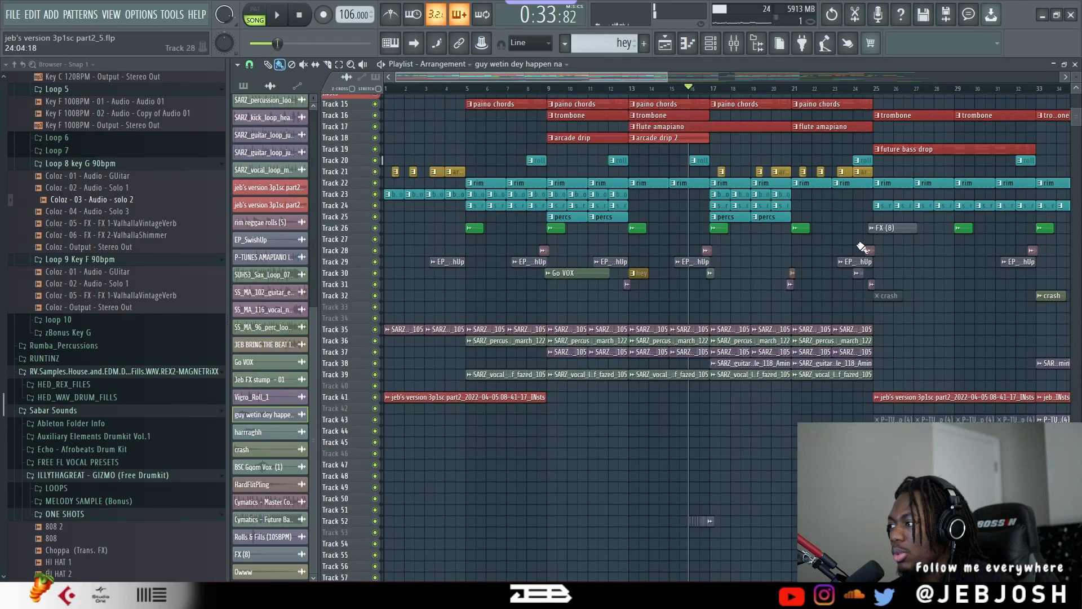
scroll(867, 100, "up", 2)
scroll(879, 99, "up", 1, "ctrl")
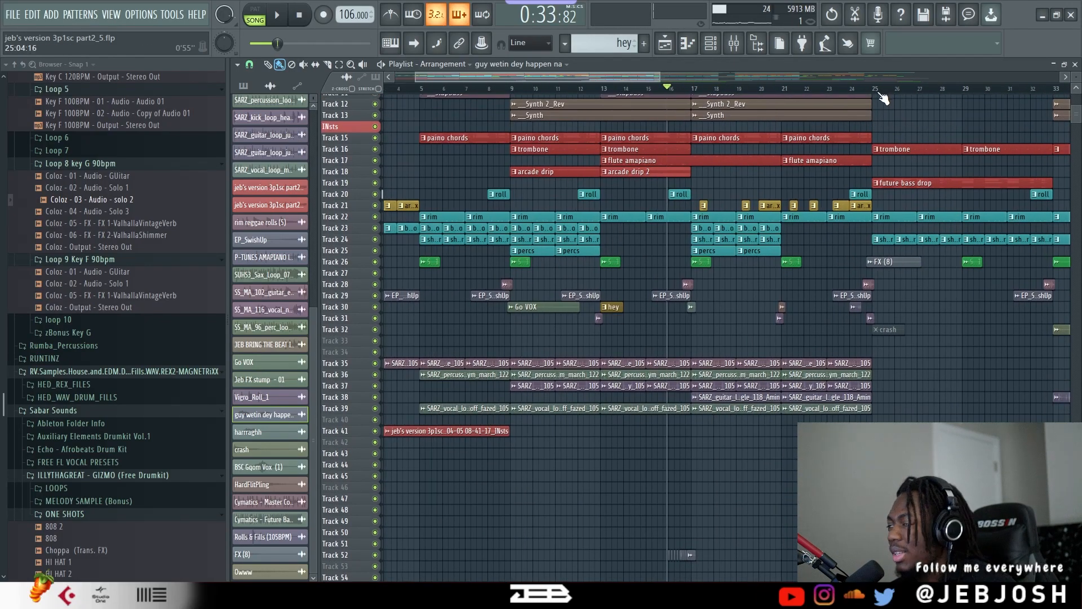
left_click_drag(875, 94, 720, 105)
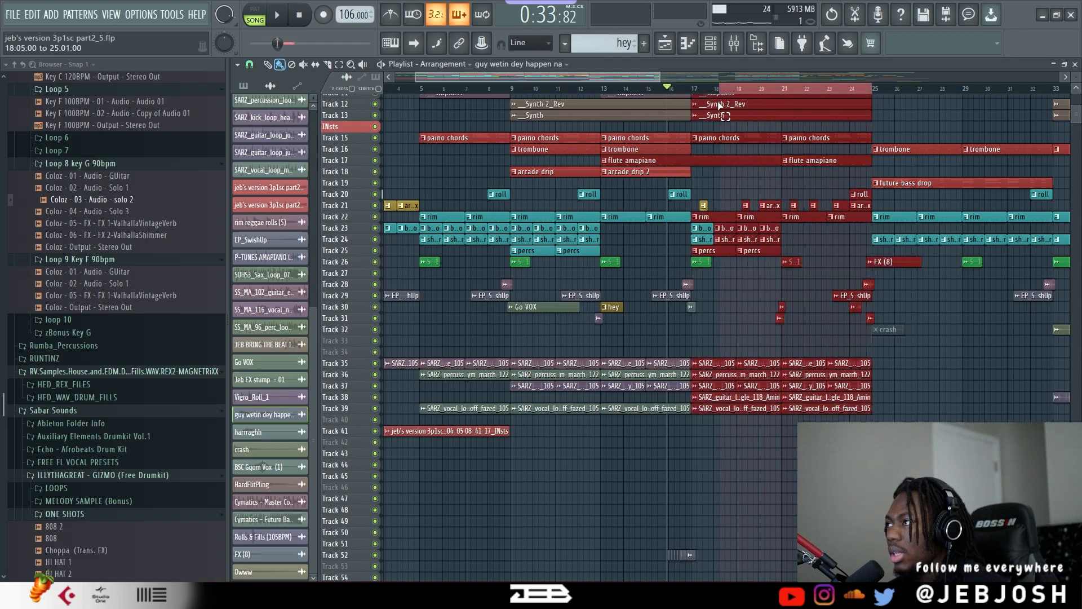
left_click(727, 334)
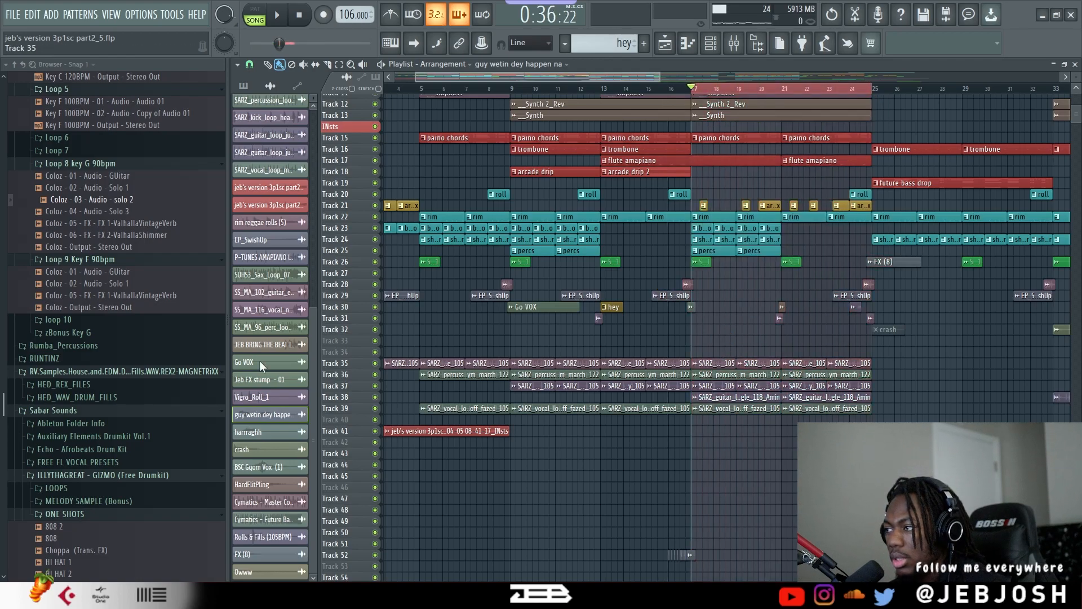
Browse the drum kit folders in the sample browser and expand the SARZ_sample_pack folder.
scroll(189, 340, "up", 11)
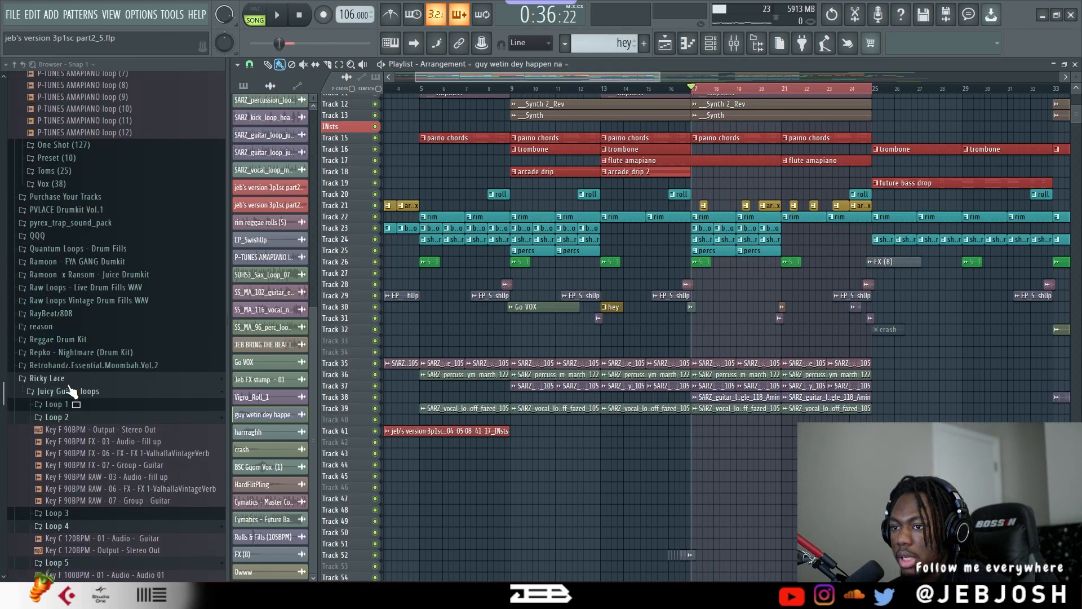
left_click(67, 379)
scroll(111, 337, "down", 10)
left_click(120, 186)
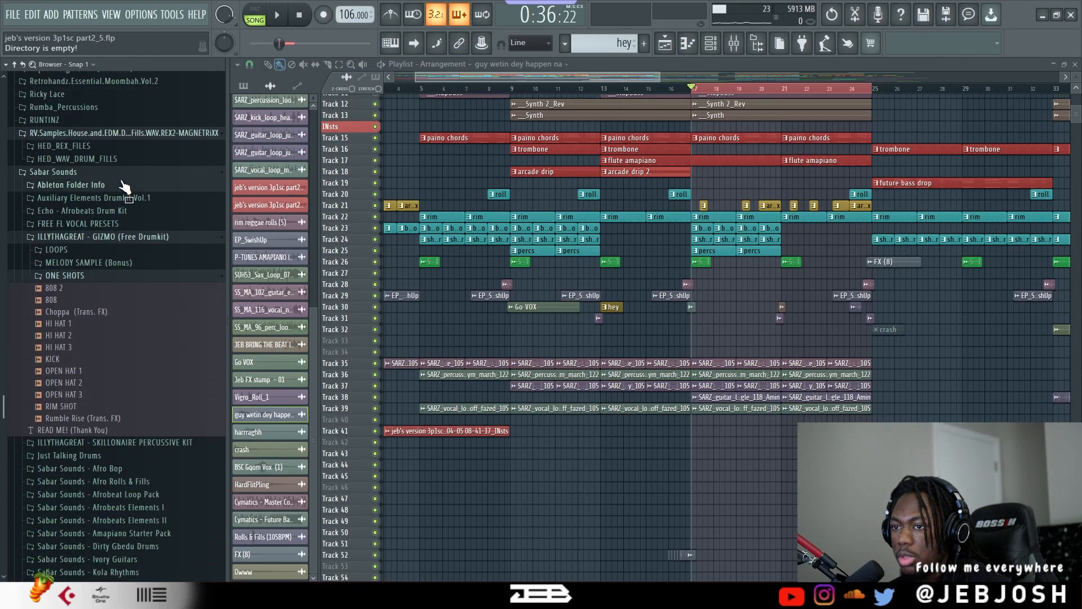
scroll(116, 460, "down", 8)
left_click(141, 405)
scroll(107, 448, "down", 3)
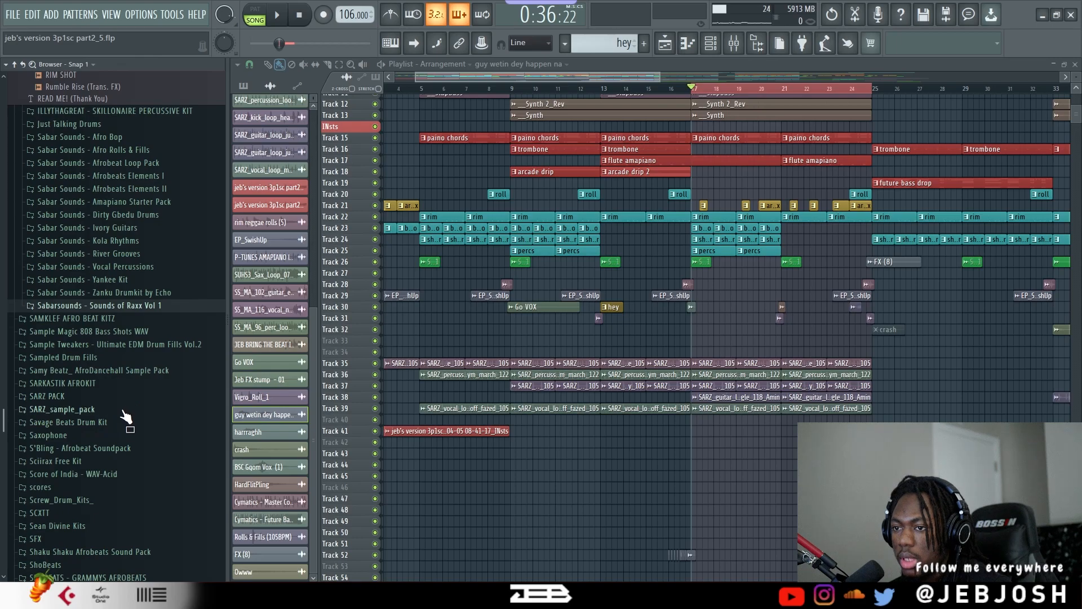
left_click(125, 410)
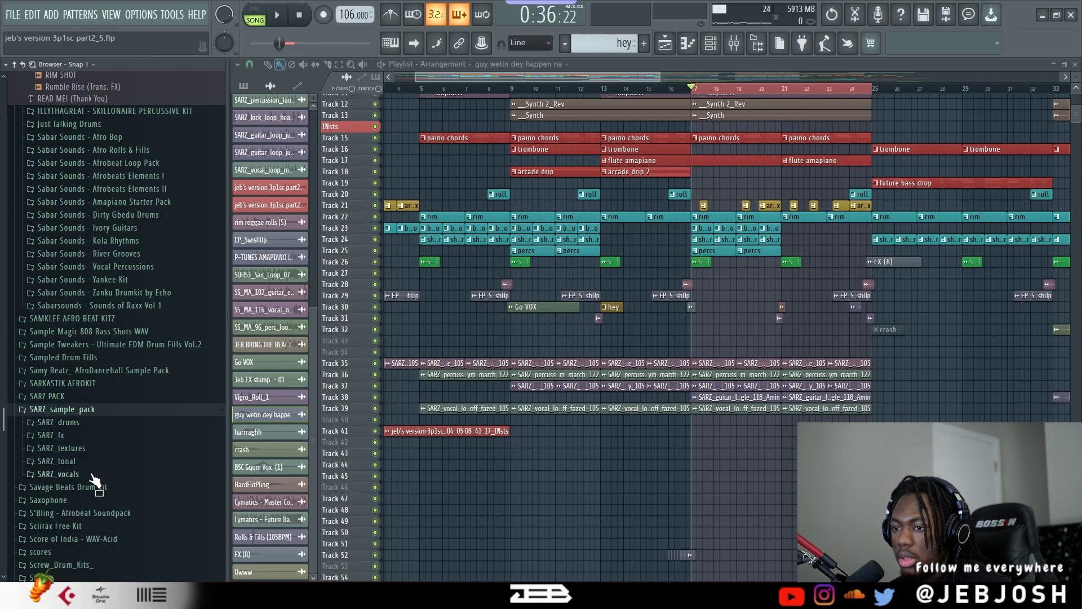
Open the SARZ_melody folder inside SARZ_tonal and select the Part_1 entry of the SARZ_guitar_loop_jungle_118_Amin loop.
left_click(96, 461)
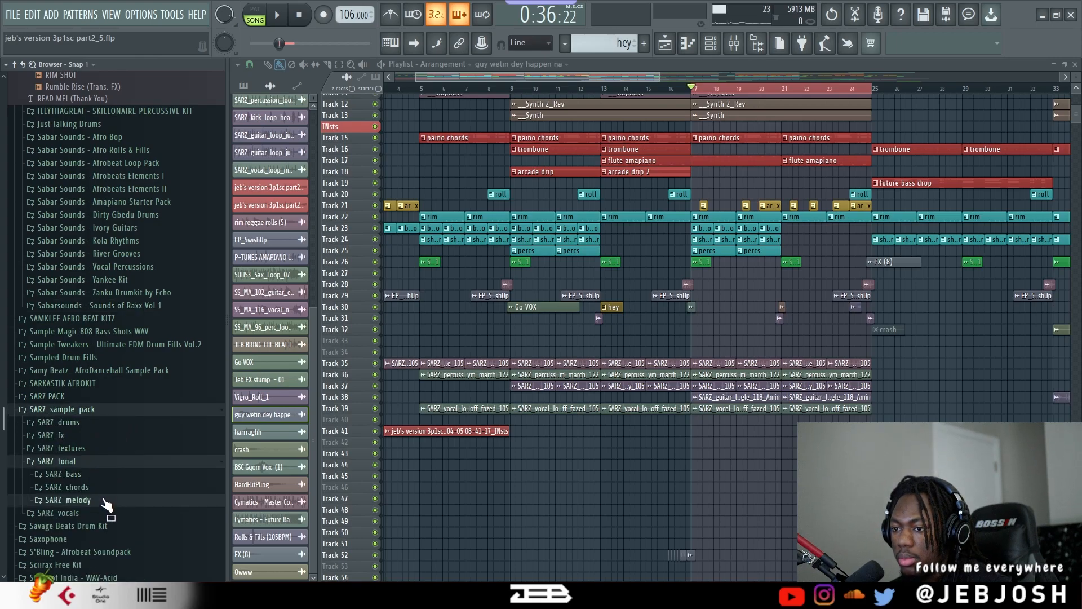
left_click(103, 499)
left_click(181, 407)
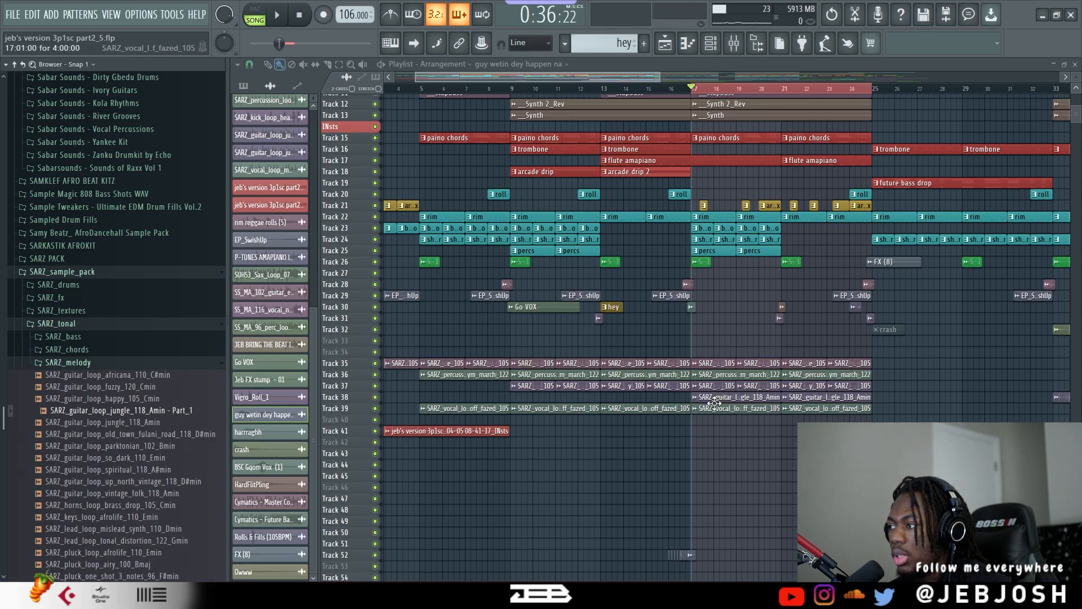
Open the sampler settings of the SARZ_guitar_loop_jungle_118_Amin clip on Track 38, then close them.
scroll(724, 242, "up", 2)
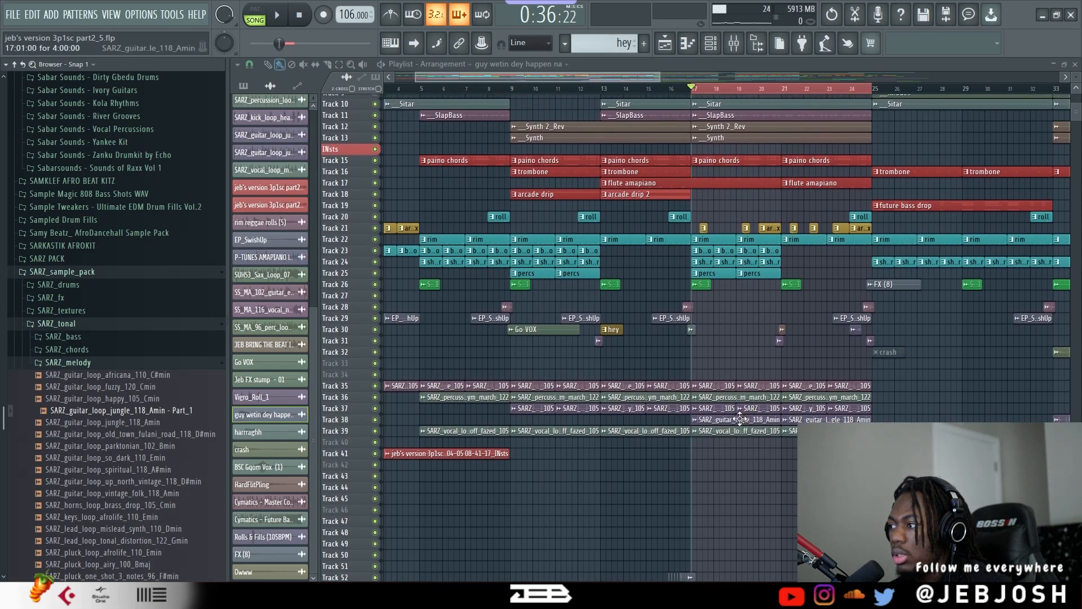
left_click(713, 419)
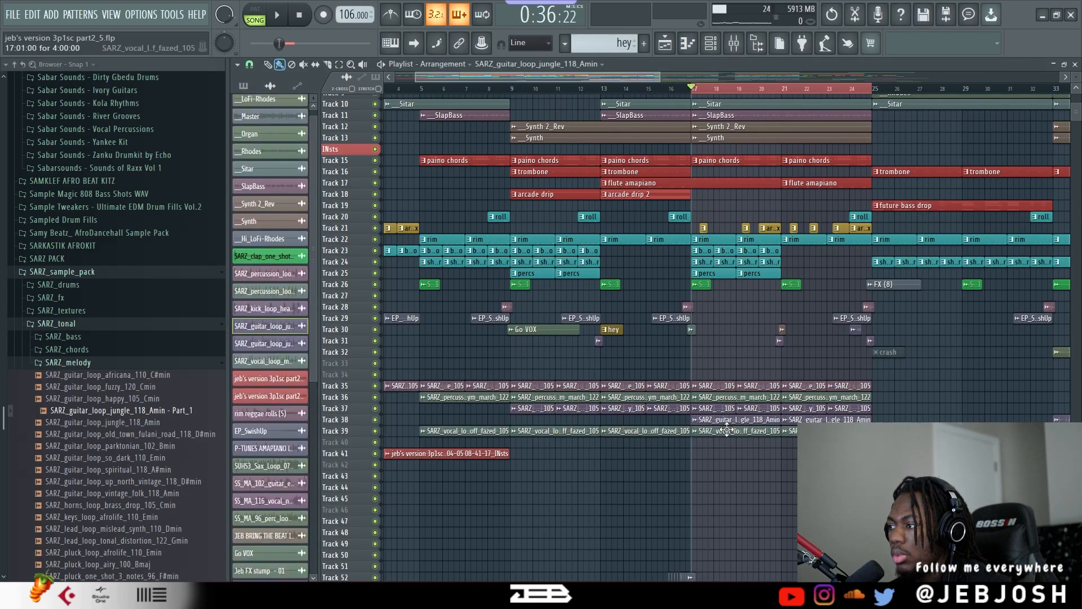
double_click(722, 419)
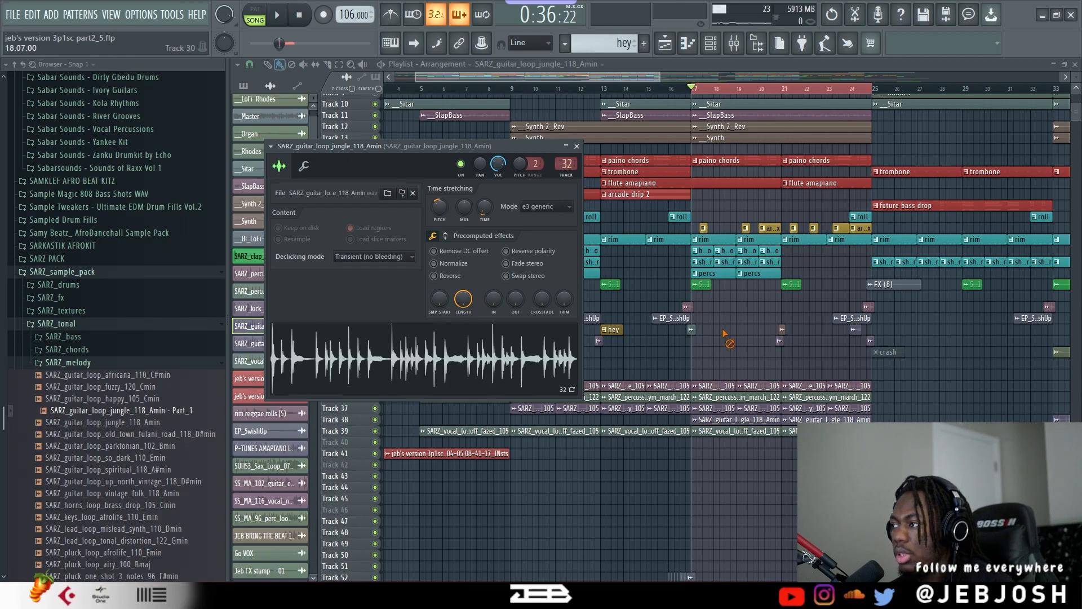
key("Escape")
Play the section starting at bar 17 and solo Track 38 to hear the guitar loop on its own.
key("space")
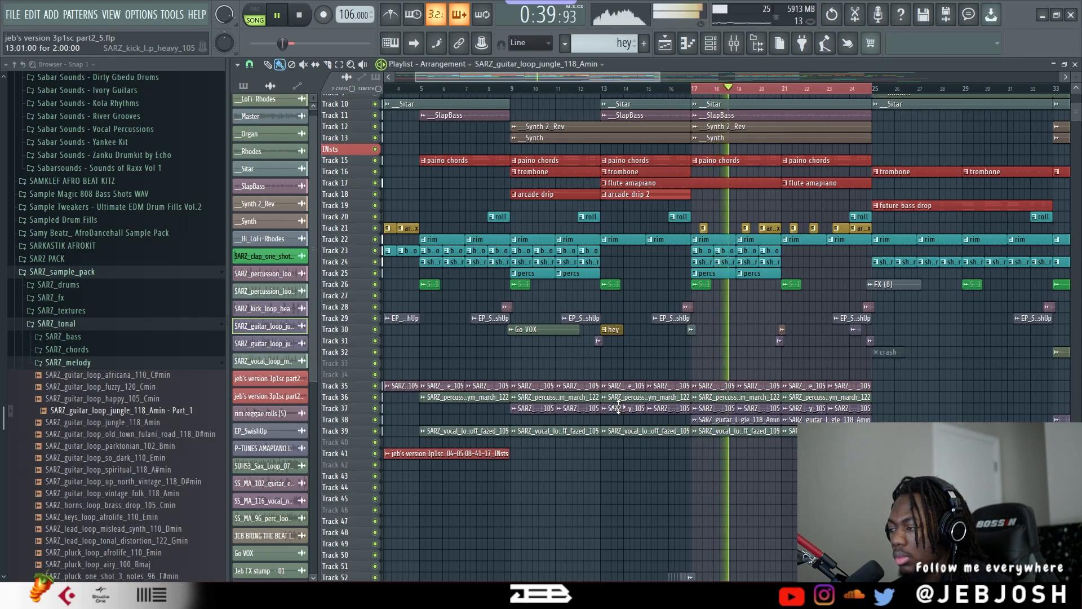
right_click(375, 420)
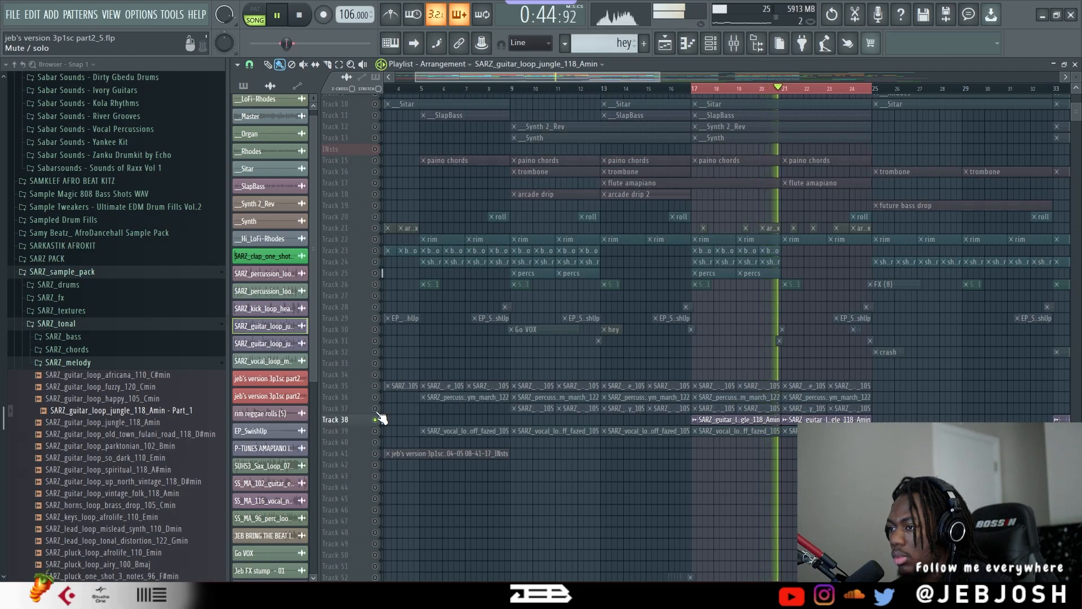
key("space")
Open the guitar loop's sampler settings and its mixer track 32, and play it to compare the sound with its effects toggled.
double_click(769, 420)
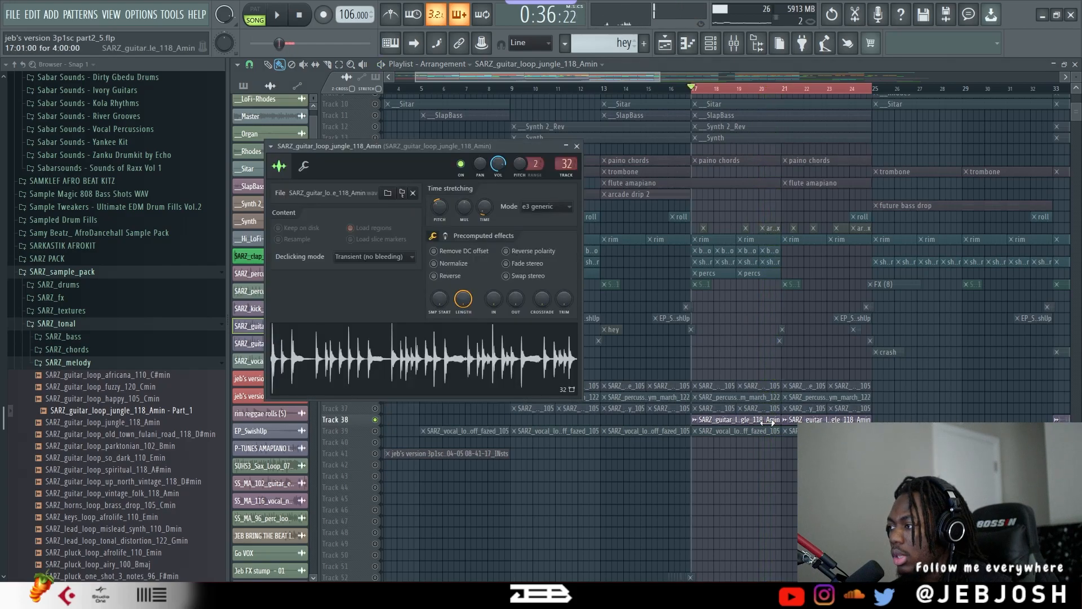
left_click(736, 49)
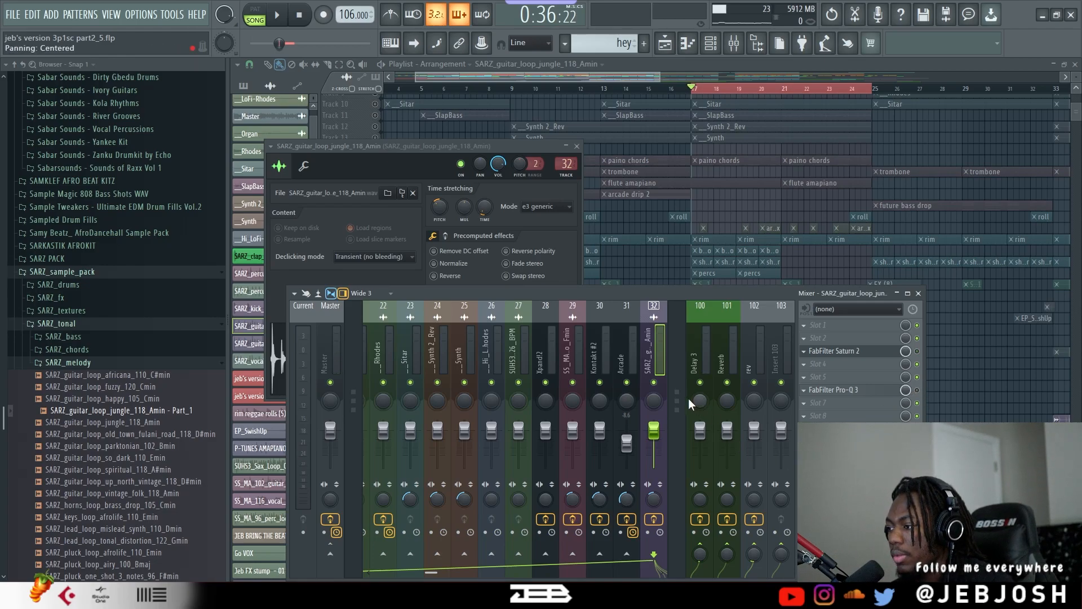
key("space")
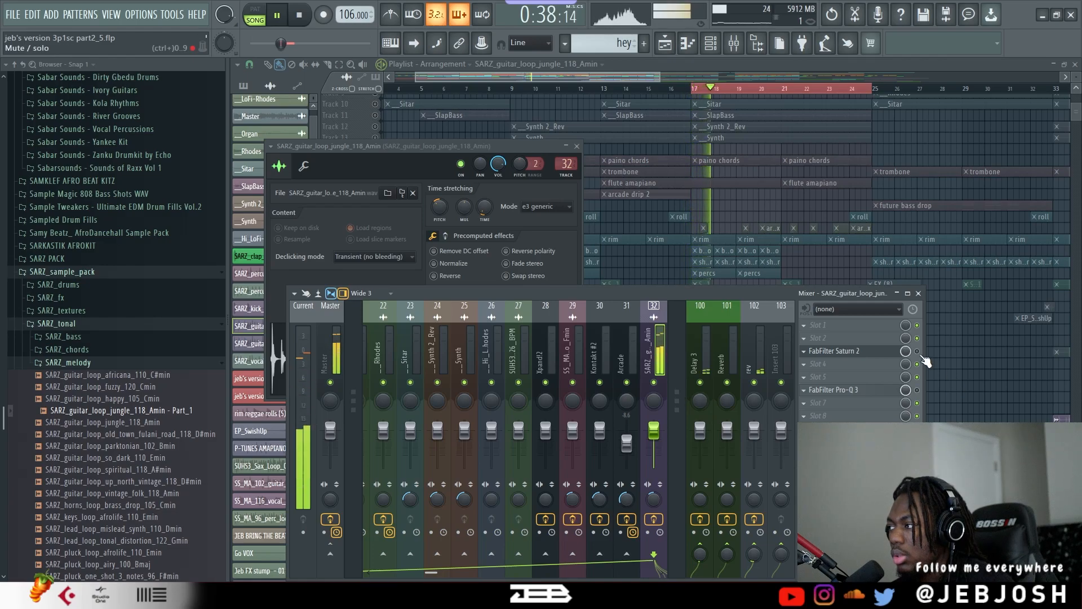
key("space")
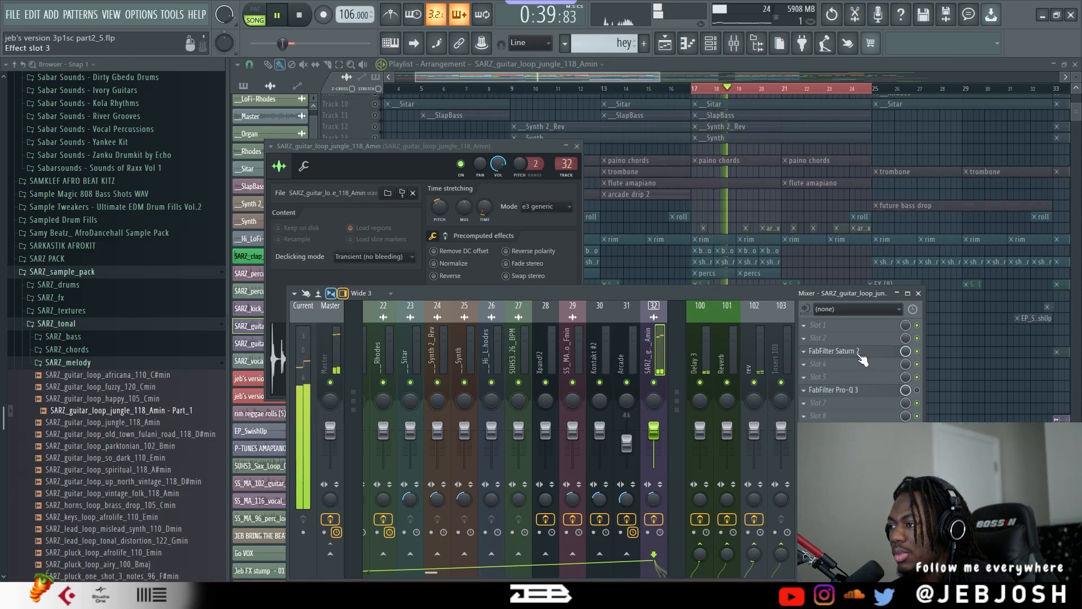
Examine the guitar loop's FabFilter Saturn 2 and FabFilter Pro-Q 3 settings during playback, then close the plugin and sampler windows.
left_click(860, 352)
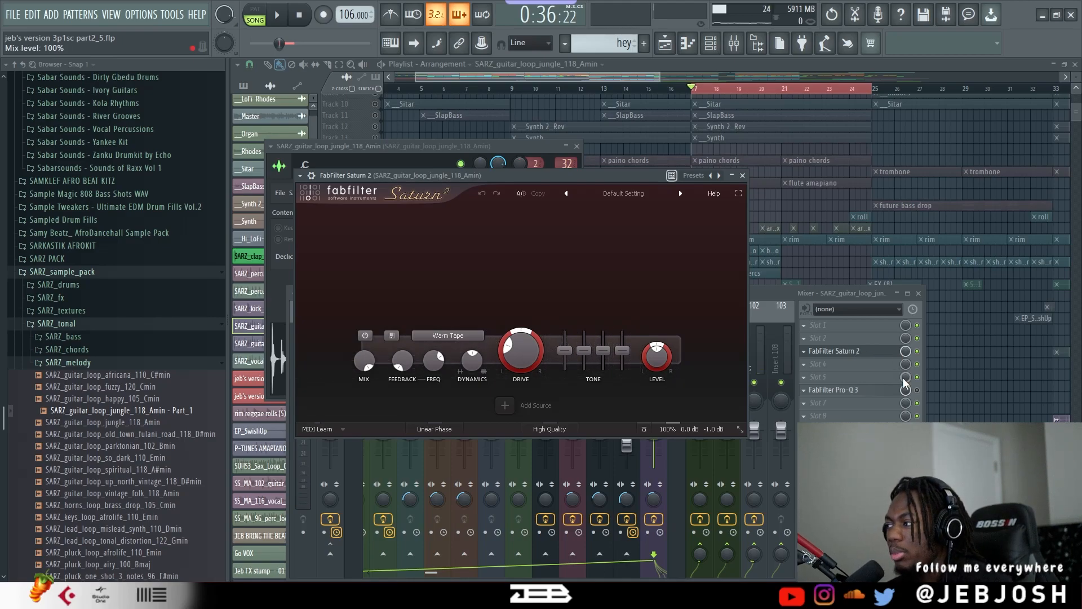
left_click(927, 399)
left_click(868, 391)
key("space")
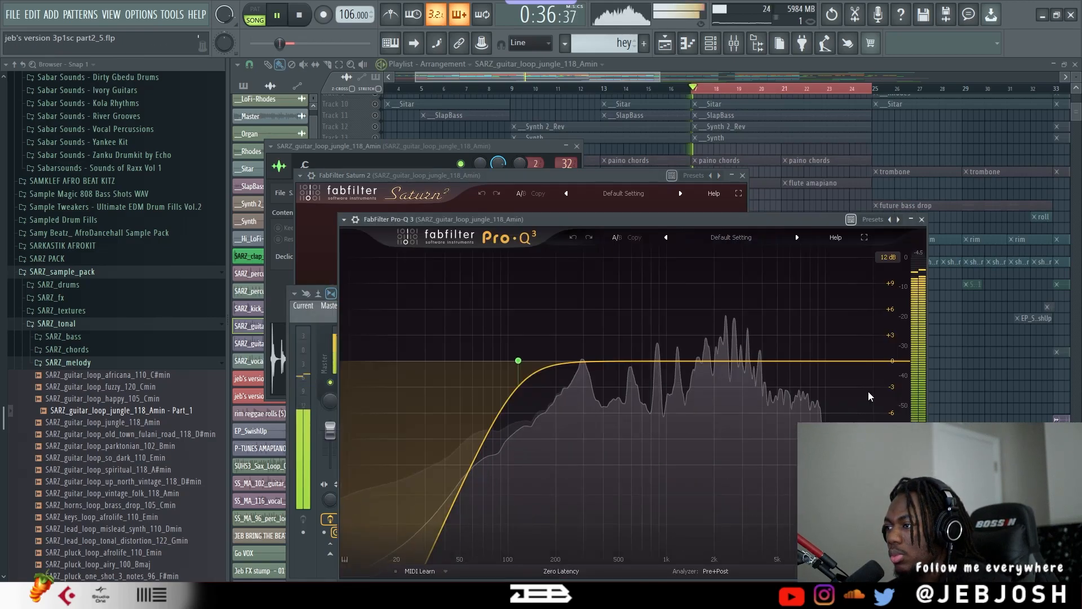
left_click(922, 219)
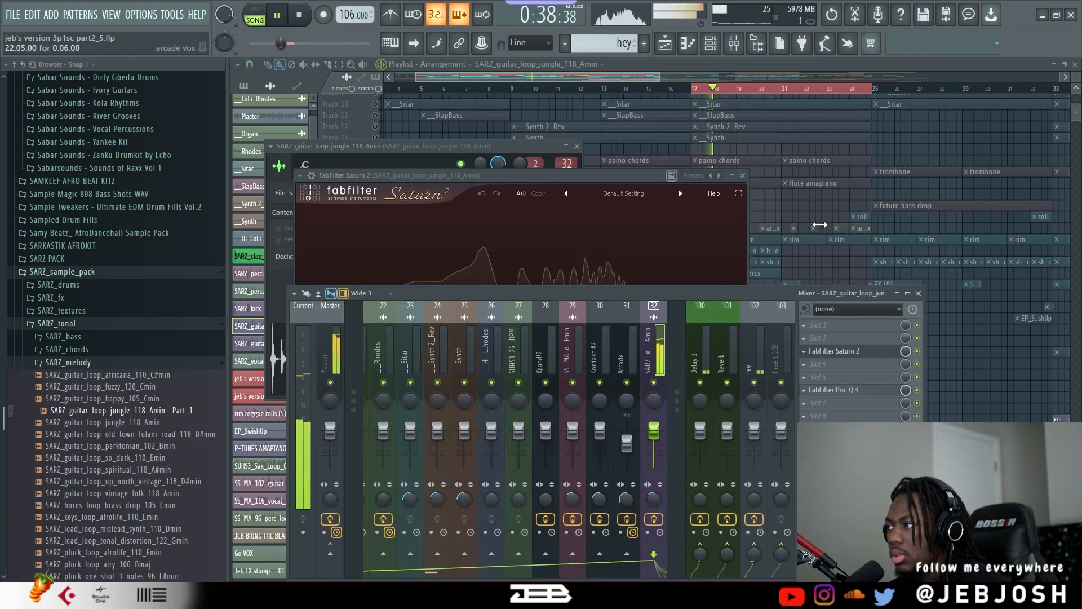
left_click(742, 175)
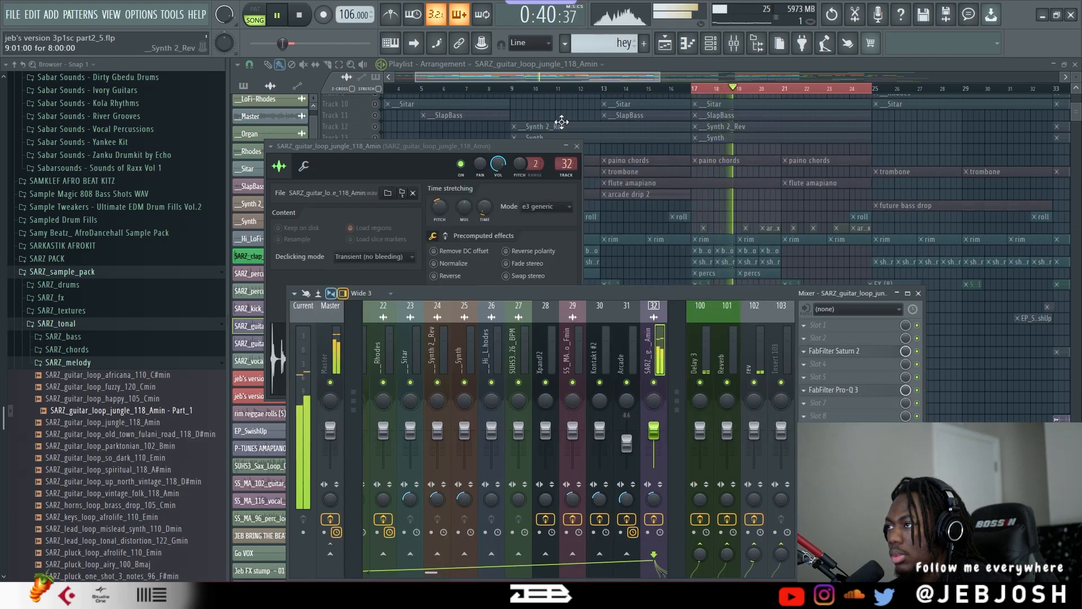
left_click(577, 146)
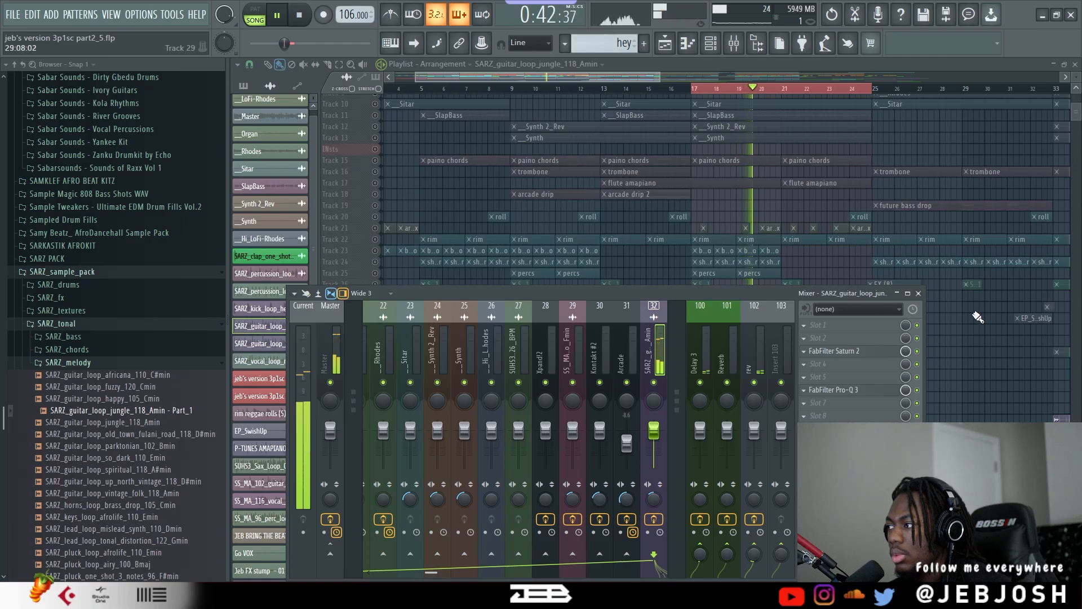
Mute the Delay 3, Reverb and rev mixer tracks to hear the guitar loop dry, then re-enable them during playback.
right_click(754, 382)
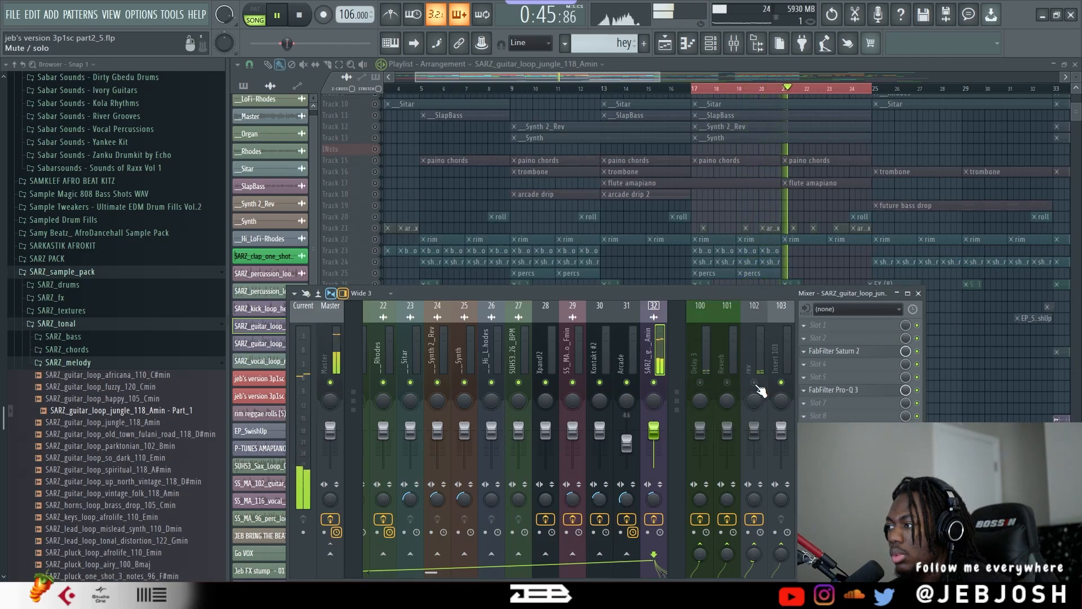
key("space")
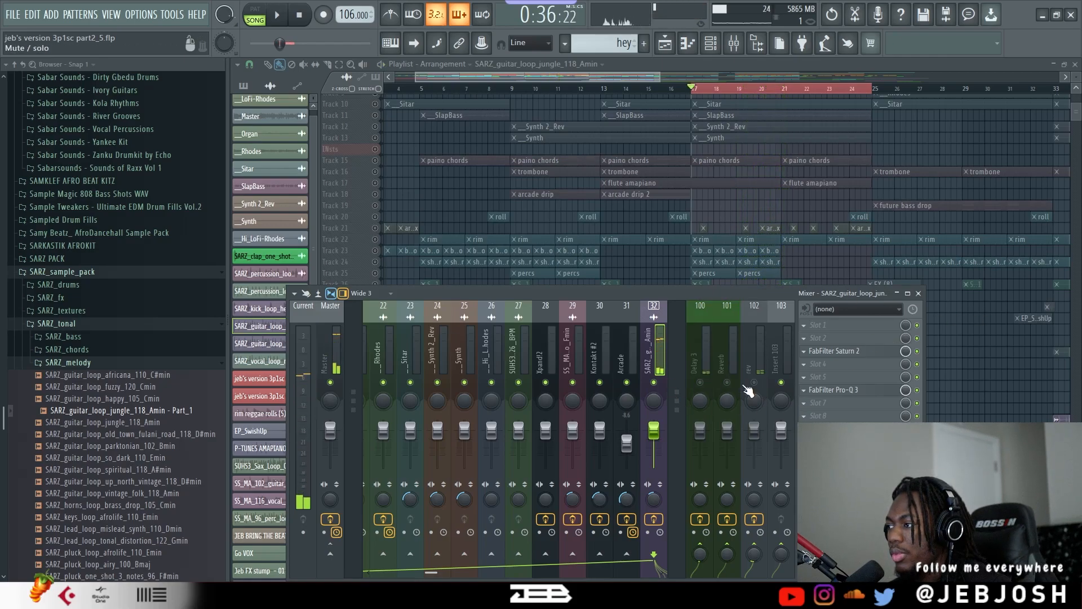
key("space")
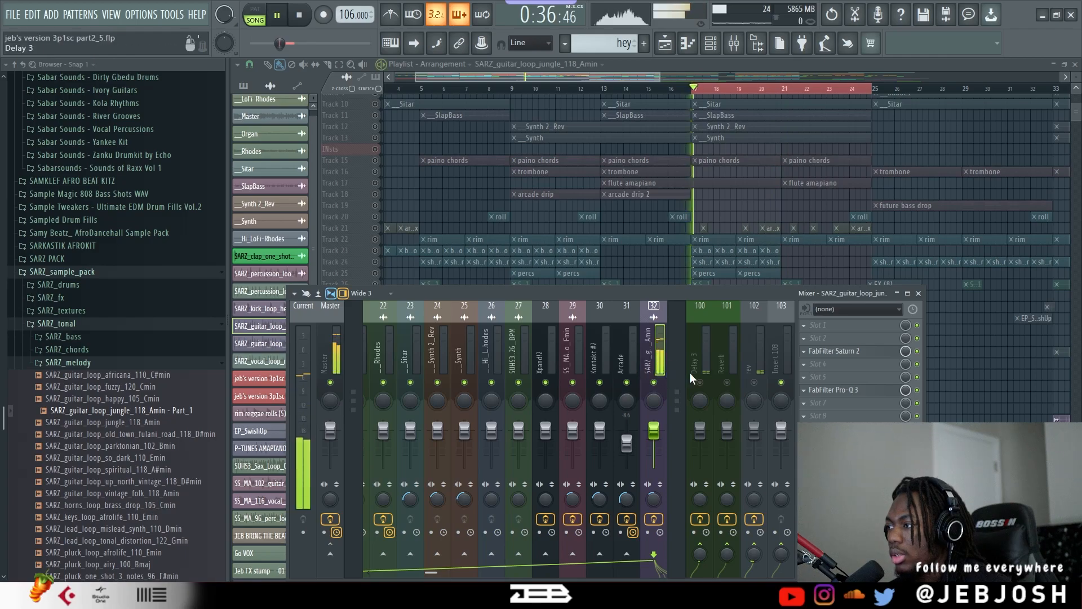
right_click(754, 382)
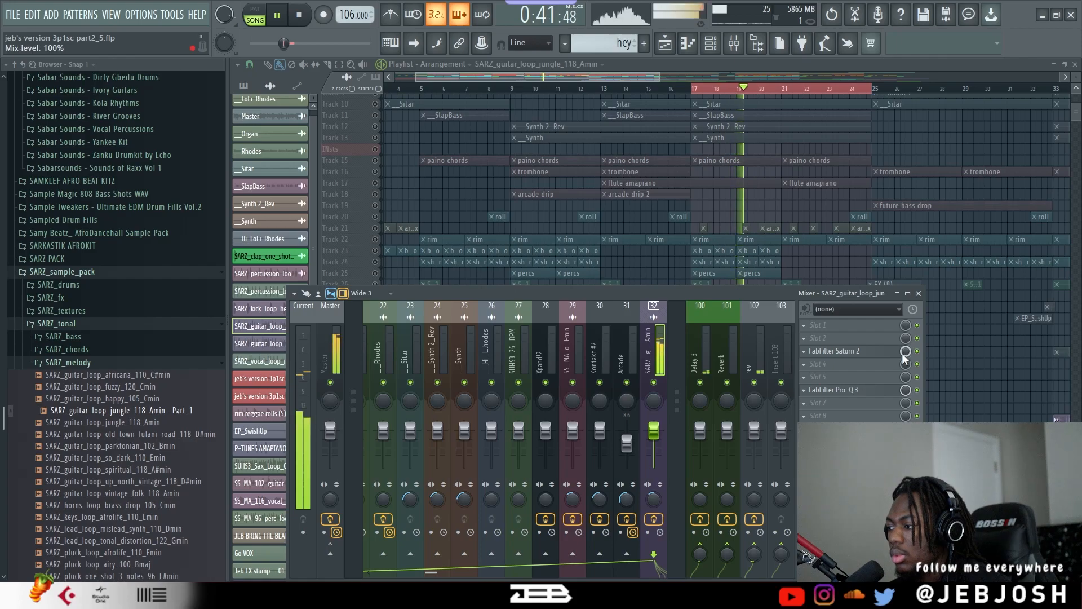
Close the mixer, stop playback and unsolo Track 38 so all playlist tracks are active.
left_click(918, 293)
key("space")
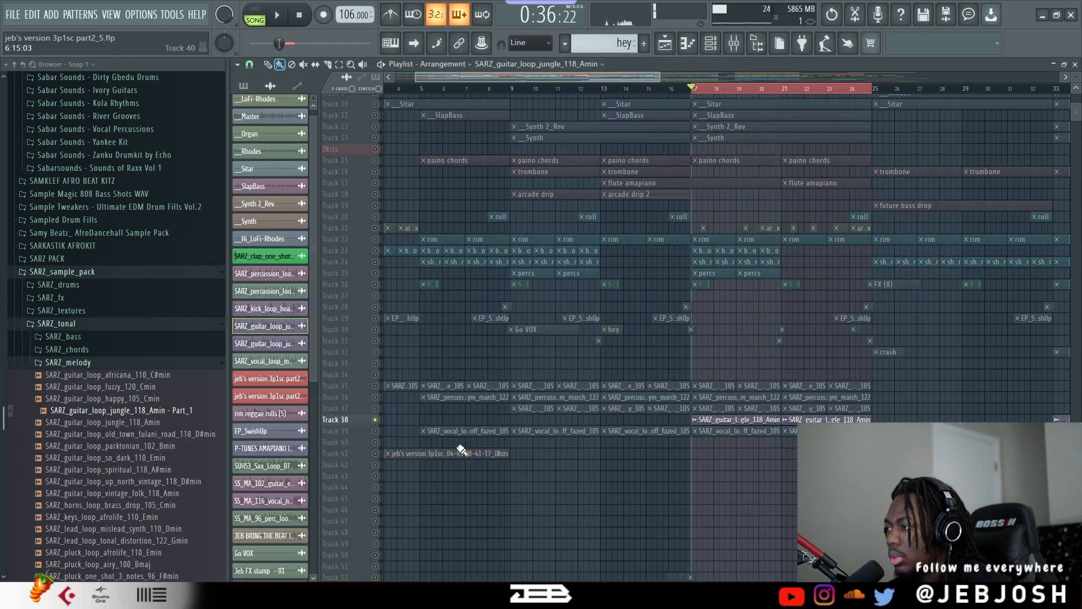
right_click(375, 420)
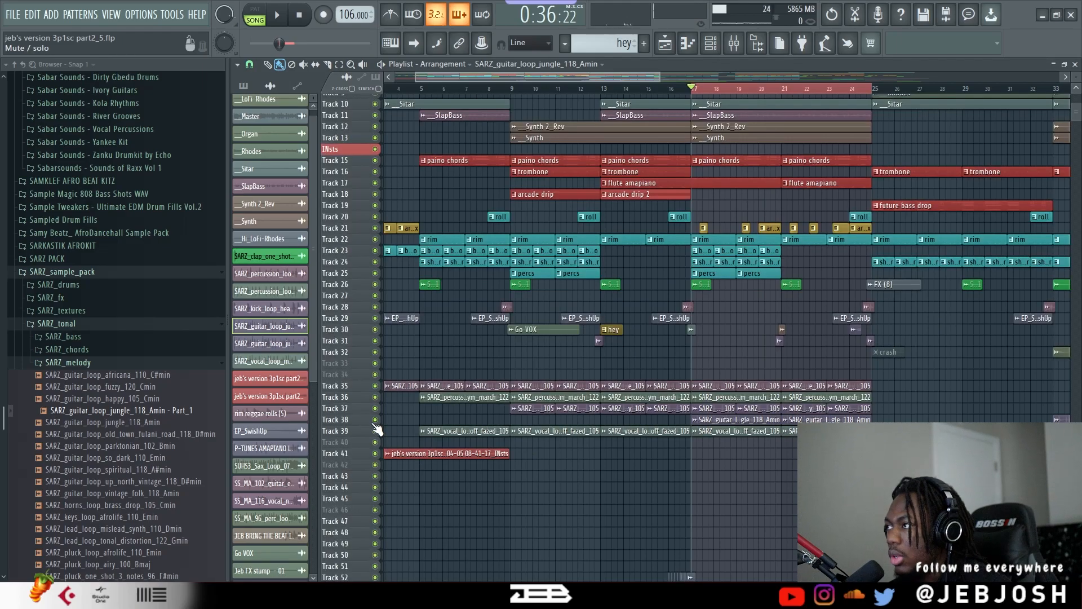
Play the full arrangement from bar 17 to bar 25 and review the clips across all tracks.
scroll(772, 424, "up", 2)
key("space")
scroll(770, 424, "up", 3)
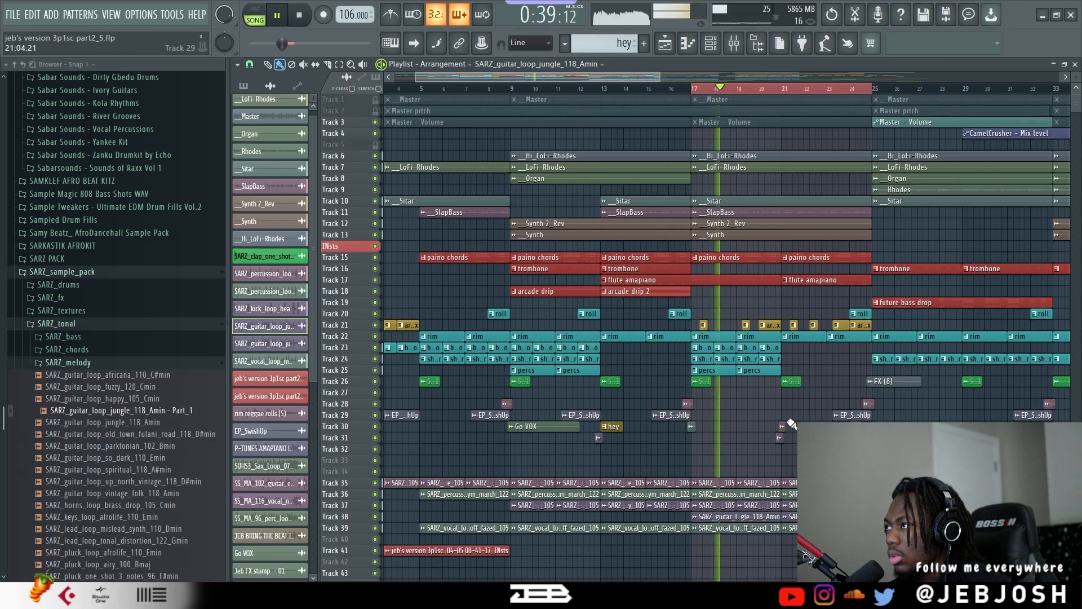
scroll(792, 424, "down", 5)
scroll(791, 423, "down", 3)
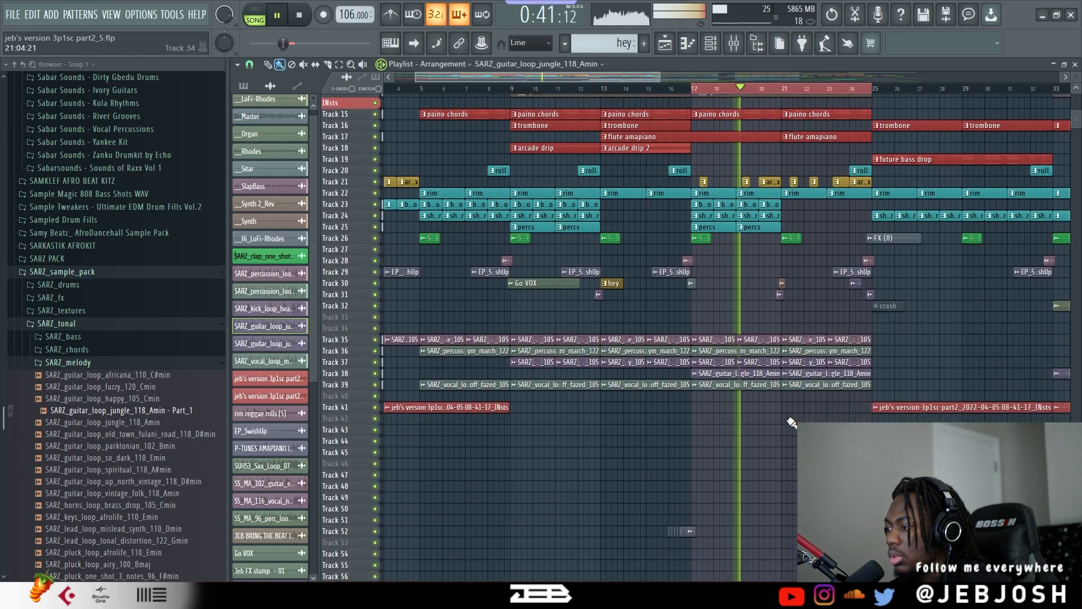
scroll(792, 422, "up", 5)
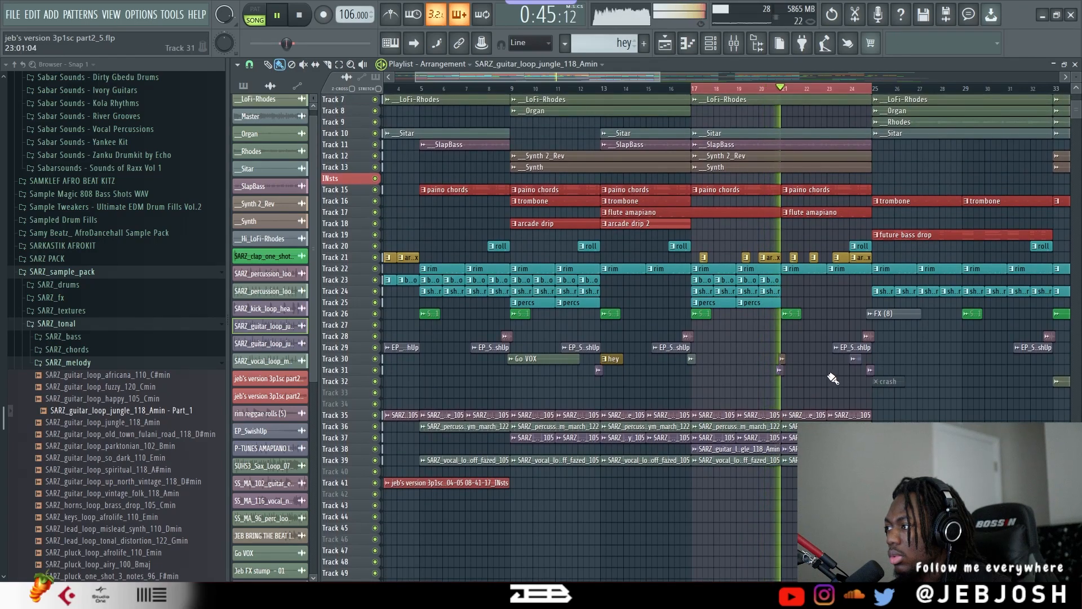
scroll(836, 375, "up", 2)
scroll(835, 375, "up", 2)
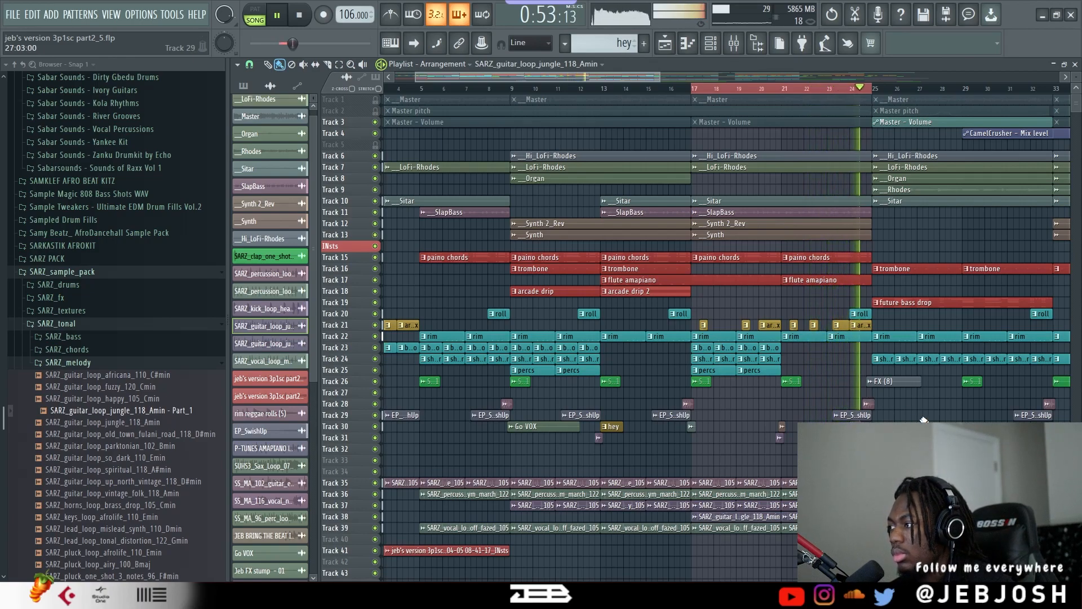
key("space")
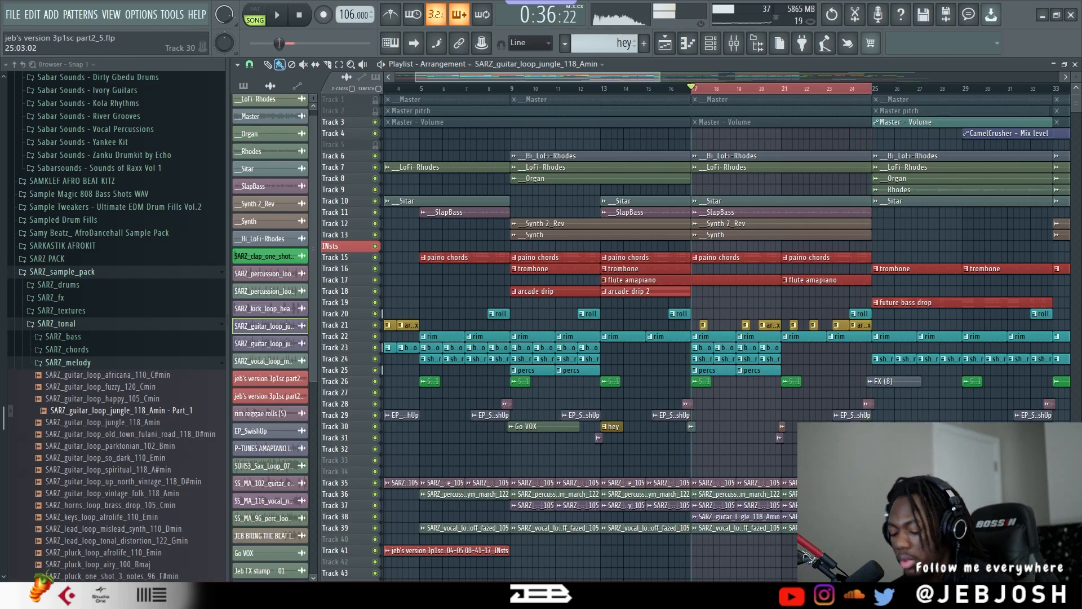
Narrow the playlist's time selection to bars 23 to 25 and play that transition.
scroll(923, 421, "up", 5)
scroll(733, 402, "down", 2)
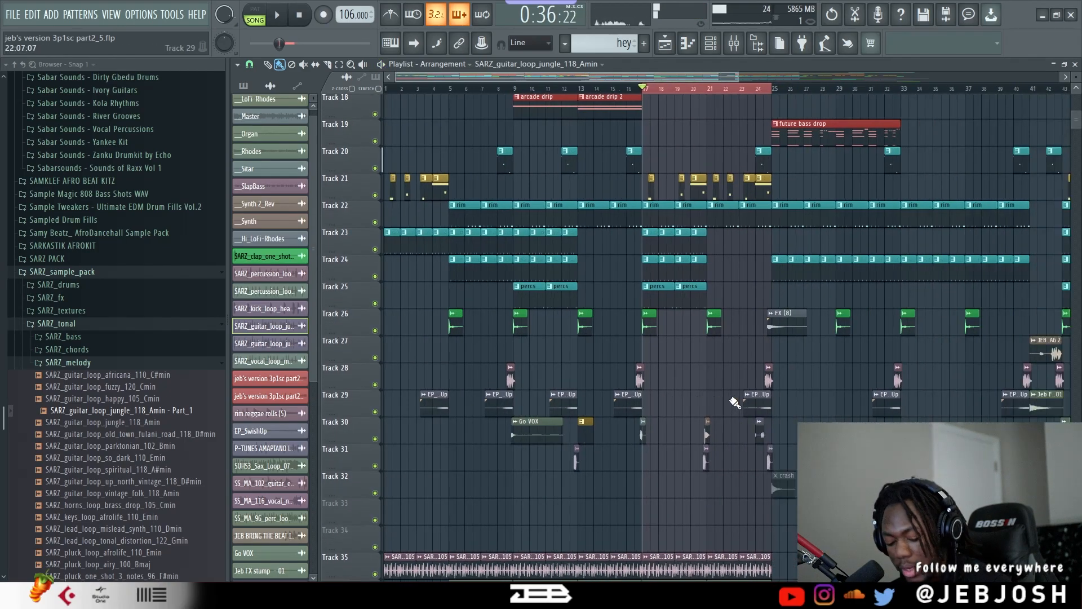
scroll(783, 123, "up", 3)
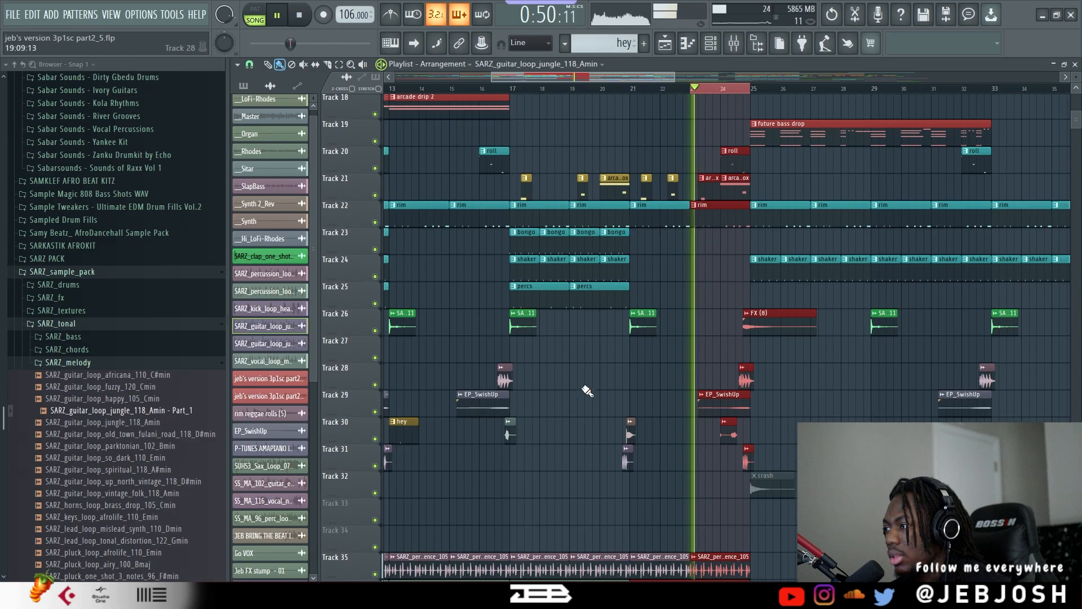
scroll(860, 411, "down", 5)
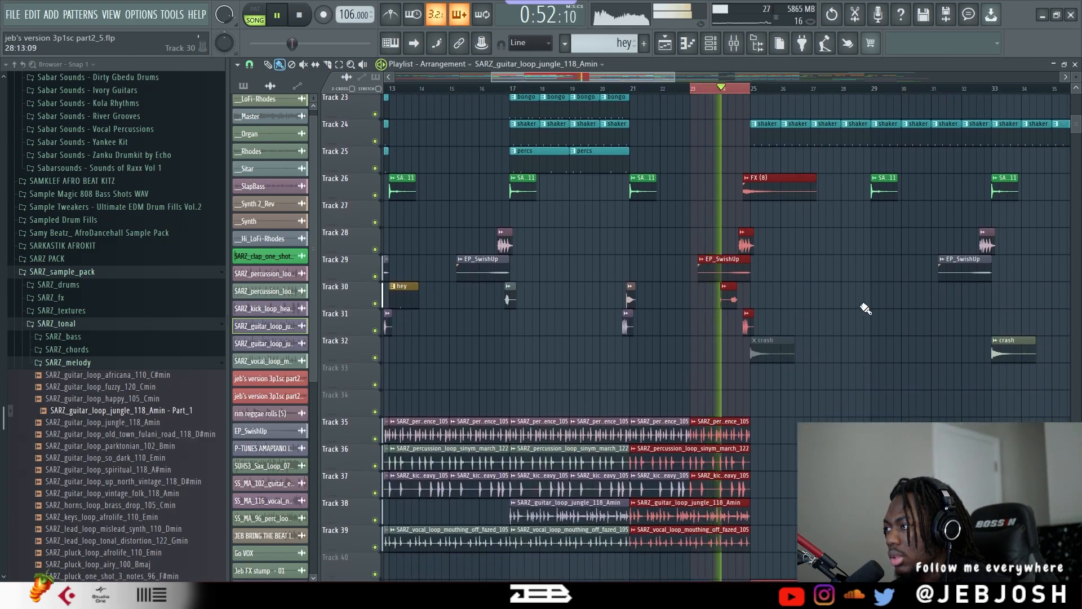
key("space")
Solo Track 30 and play bars 23 to 25 to hear its fill alone.
left_click(374, 303, "ctrl")
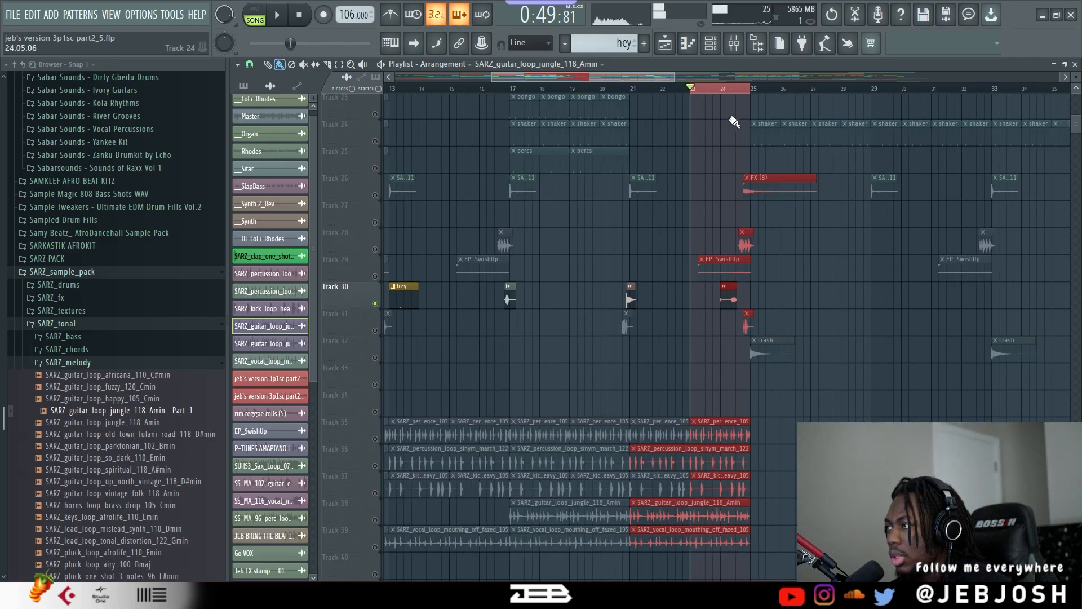
key("space")
key("space")
key("space")
Unmute Tracks 28, 32, 31, 26 and 29 alongside Track 30 to hear the transition effects together.
left_click(374, 249)
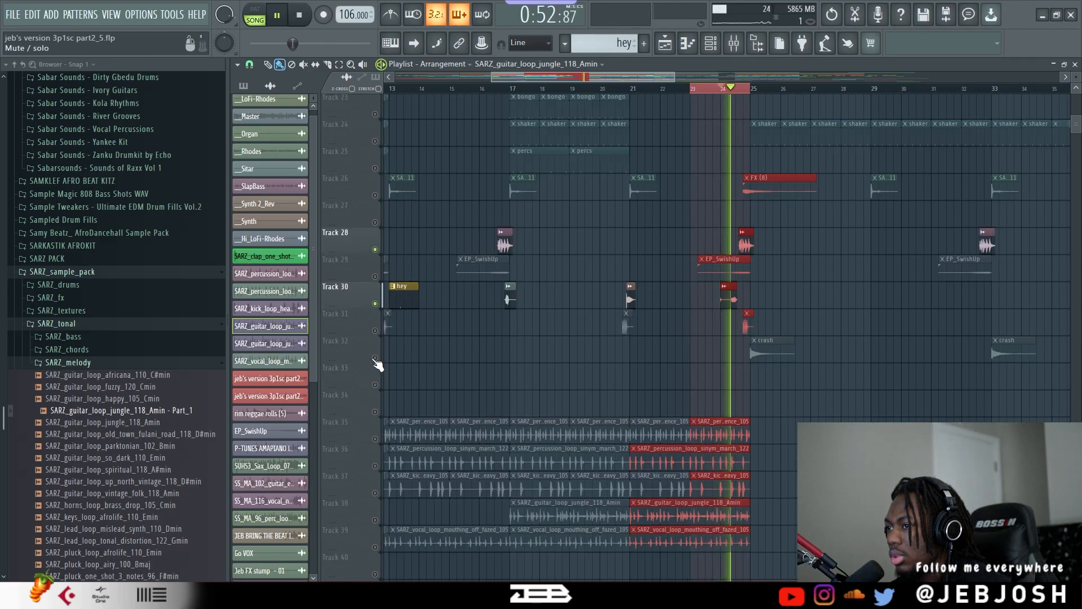
left_click(375, 357)
left_click(374, 330)
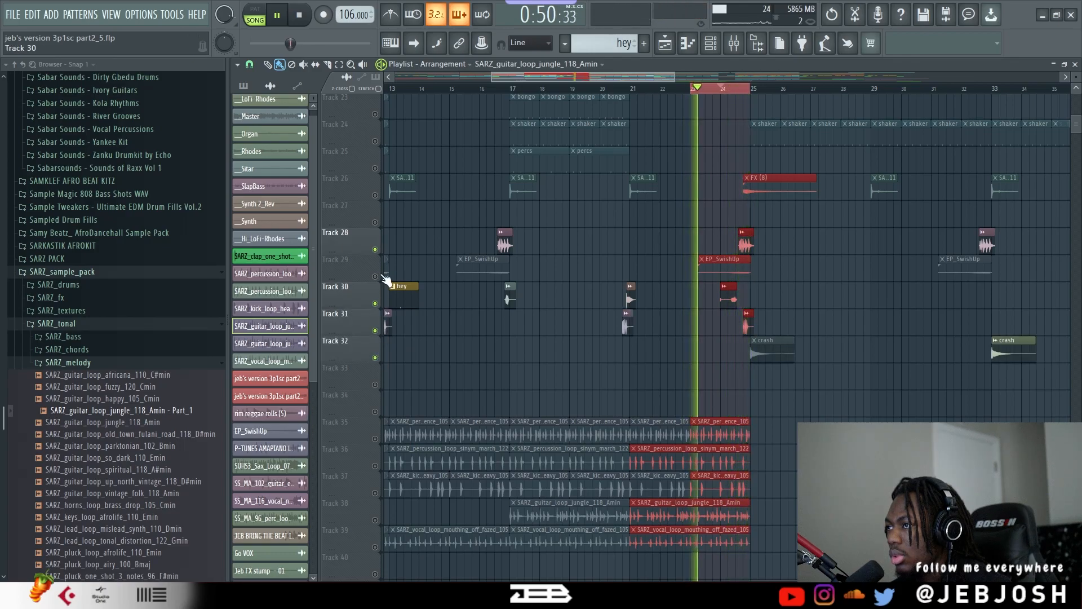
left_click(375, 195)
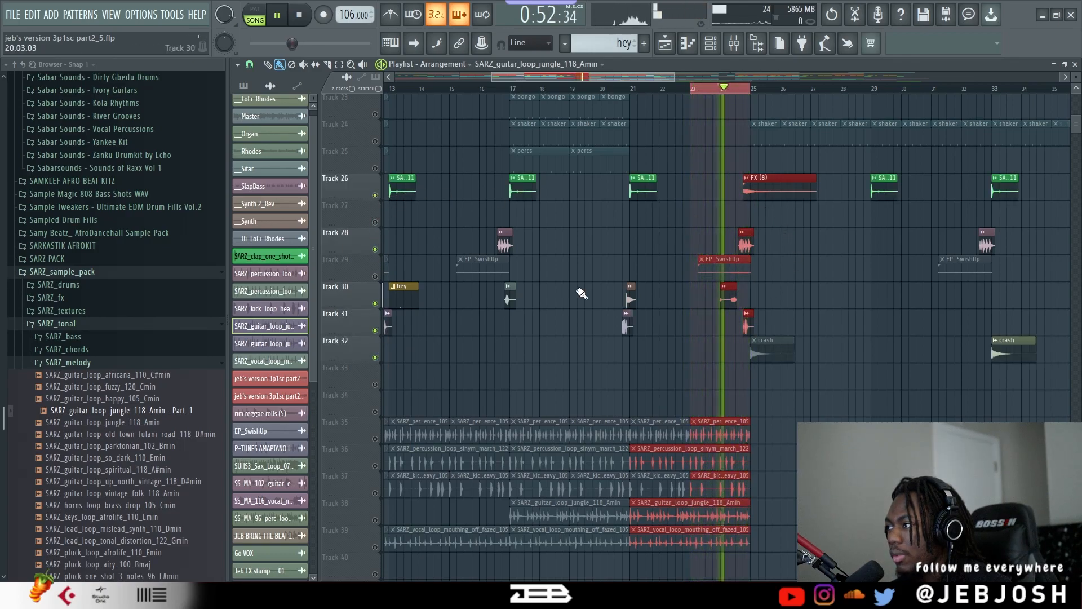
left_click(375, 276)
Stop playback and open the sampler settings of the Rolls & Fills (105BPM) clip on Track 30.
key("space")
double_click(726, 299)
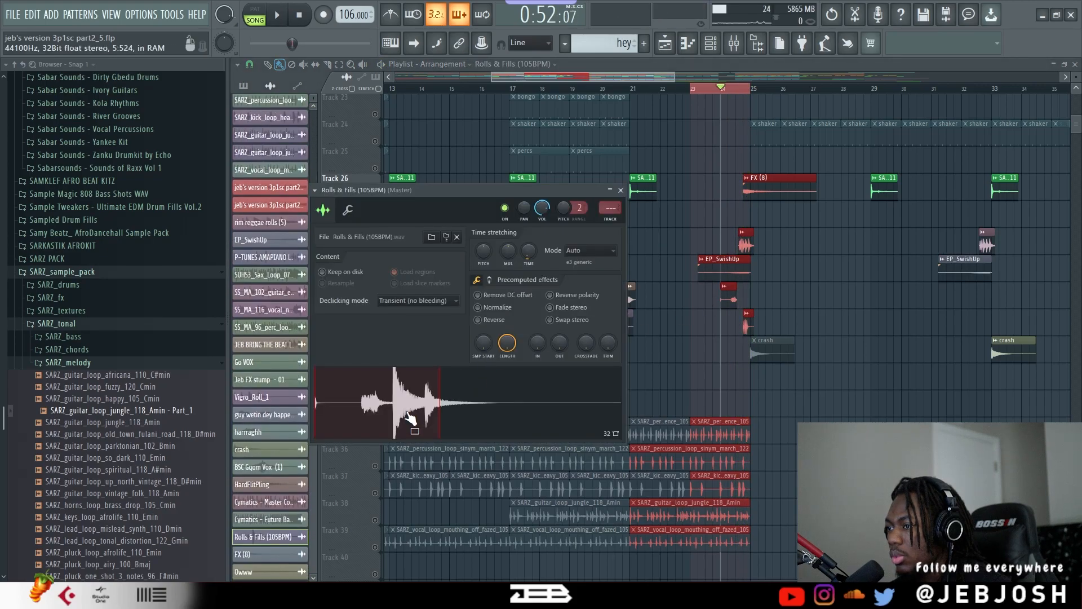
Check the source folders of the Rolls & Fills (105BPM) and FX (8) samples from their sampler settings.
left_click(432, 237)
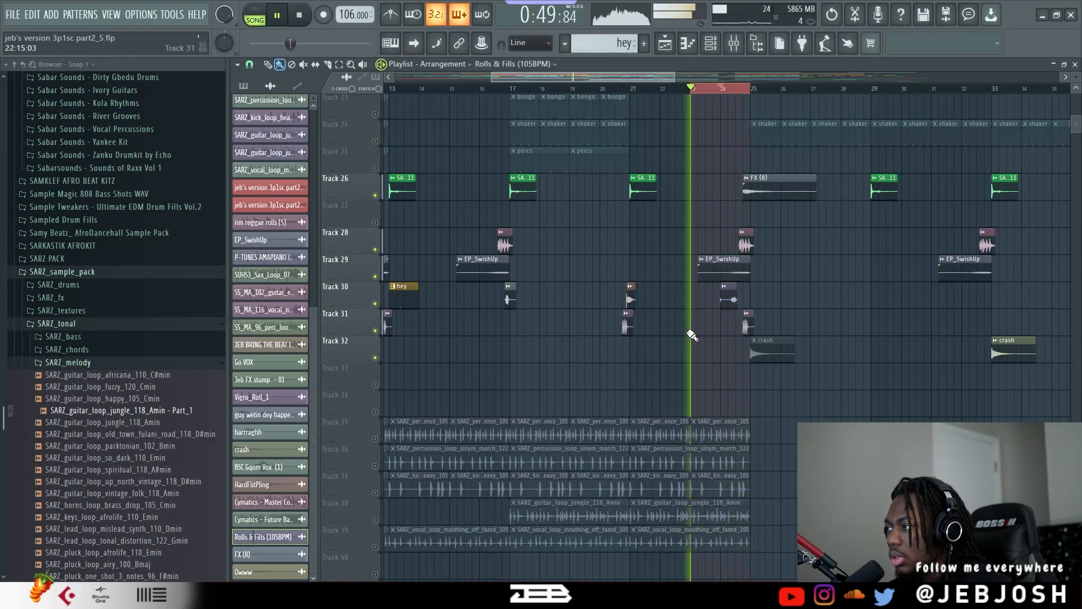
key("space")
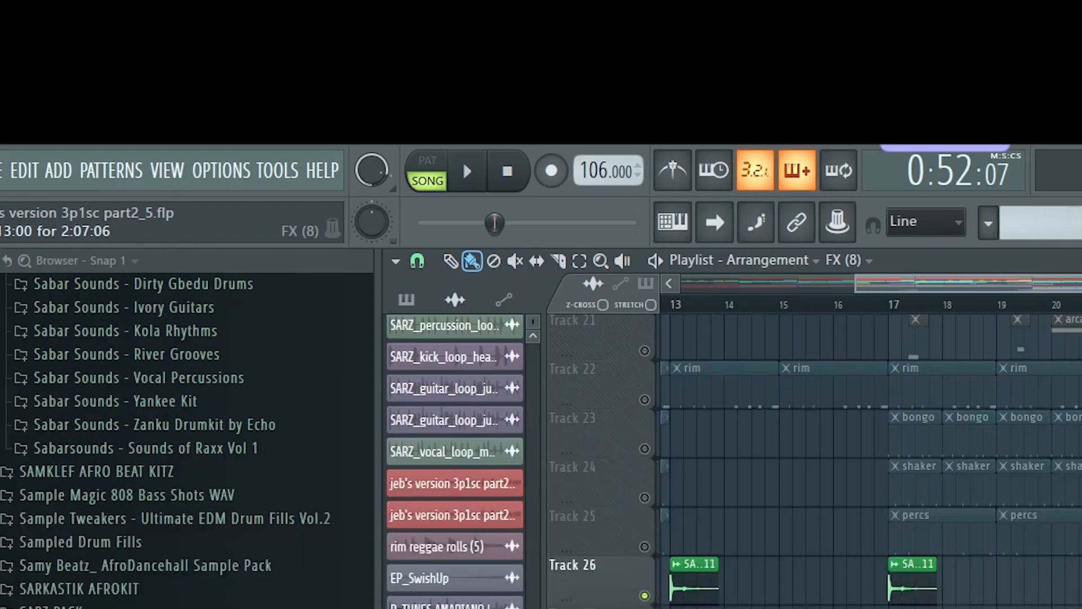
double_click(779, 239)
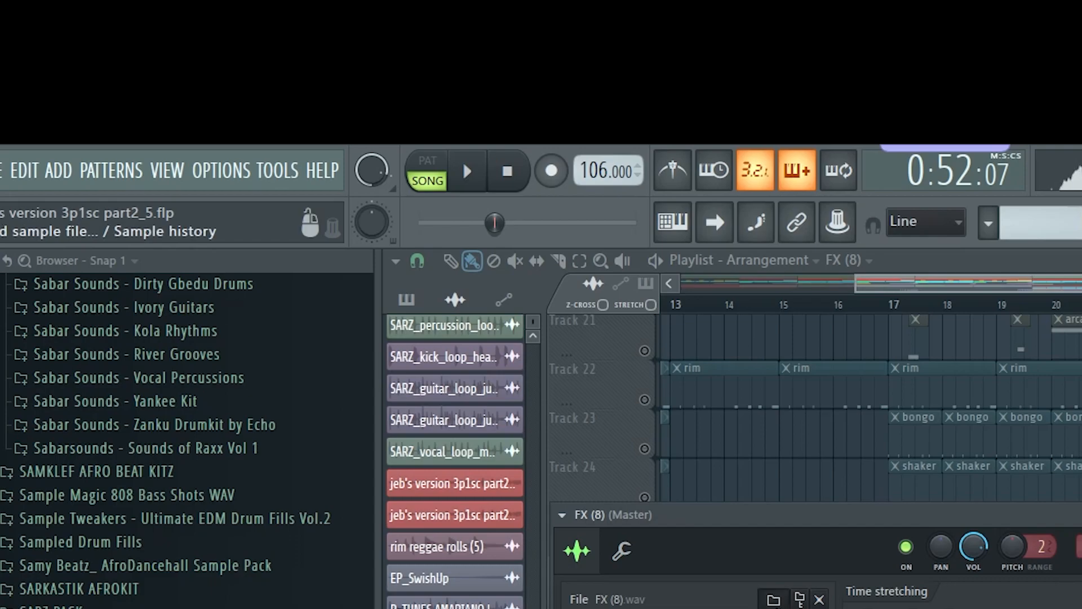
left_click(773, 598)
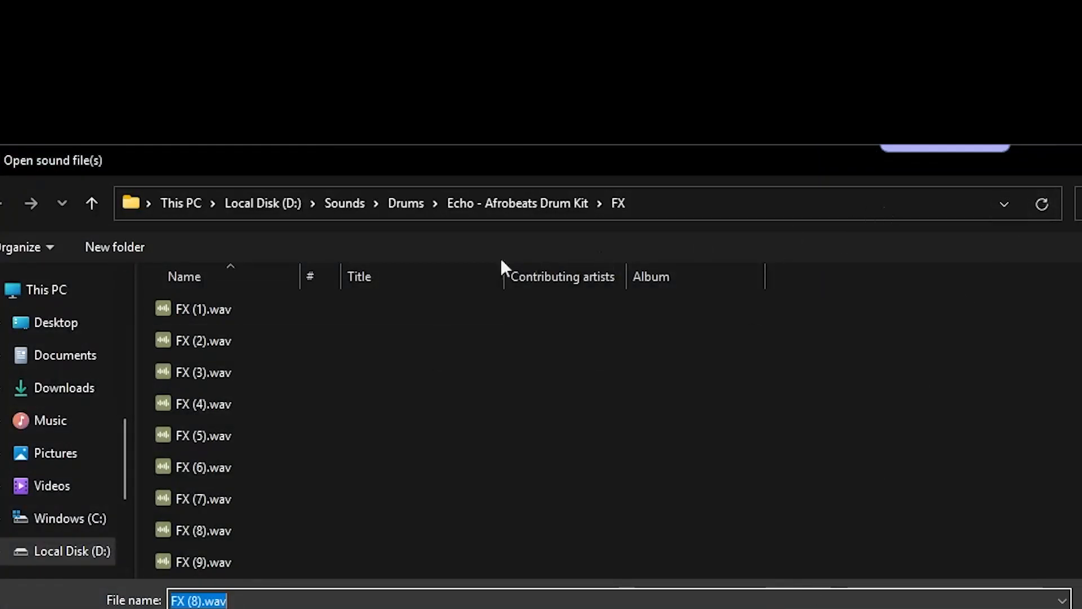
key("Return")
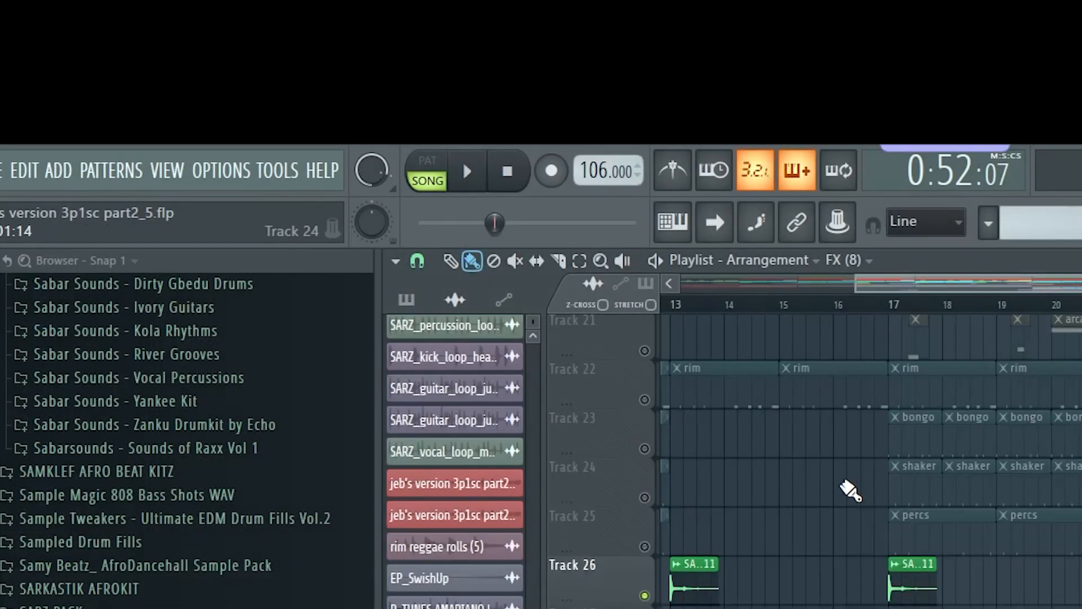
Clear the time selection, inspect the HardFlitPling clip's sampler settings on Track 30, and play the transition just before bar 21.
key("space")
key("space")
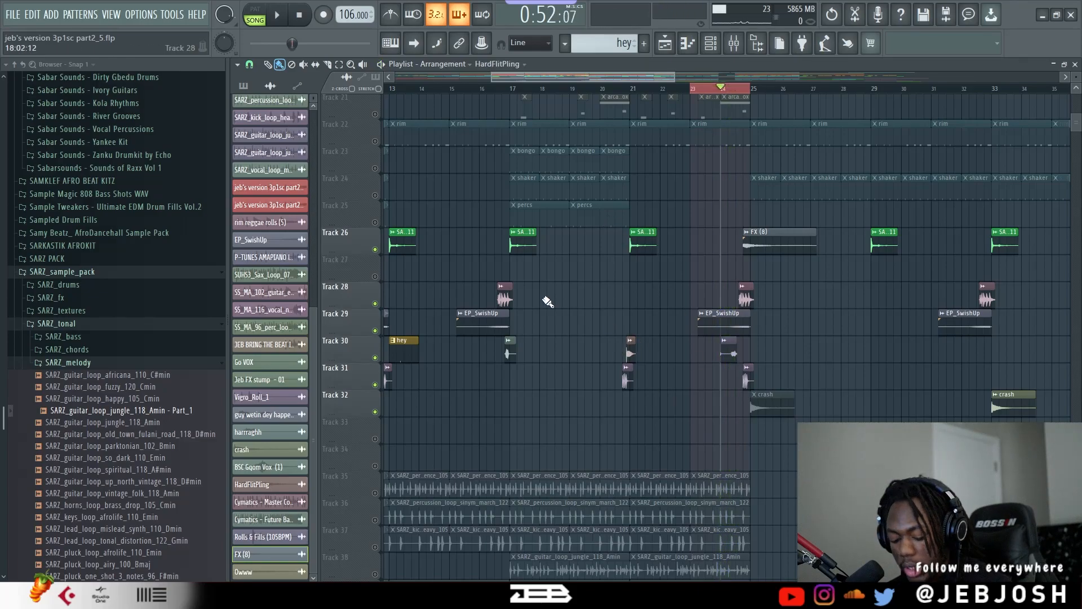
key("ctrl+d")
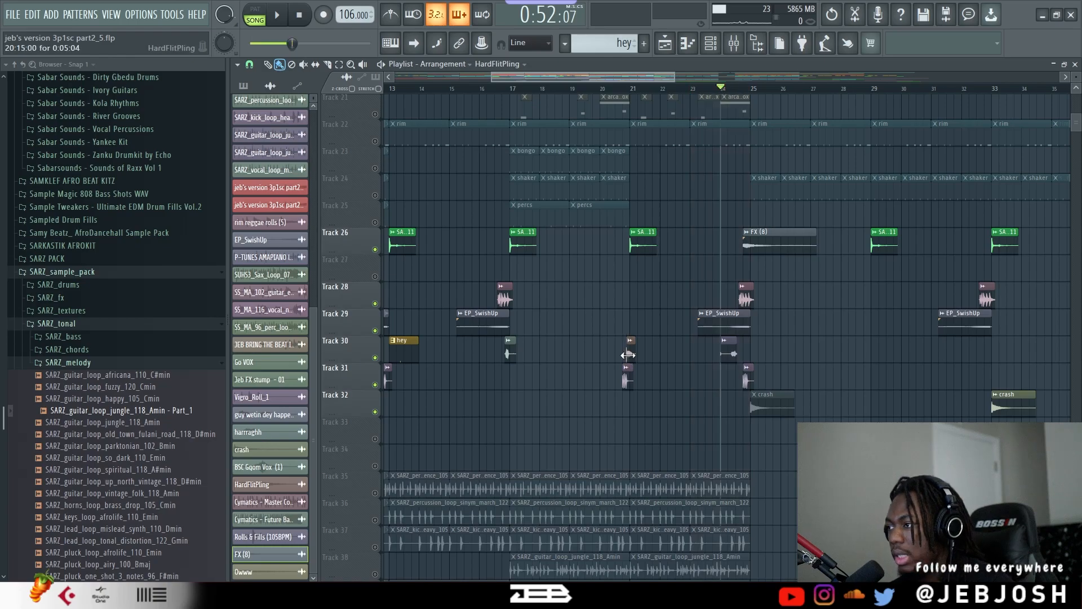
double_click(627, 354)
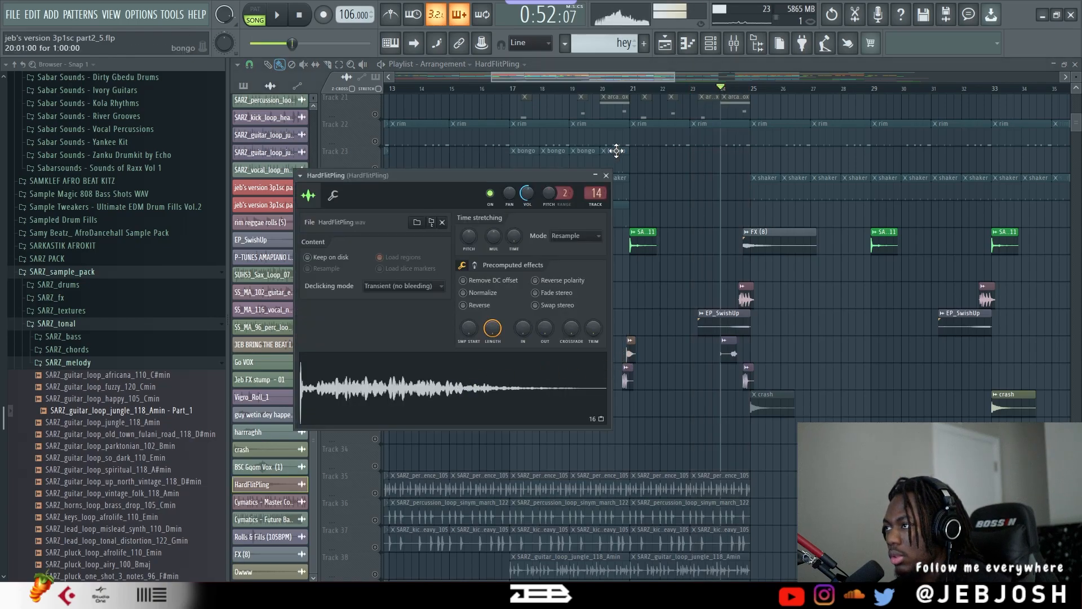
left_click(606, 176)
left_click(613, 89)
key("space")
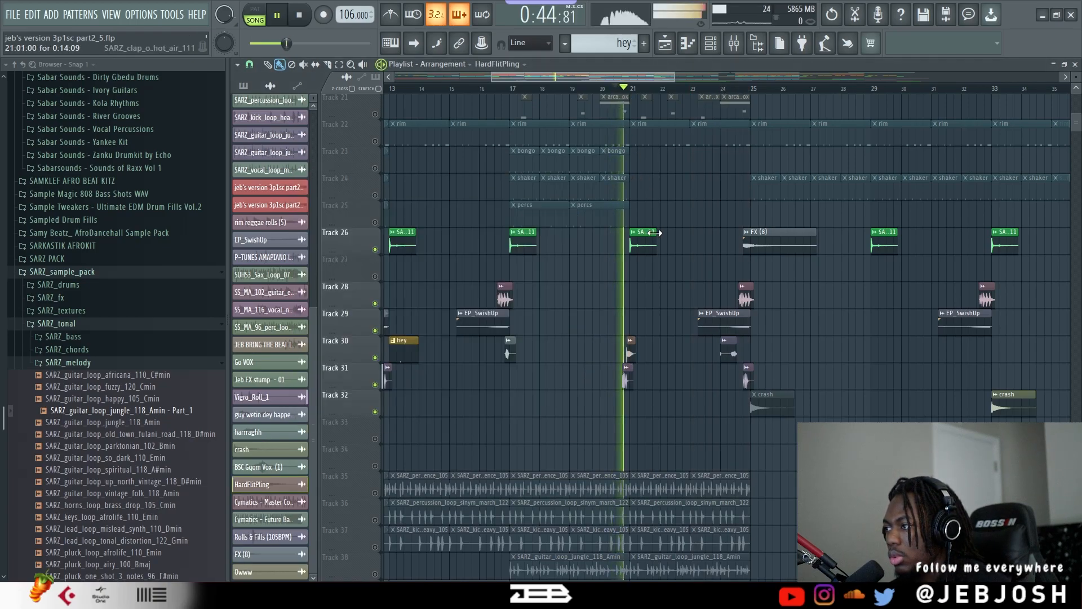
key("space")
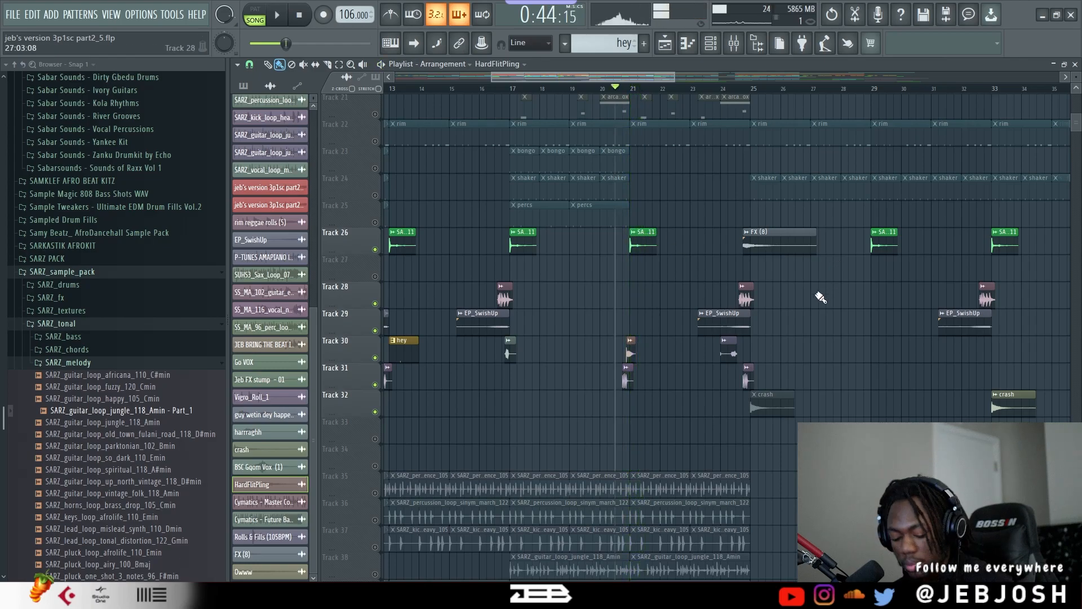
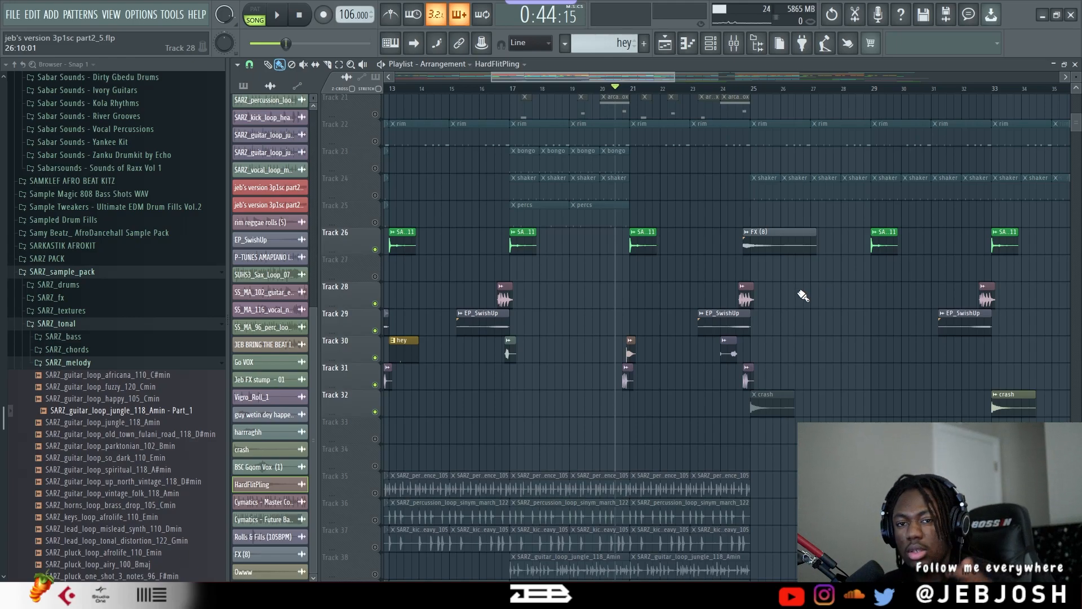
Play the transition from bar 24 with all tracks, and set the playlist's time selection to bars 25 to 41.
scroll(772, 313, "down", 10)
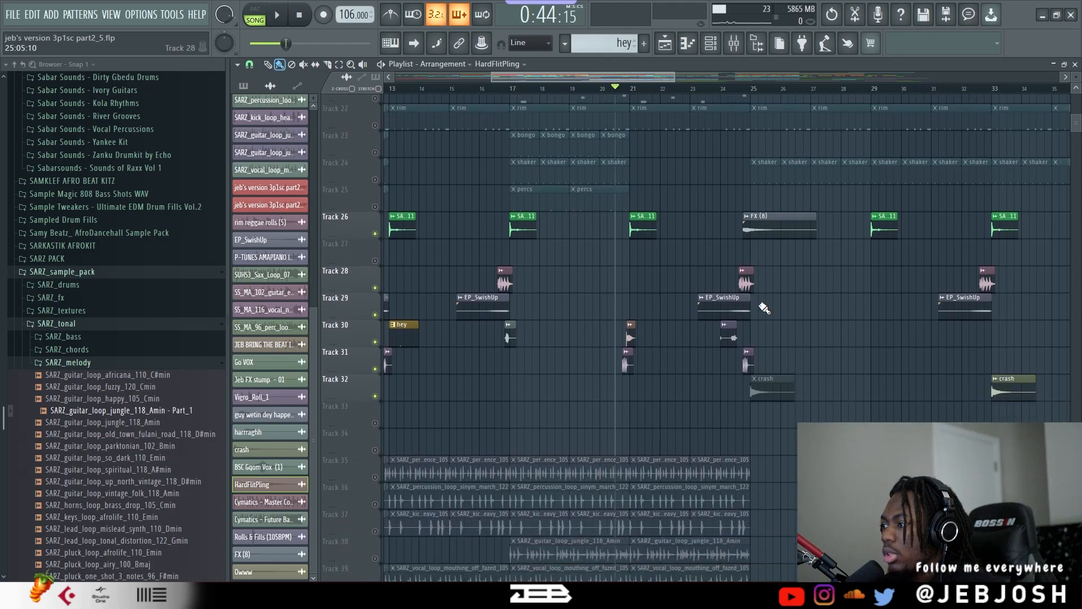
scroll(795, 285, "down", 6)
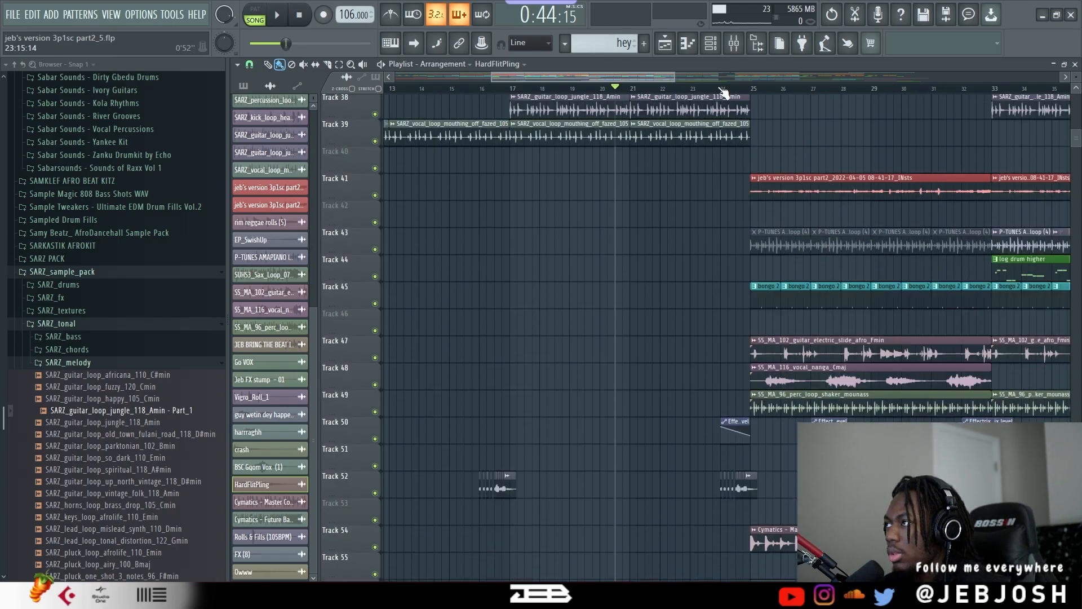
left_click(723, 89)
key("space")
scroll(792, 214, "down", 3)
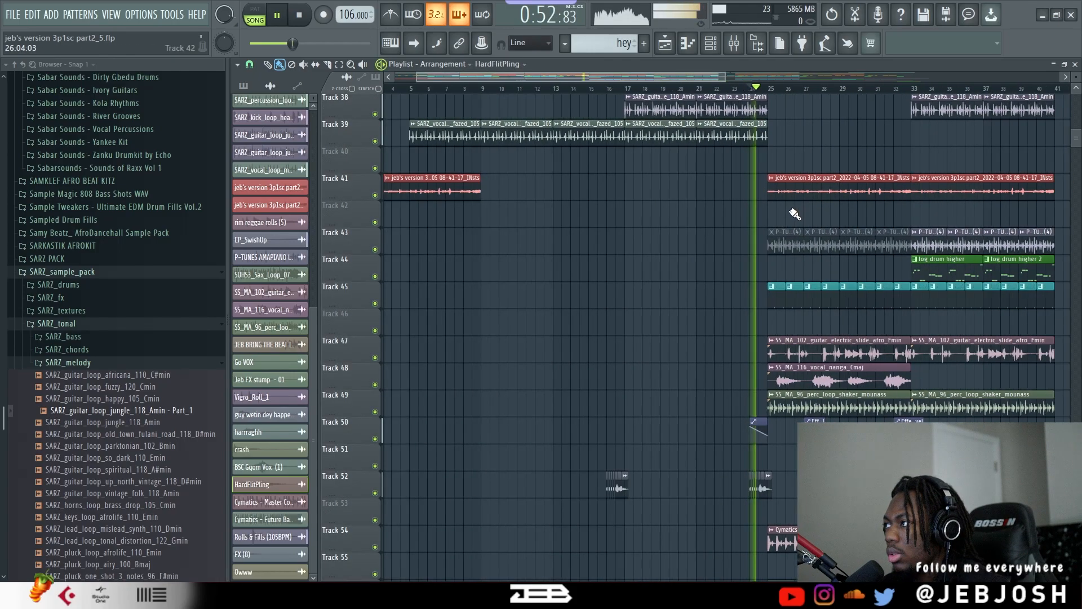
scroll(792, 214, "down", 1)
left_click_drag(799, 90, 641, 110)
scroll(694, 168, "up", 12)
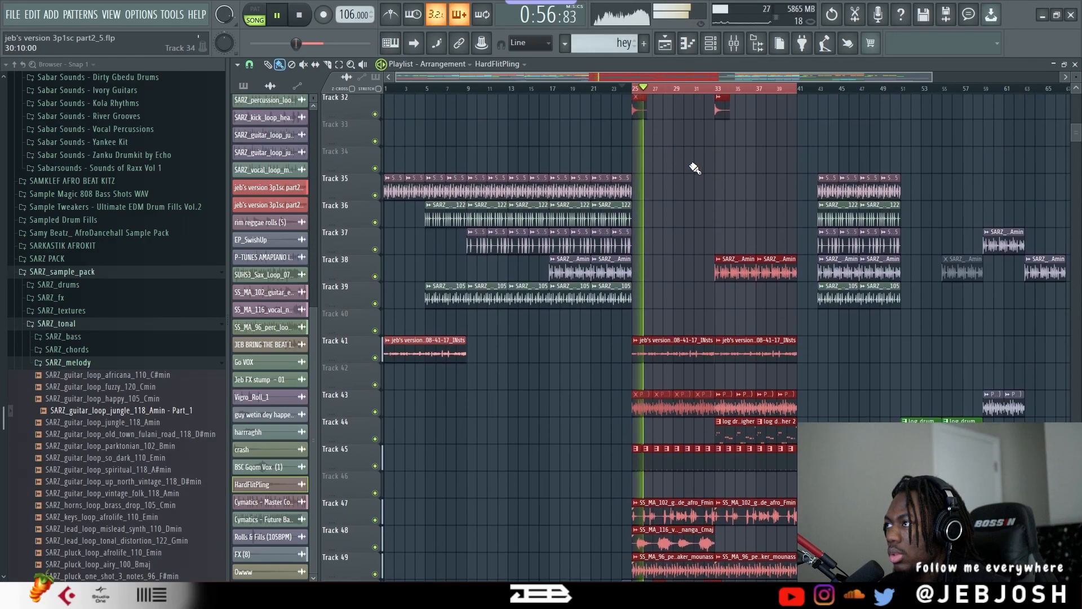
key("space")
Play the selected bars 25 to 41 from the start with all tracks active, and examine the clips in that section.
scroll(695, 168, "down", 13)
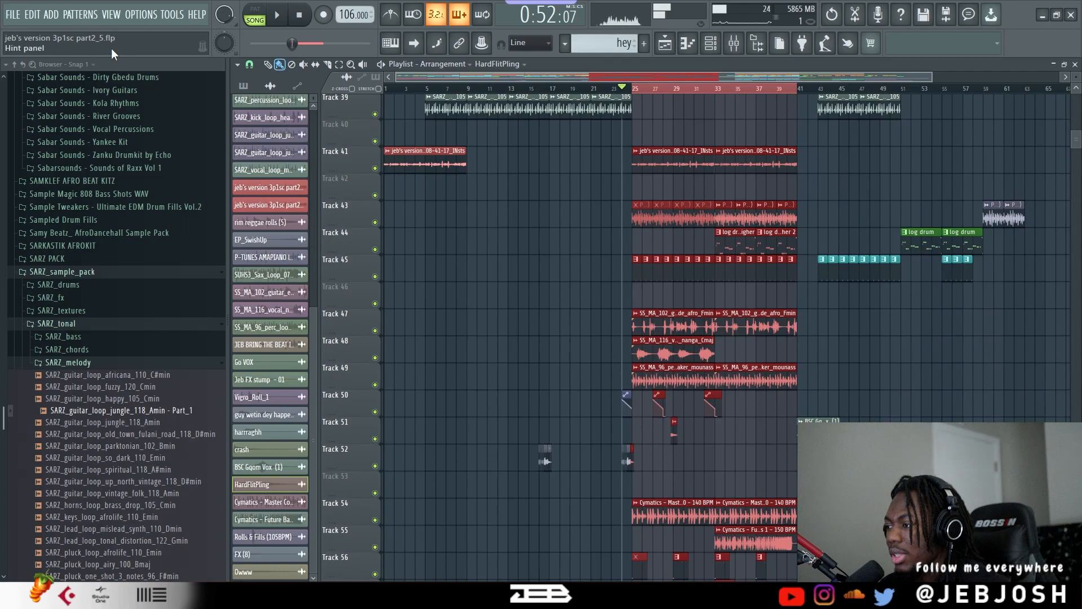
left_click(301, 11)
scroll(625, 370, "down", 5)
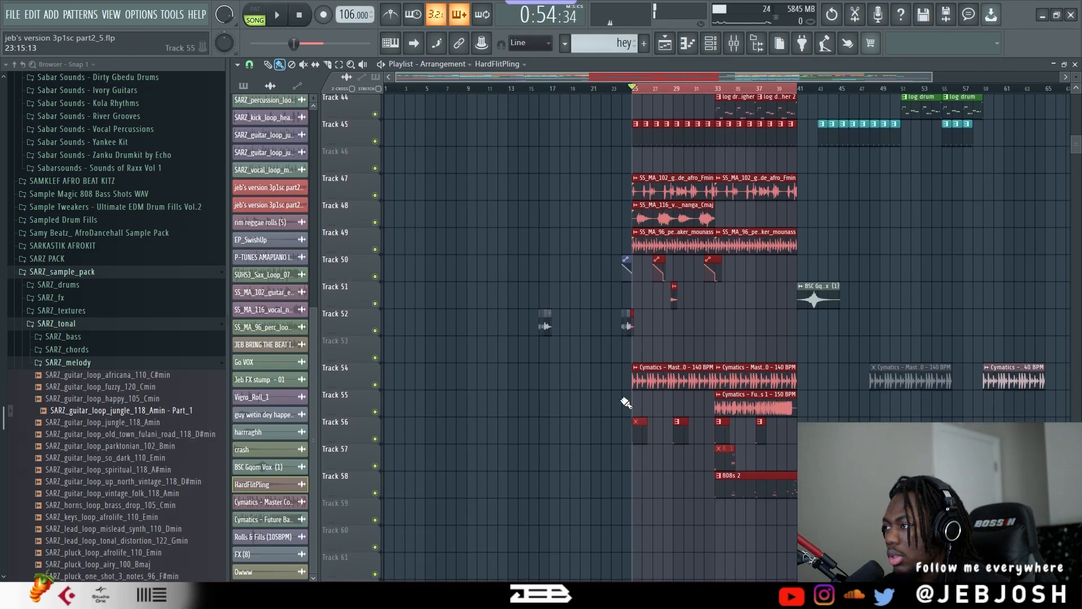
scroll(624, 402, "up", 4)
scroll(535, 349, "up", 17)
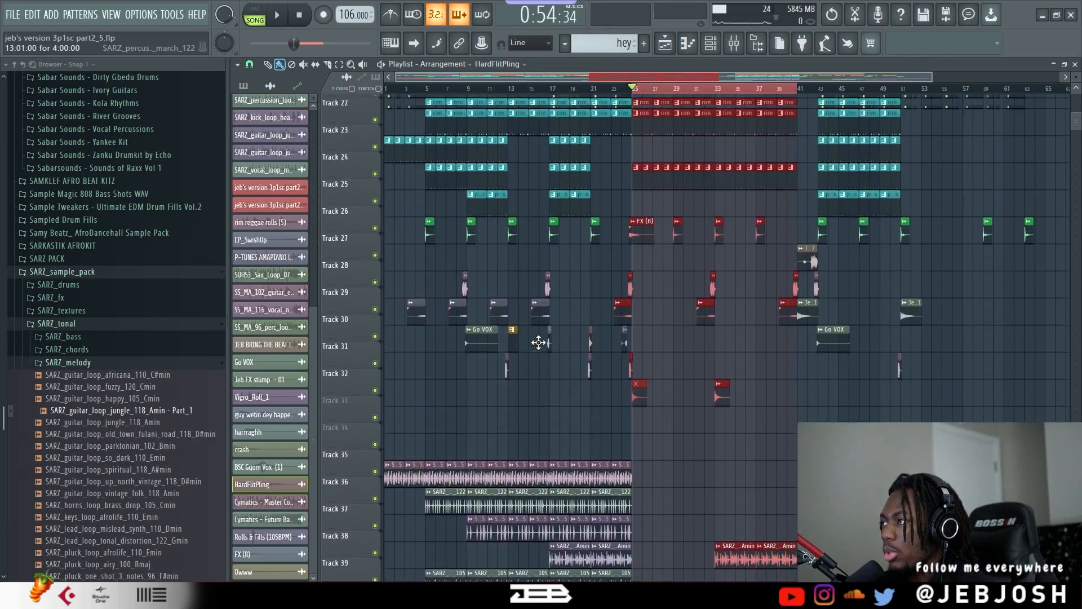
scroll(538, 342, "up", 3)
scroll(539, 343, "up", 7)
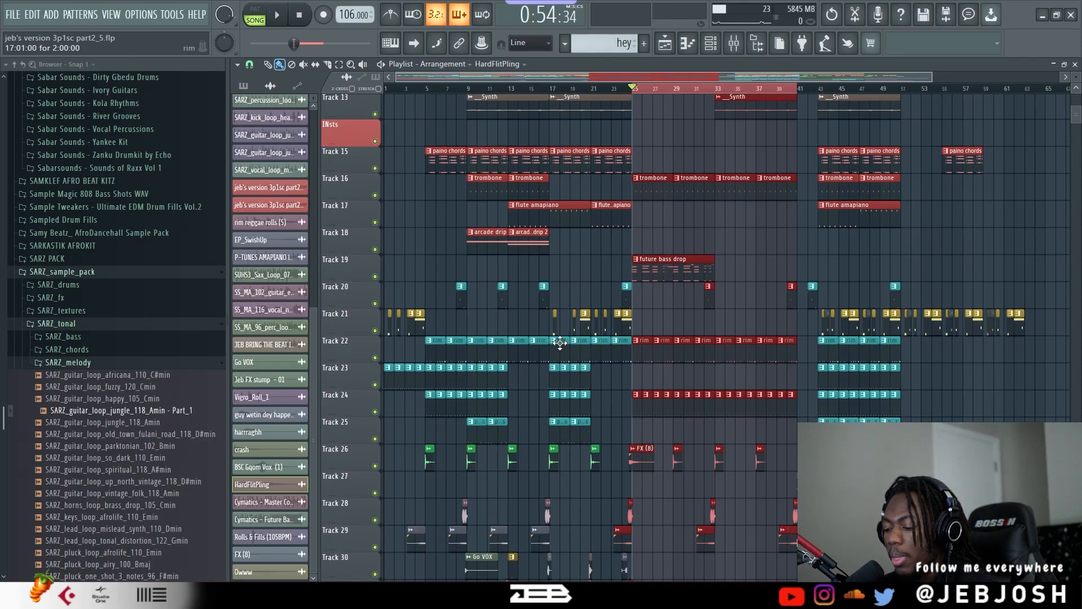
key("space")
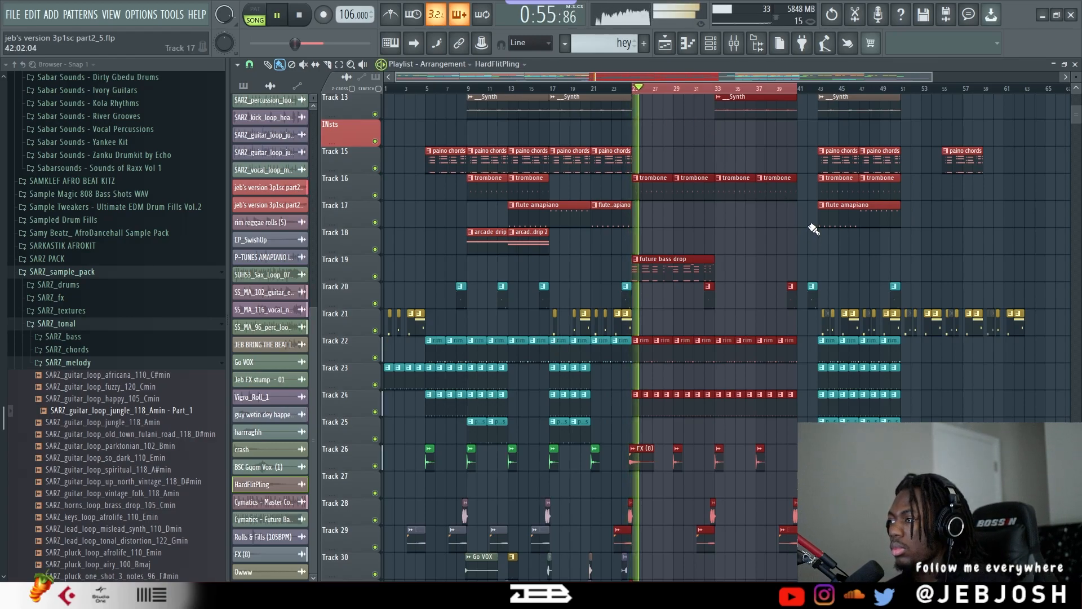
scroll(815, 327, "down", 3)
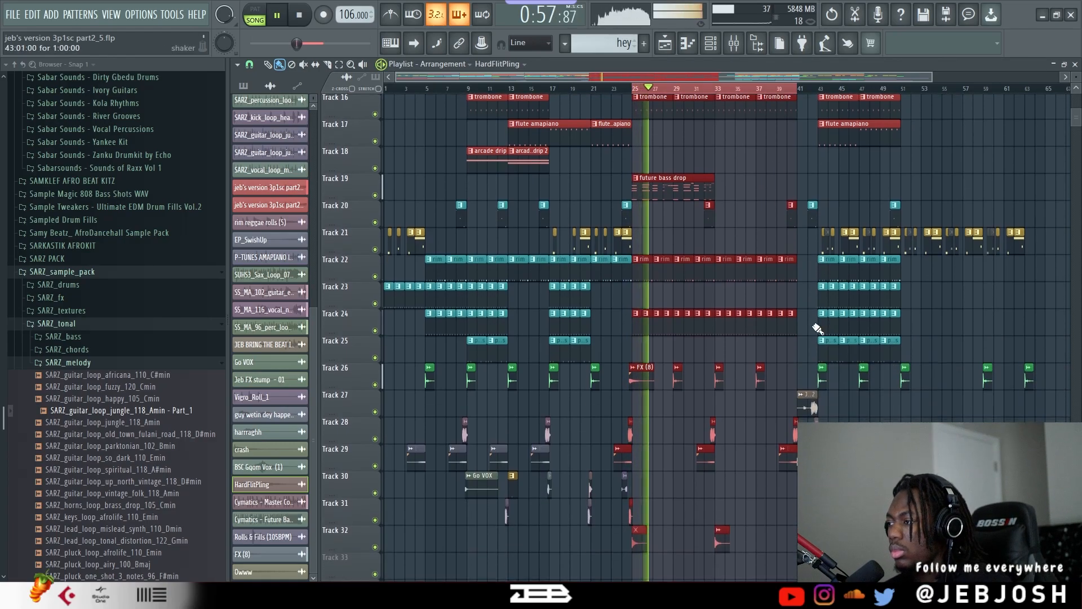
scroll(815, 327, "down", 4)
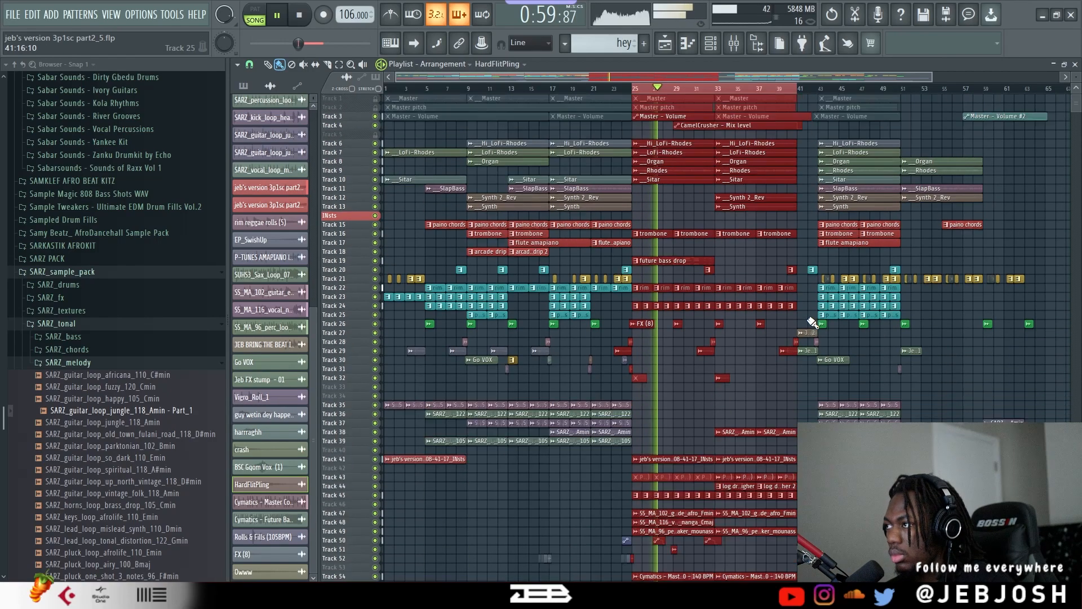
scroll(845, 323, "down", 3)
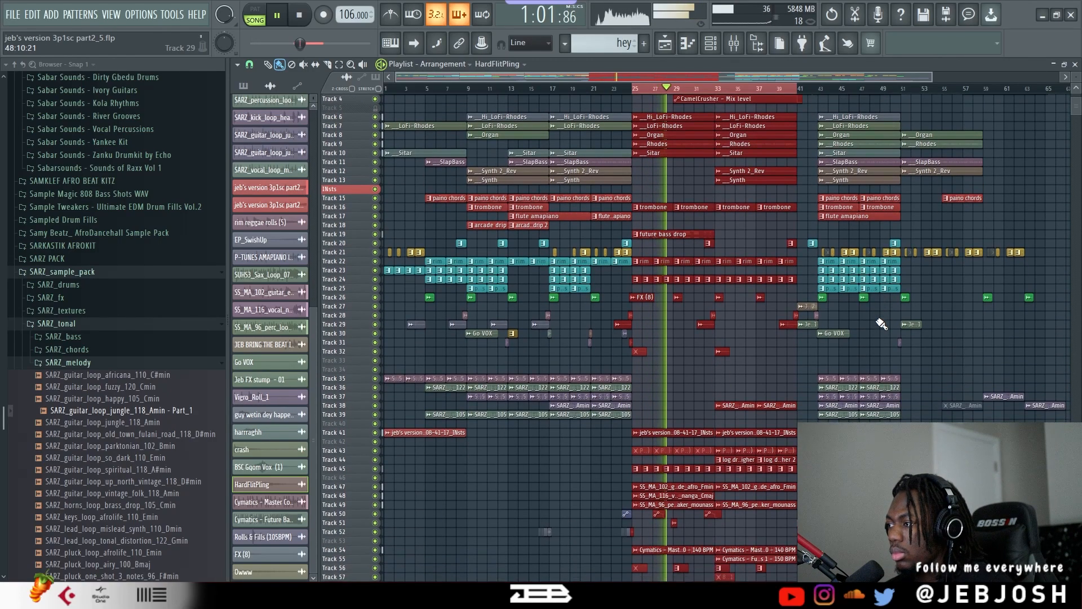
scroll(832, 337, "down", 2)
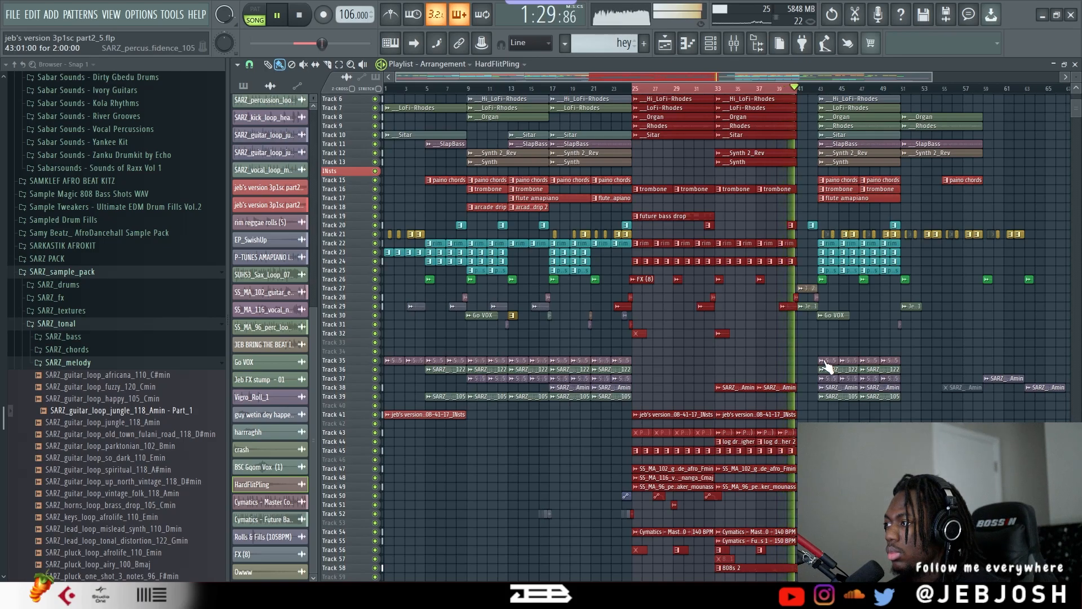
key("space")
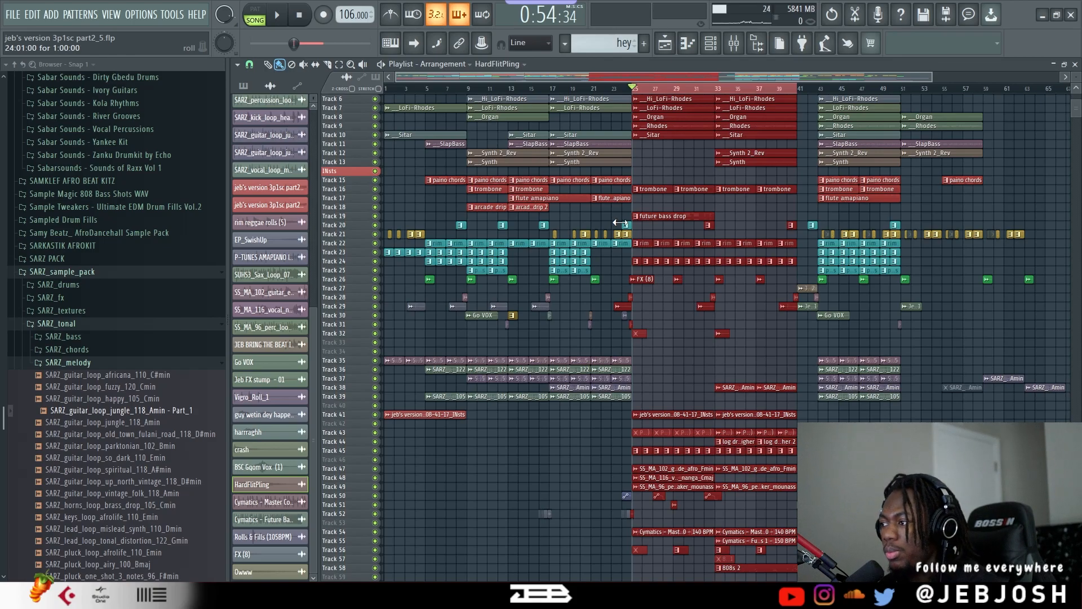
Solo Track 19 and play from bar 25 to hear the future bass drop alone.
scroll(621, 244, "up", 4)
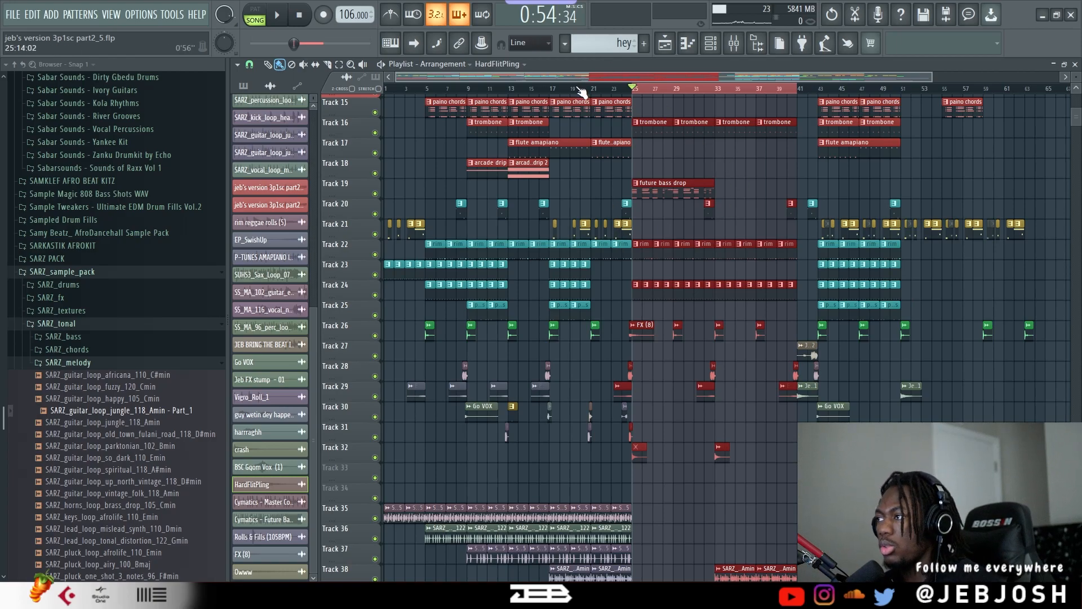
left_click(379, 193, "ctrl")
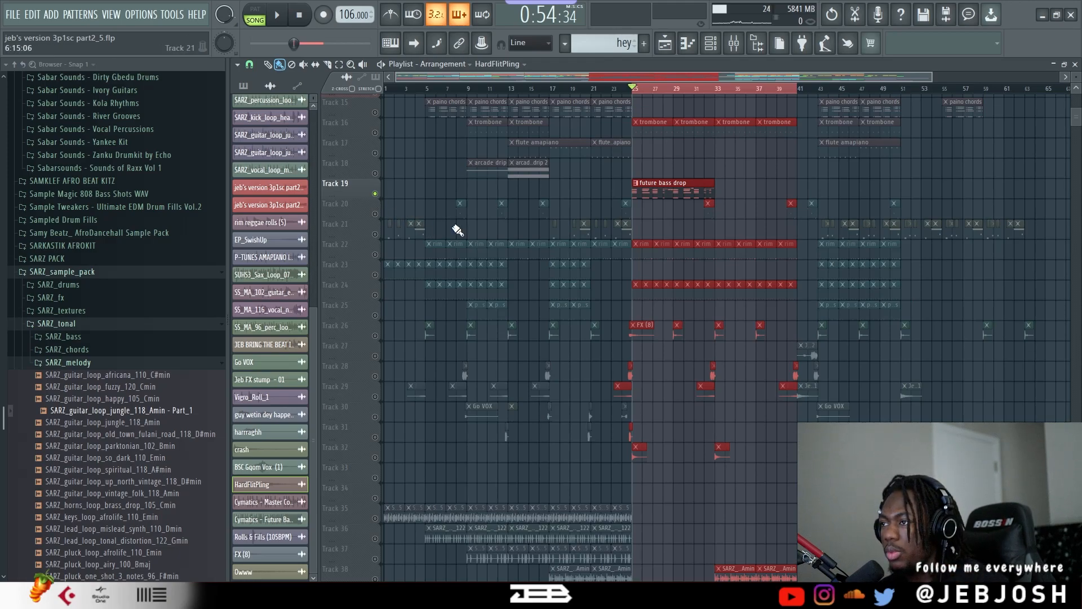
key("space")
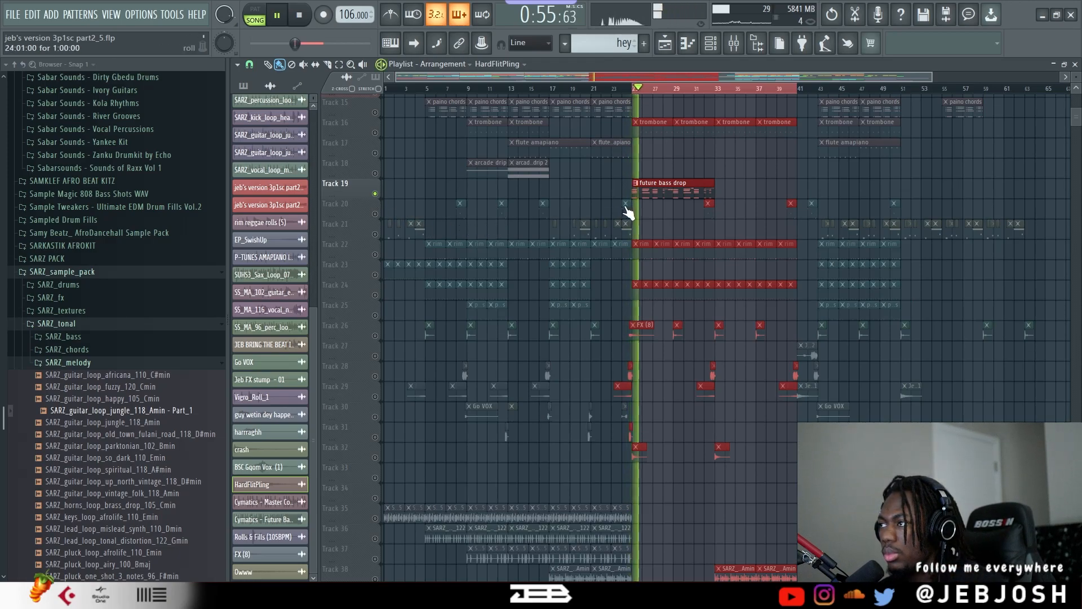
scroll(568, 291, "down", 6)
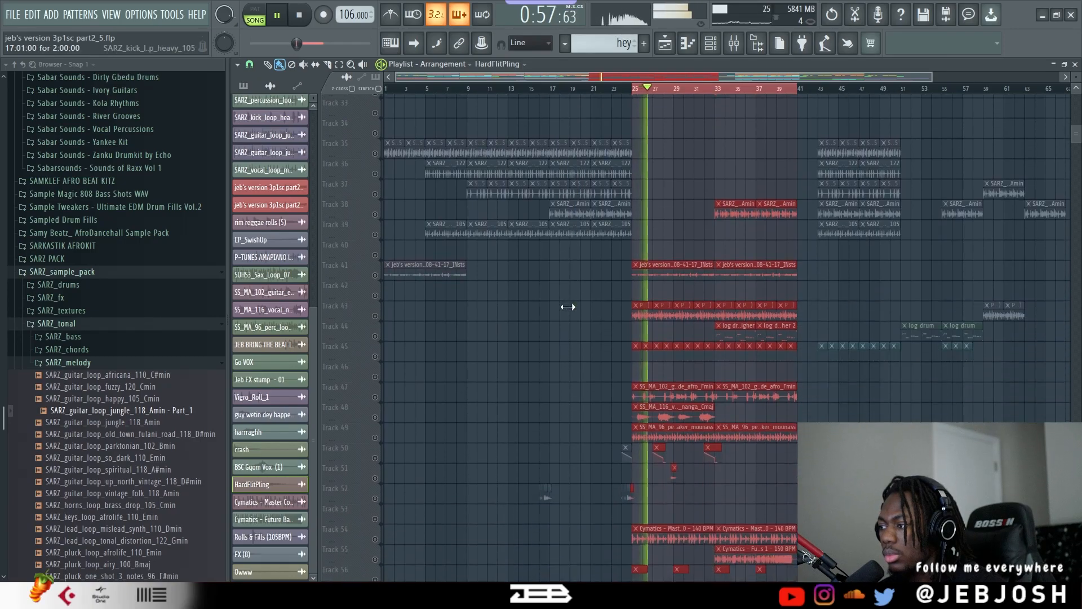
key("space")
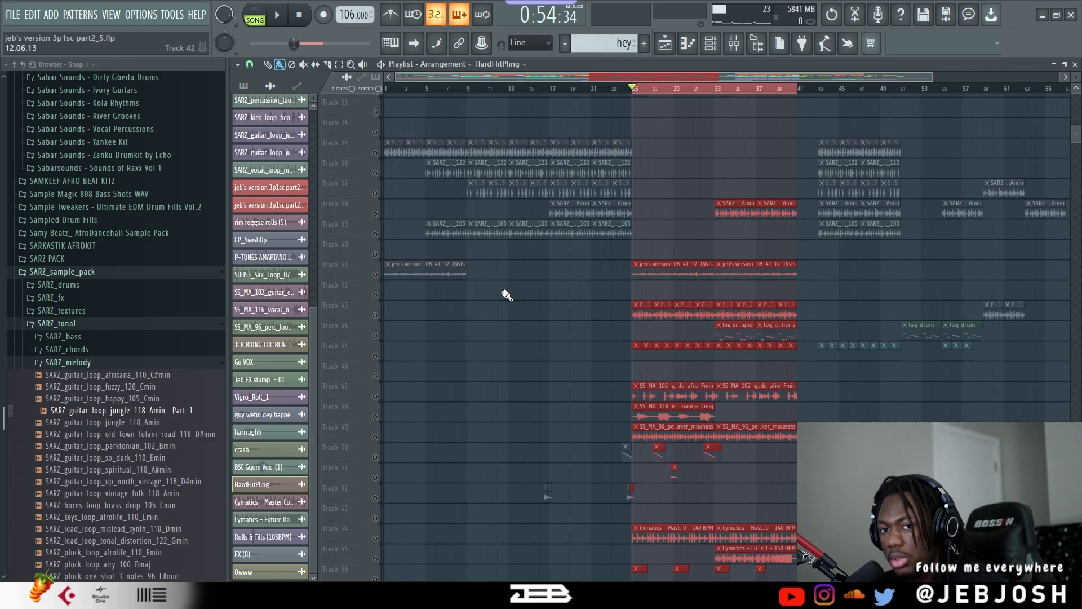
Locate Full Drum Loop 10 - 140 BPM in the Cymatics Future Bass Starter Pack's full drum loops and preview it.
mouse_move(663, 544)
left_click(740, 533)
left_click_drag(6, 393, 46, 131)
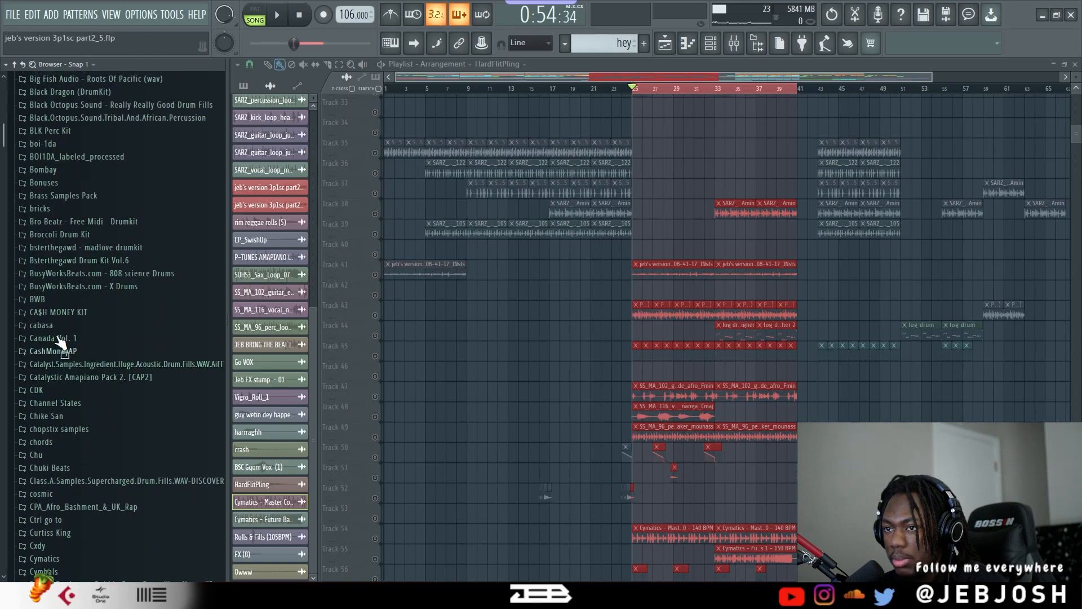
scroll(88, 424, "down", 4)
left_click(74, 429)
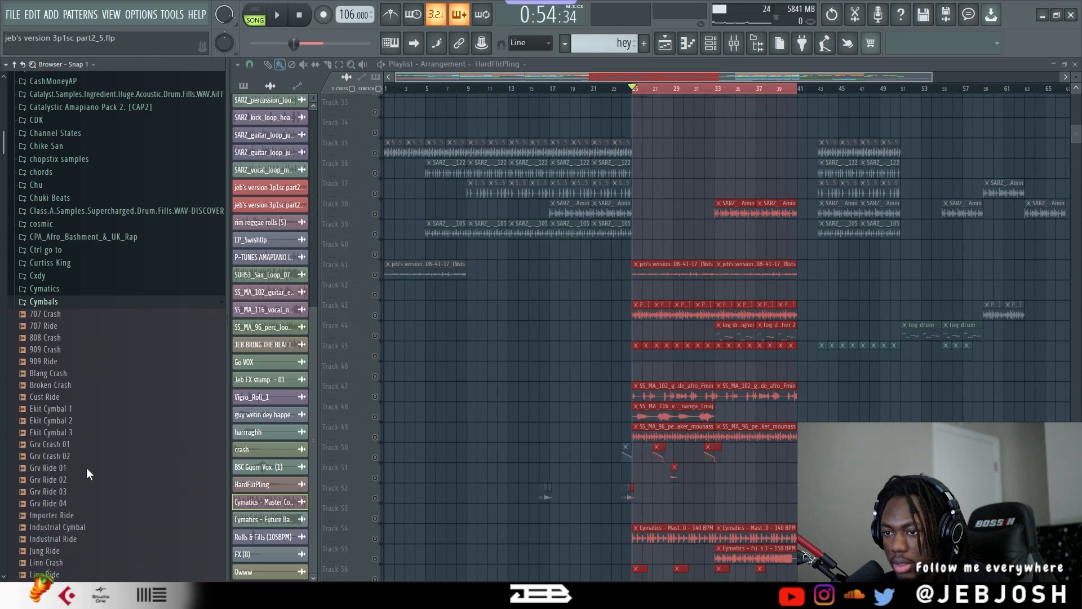
left_click(51, 227)
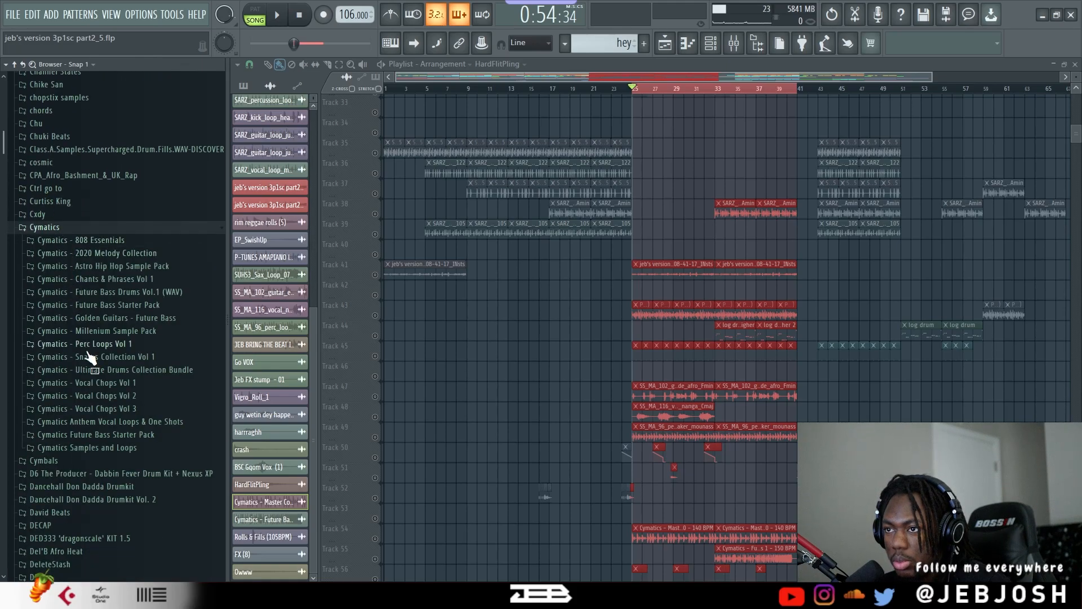
left_click(113, 309)
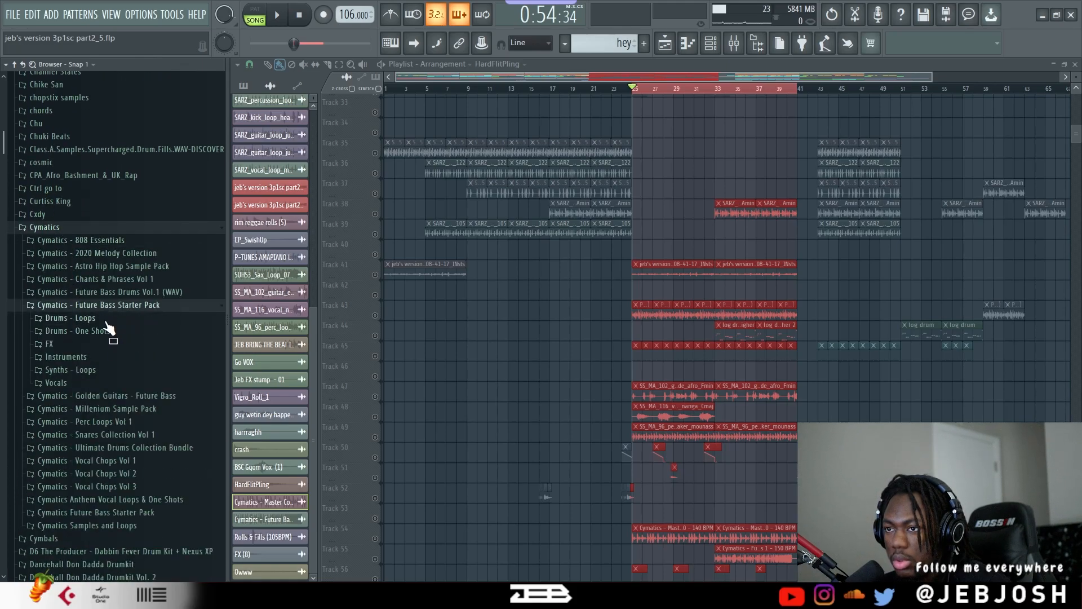
left_click(107, 318)
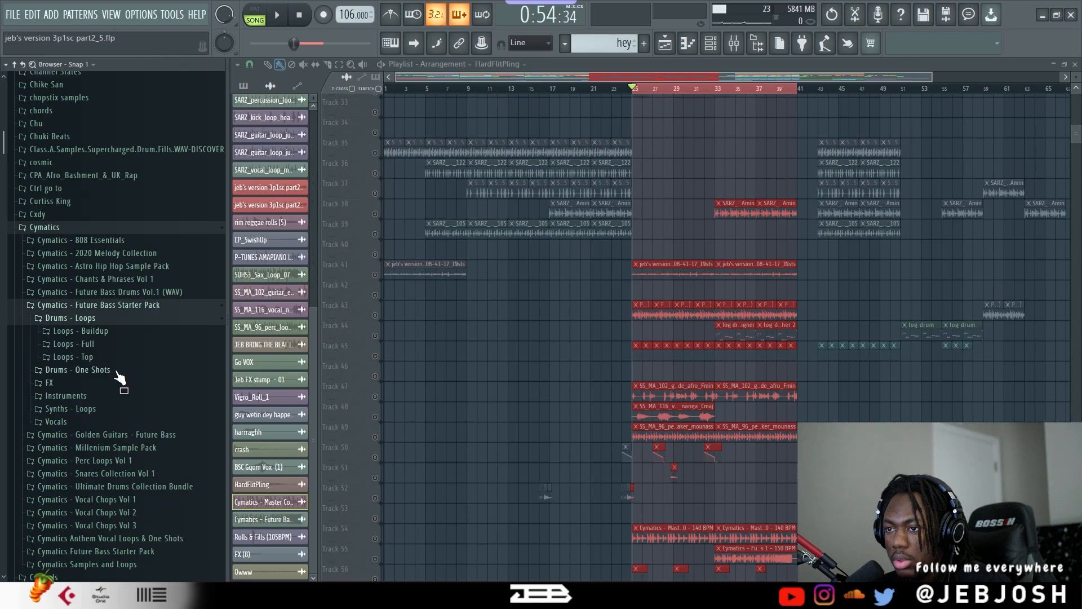
left_click(111, 345)
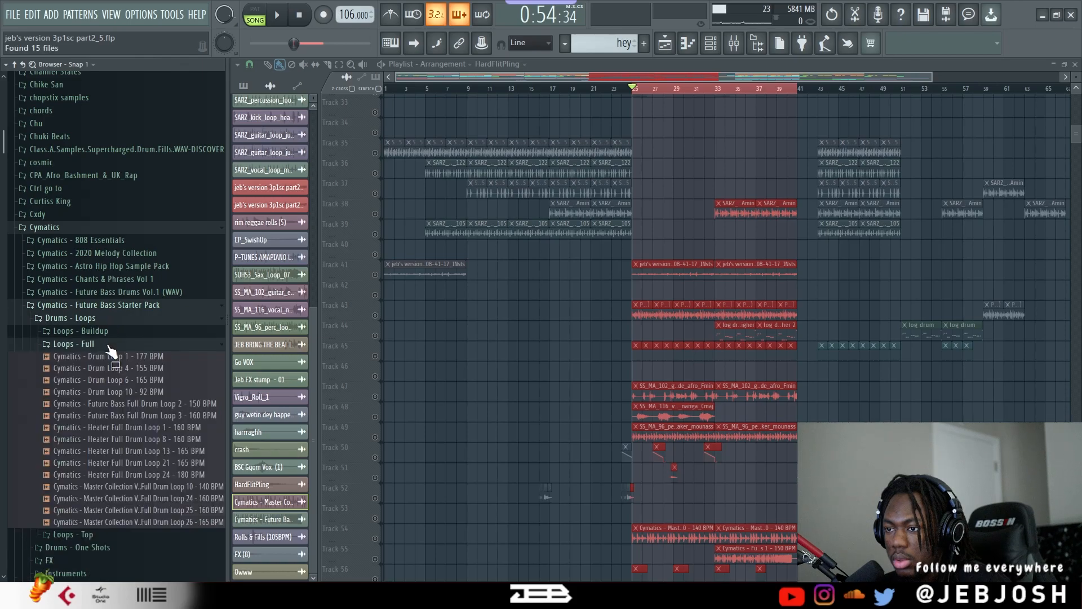
left_click(167, 489)
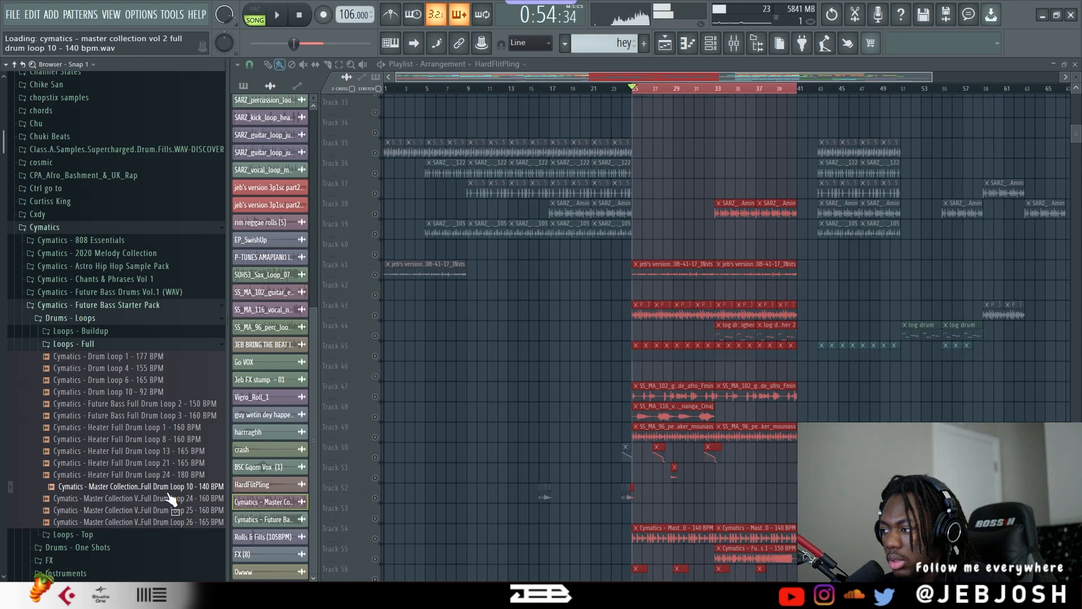
Open the sampler settings of the Cymatics Full Drum Loop 10 clip on Track 54 and audition its waveform.
double_click(658, 538)
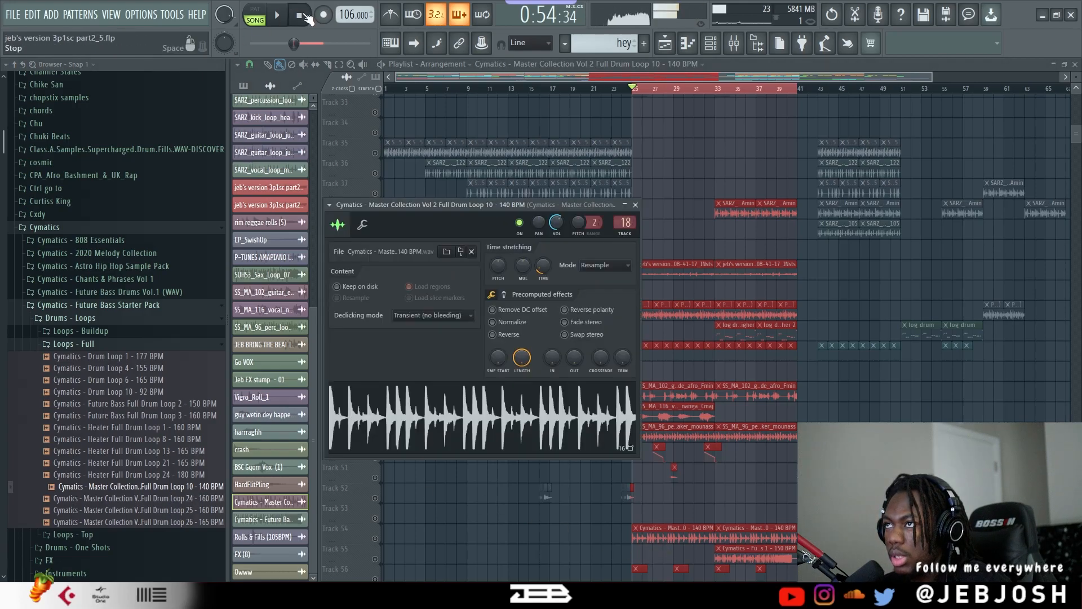
left_click(466, 424)
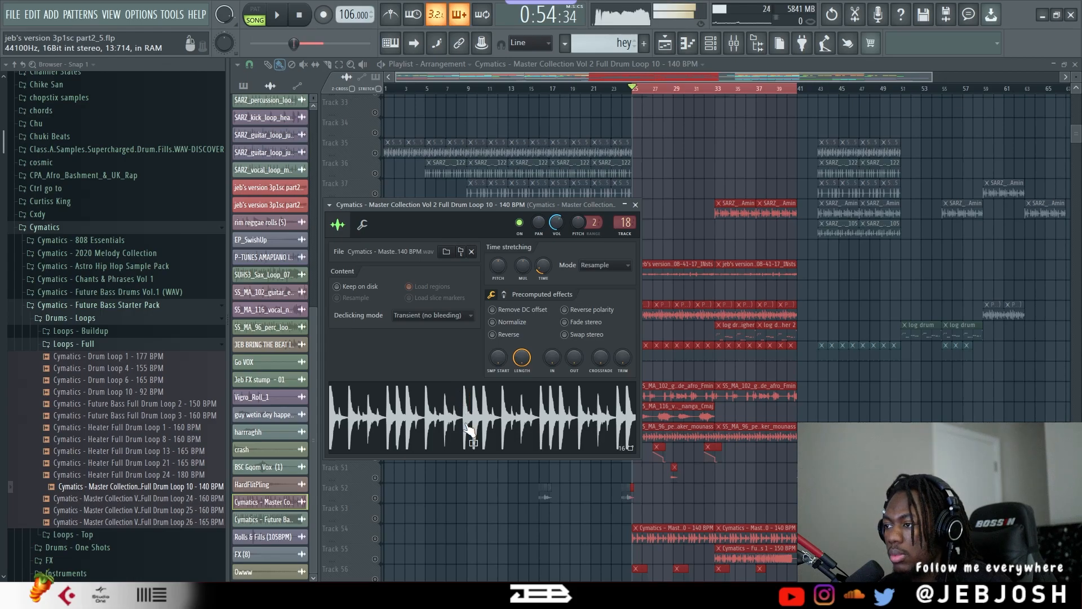
left_click(581, 438)
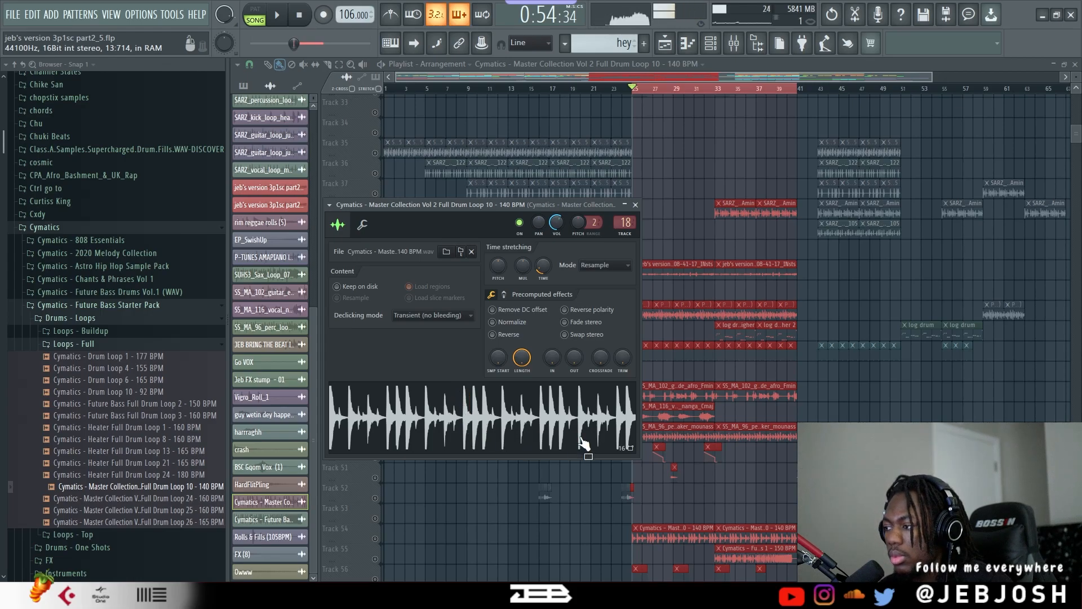
Open the future bass drop pattern's notes in the piano roll and play them from the start.
left_click(692, 482)
left_click(375, 538)
left_click(304, 15)
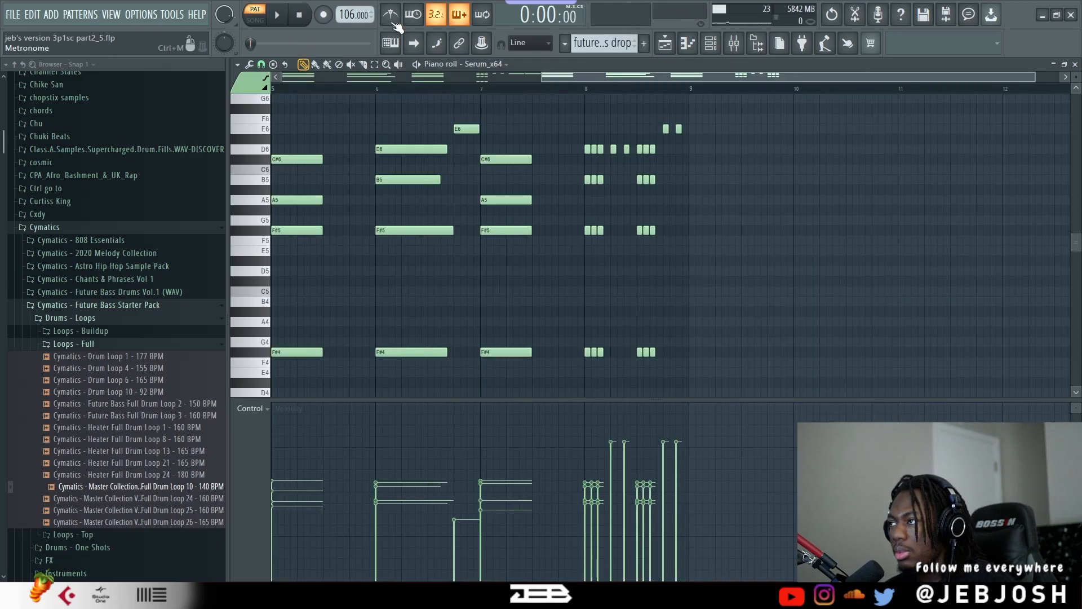
left_click_drag(540, 76, 282, 77)
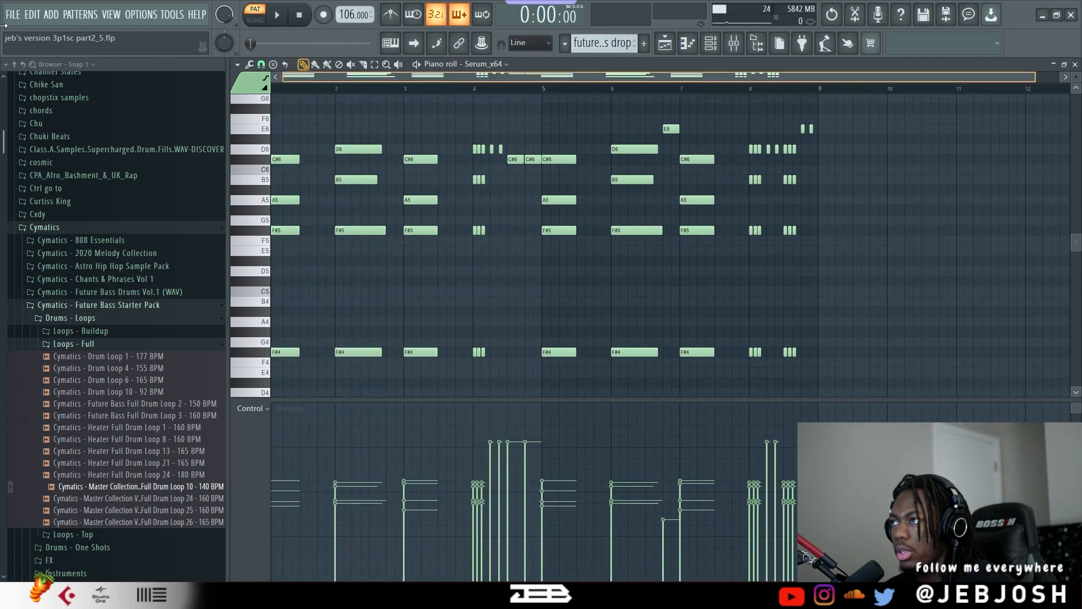
left_click(277, 16)
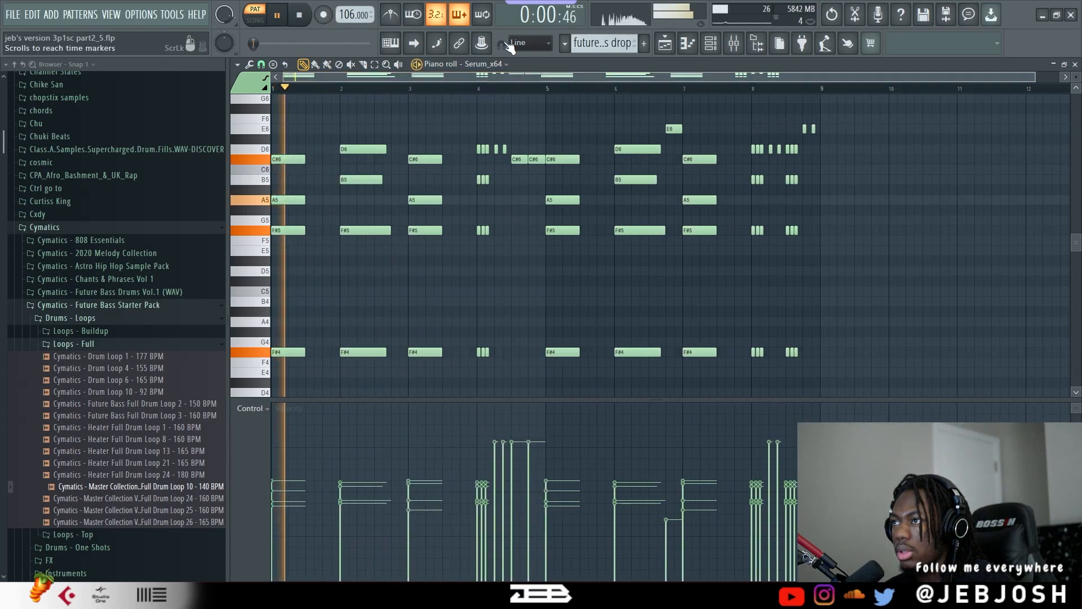
Inspect the Serum preset used by the future bass drop pattern, then close the plugin.
key("F6")
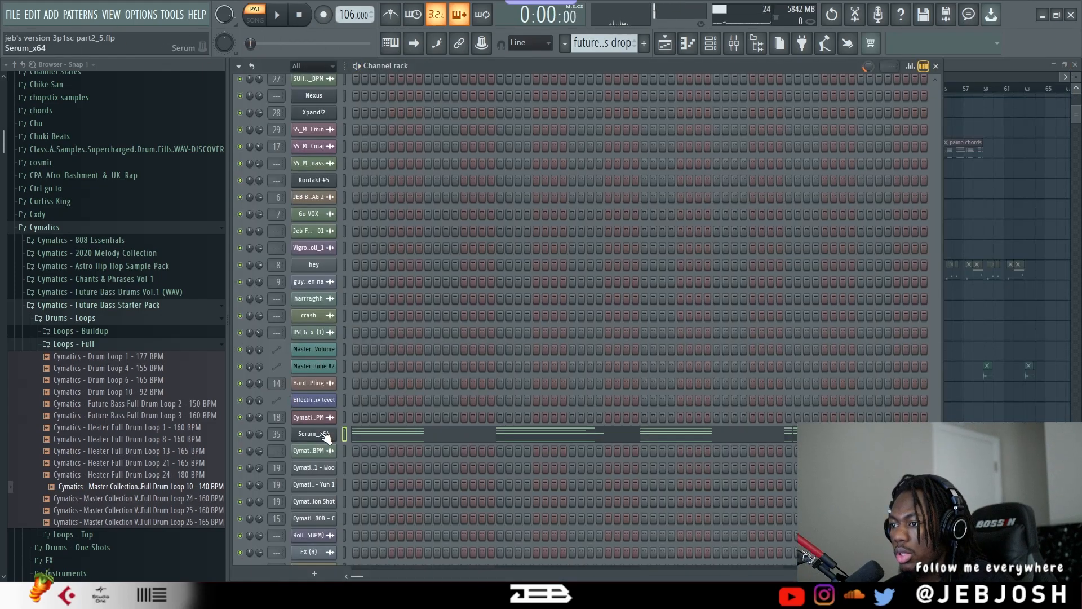
left_click(325, 435)
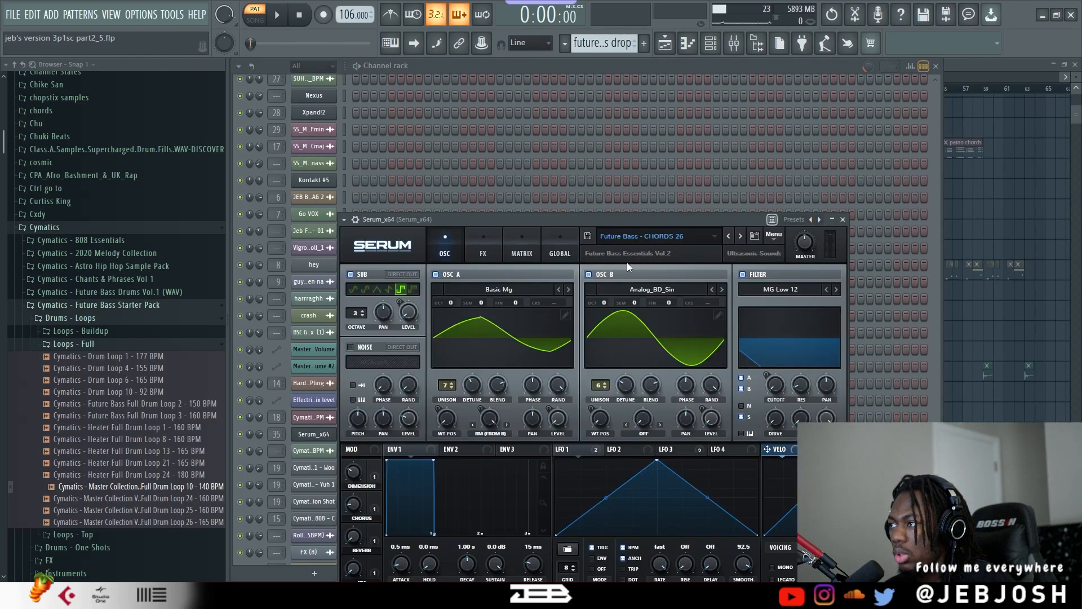
left_click(544, 63)
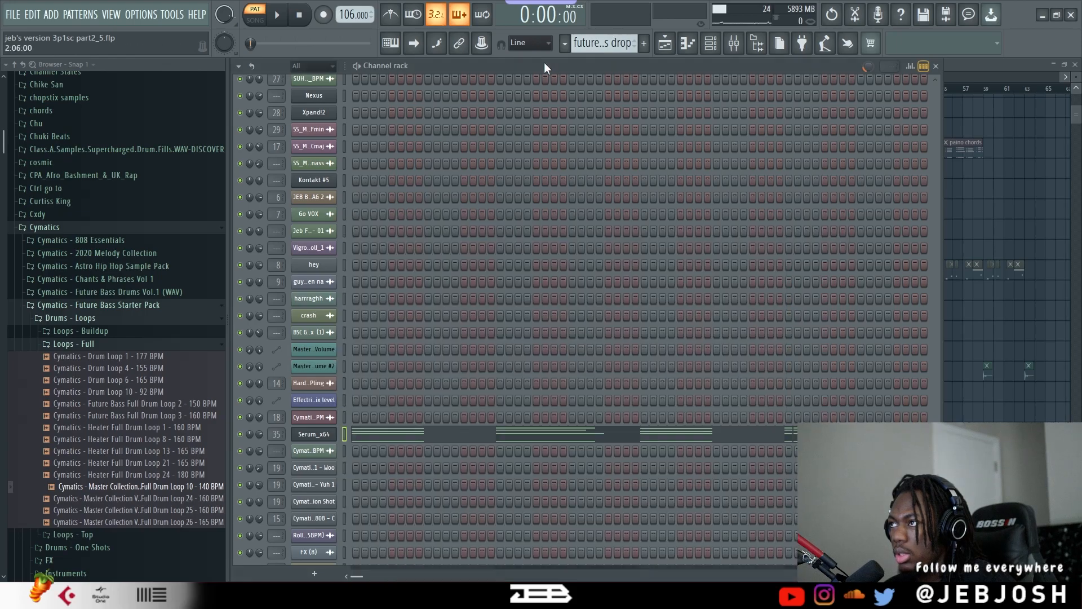
Return to the Serum chords in the piano roll and play them while examining the notes around bars 4 to 8.
left_click(406, 433)
left_click(266, 230)
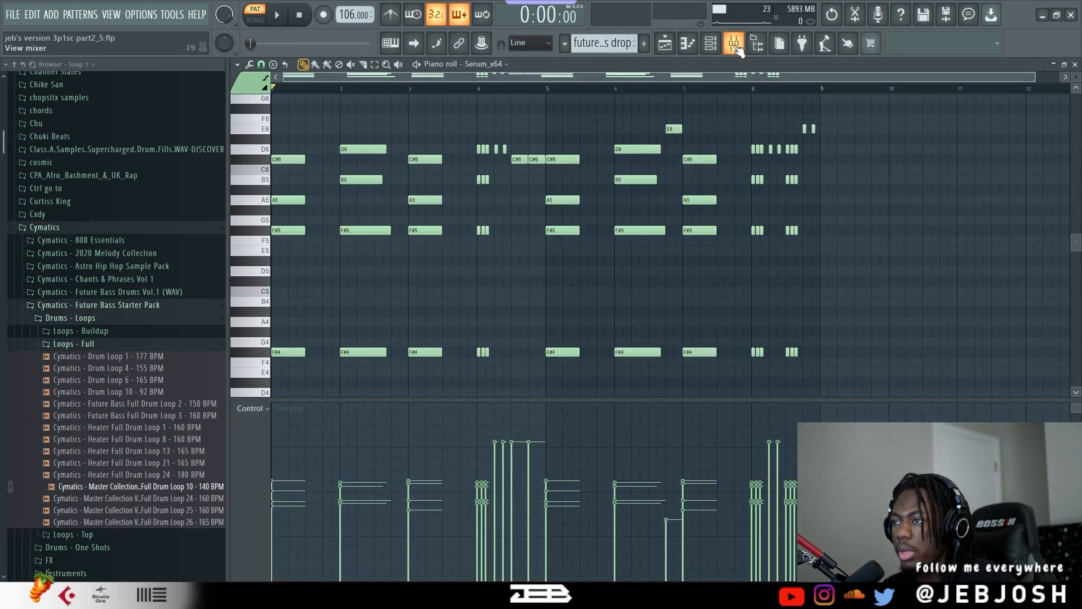
key("space")
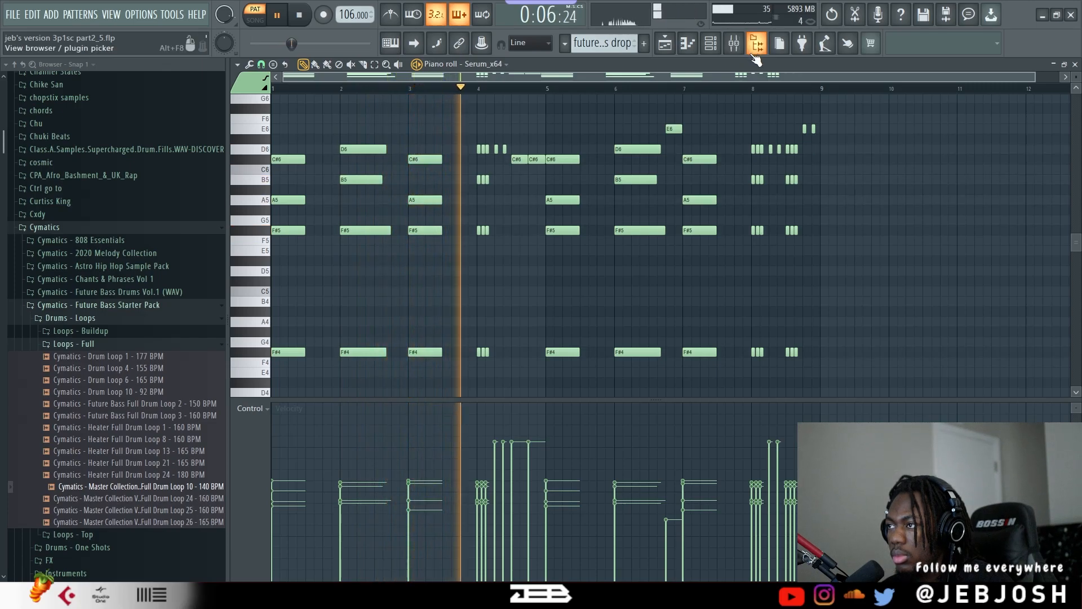
scroll(558, 159, "up", 2)
scroll(558, 159, "up", 1)
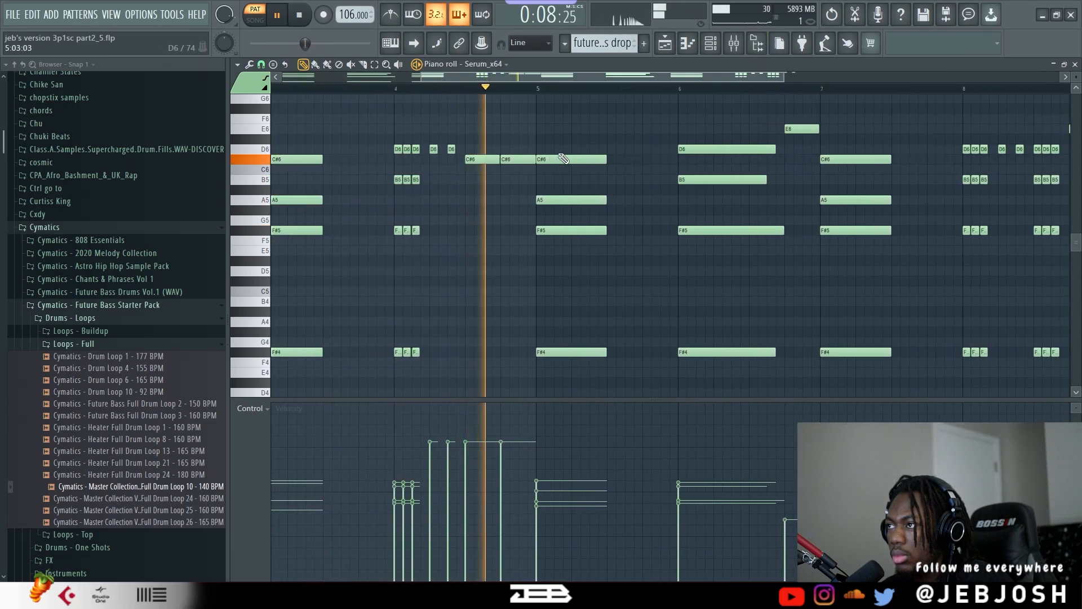
key("space")
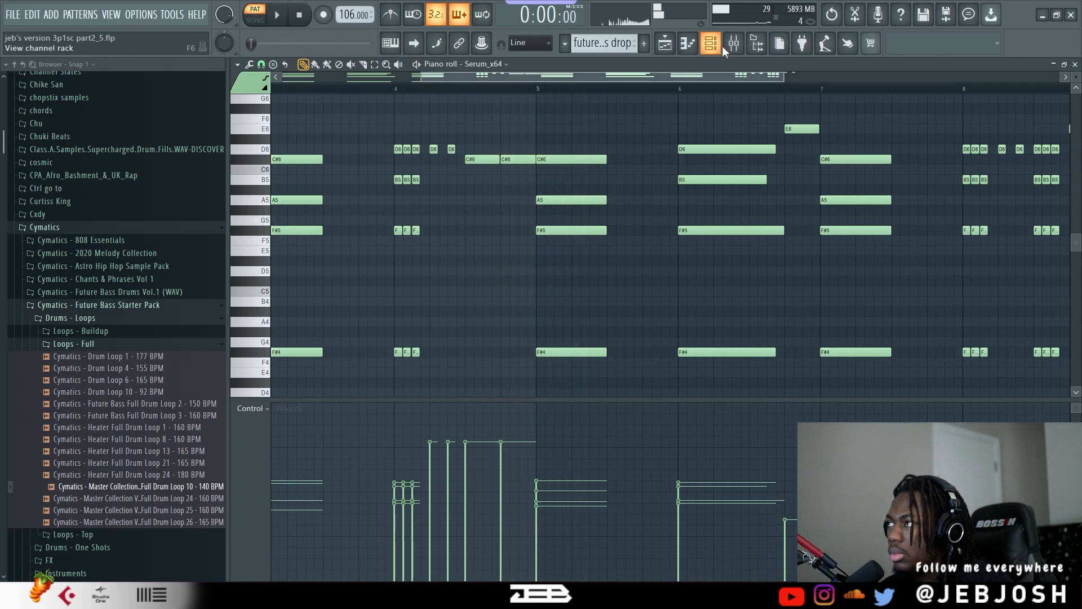
Show the Serum_x64 mixer track and play the future bass pattern to hear its effects chain.
left_click(733, 43)
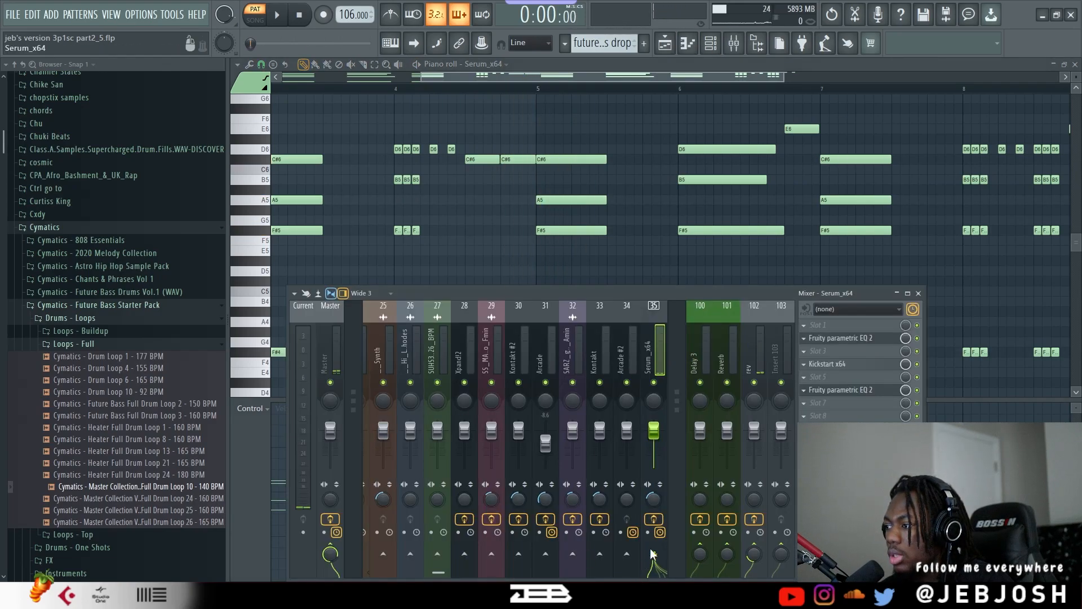
key("space")
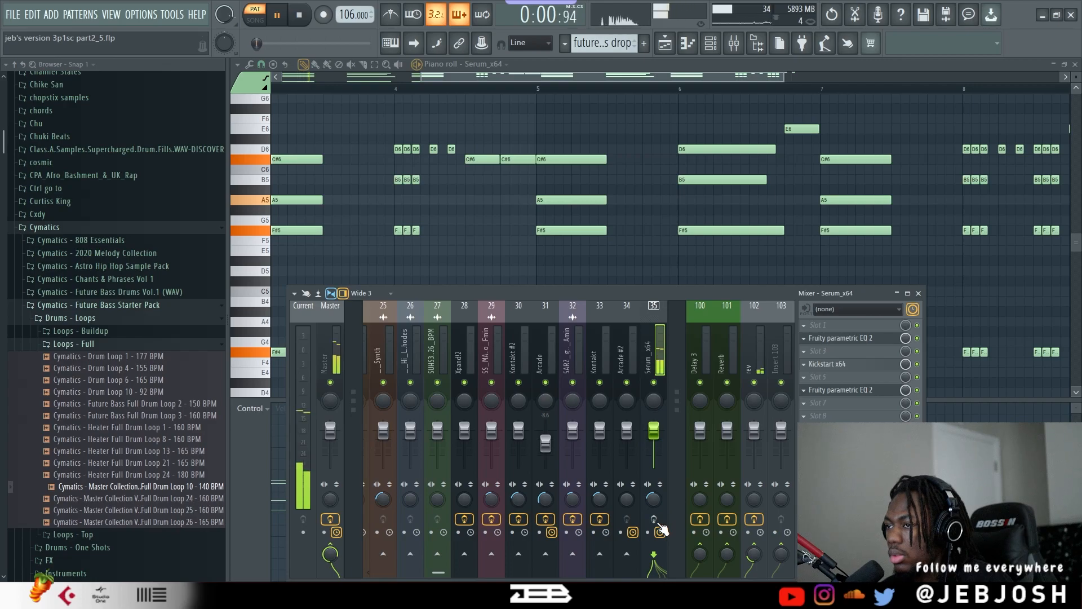
key("space")
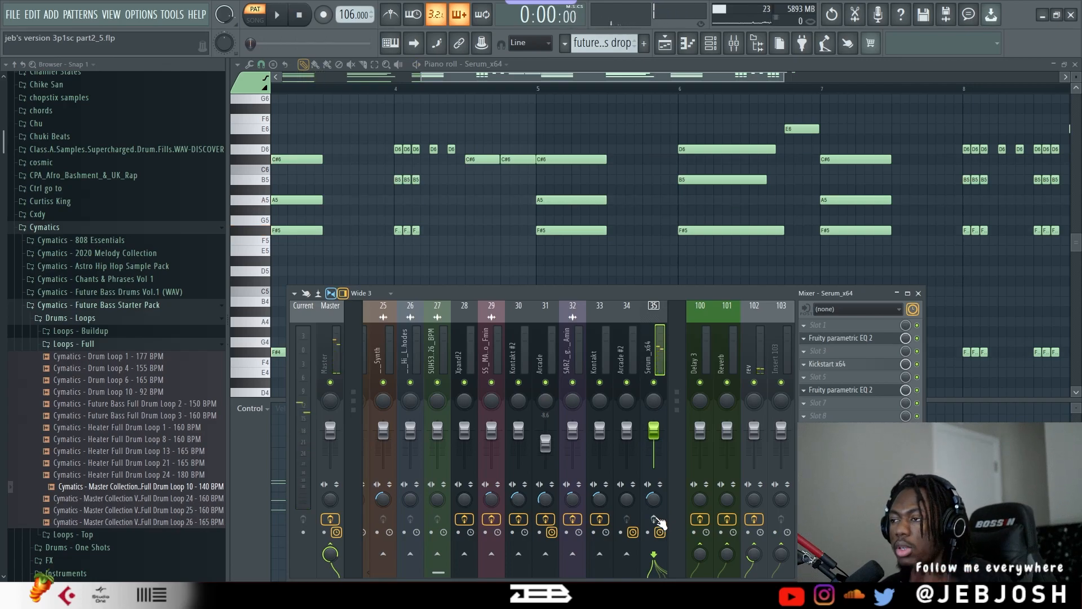
key("space")
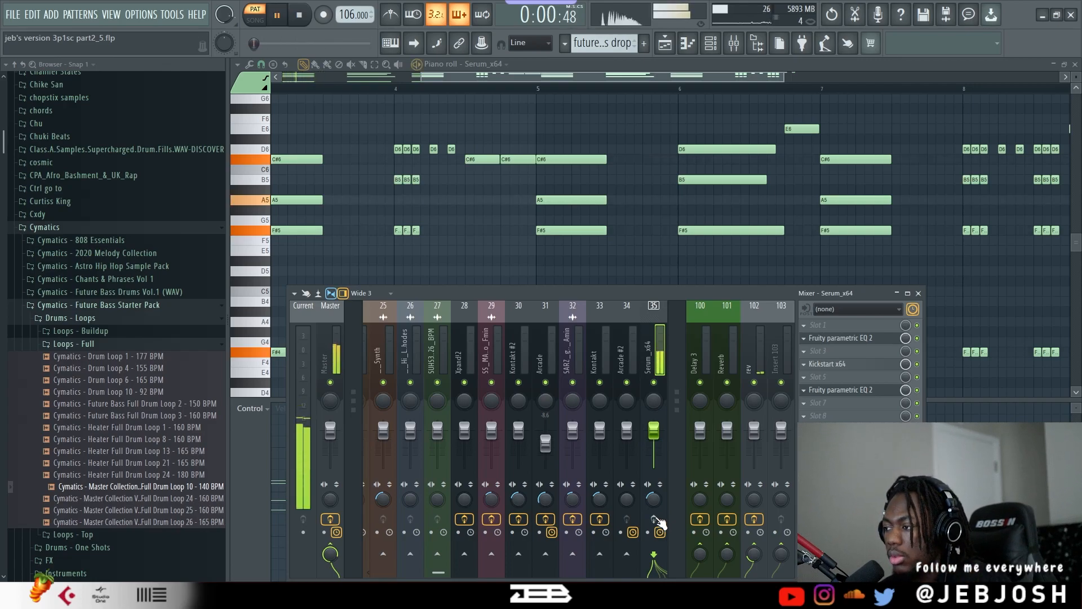
key("space")
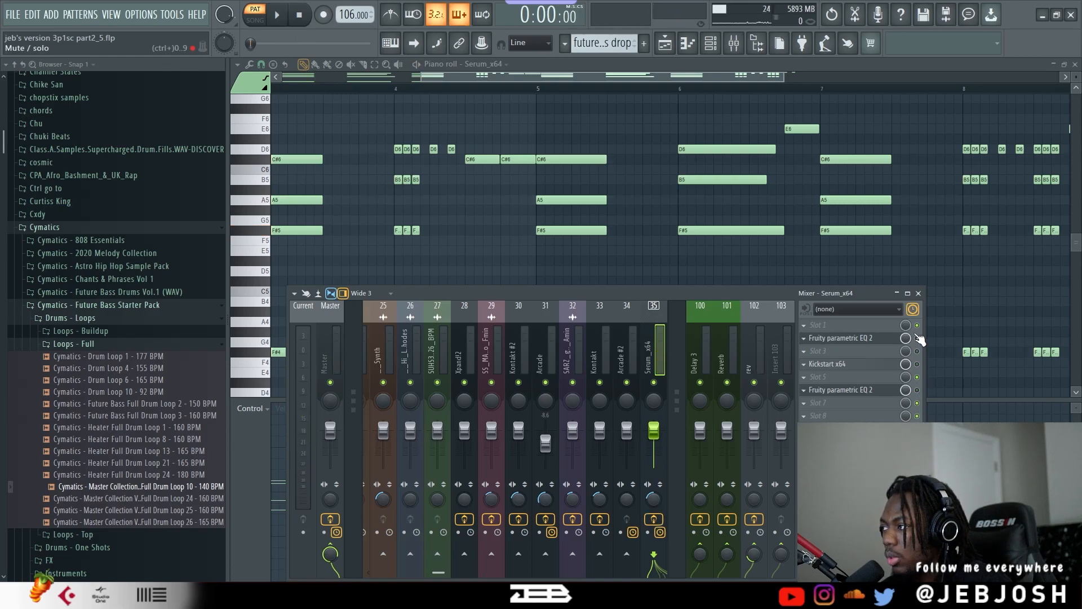
Open the first Fruity parametric EQ 2 on the Serum_x64 track and play the chords through its low cut.
left_click(870, 338)
key("space")
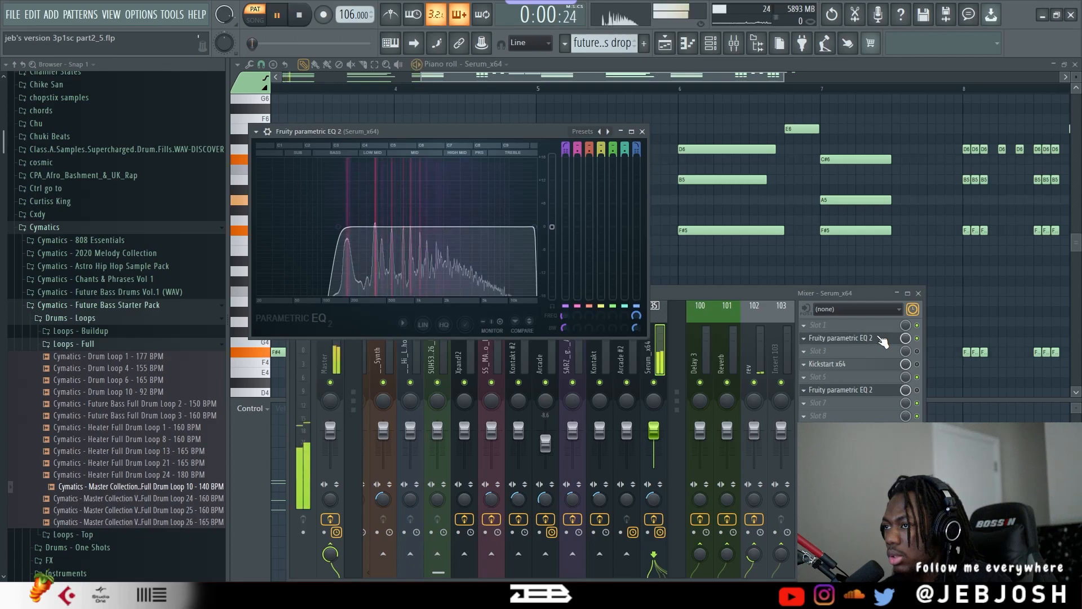
key("space")
Open Kickstart on the Serum_x64 track and toggle it to hear its 1/2 sidechain pumping on the chords.
left_click(917, 364)
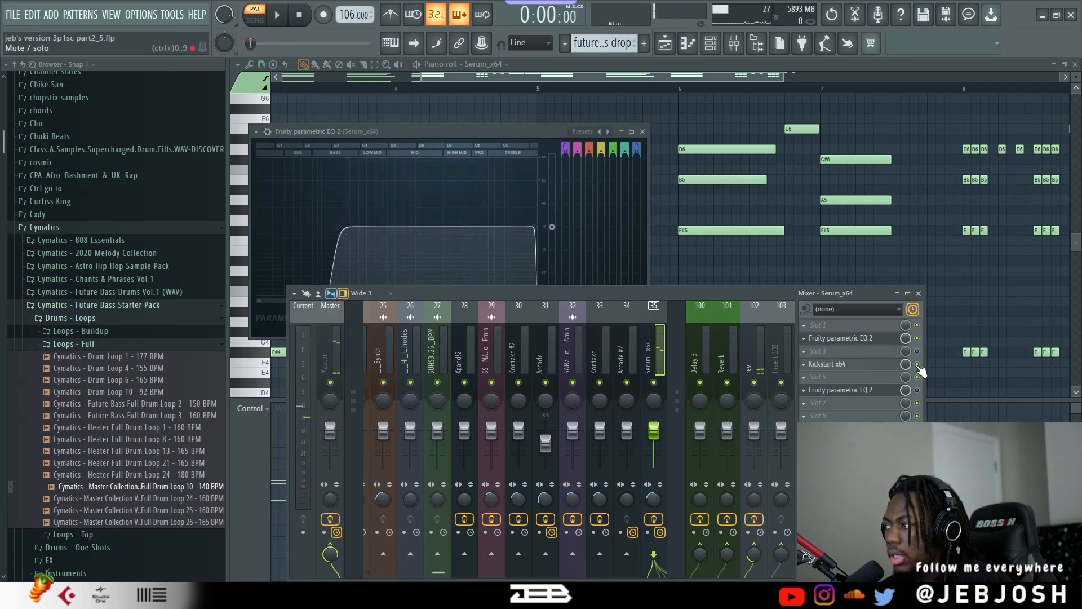
left_click(890, 366)
key("space")
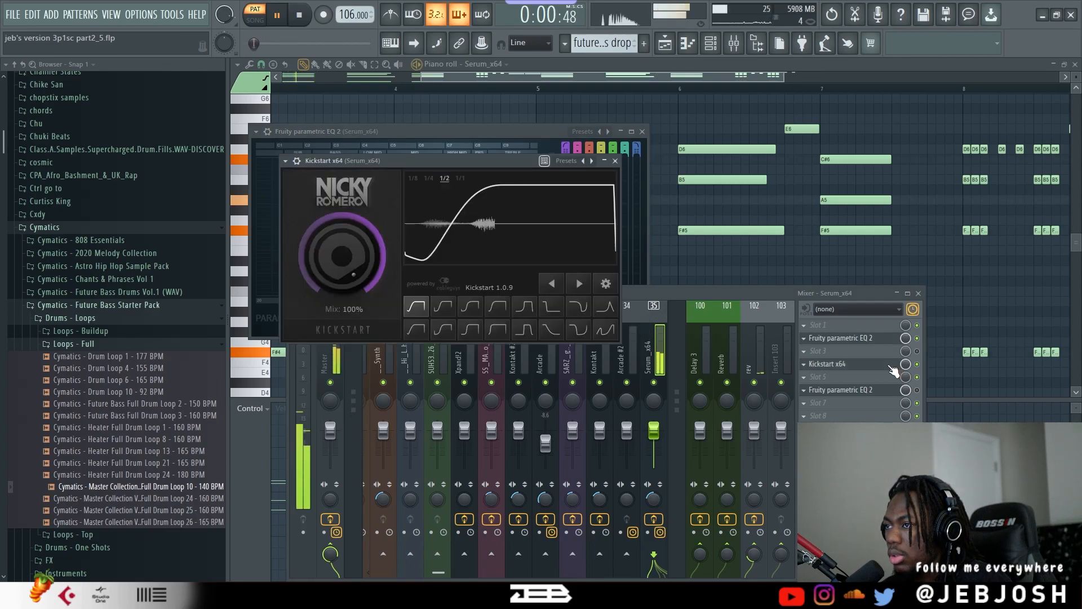
left_click(918, 364)
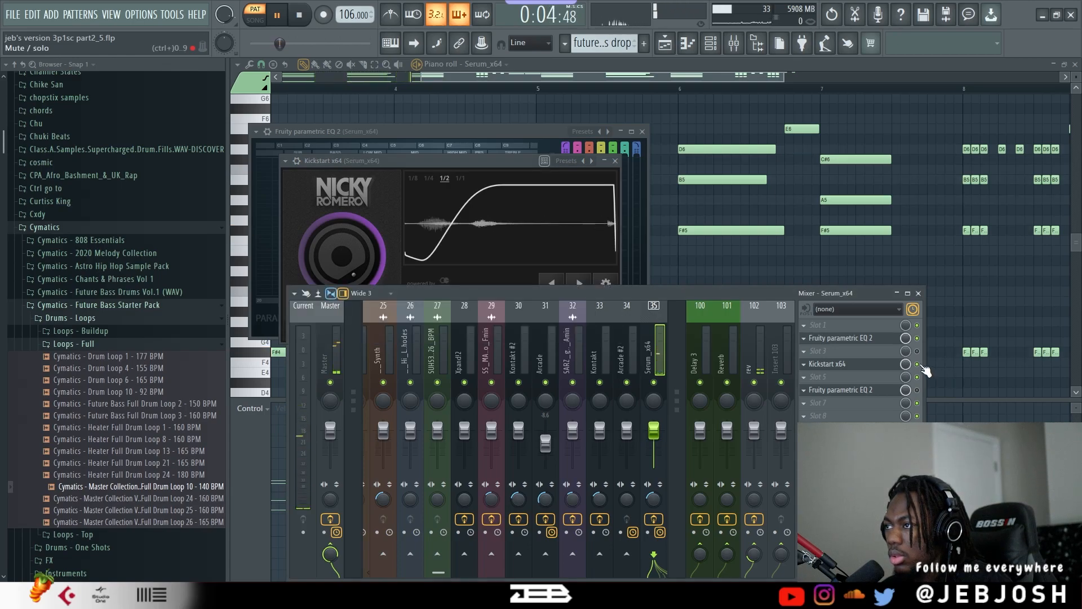
key("space")
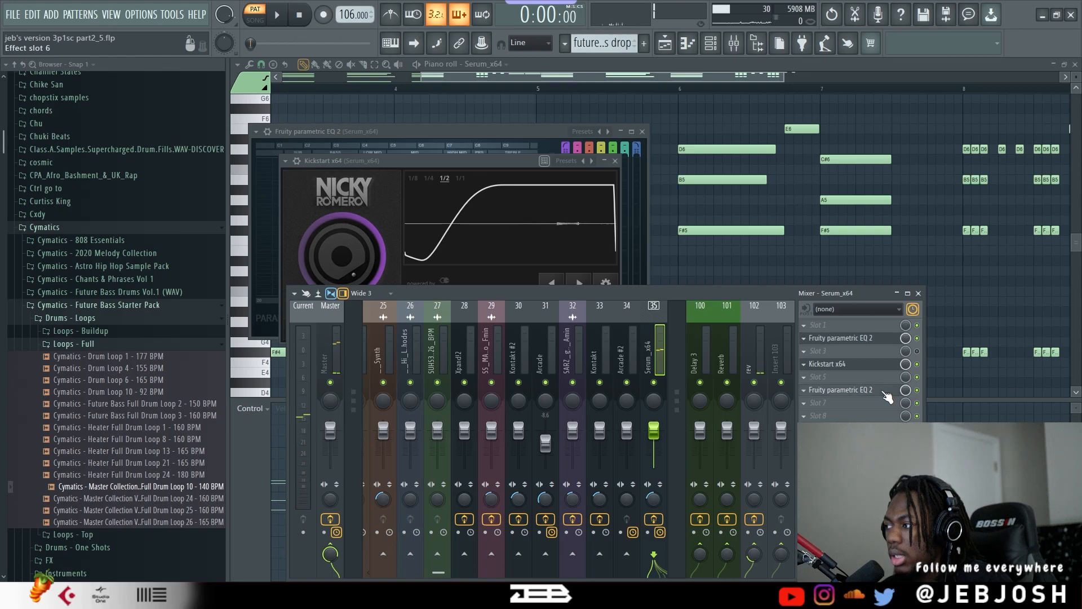
Open the second Fruity parametric EQ 2 on the Serum_x64 track, examine its bands, and play the chords.
left_click(839, 390)
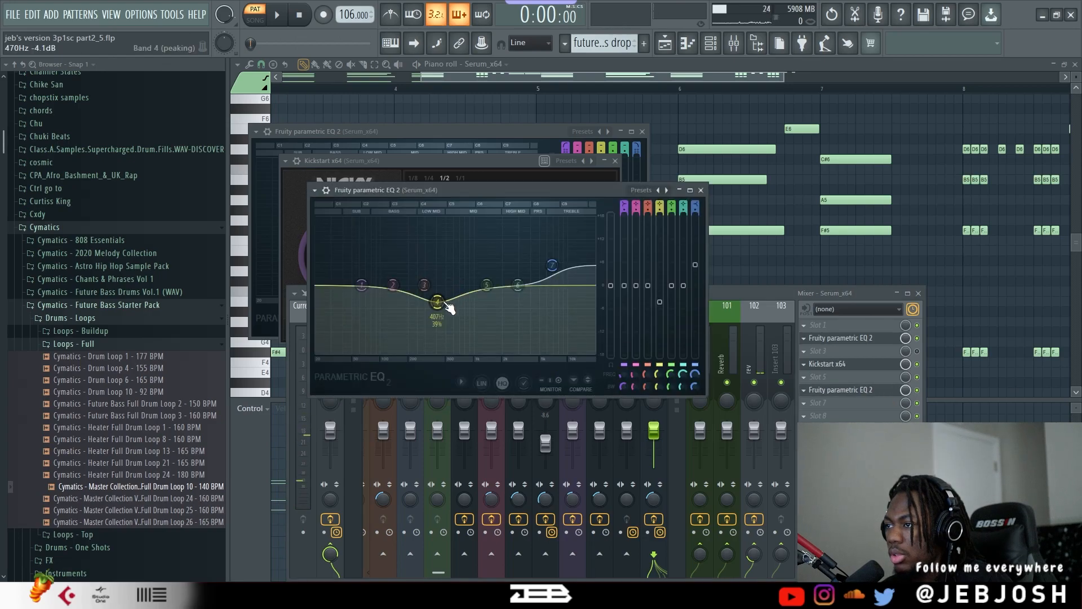
key("space")
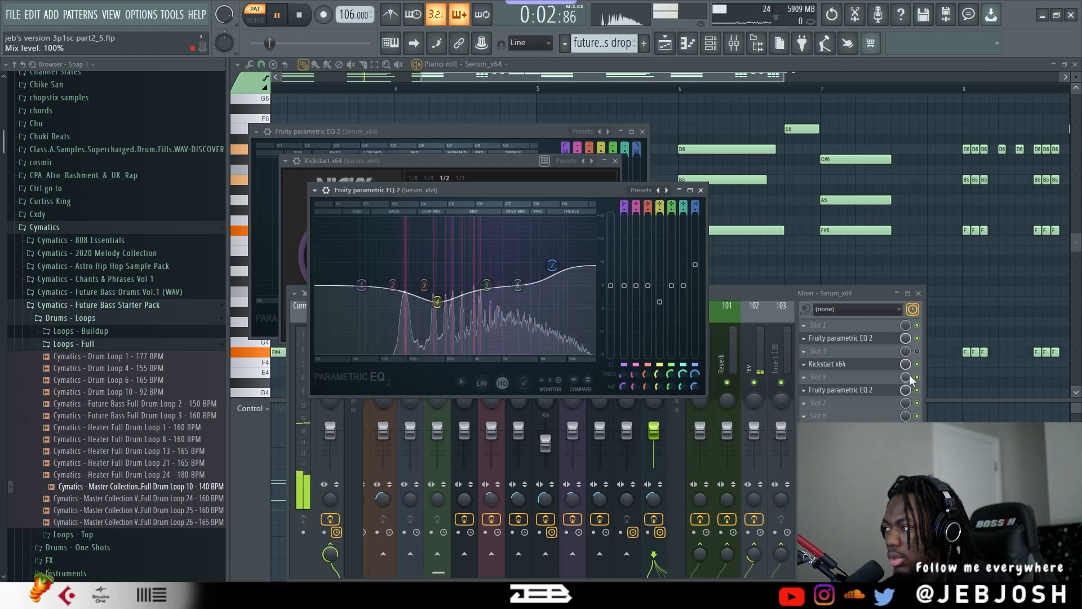
key("space")
Open the OTT compressor on the Serum_x64 track and play the chords to hear its effect.
left_click(660, 467)
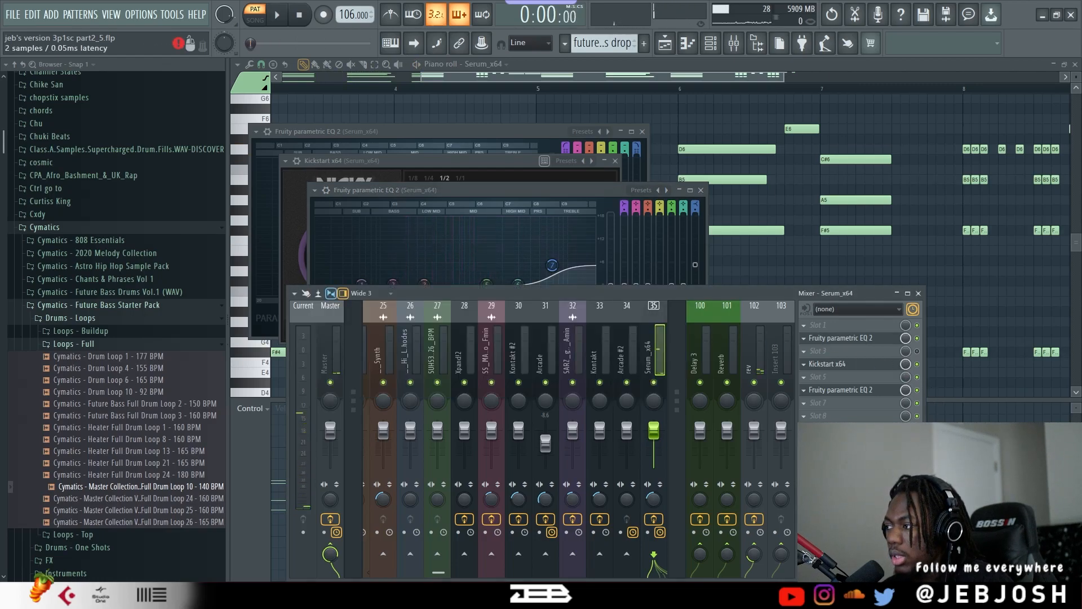
left_click(827, 442)
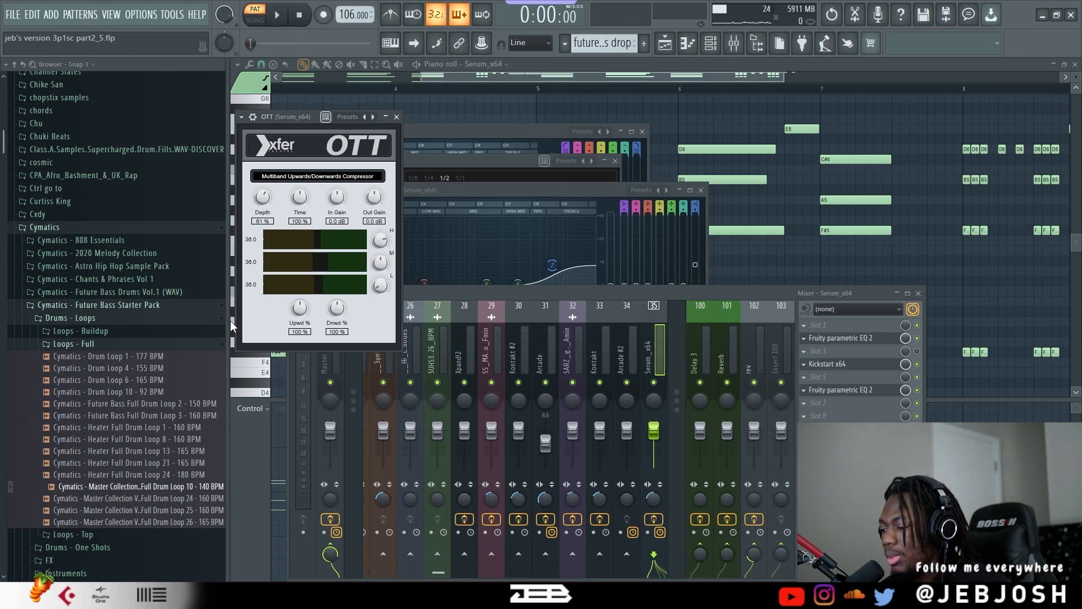
key("space")
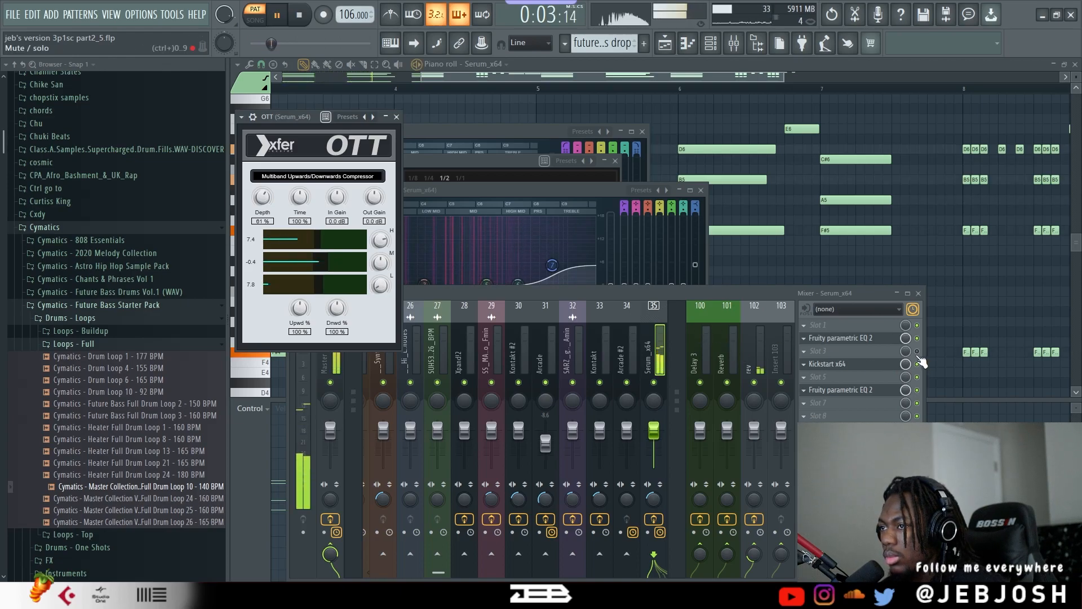
Play the Serum_x64 chords once more through the OTT compressor and return to the playlist arrangement.
key("space")
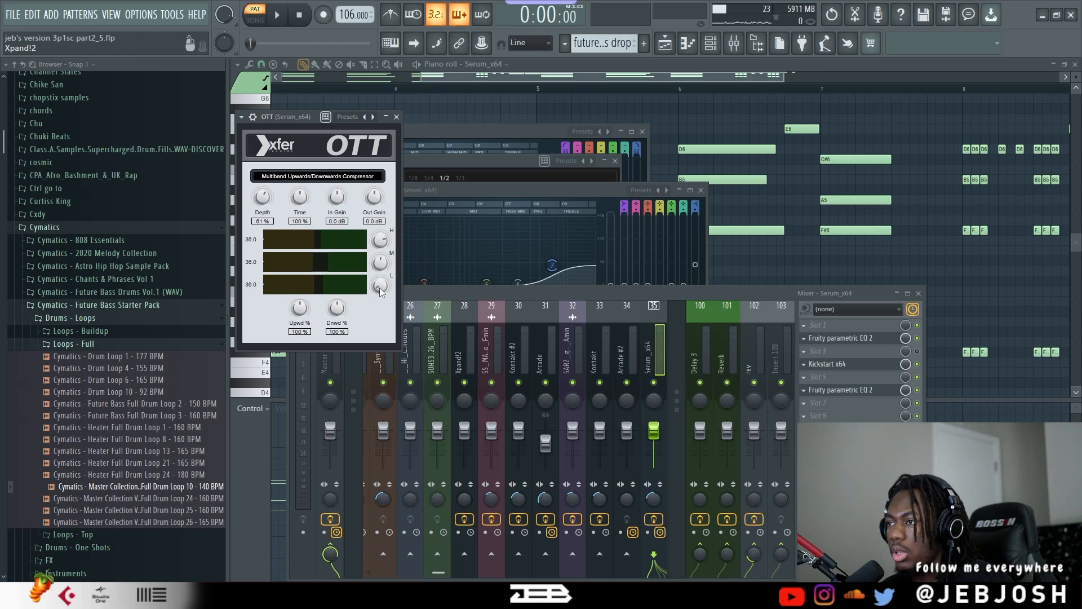
key("space")
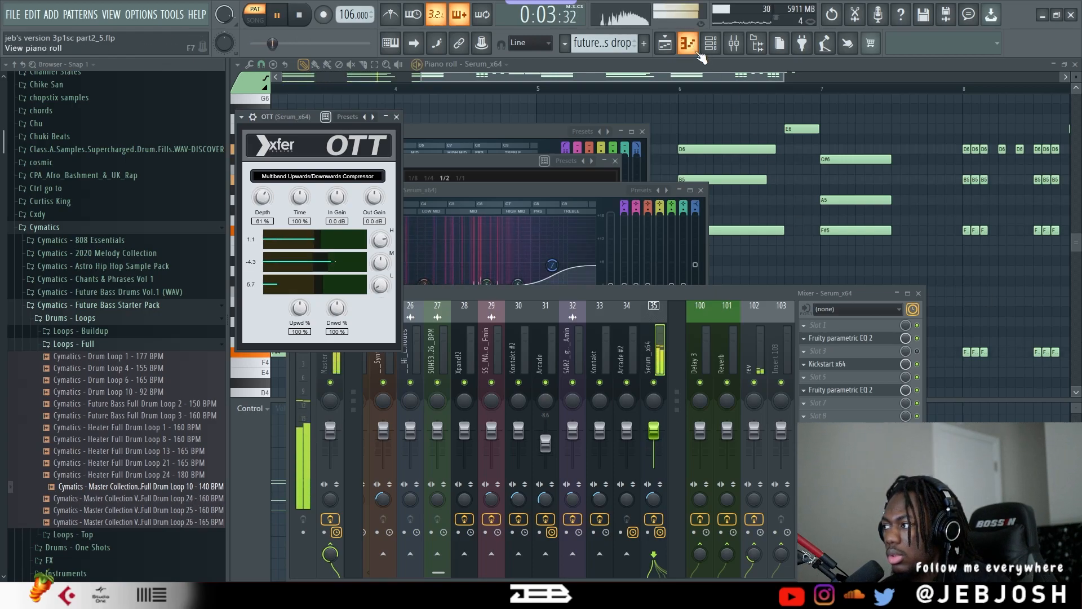
left_click(665, 43)
key("space")
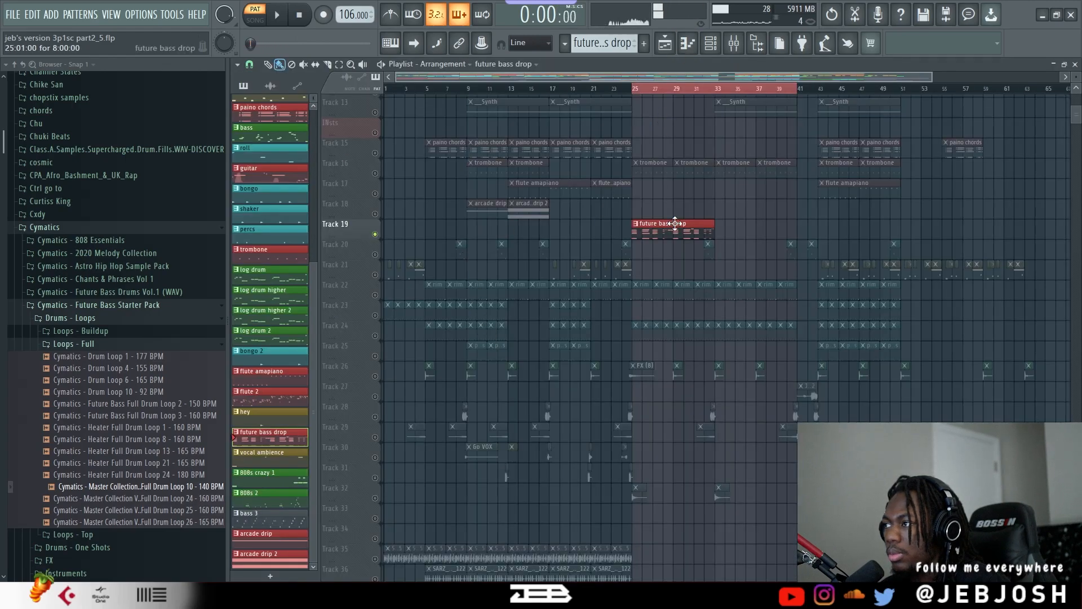
Switch to song mode, isolate the Cymatics 140 BPM drum loop on Track 54, and play it from bar 25.
left_click(248, 17)
scroll(527, 369, "down", 7)
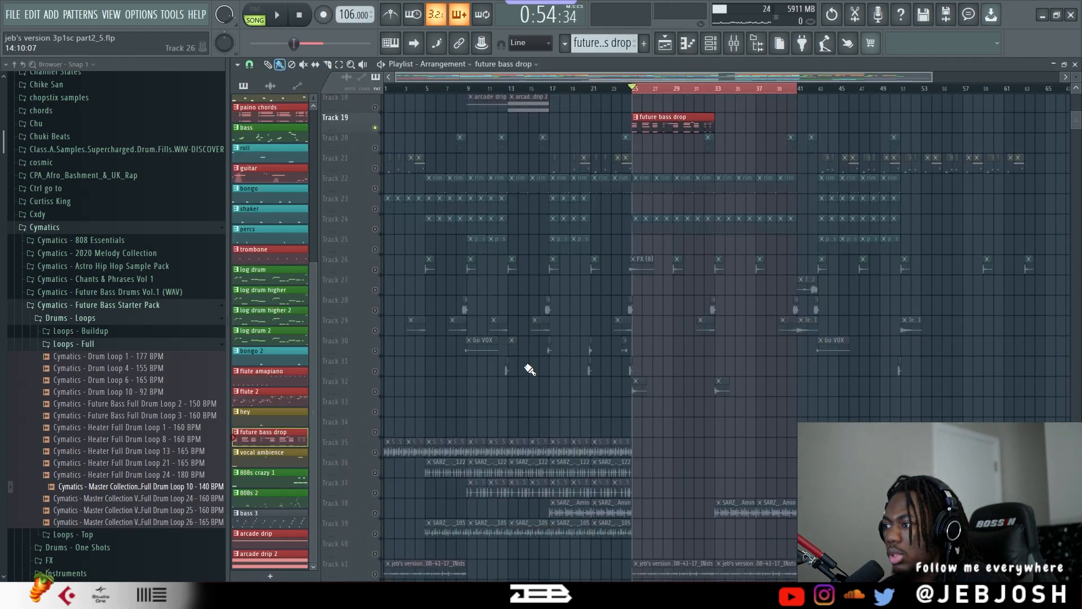
scroll(525, 372, "down", 2)
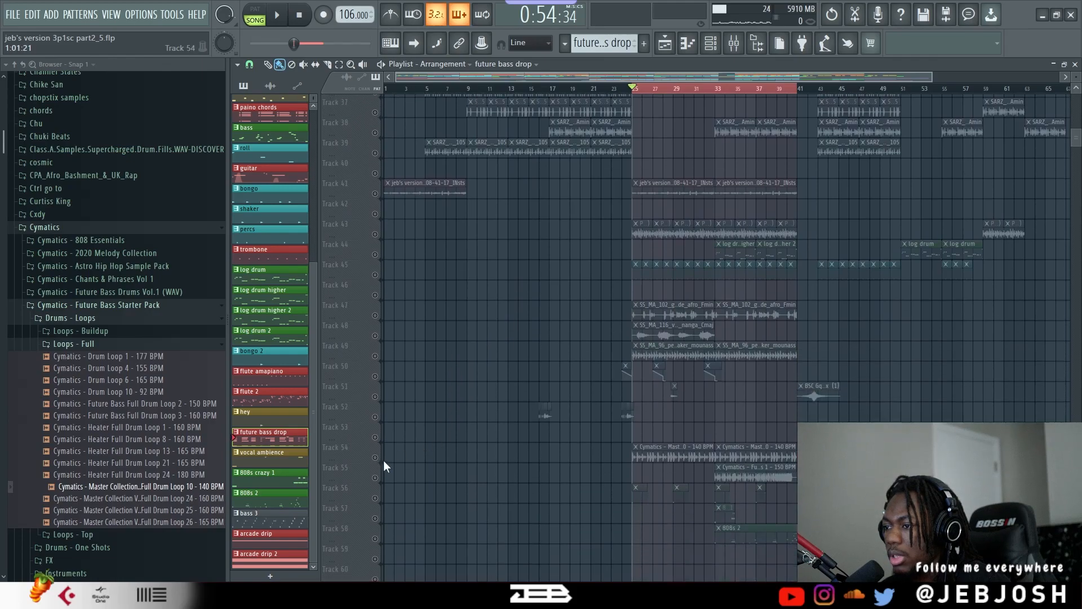
left_click(382, 459)
key("space")
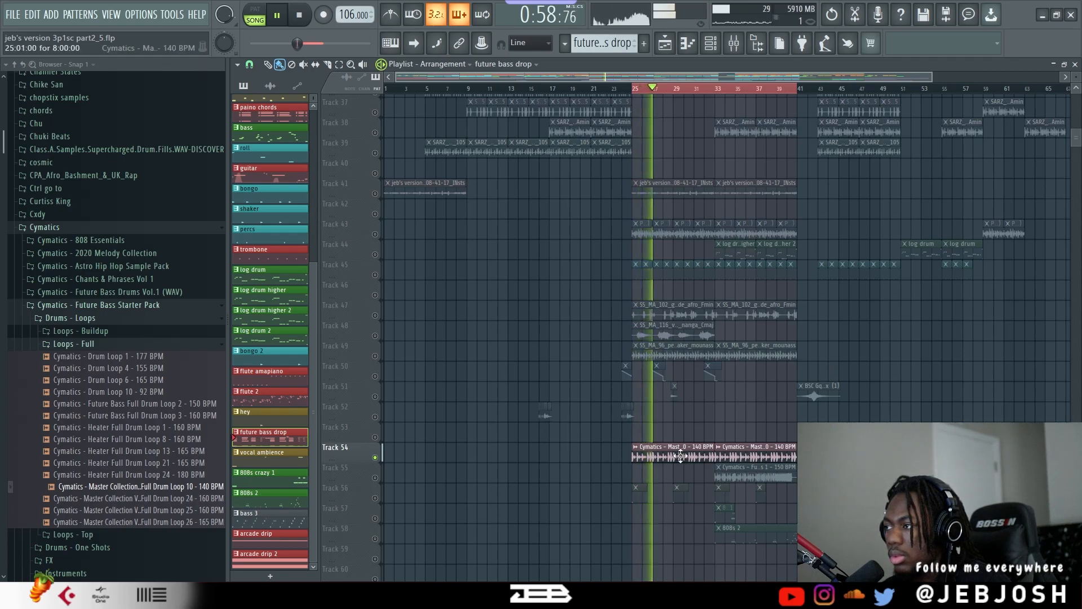
scroll(599, 415, "up", 2)
scroll(564, 395, "up", 3)
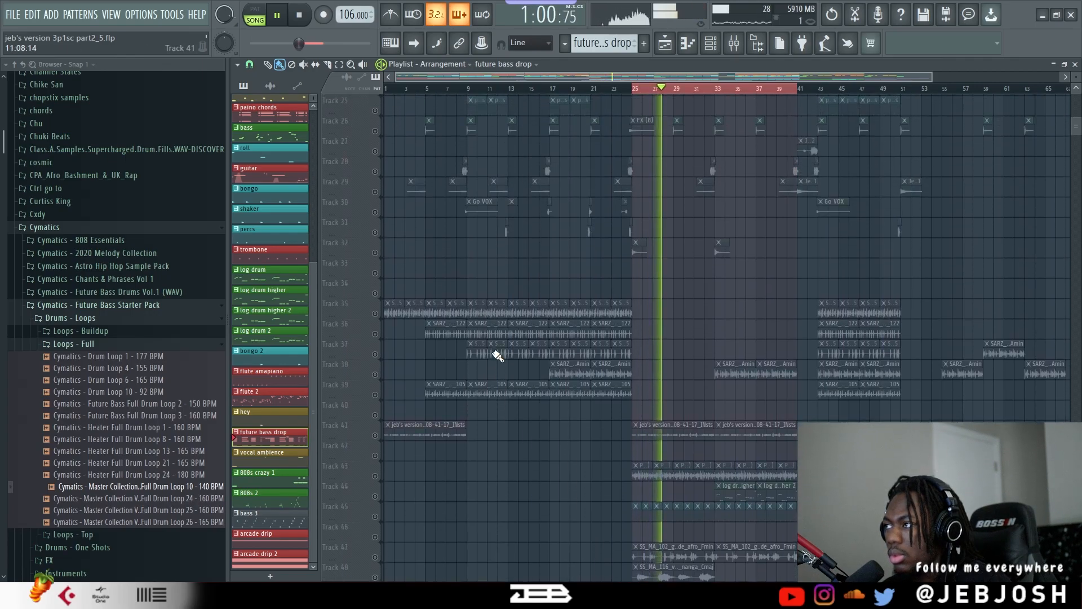
scroll(485, 354, "down", 5)
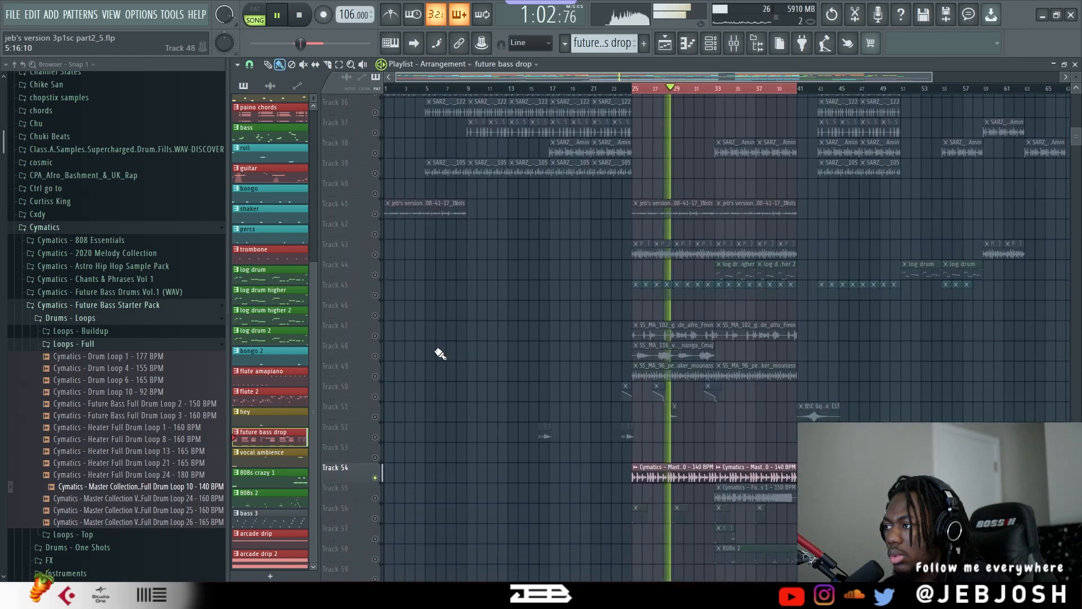
Enable Track 48 and inspect the SS_MA_116_vocal_nanga_Cmaj sample's settings during brief playback.
key("space")
left_click(376, 356)
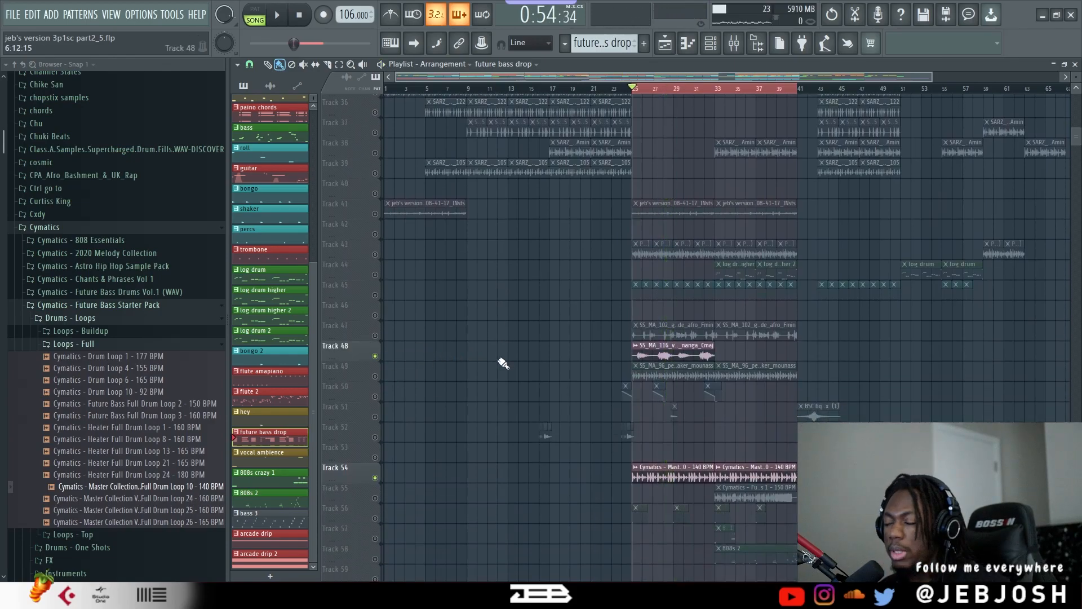
double_click(649, 359)
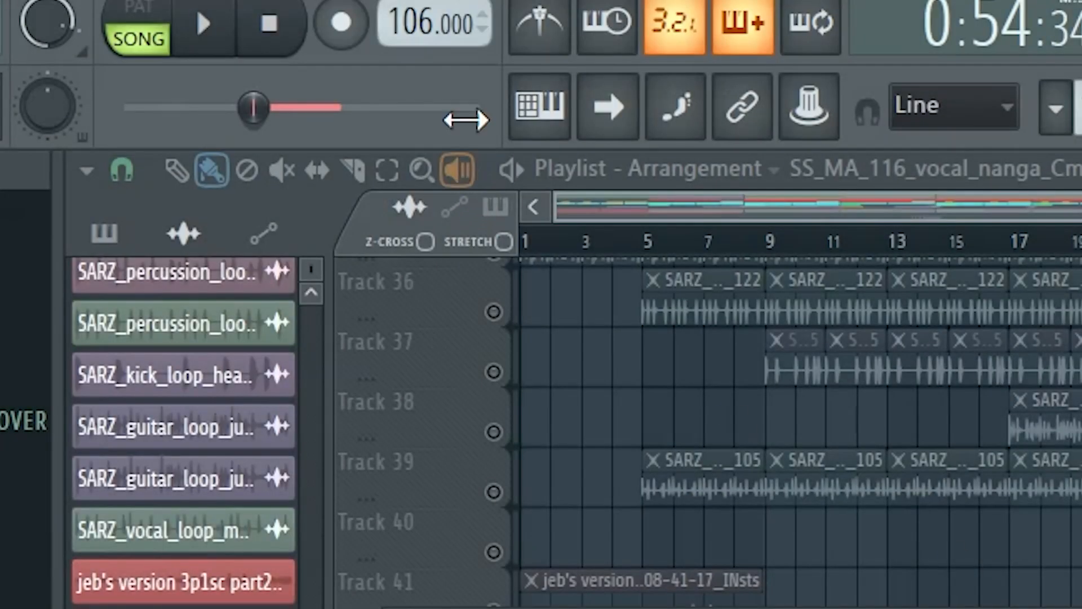
left_click(198, 15)
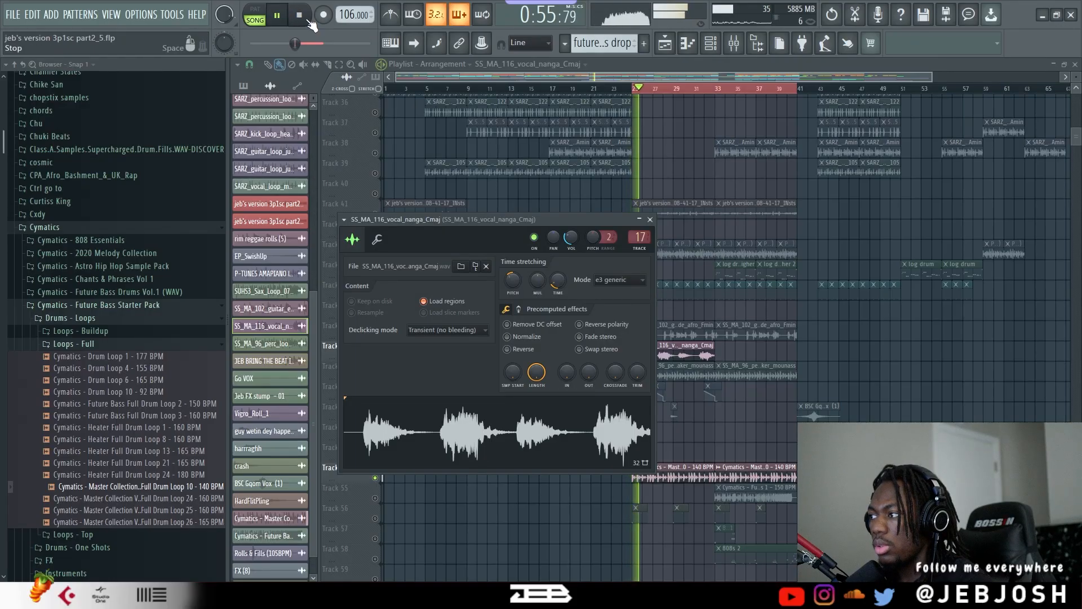
left_click(651, 219)
left_click(307, 24)
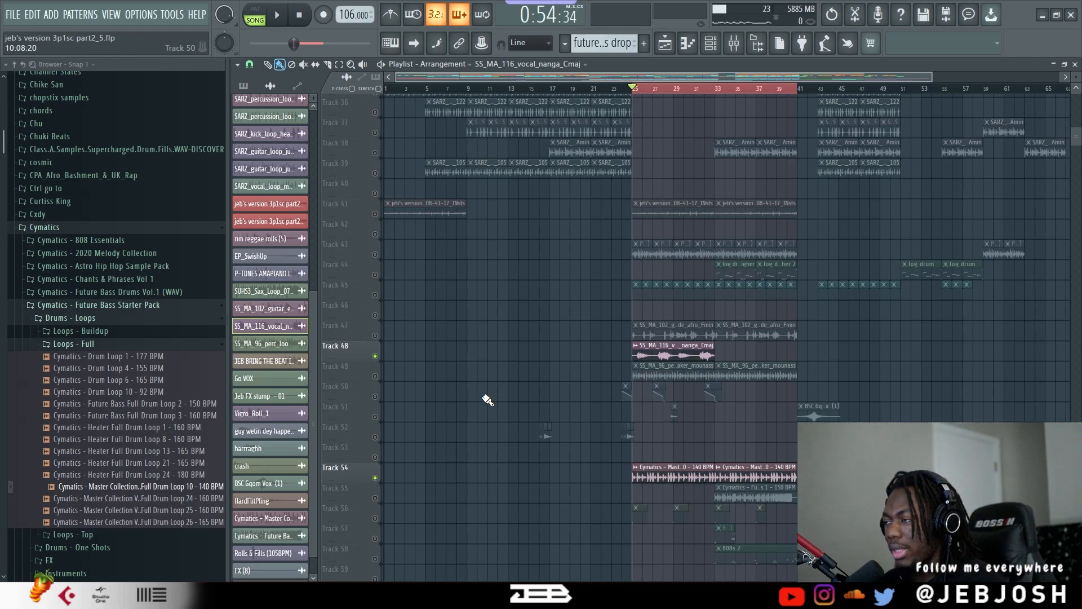
Solo the SS_MA_96 percussion loop on Track 49 and play it from bar 25.
left_click(375, 375)
key("space")
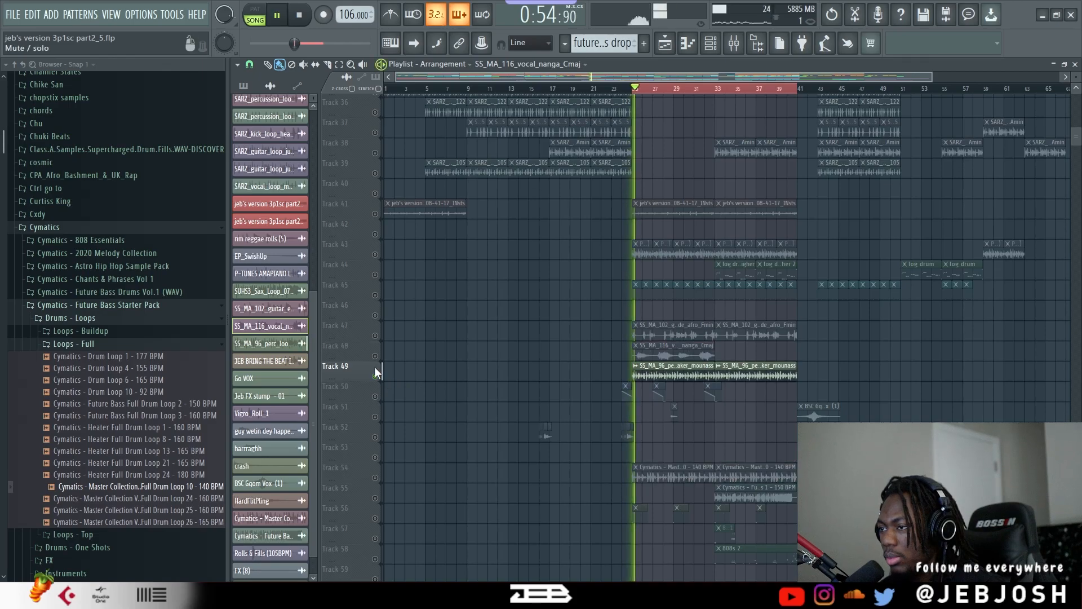
left_click(375, 355)
key("space")
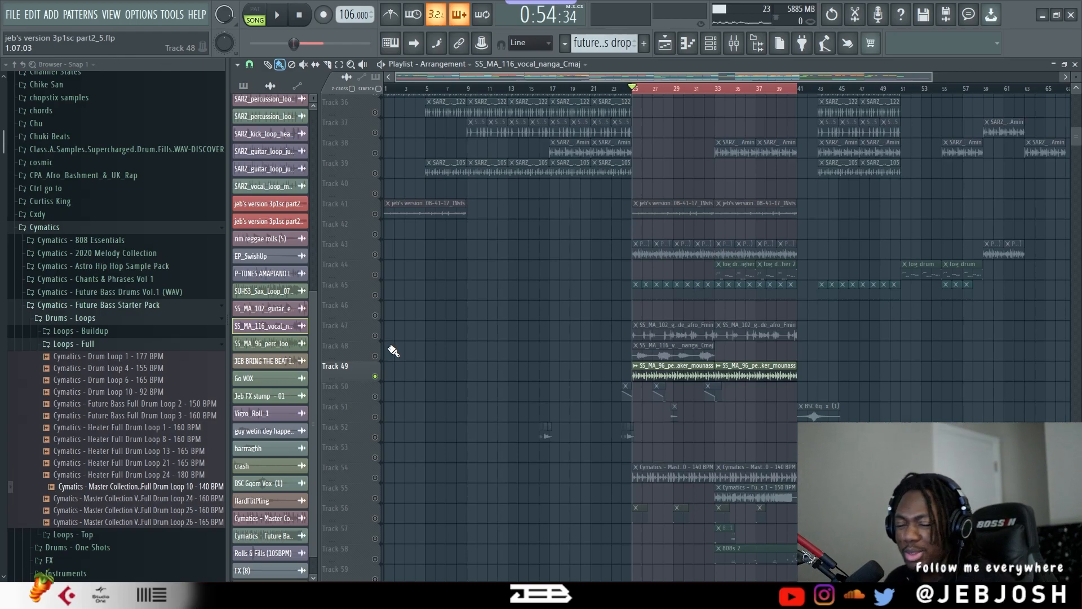
Isolate Tracks 47, 48 and 49 and play the guitar, vocal and percussion loops together from bar 25.
right_click(376, 356)
right_click(375, 356)
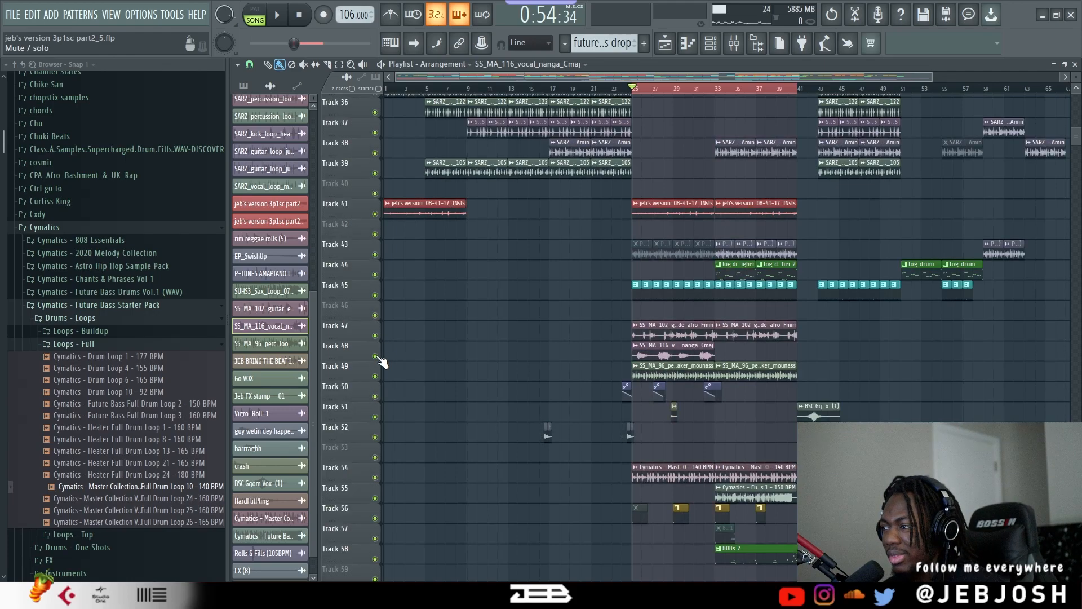
right_click(375, 336)
left_click(375, 355)
left_click(374, 375)
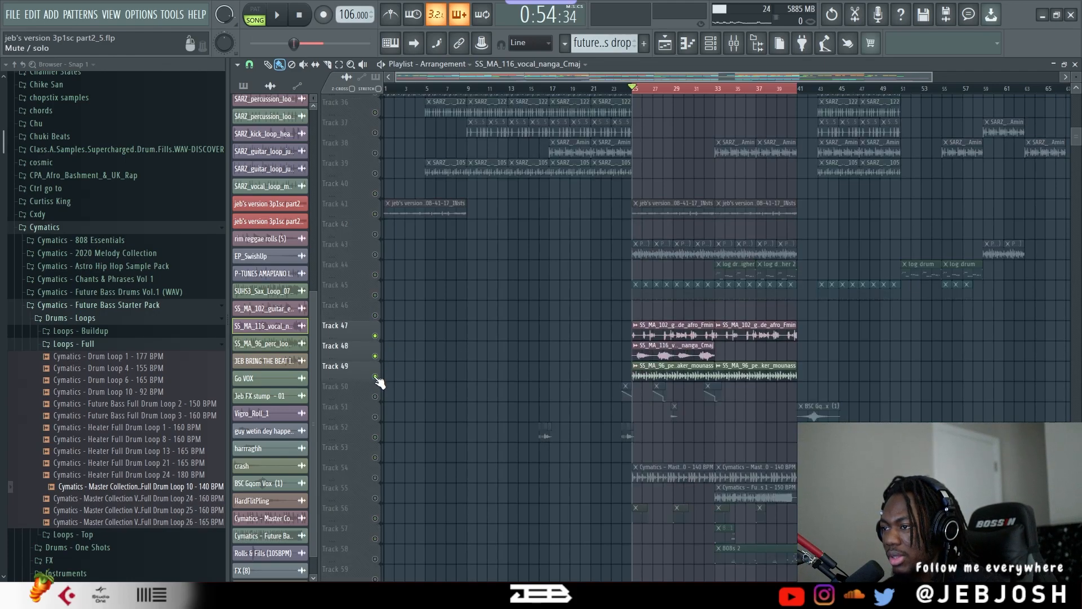
key("space")
scroll(453, 201, "up", 8)
scroll(452, 242, "down", 10)
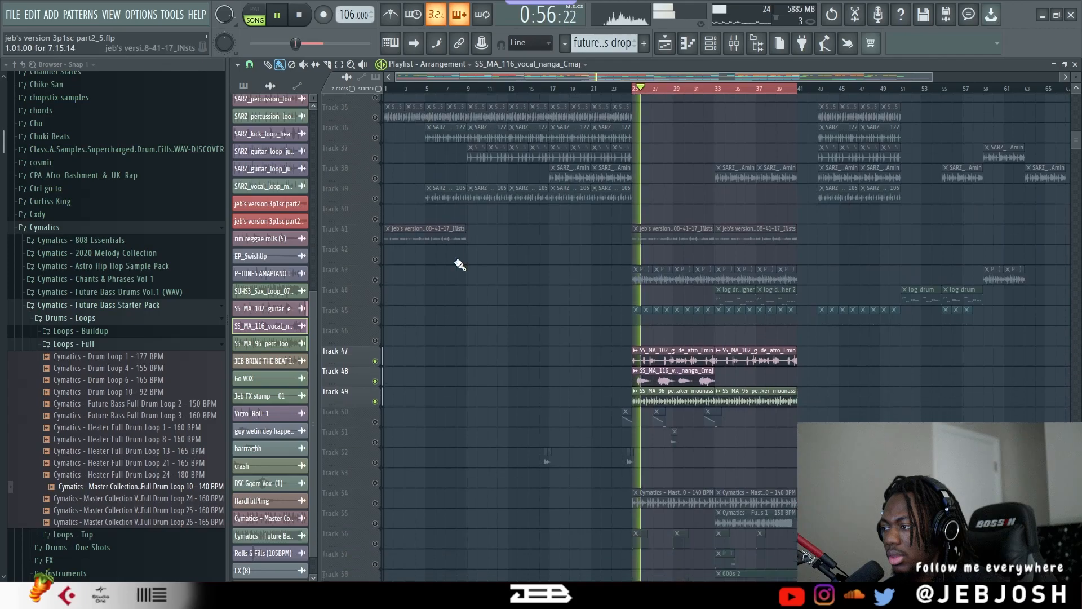
scroll(699, 344, "up", 9)
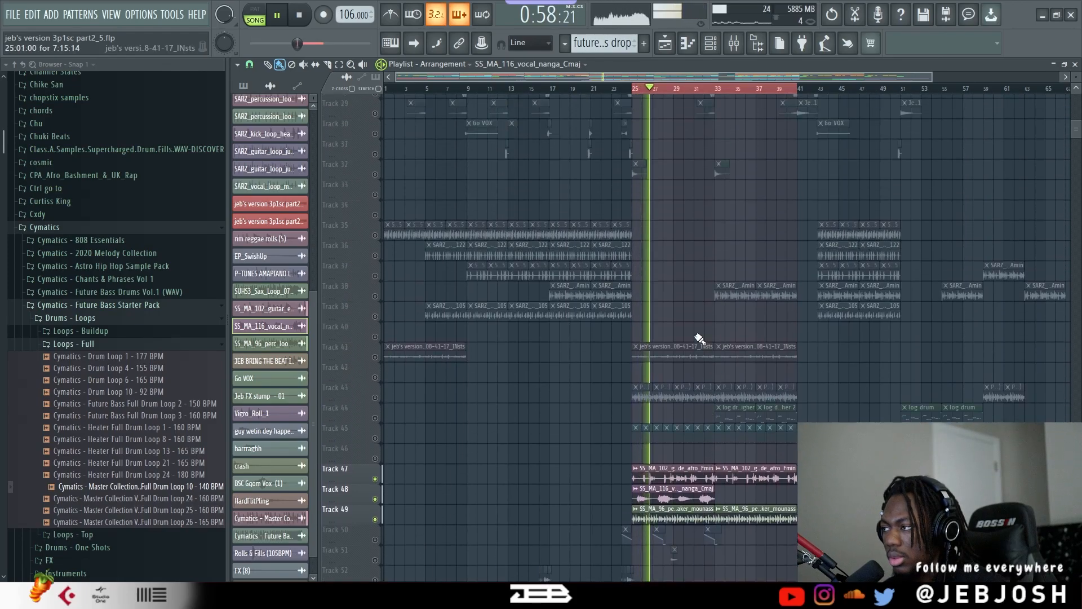
Add the future bass drop on Track 19 and the drum loop on Track 54 to the loops playing.
scroll(563, 253, "up", 8)
left_click(643, 220)
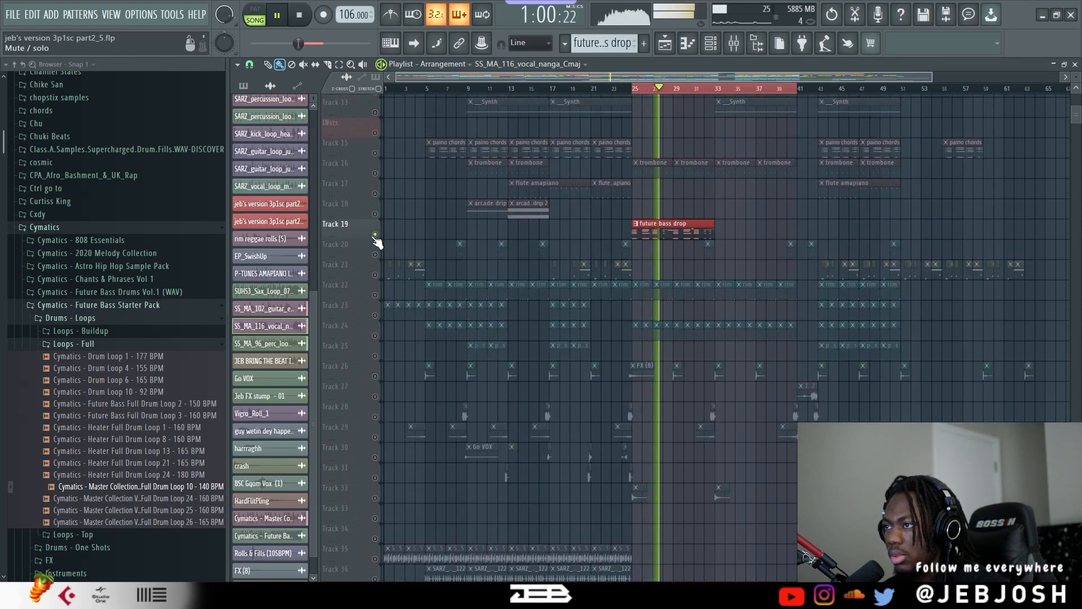
scroll(744, 293, "down", 12)
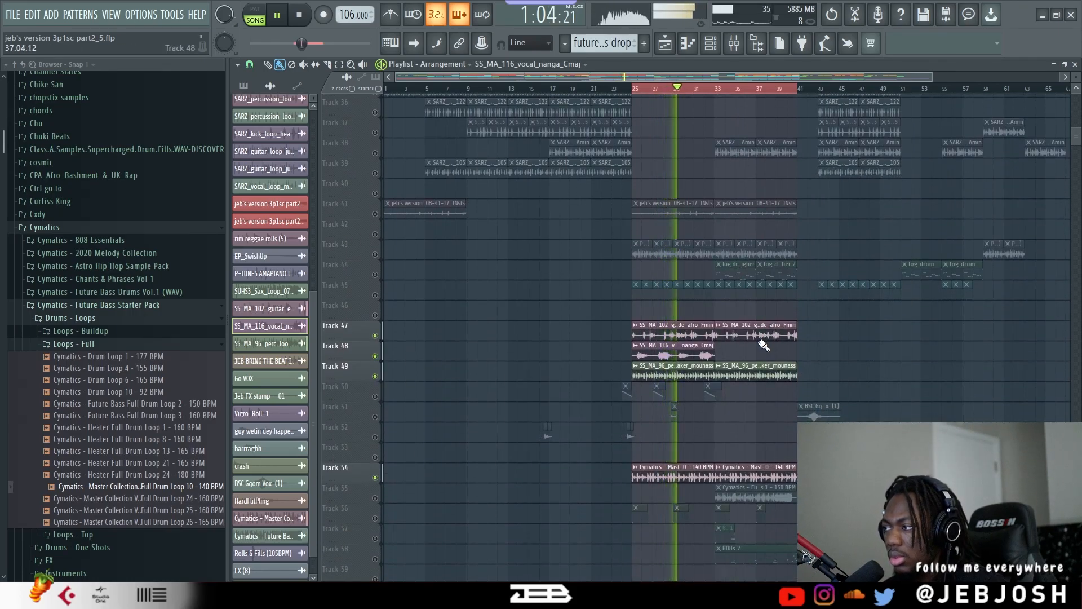
Open the SS_MA_102_guitar_electric_slide_afro_Fmin sample on Track 47 and view its source folder without replacing the file.
key("space")
double_click(706, 334)
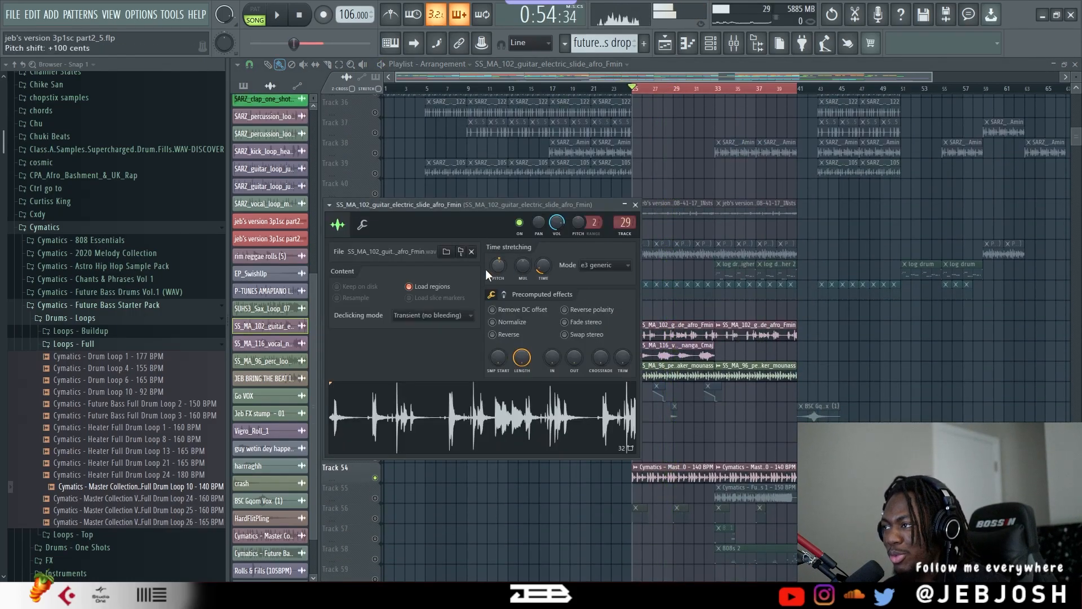
left_click(447, 253)
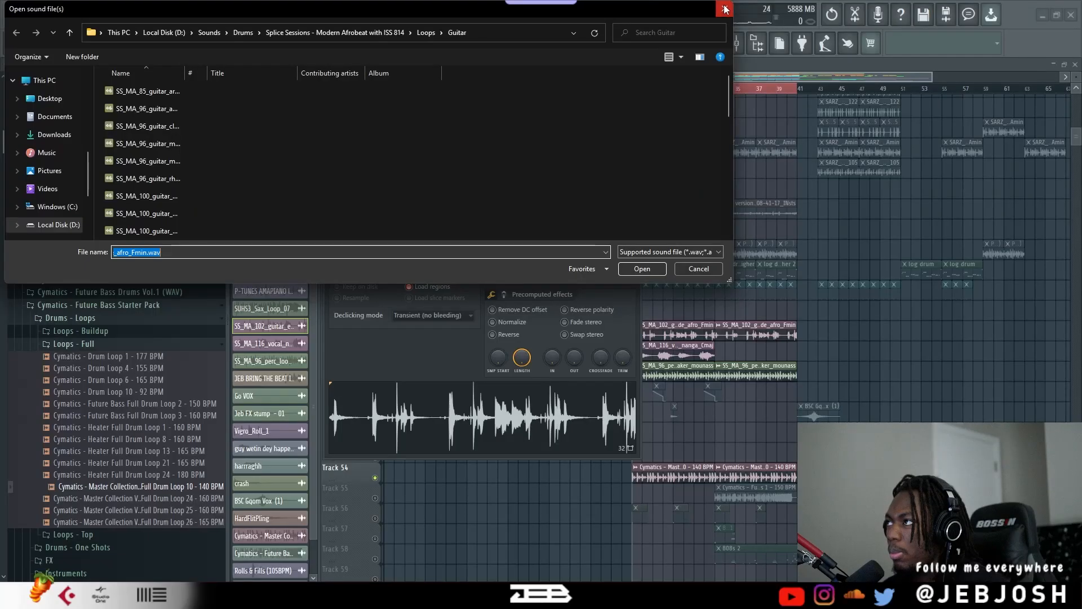
left_click(725, 8)
Examine the Eos 2 reverb on the guitar's mixer track 29, then solo the track and toggle the reverb during playback.
key("F9")
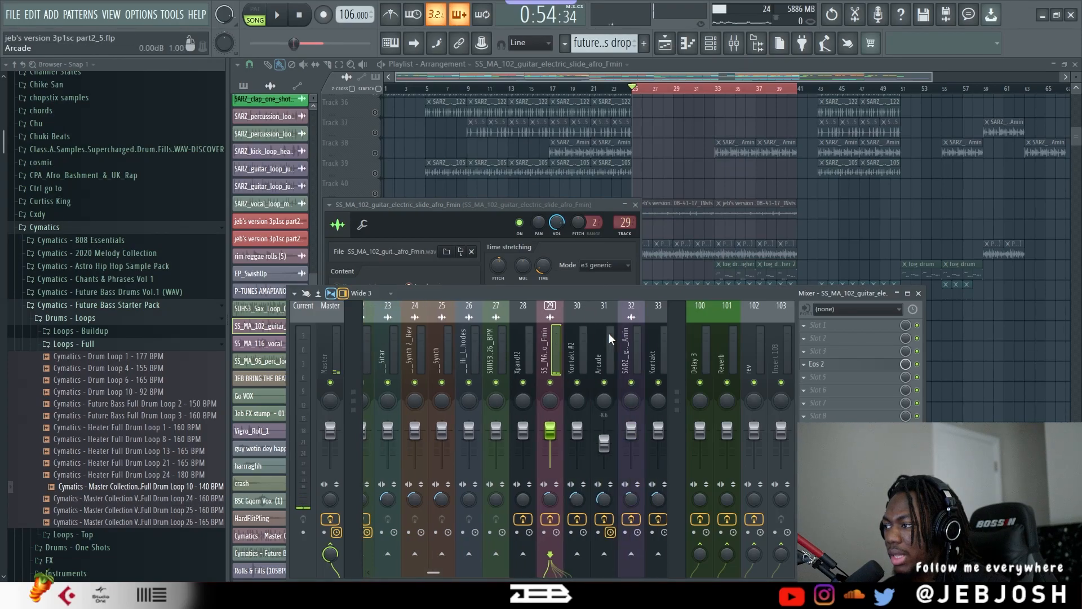
left_click(843, 363)
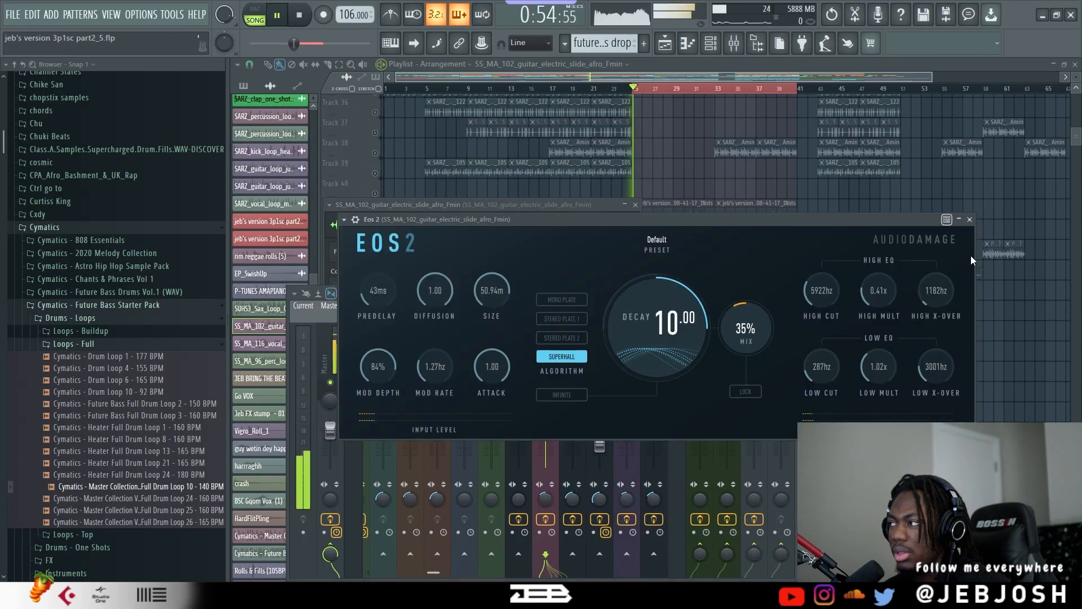
left_click(969, 219)
left_click(916, 364)
key("space")
right_click(545, 383)
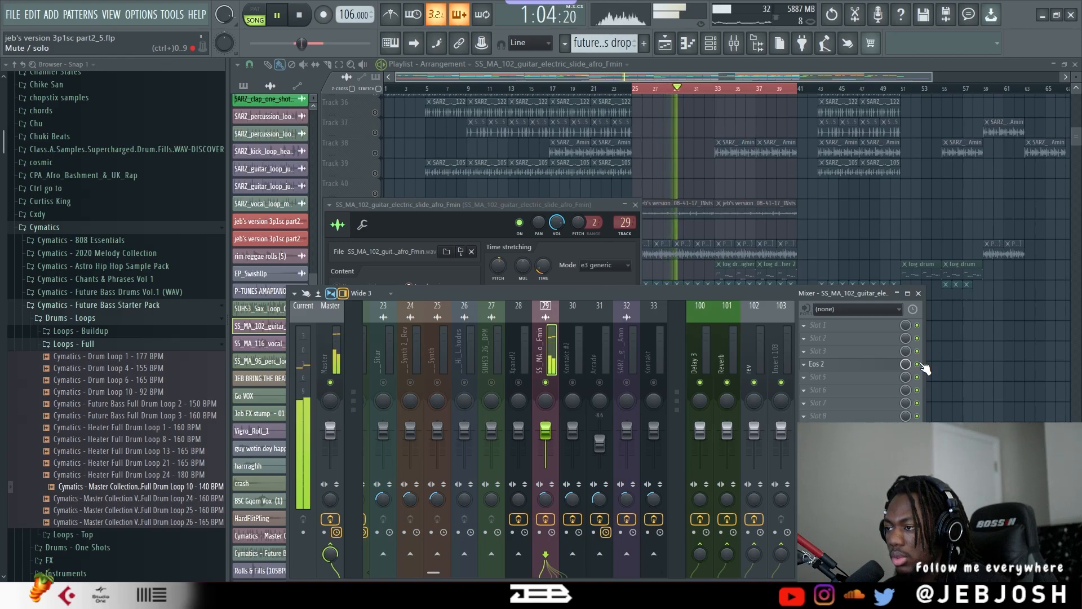
key("space")
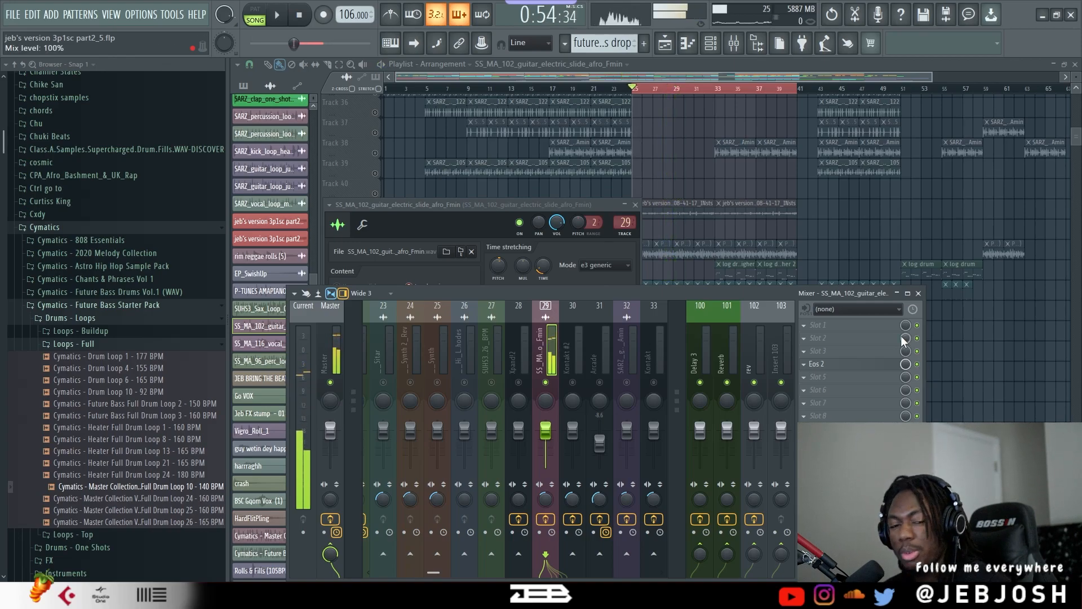
Return from the mixer to the playlist and play the isolated drop layers together from bar 25.
key("space")
right_click(862, 251)
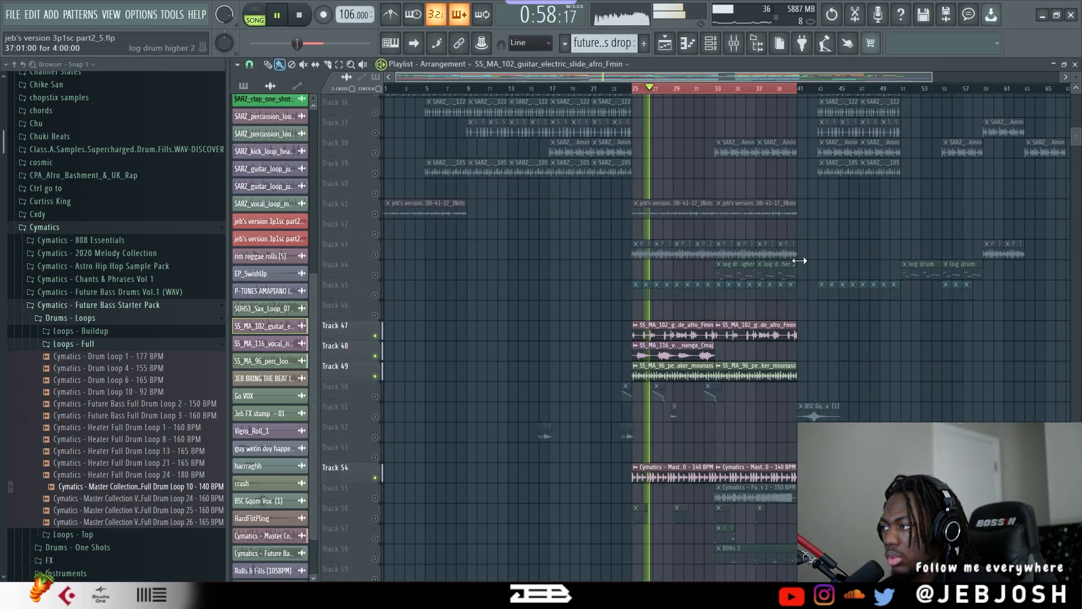
key("space")
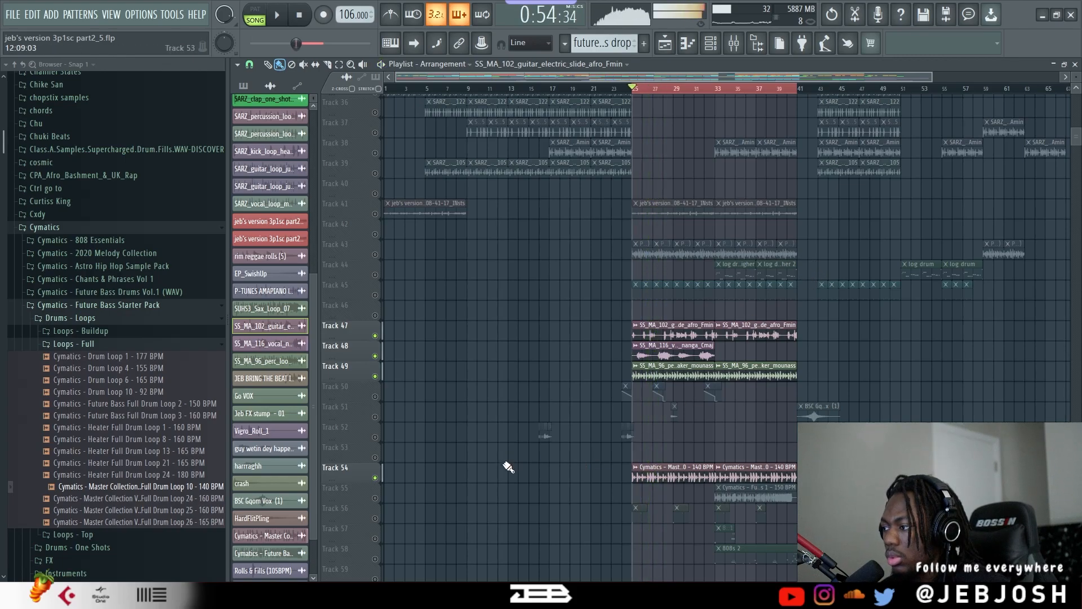
Open the vocal ambience pattern in the channel rack and play it in pattern mode.
left_click(676, 514)
left_click(257, 10)
left_click(711, 45)
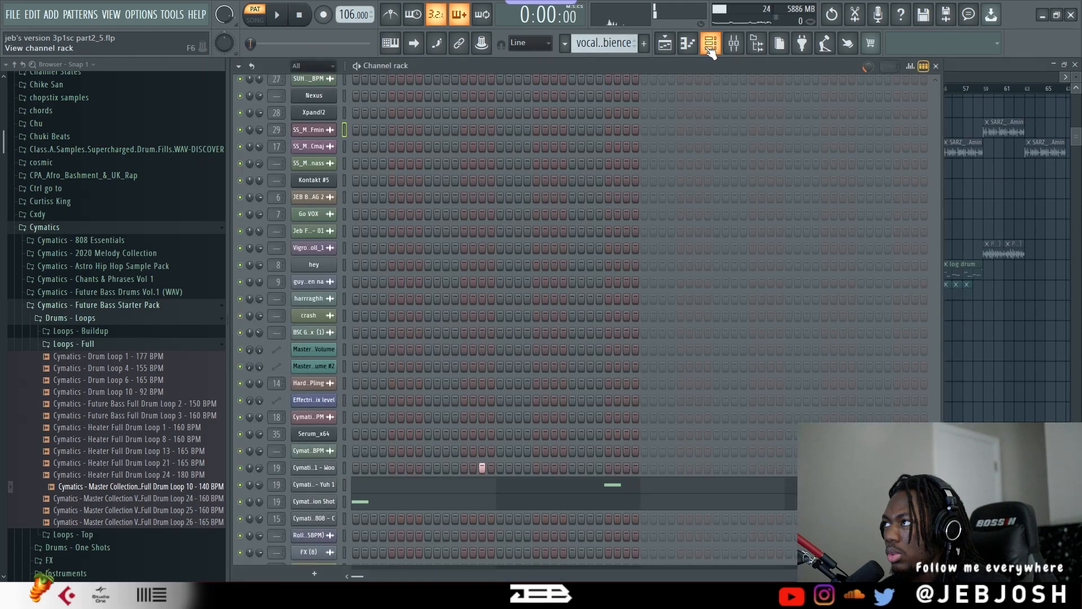
key("space")
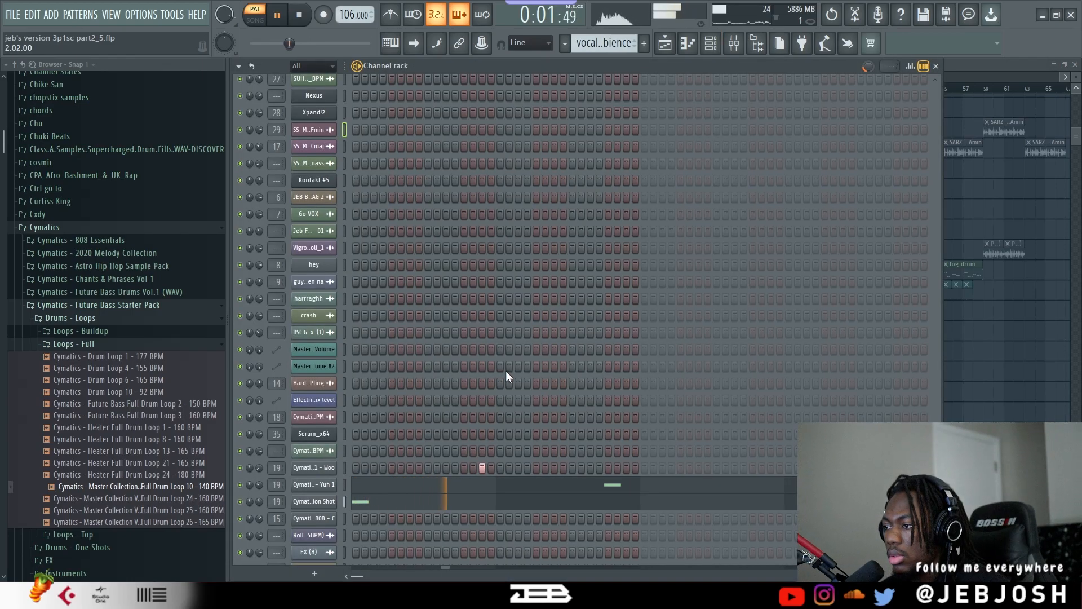
key("space")
Inspect the Cymatics Yuh 1 and Astro Wake Percussion Shot samples and locate their mixer track 19.
left_click(313, 467)
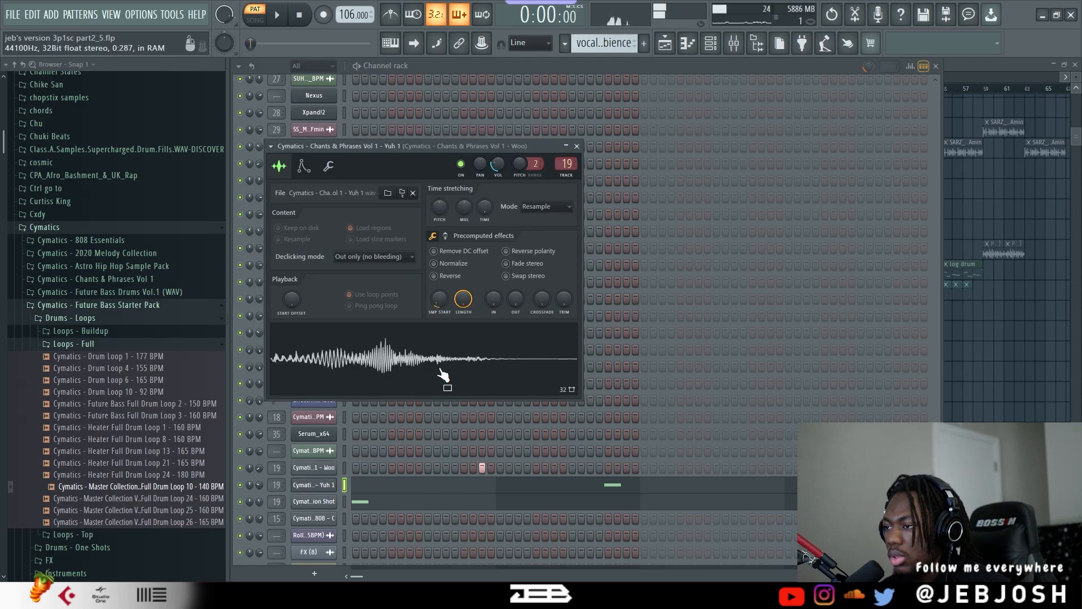
left_click(331, 502)
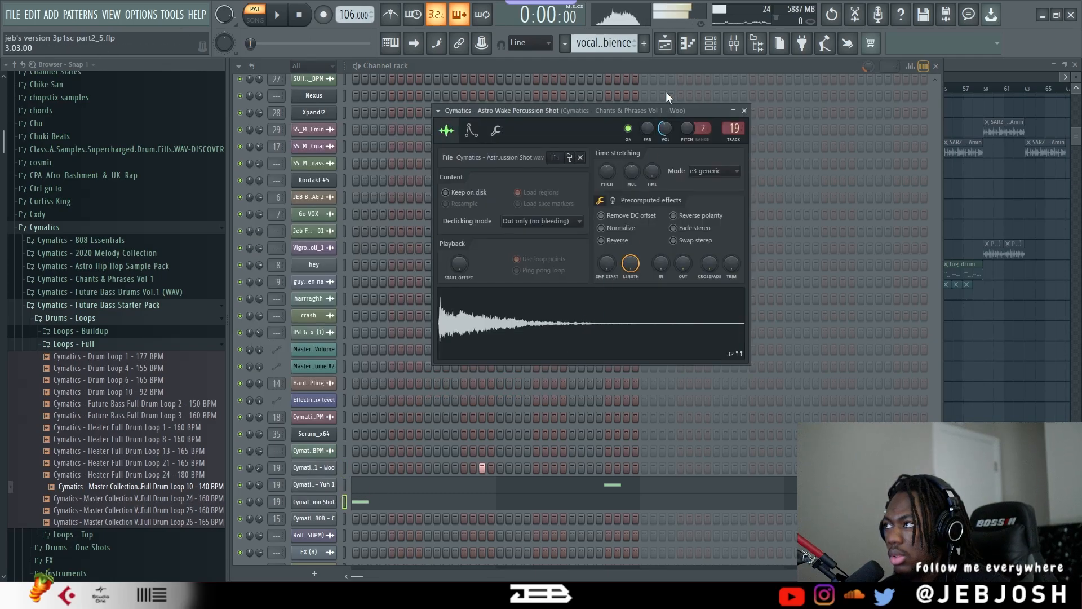
key("F9")
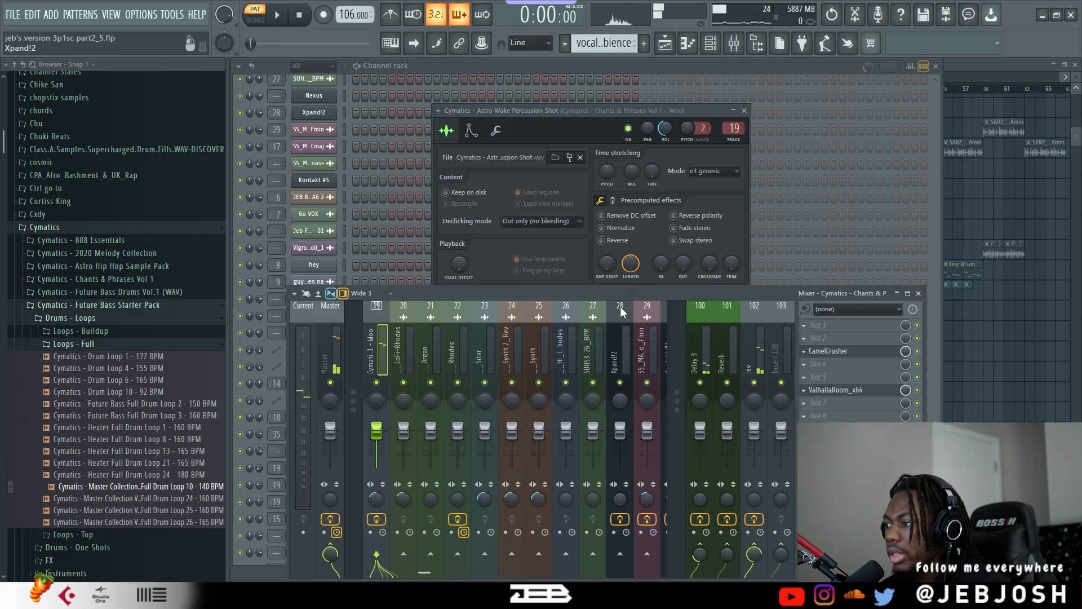
scroll(619, 333, "down", 8)
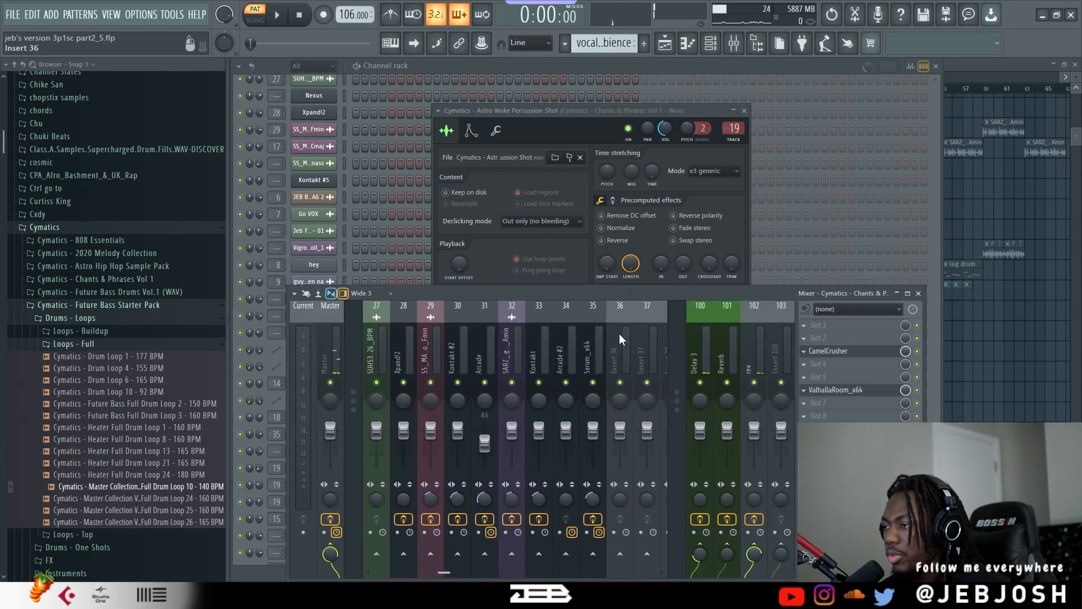
scroll(433, 343, "up", 14)
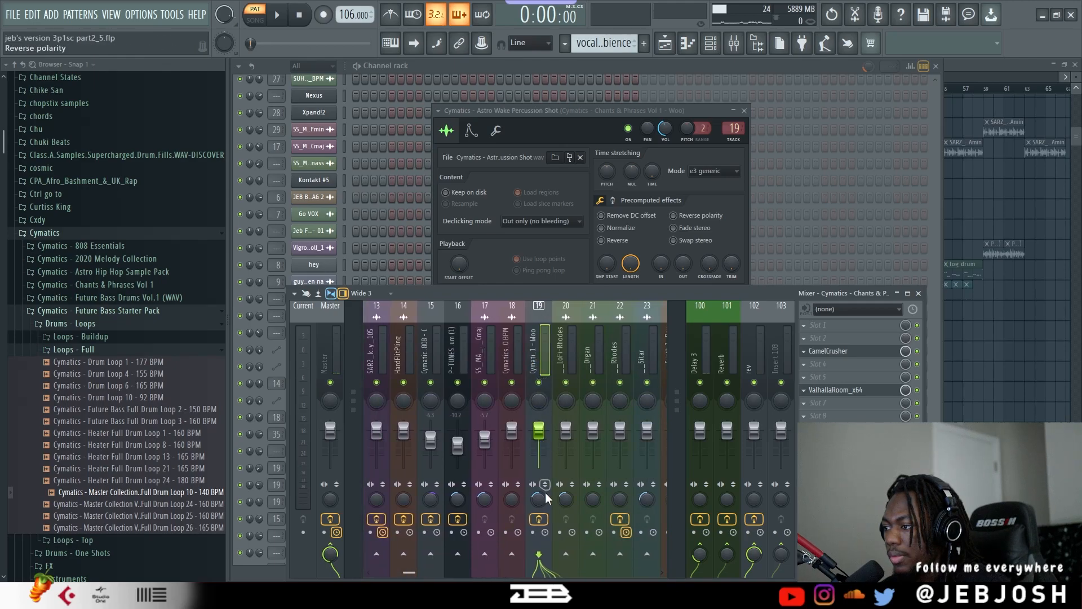
Arrange the mixer and the Astro Wake Percussion Shot sampler window so both stay visible side by side.
left_click_drag(518, 293, 524, 187)
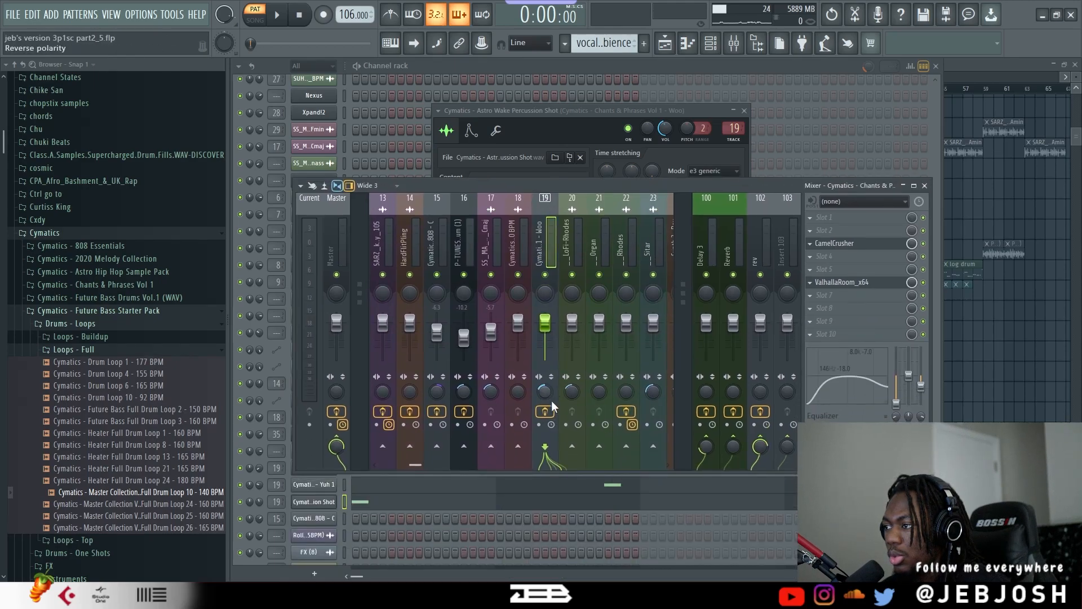
left_click(539, 130)
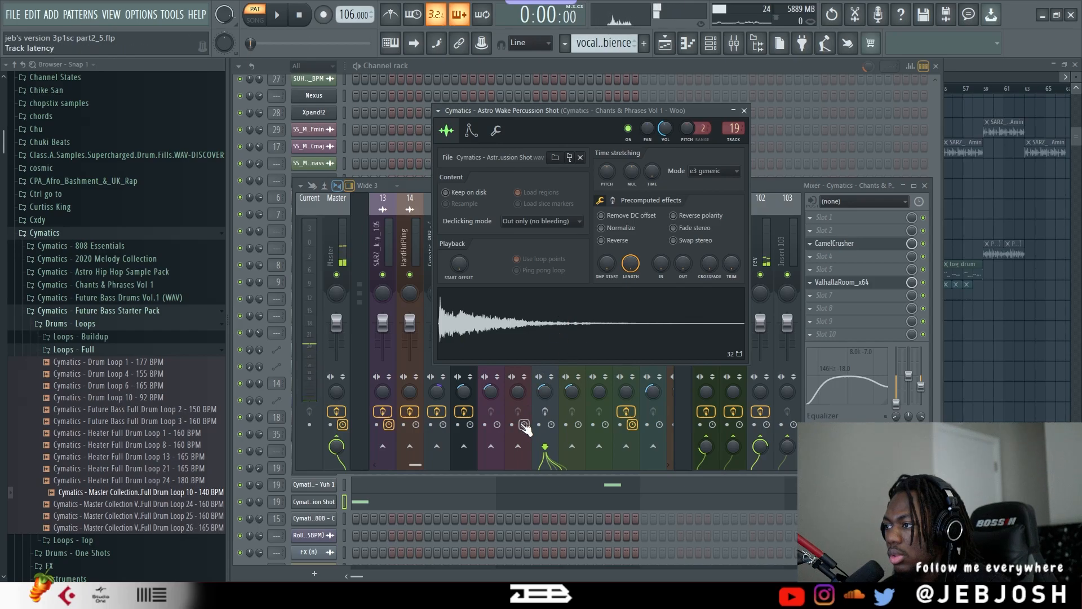
left_click_drag(563, 105, 259, 80)
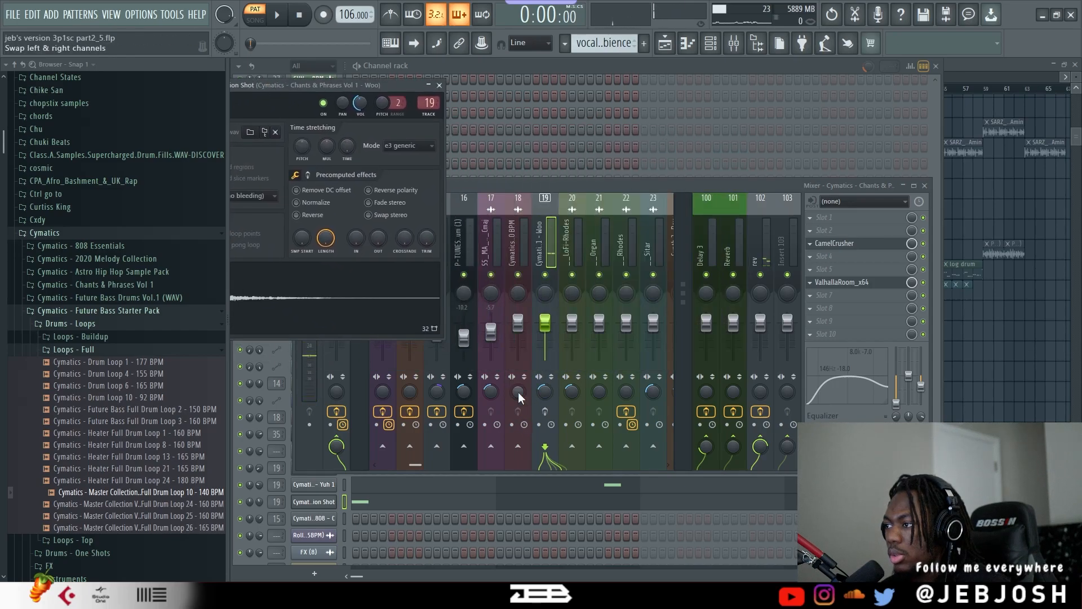
Audition the Astro Wake Percussion Shot with track 19's ValhallaRoom reverb bypassed, then re-enabled with its settings open.
left_click(925, 284)
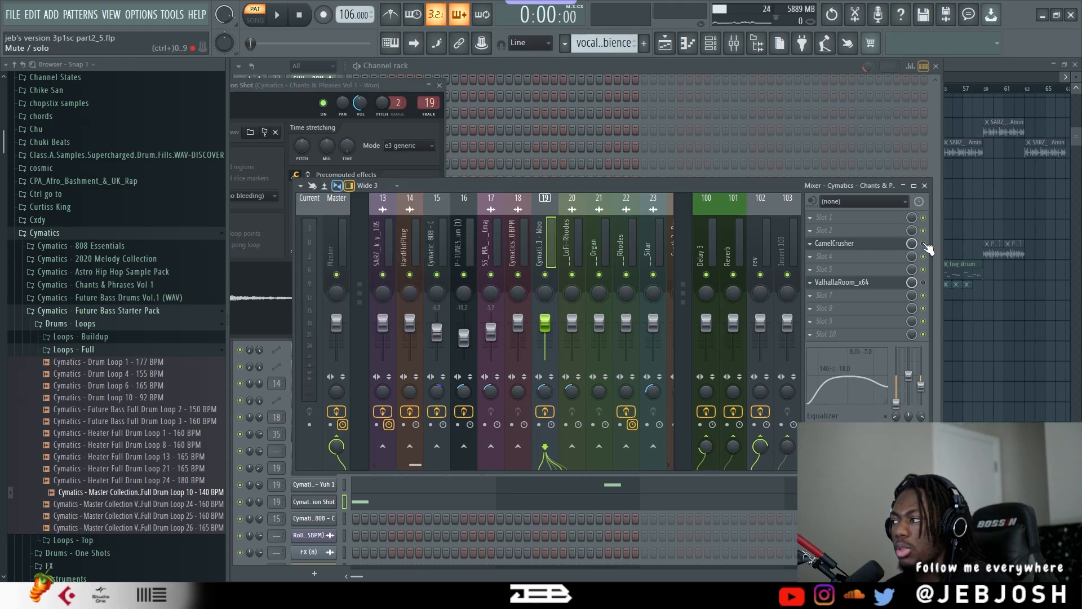
left_click(859, 245)
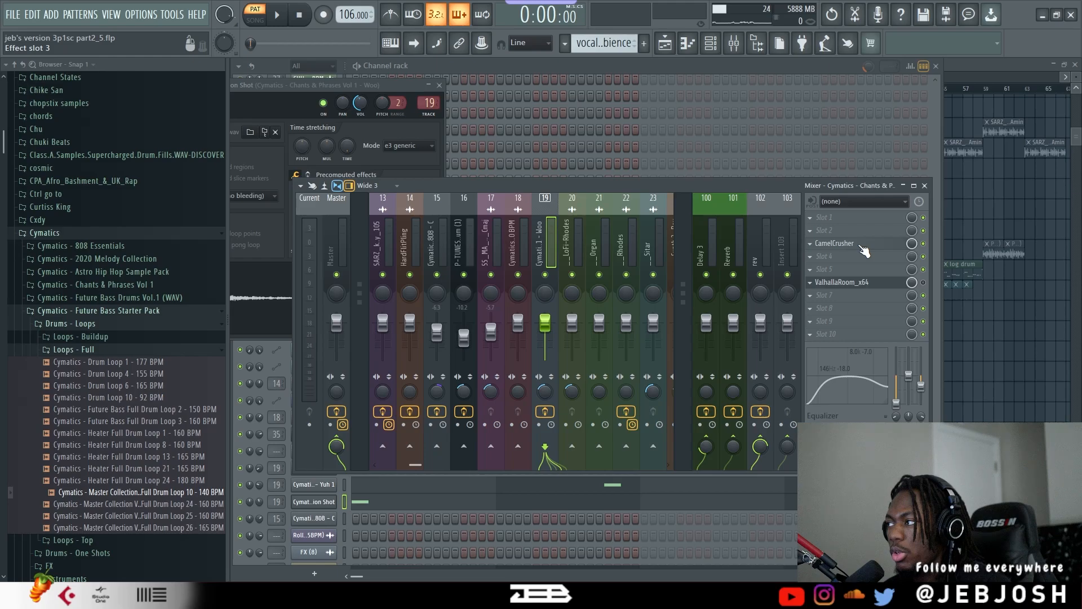
left_click(253, 302)
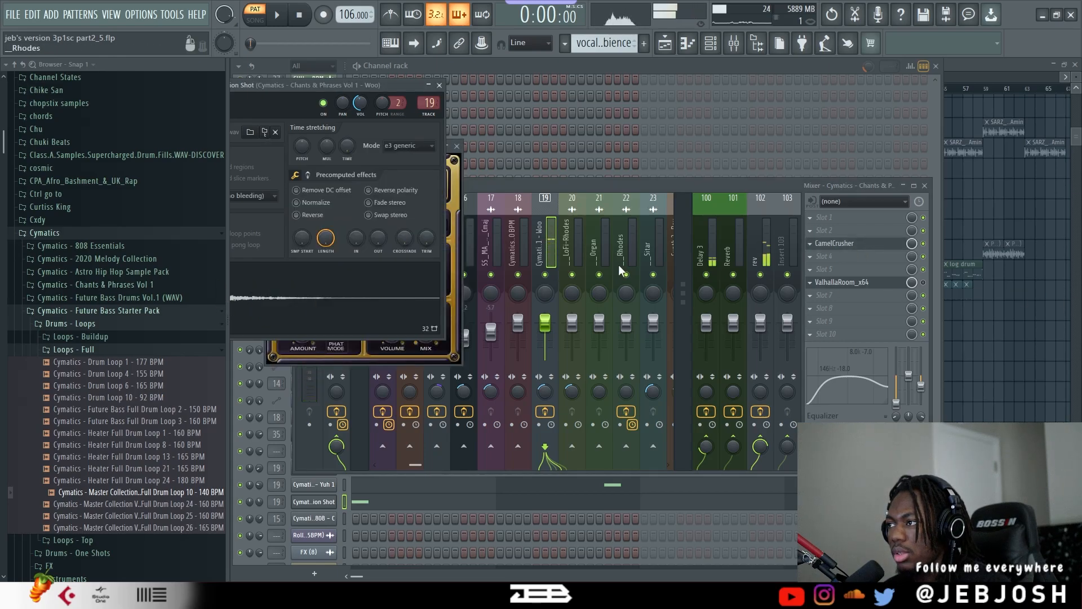
left_click(923, 283)
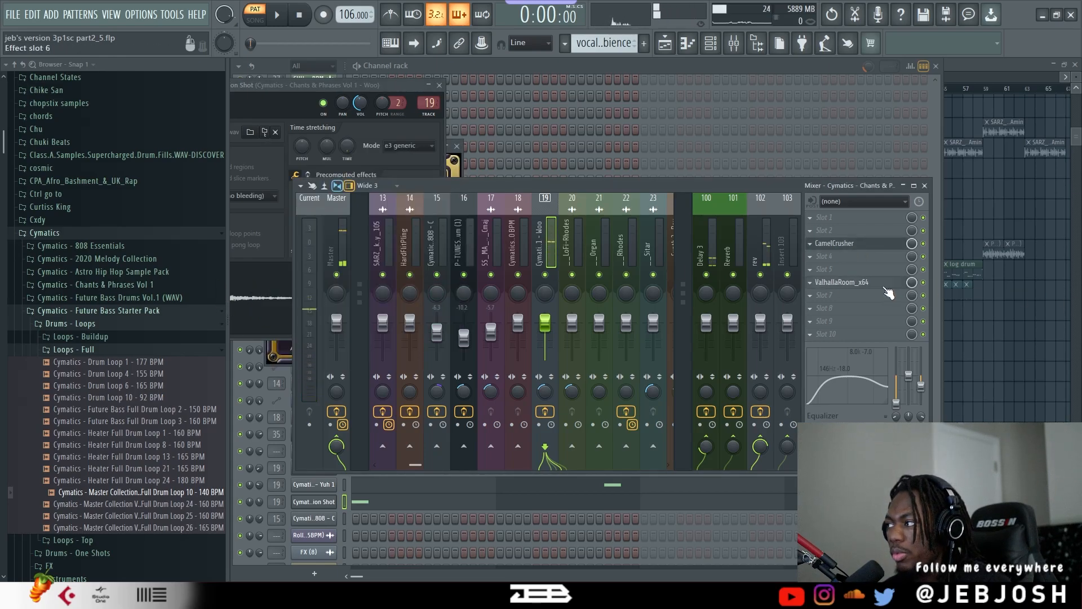
left_click(886, 285)
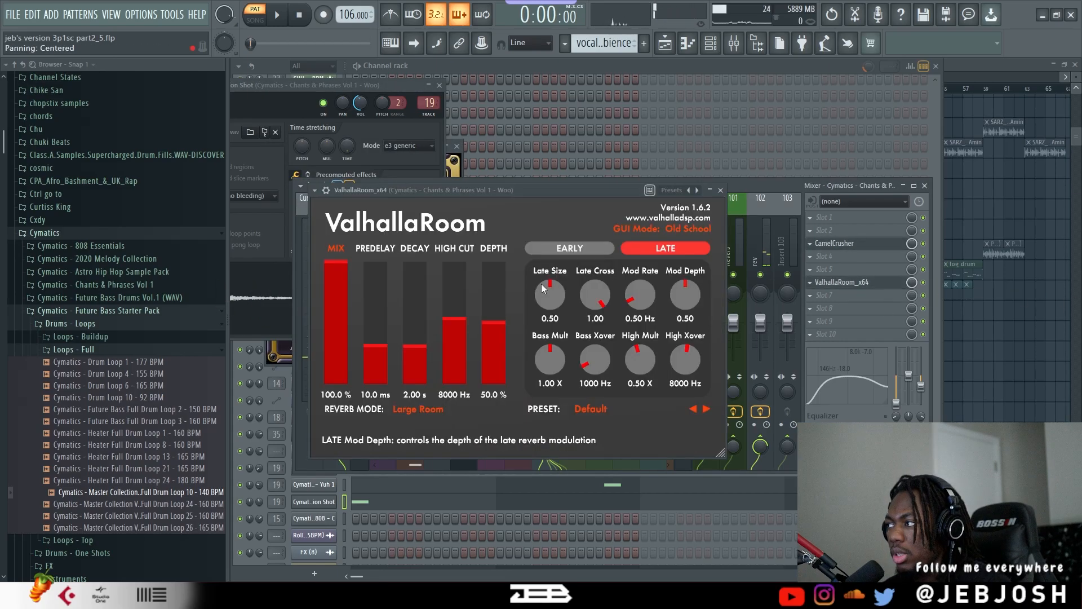
left_click(269, 293)
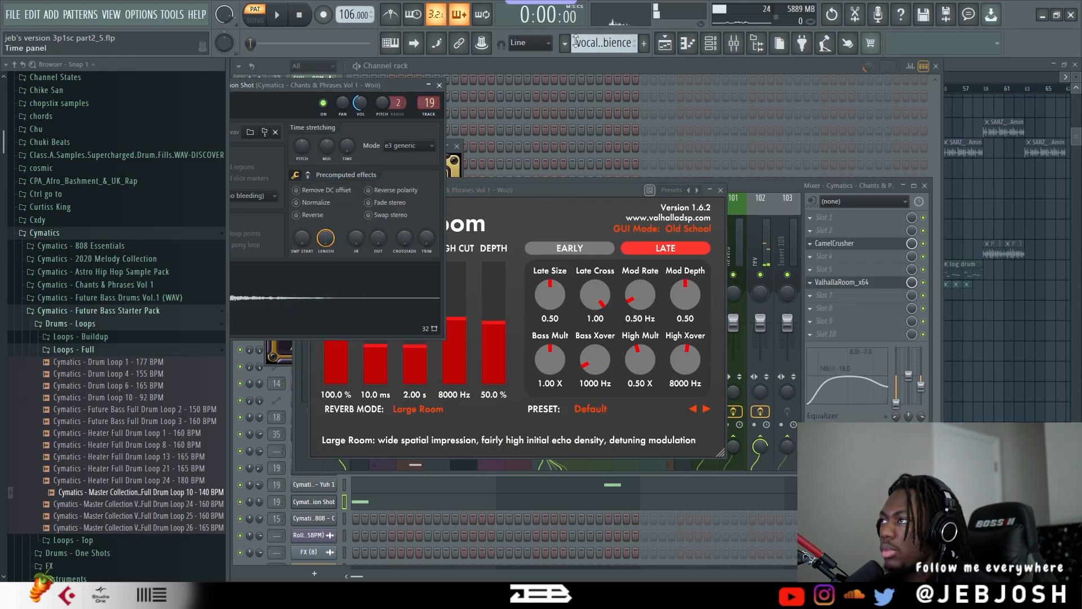
Audition the Cymatics Yuh 1 sample from the channel rack and check its effects on mixer track 19.
left_click(637, 70)
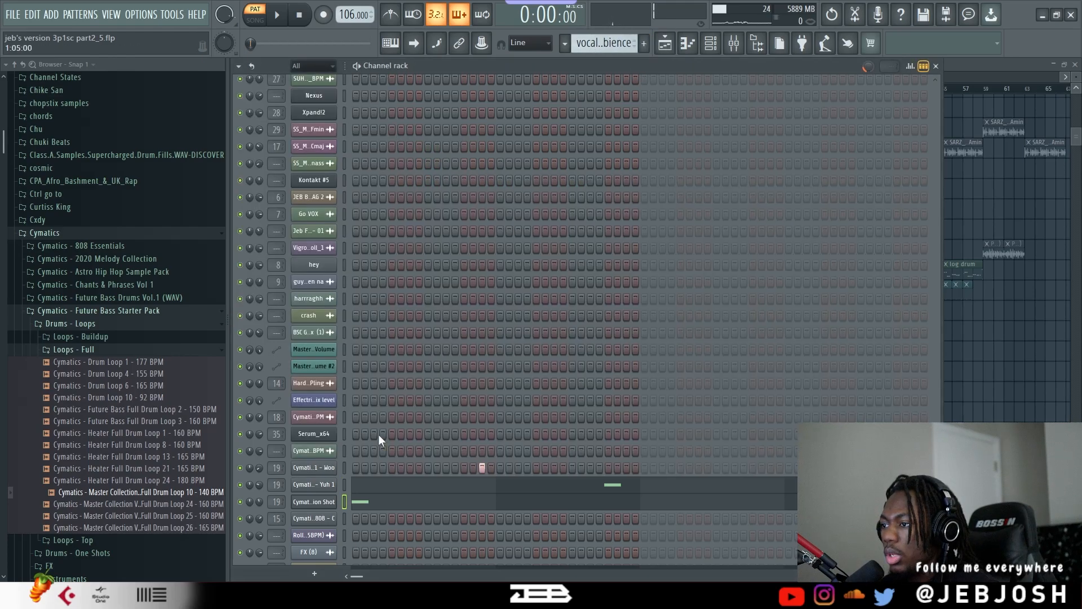
left_click(327, 488)
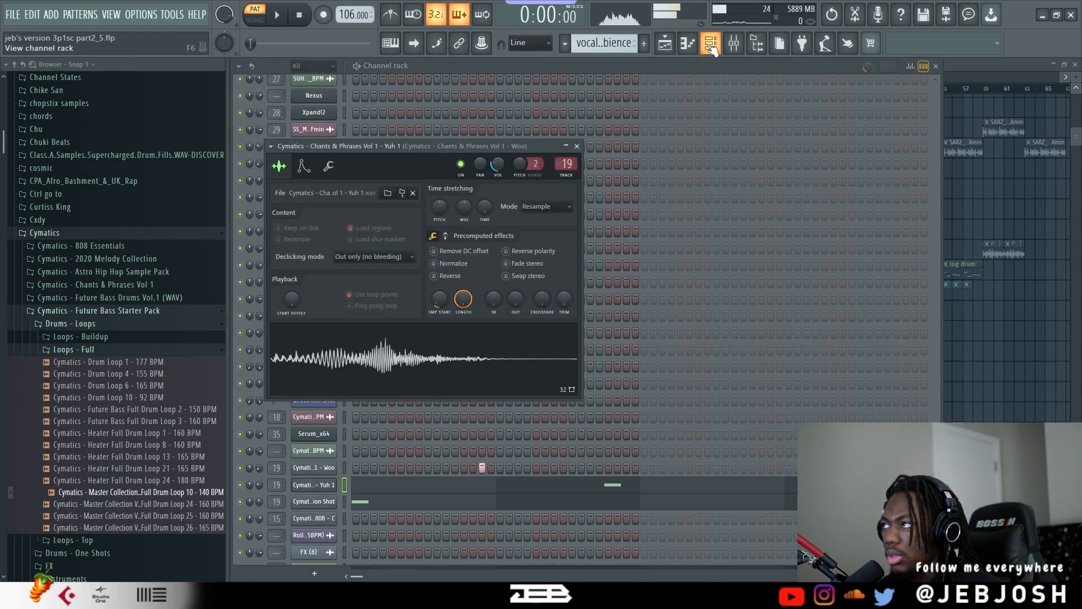
left_click(734, 43)
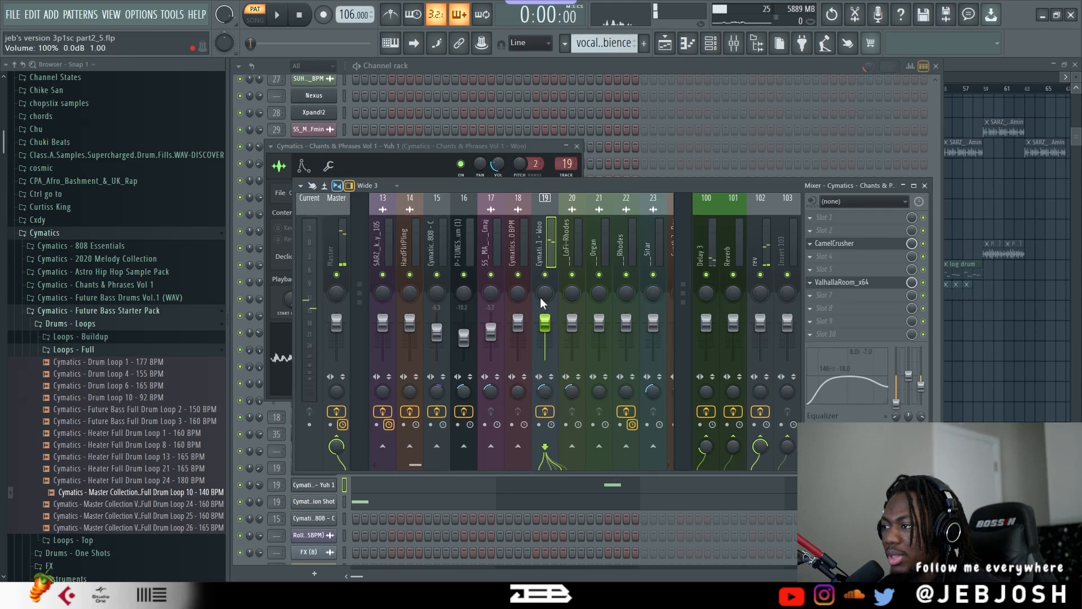
left_click(600, 80)
left_click(327, 486)
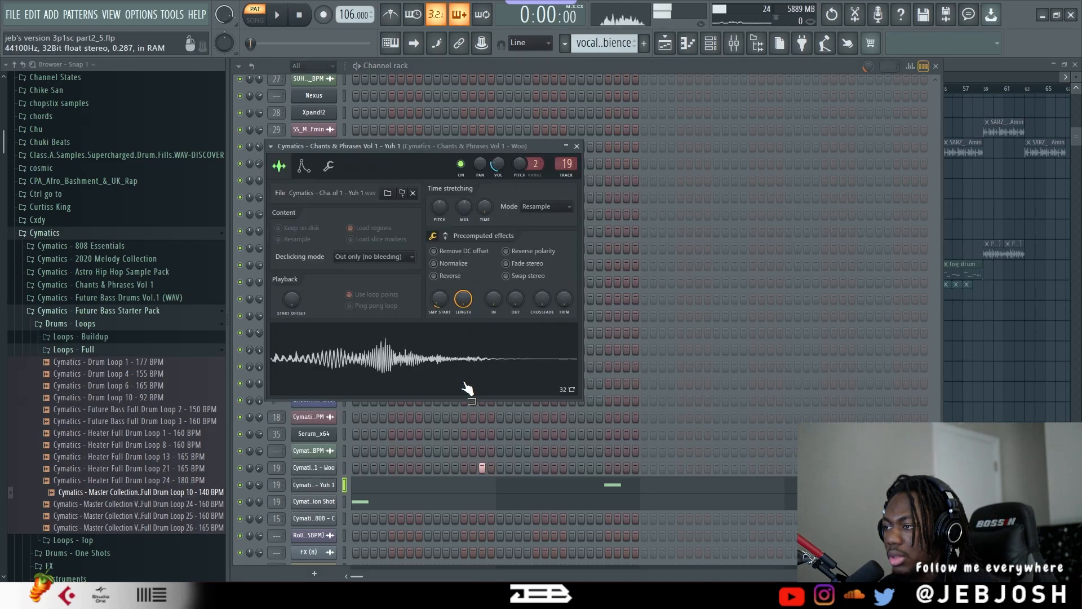
left_click(319, 503)
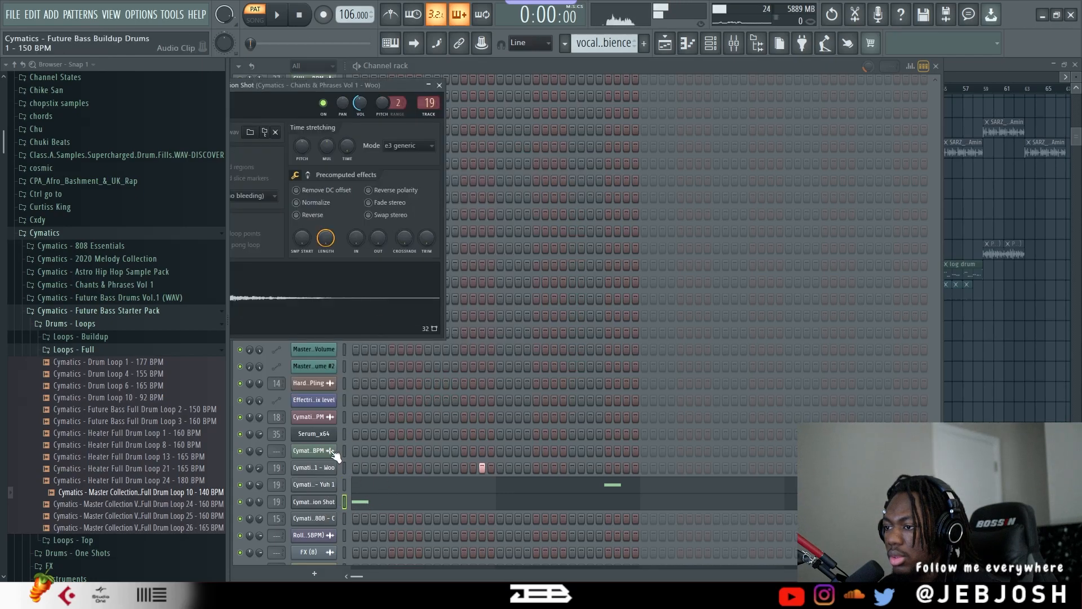
Inspect the Cymatics Woo sample and its mixer track, then audition Woo, Yuh 1 and the percussion shot in turn.
left_click(327, 467)
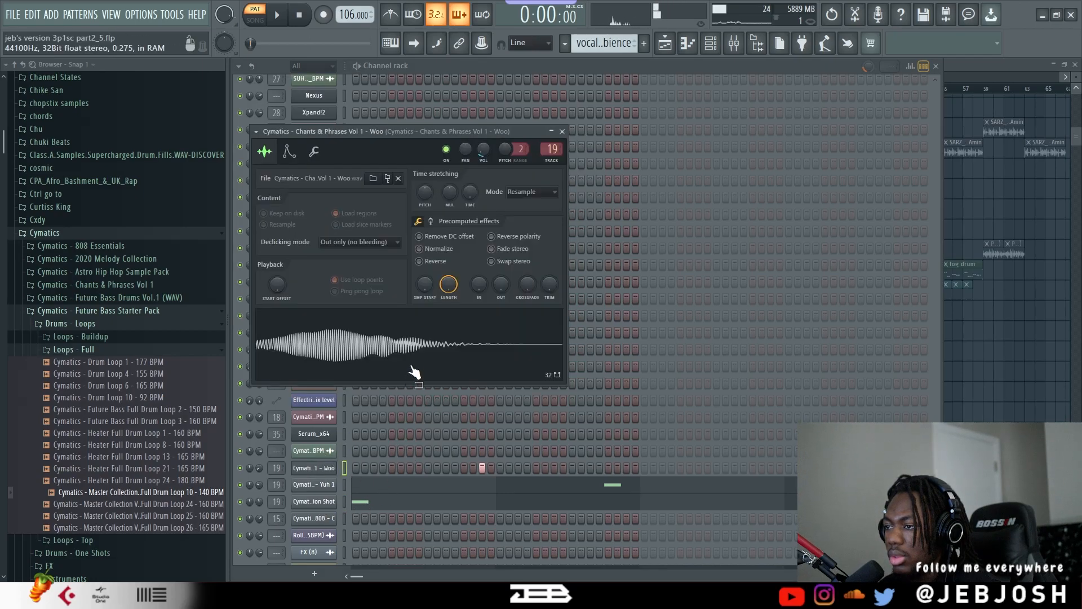
left_click(734, 47)
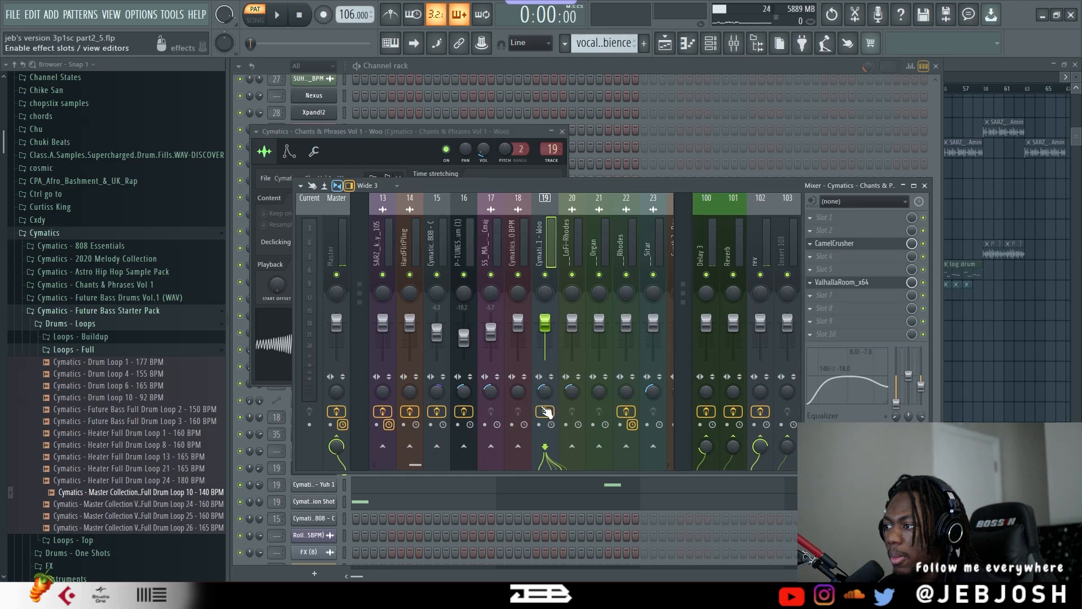
left_click(556, 69)
left_click(314, 468)
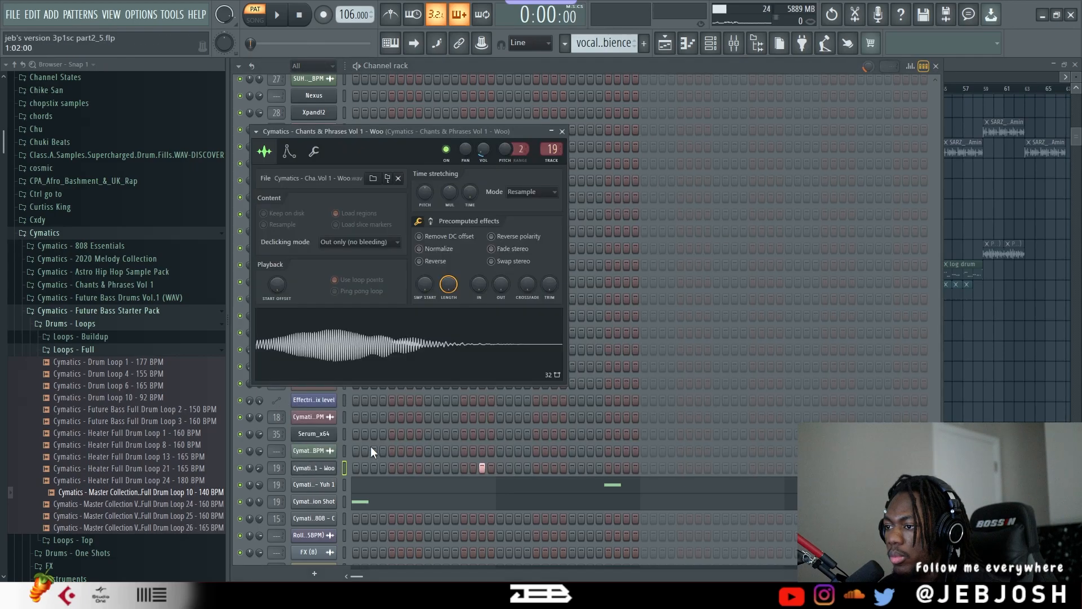
left_click(314, 484)
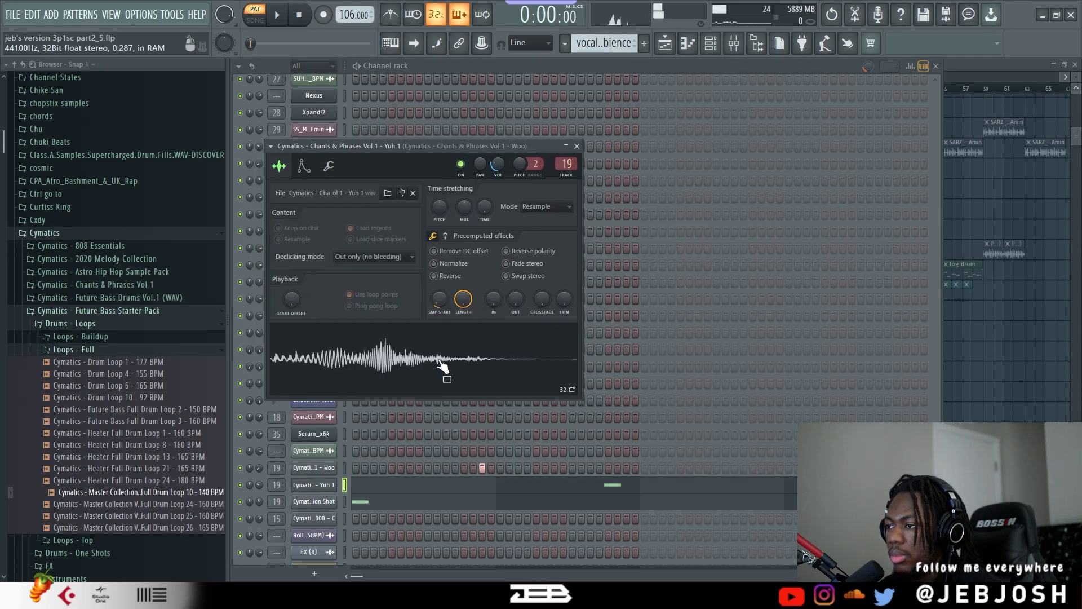
left_click(326, 500)
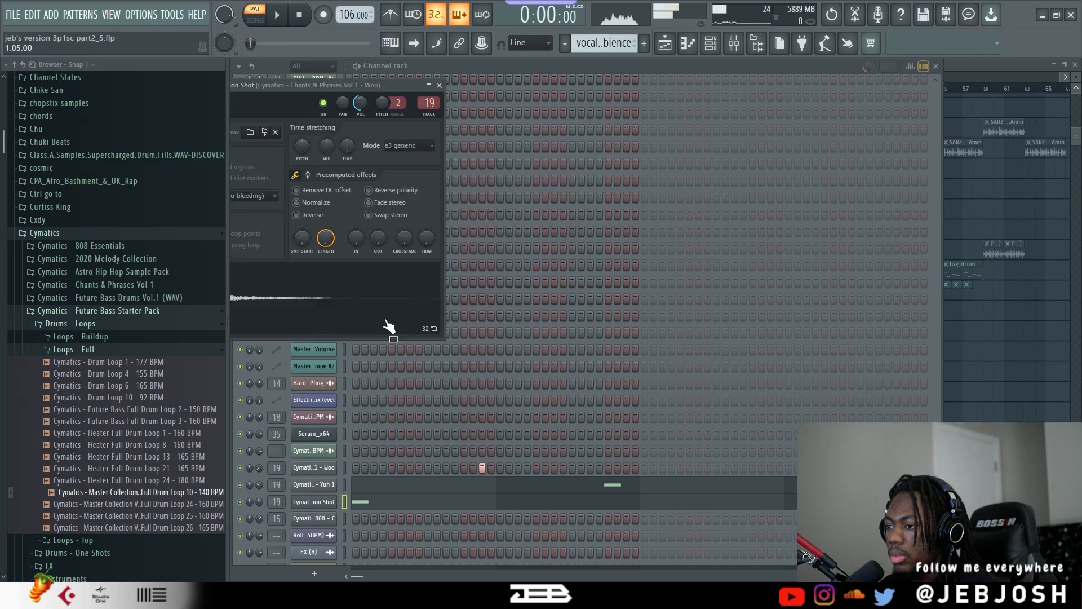
Return to the playlist and play the isolated drop layers with the vocal ambience clips.
left_click(1032, 195)
key("space")
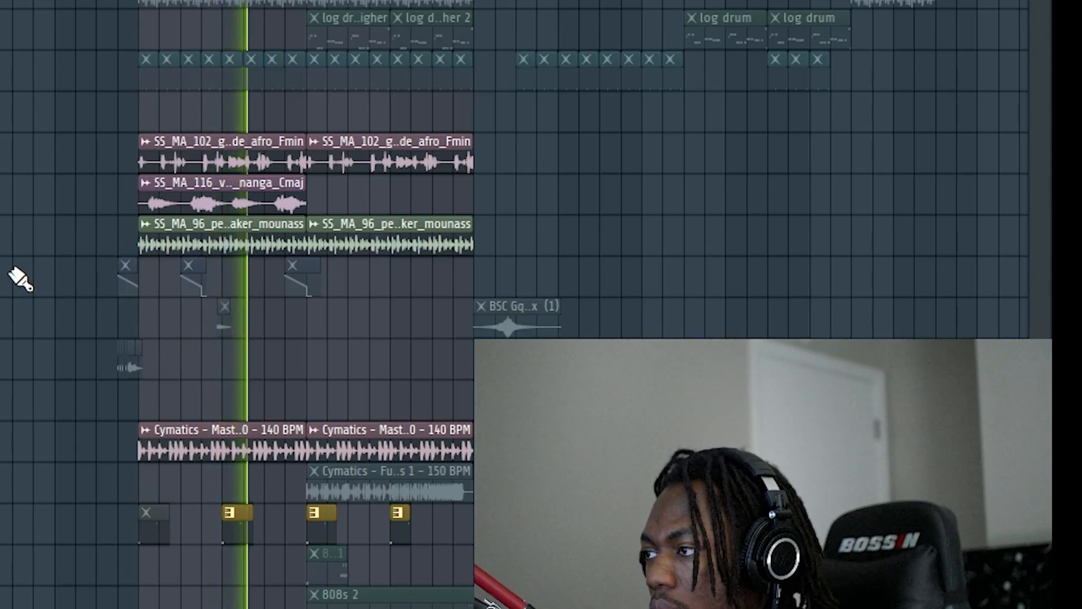
Isolate the P-TUNES loop on track 43, select the drop's second half from bar 33 to bar 41 and play it.
scroll(248, 257, "up", 2)
scroll(248, 258, "up", 1)
right_click(2, 113)
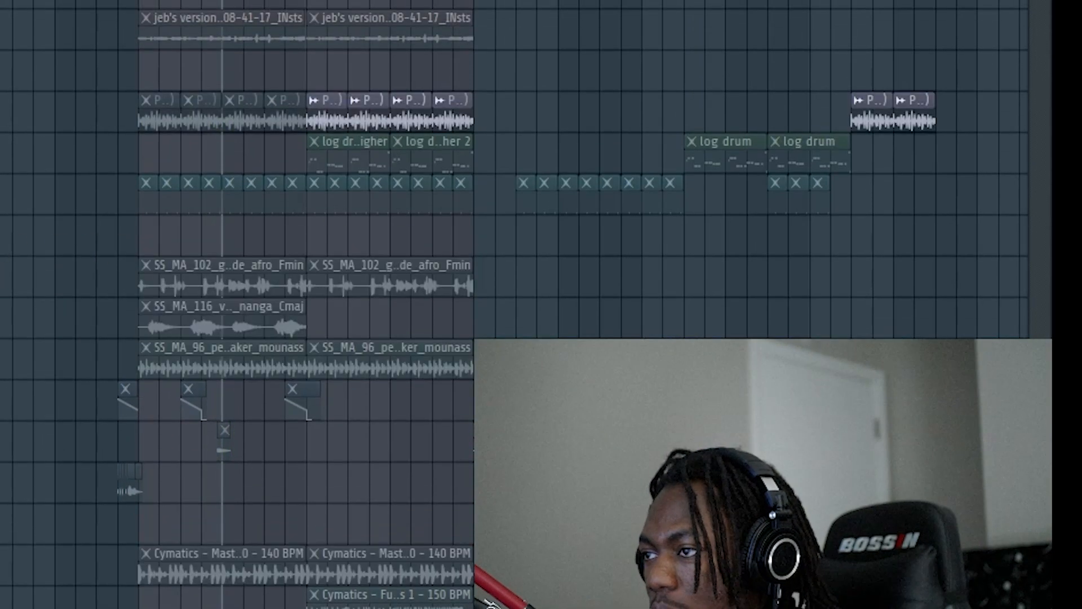
left_click_drag(307, 1, 473, 2)
key("space")
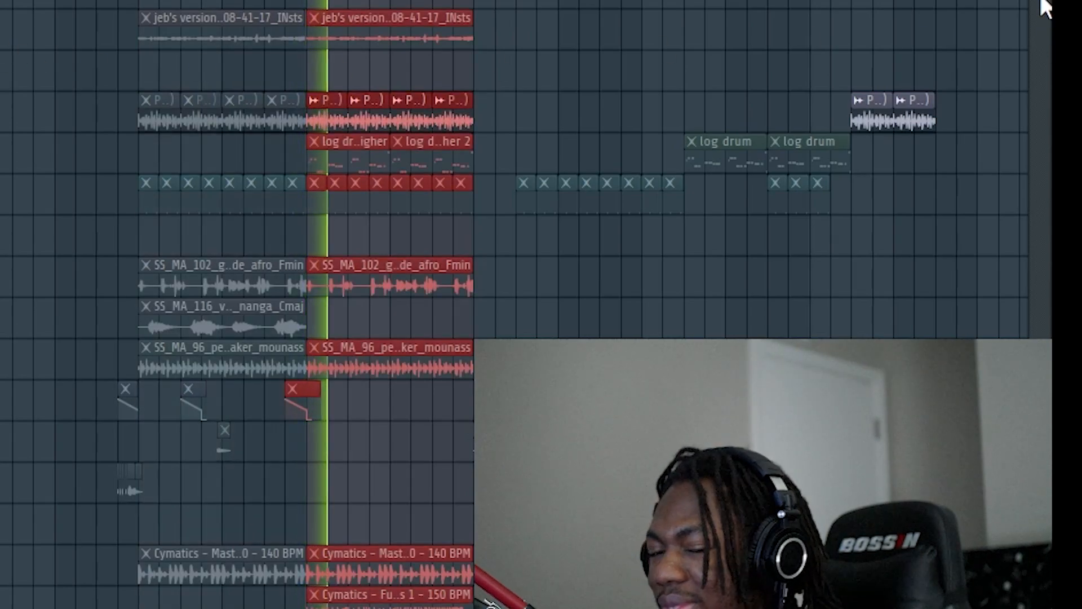
key("space")
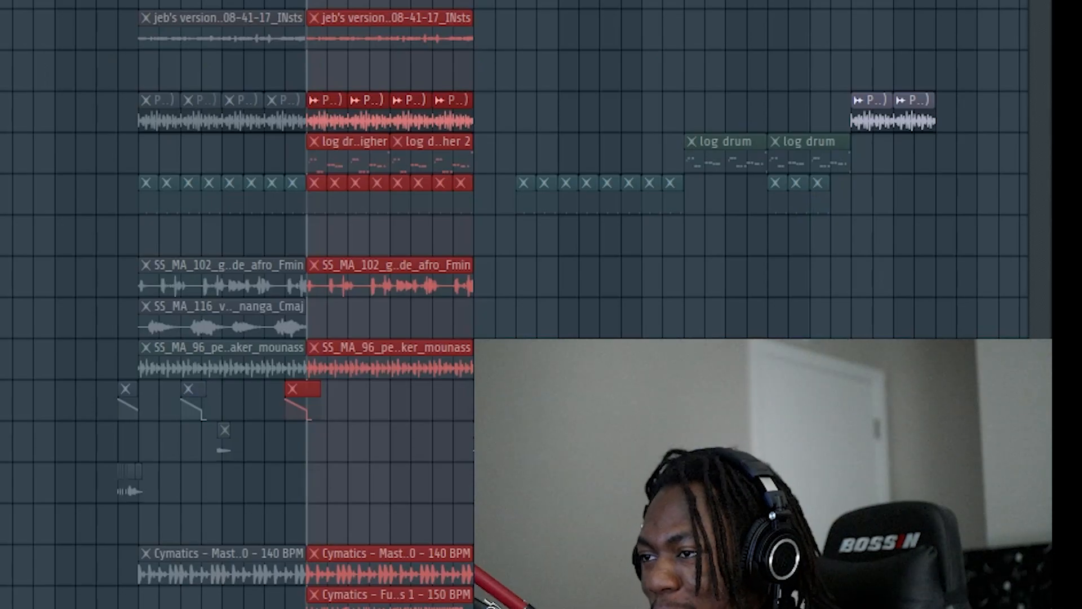
key("space")
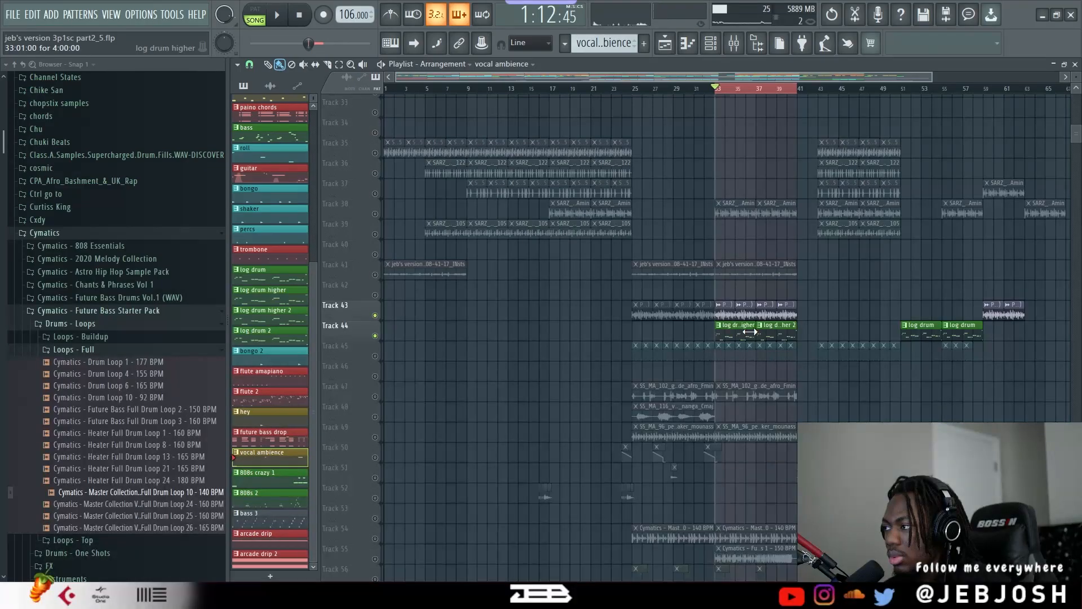
Inspect the P-TUNES AMAPIANO loop (4) channel settings, then the log drum higher pattern's notes in the piano roll.
right_click(643, 84)
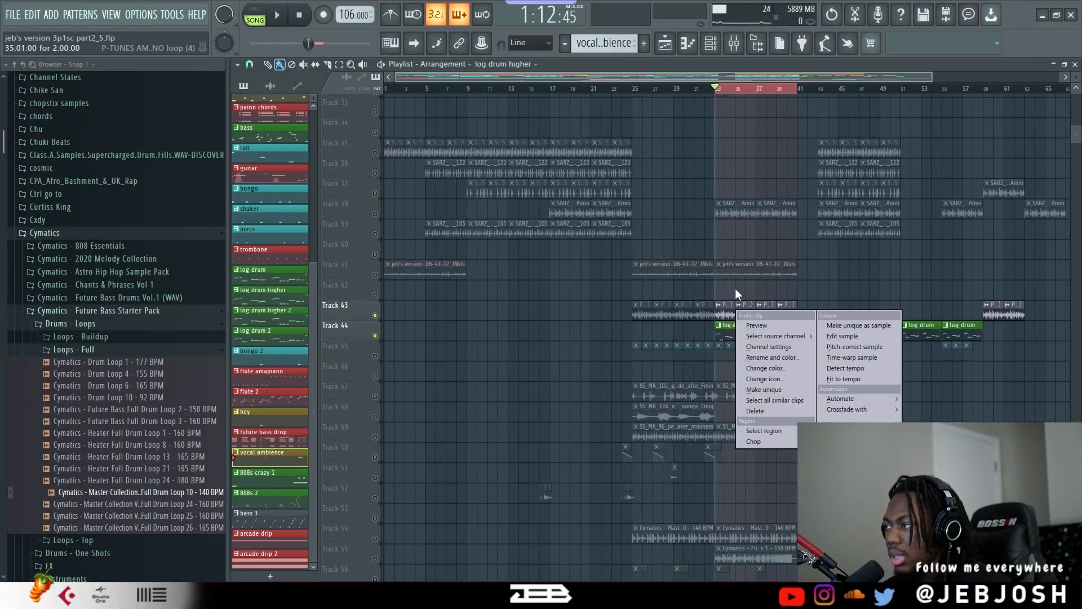
left_click(768, 346)
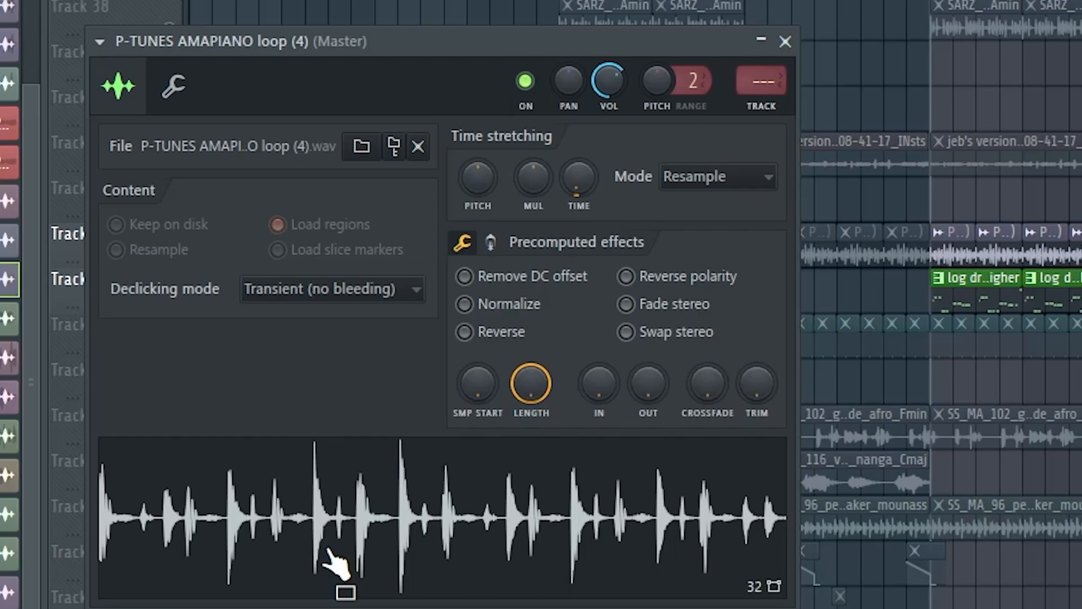
left_click(978, 293)
key("space")
double_click(964, 293)
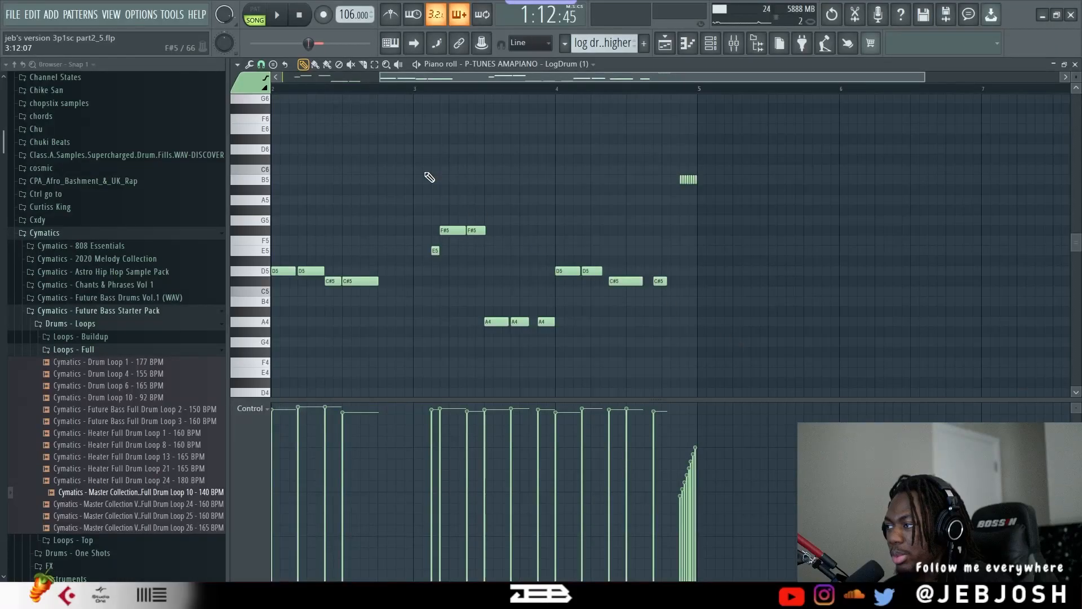
left_click(709, 44)
left_click(664, 44)
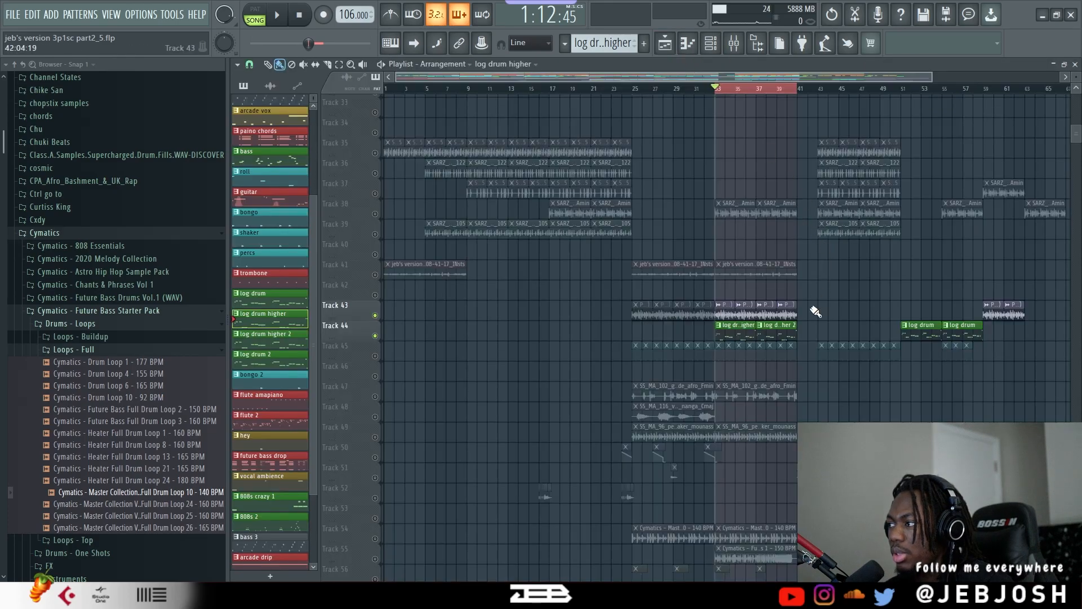
Solo the 808s 2 clips on playlist track 58 and play them from bar 33.
scroll(811, 315, "down", 2)
scroll(810, 355, "down", 4)
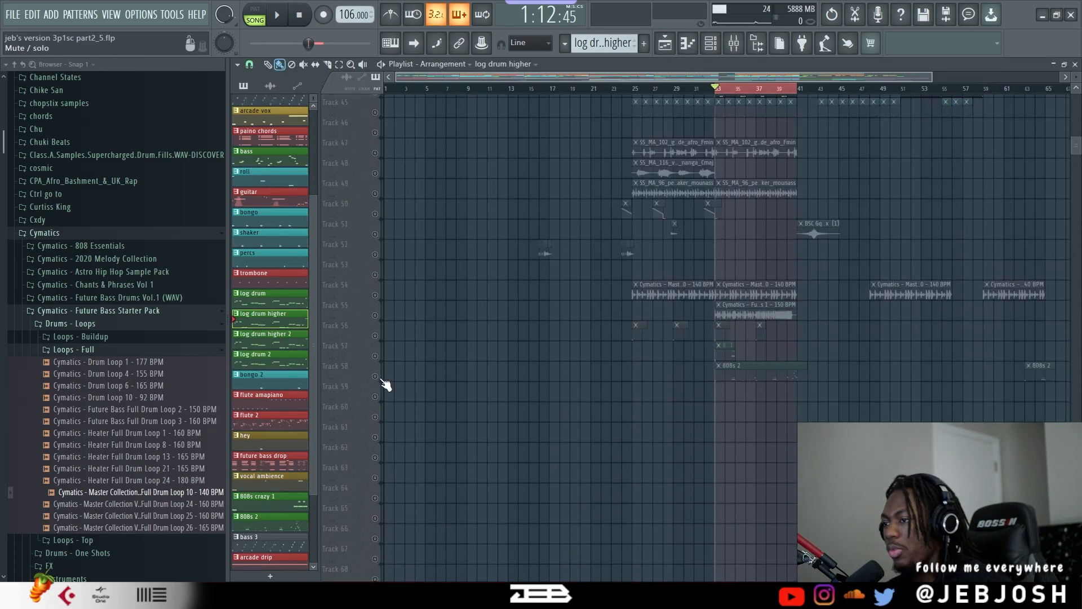
left_click(375, 375)
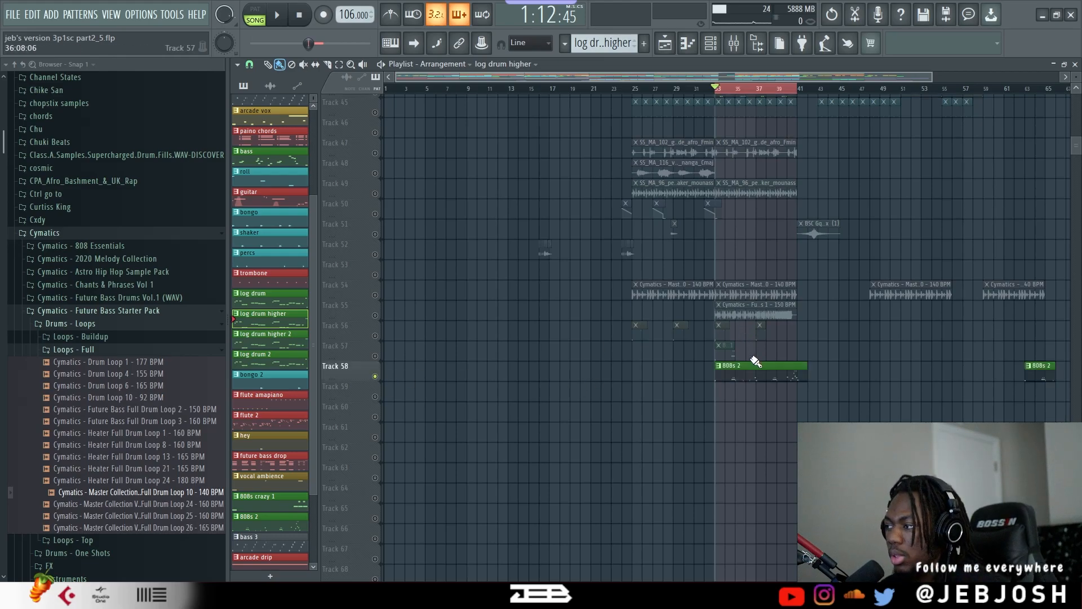
key("space")
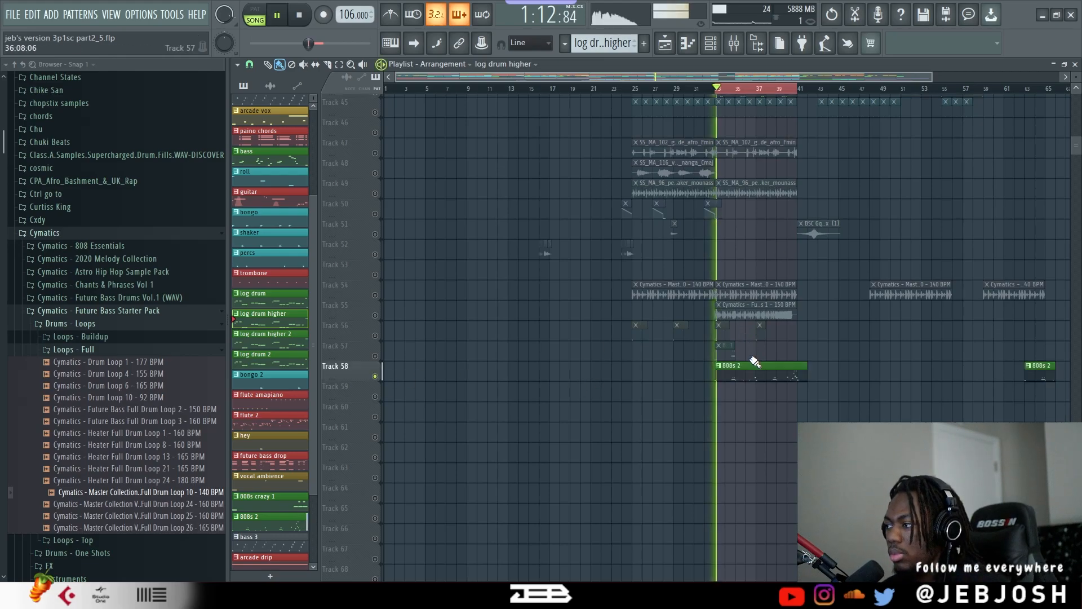
left_click(733, 42)
key("space")
key("F9")
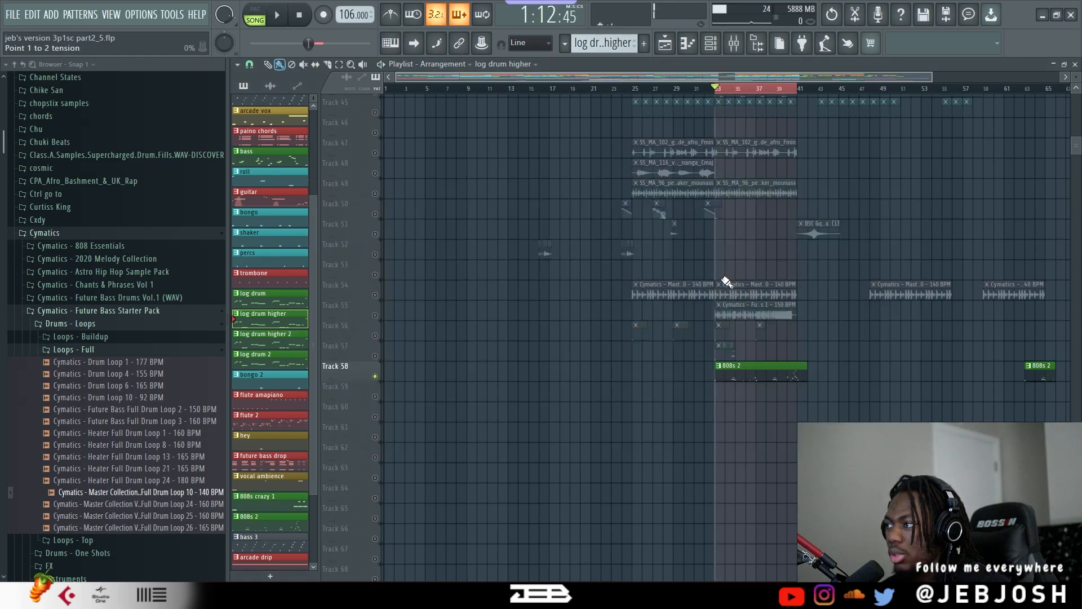
Open the Cymatics Astro Butterfly 808 sample used in the 808s 2 pattern and locate its effects on mixer track 15.
left_click(718, 49)
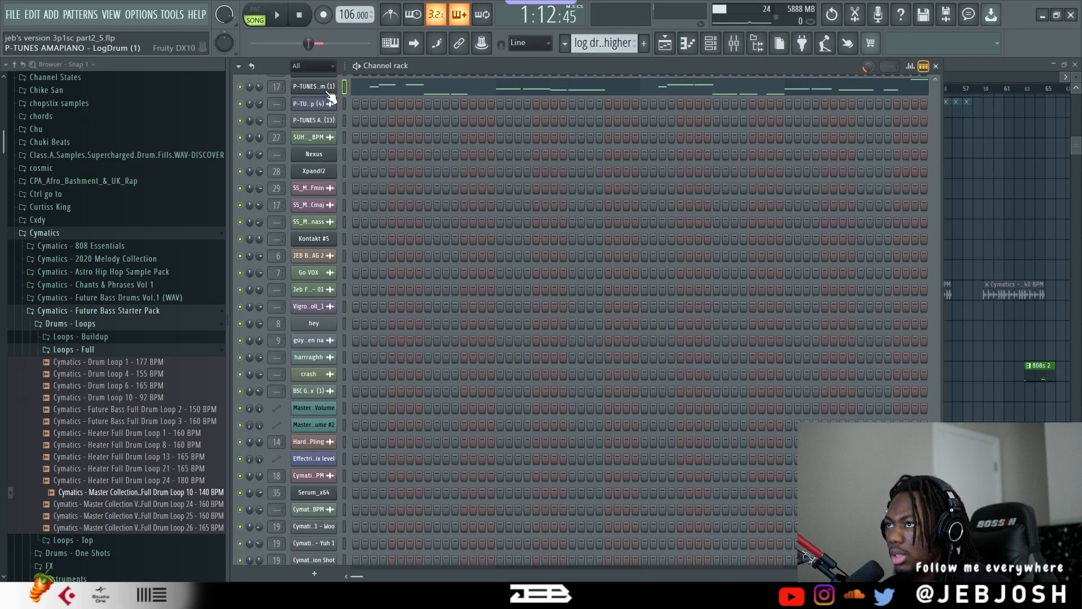
key("KP_Add")
key("KP_Add")
left_click(330, 463)
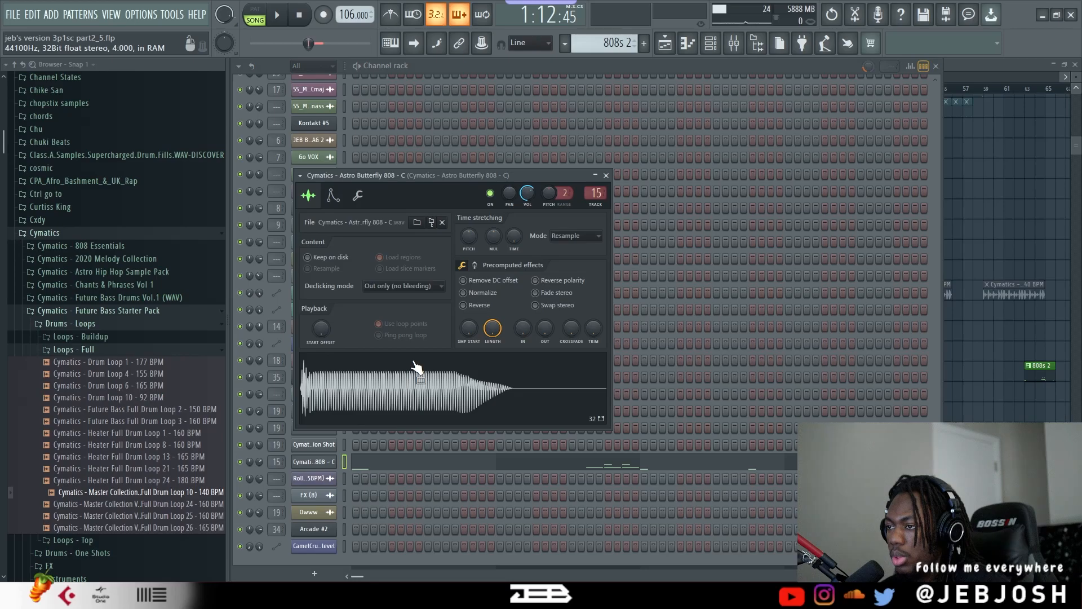
left_click(734, 47)
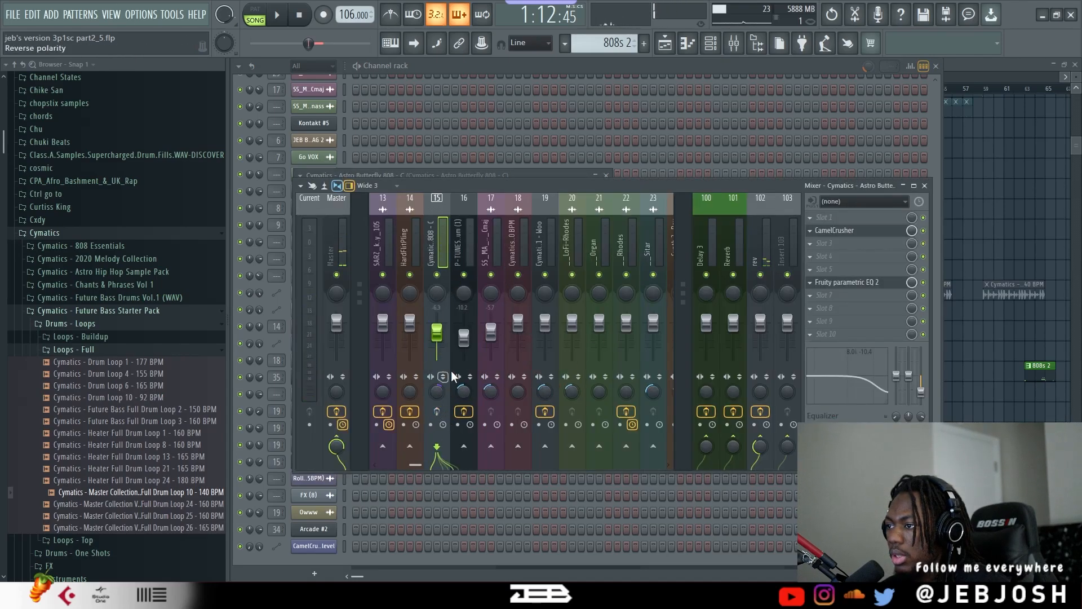
Inspect the Astro Butterfly 808 channel's sample settings and the CamelCrusher effect on mixer track 15.
left_click(505, 75)
left_click(327, 468)
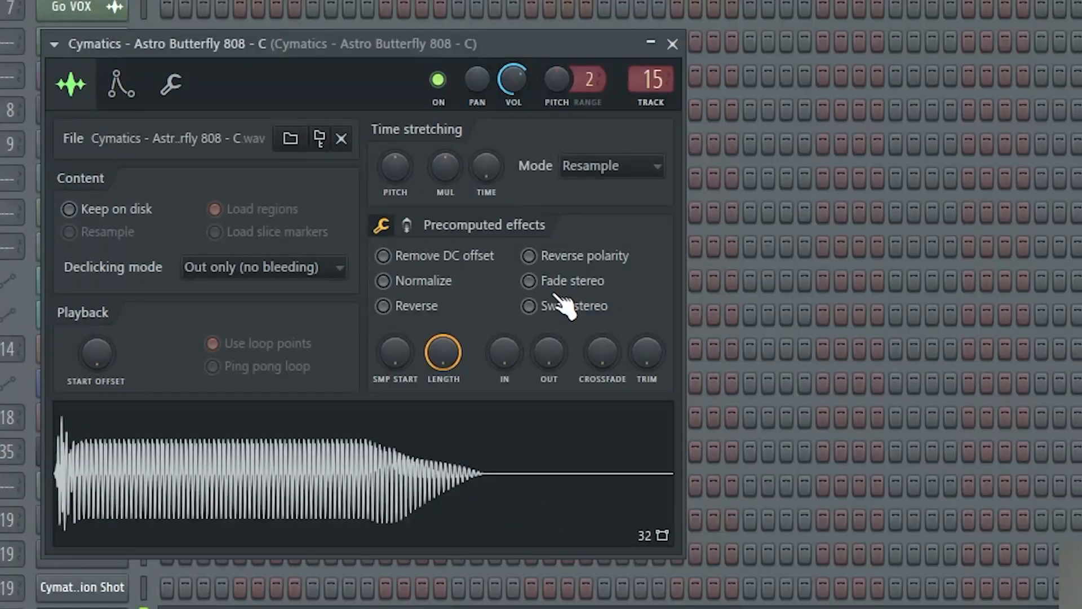
key("F9")
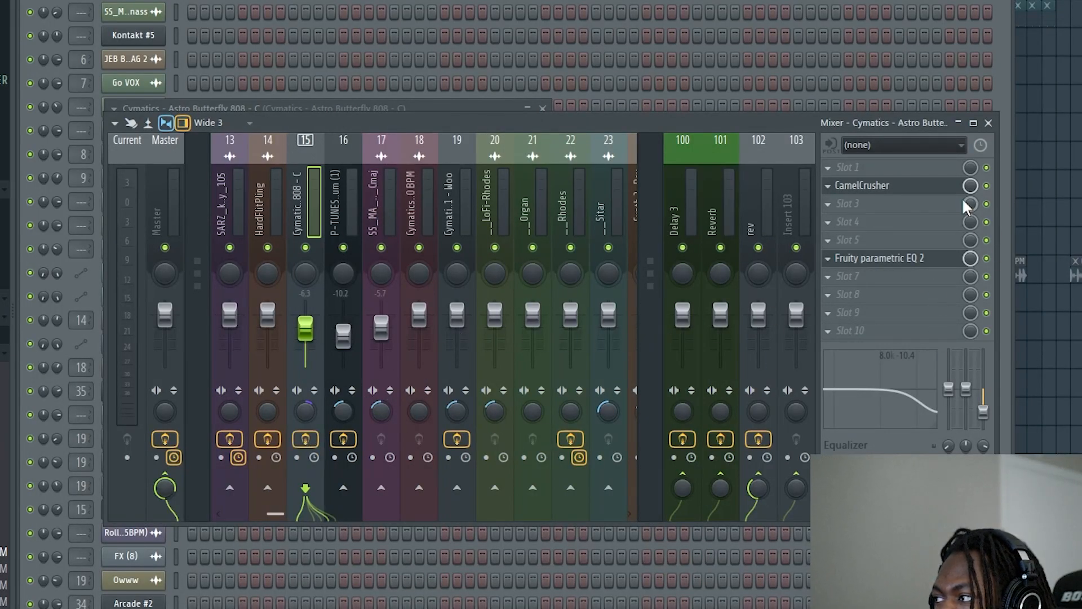
left_click(879, 185)
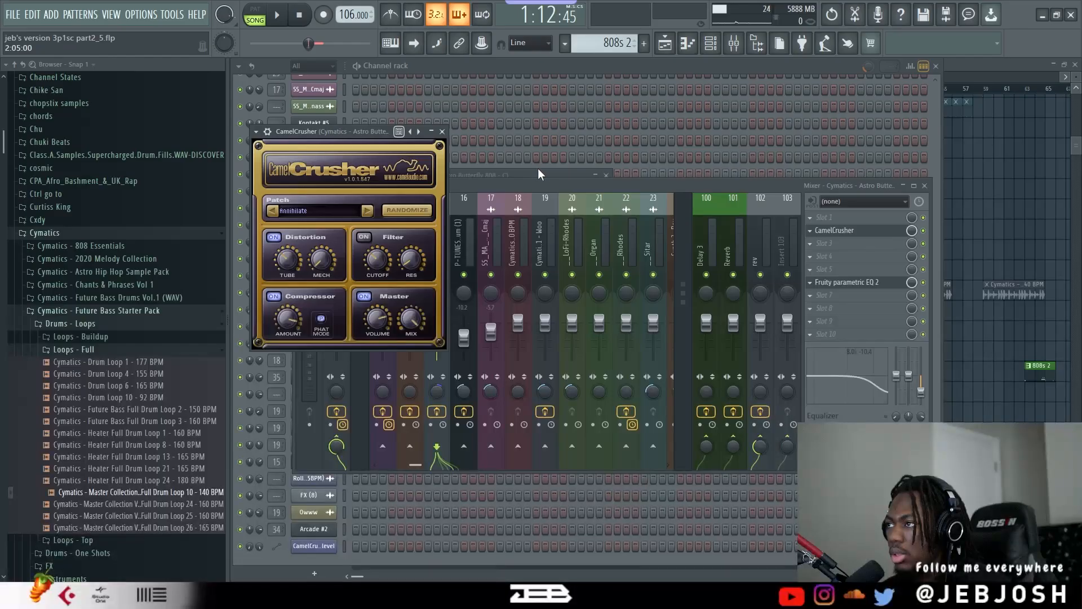
left_click(446, 107)
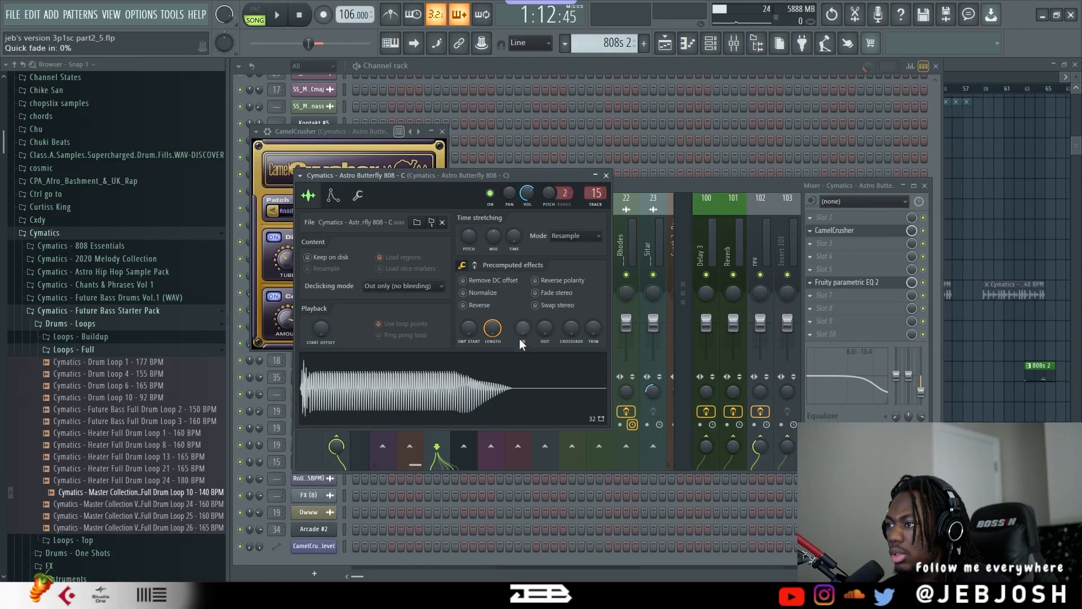
left_click(559, 110)
Open the 808s 2 pattern's notes in the piano roll and play the pattern while examining its slide notes.
left_click(472, 462)
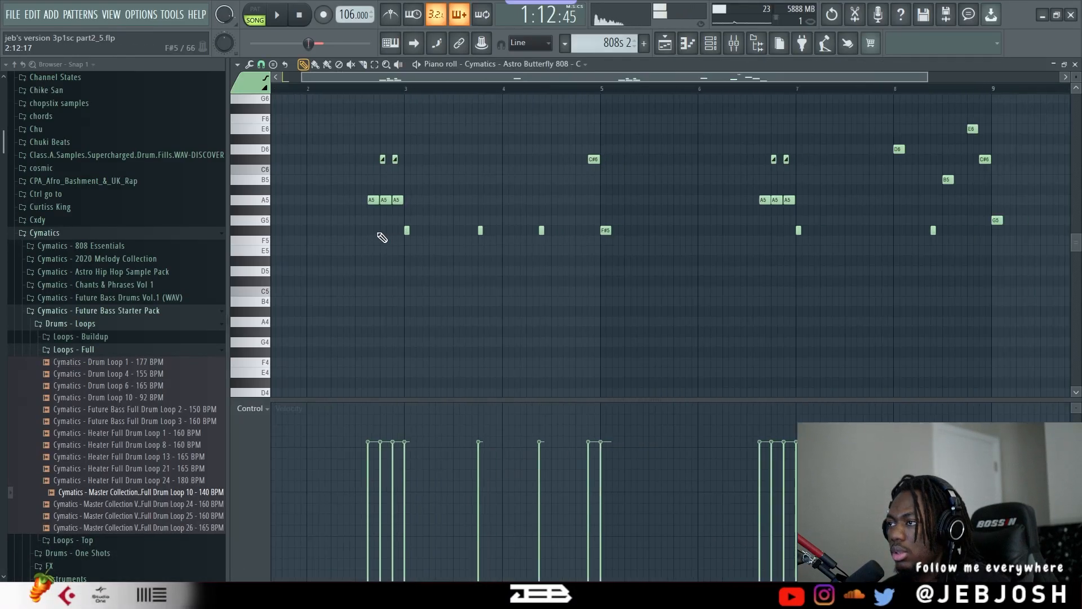
left_click(276, 15)
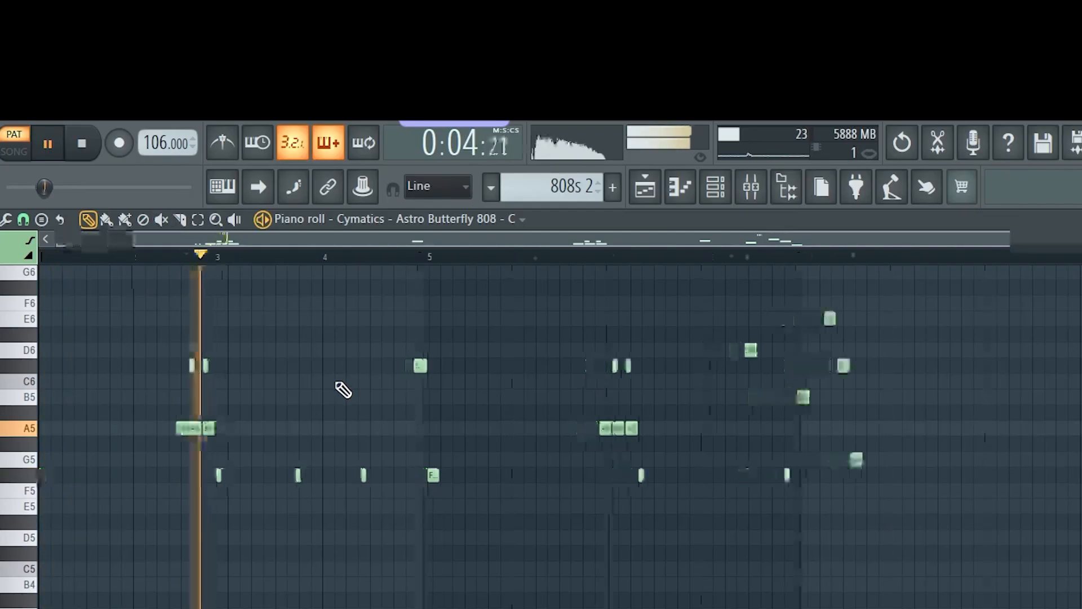
scroll(345, 390, "up", 2)
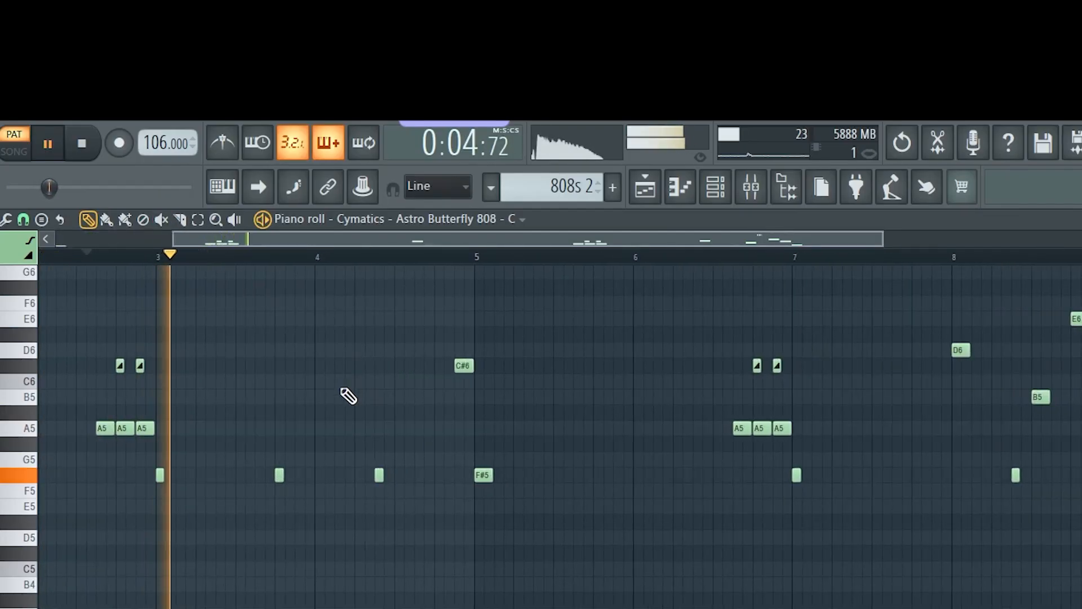
scroll(263, 386, "up", 2)
key("space")
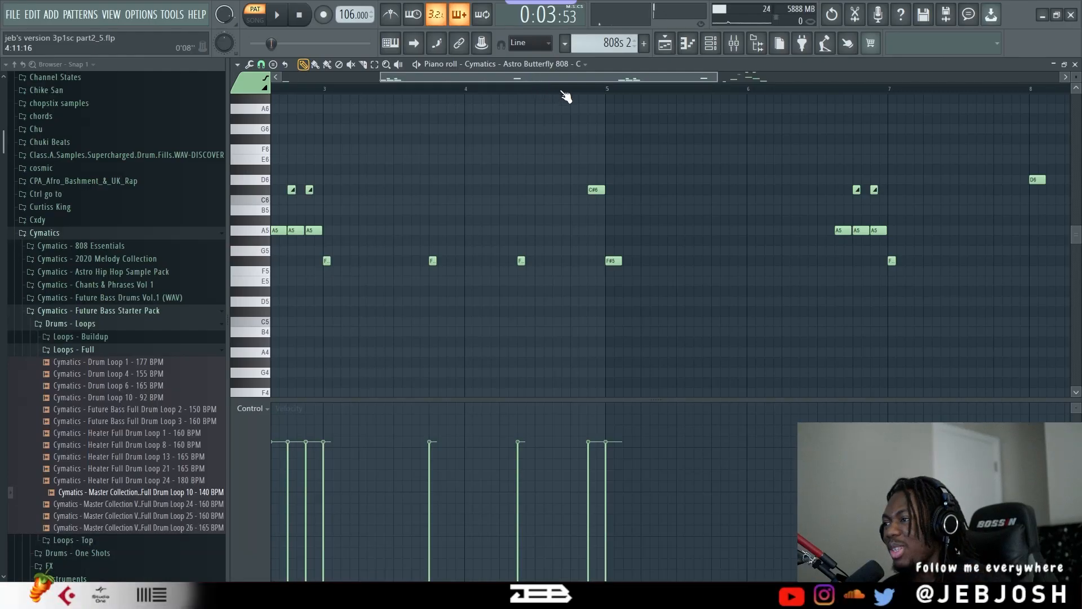
Play the 808s 2 pattern from the middle of bar 6 and examine its closing run of notes.
left_click(808, 89)
key("space")
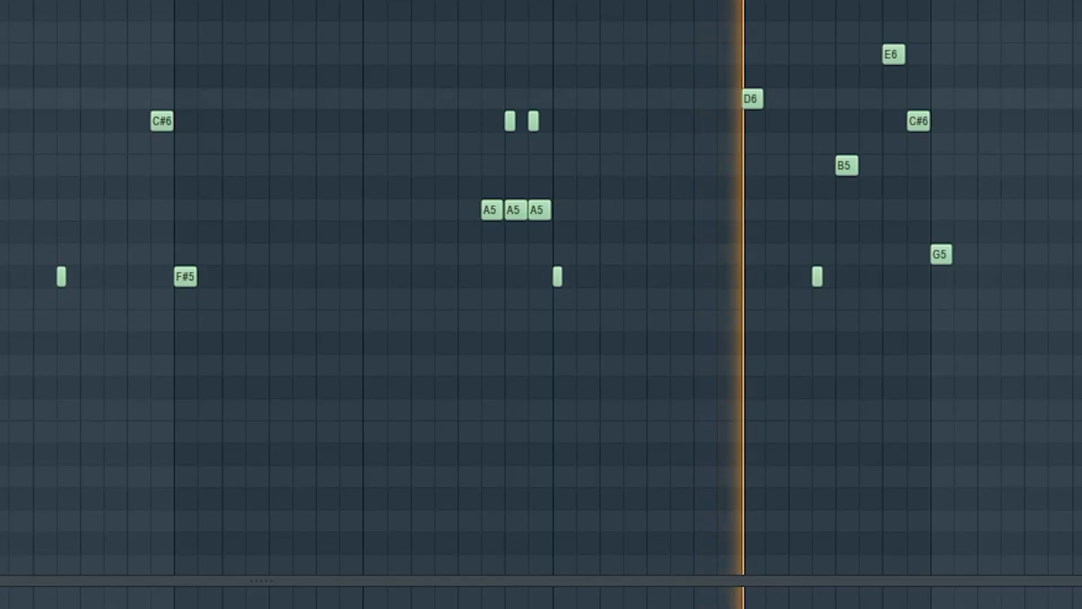
scroll(541, 287, "up", 3)
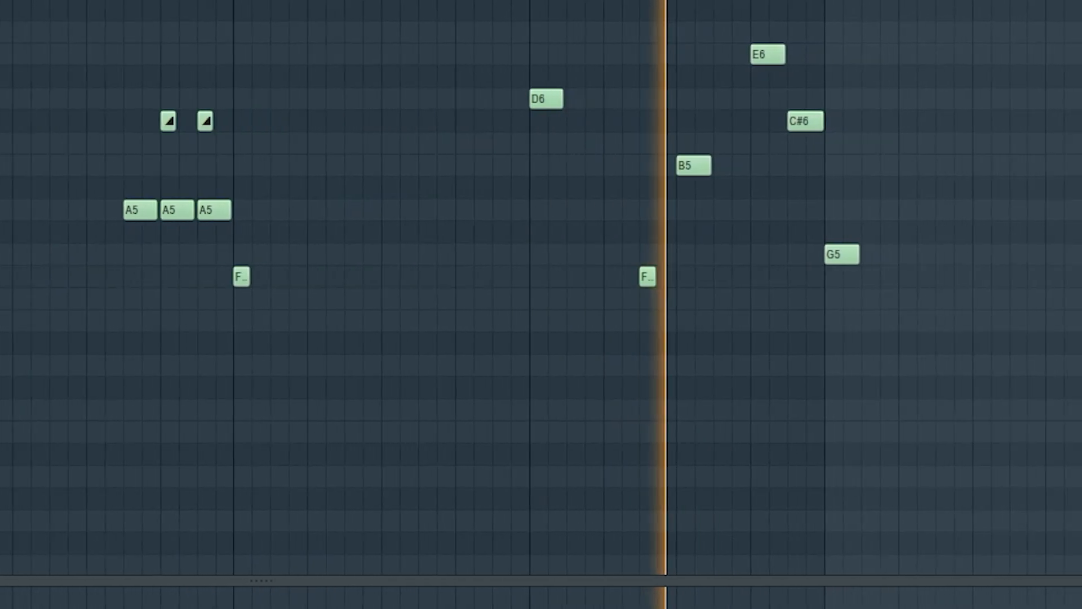
scroll(1056, 180, "down", 5)
scroll(1054, 179, "up", 12)
key("space")
Play the playlist from bar 33 while adding tracks 49, 45, 39 and 38 to the audible layers.
scroll(790, 93, "up", 3)
key("space")
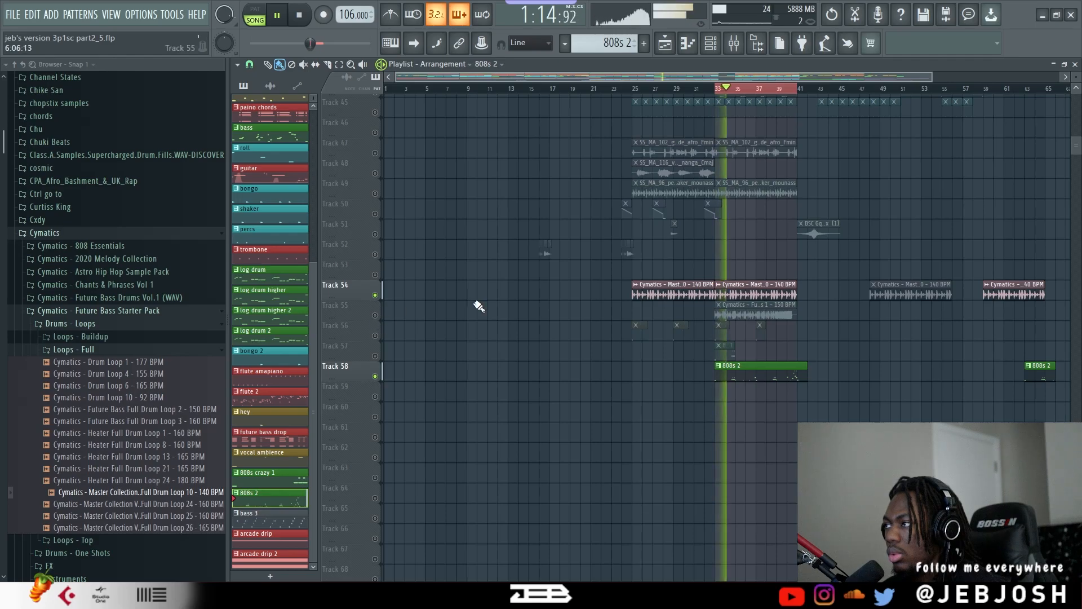
scroll(395, 304, "up", 3)
left_click(375, 254)
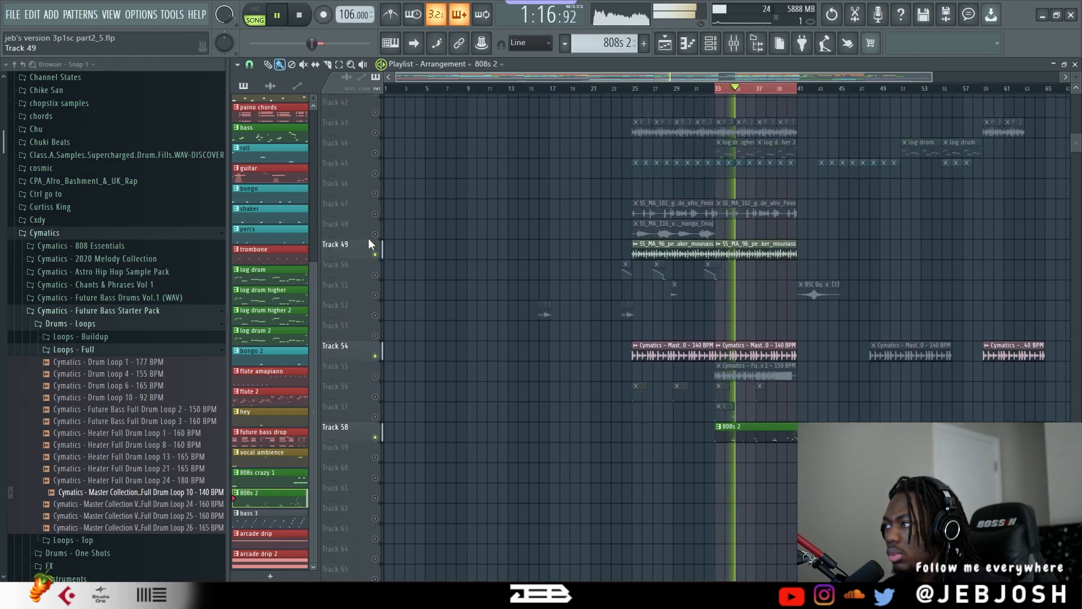
scroll(501, 229, "up", 4)
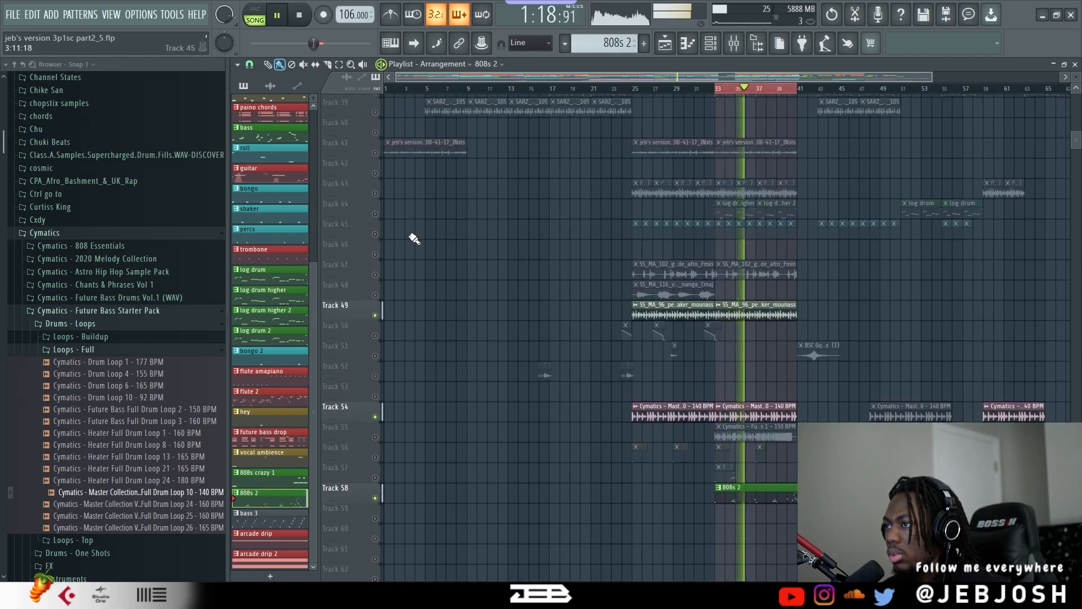
left_click(374, 245)
scroll(574, 235, "up", 3)
scroll(586, 241, "up", 3)
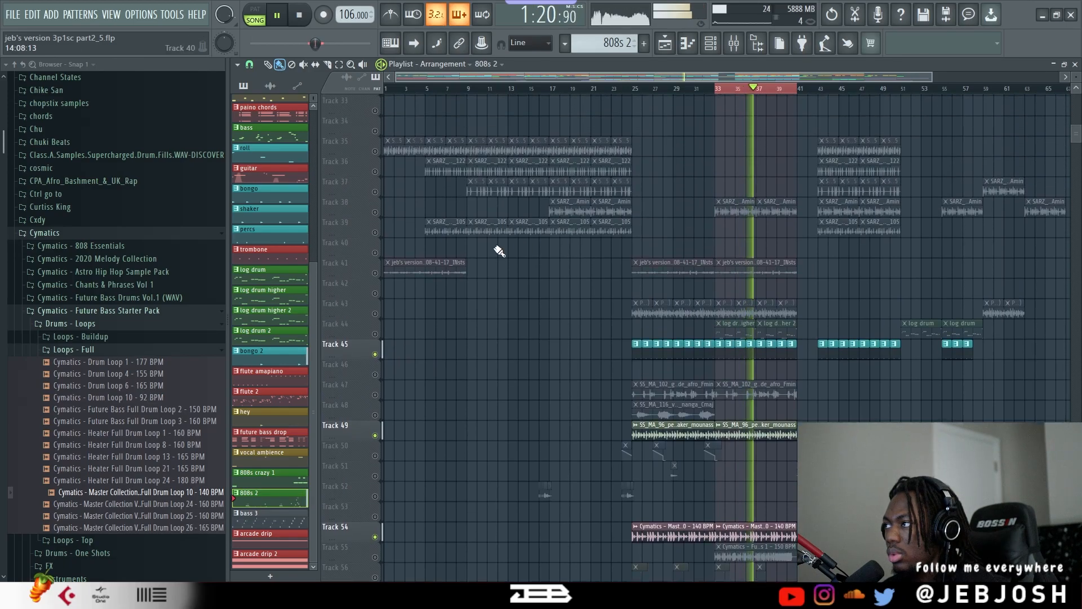
left_click(376, 228)
left_click(375, 214)
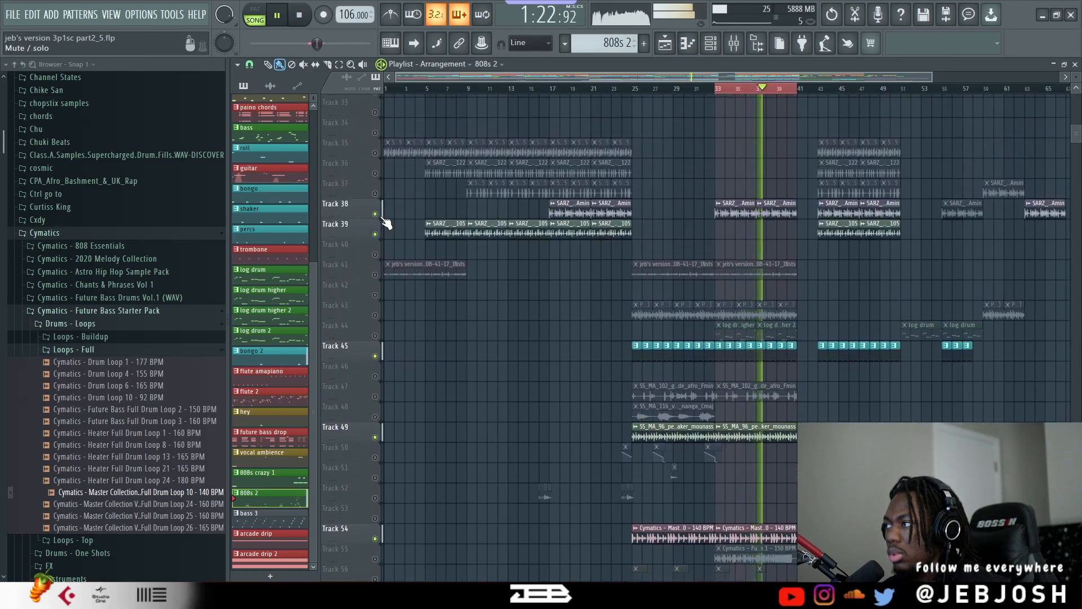
key("space")
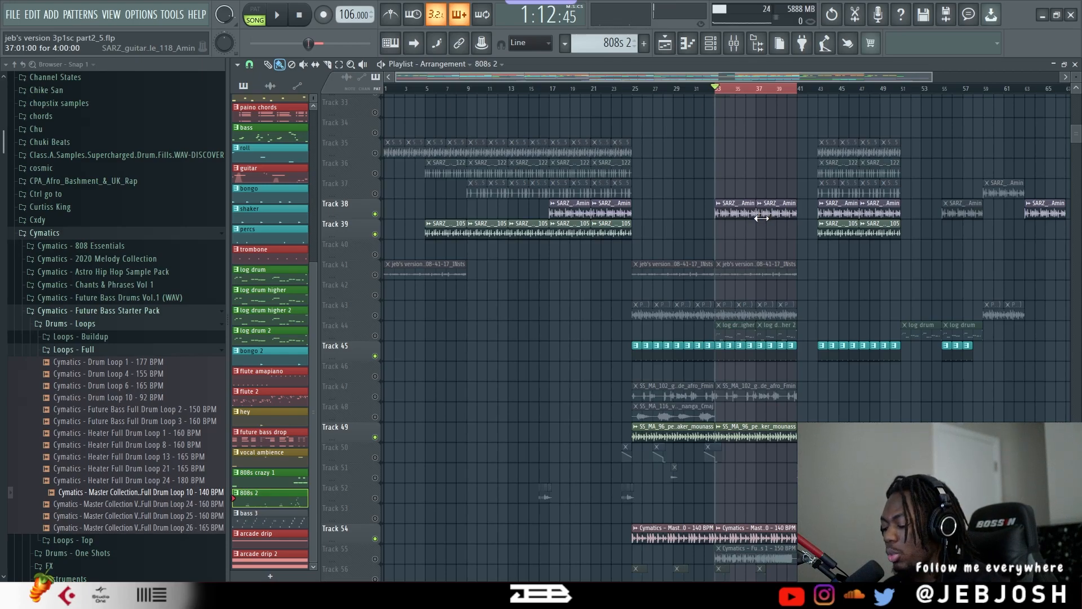
Solo the jeb's version audio clips on playlist track 41 and play them from bar 25.
scroll(761, 218, "up", 15)
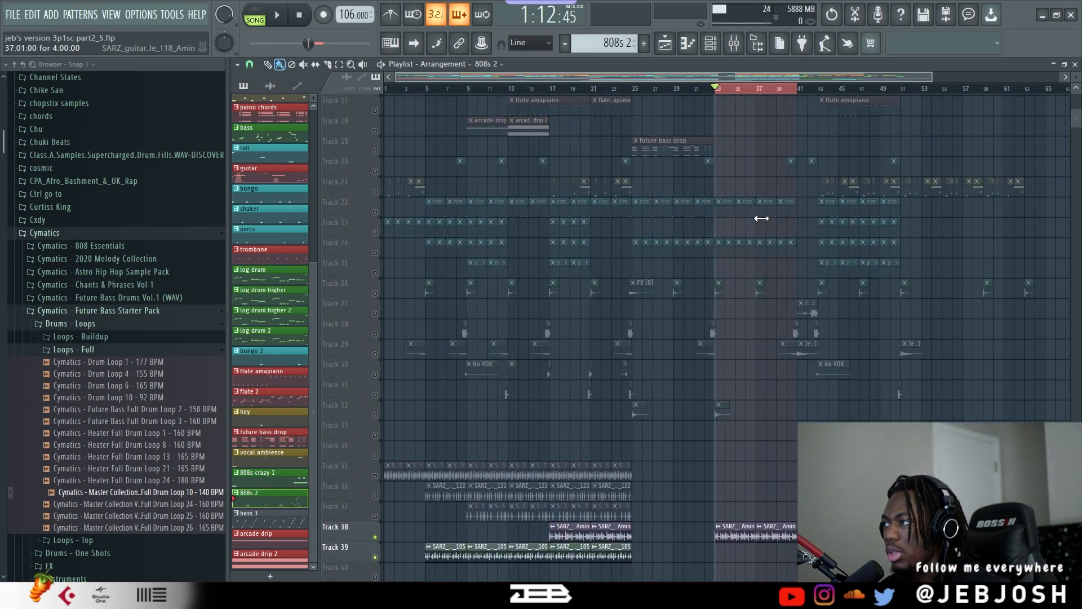
scroll(762, 216, "down", 19)
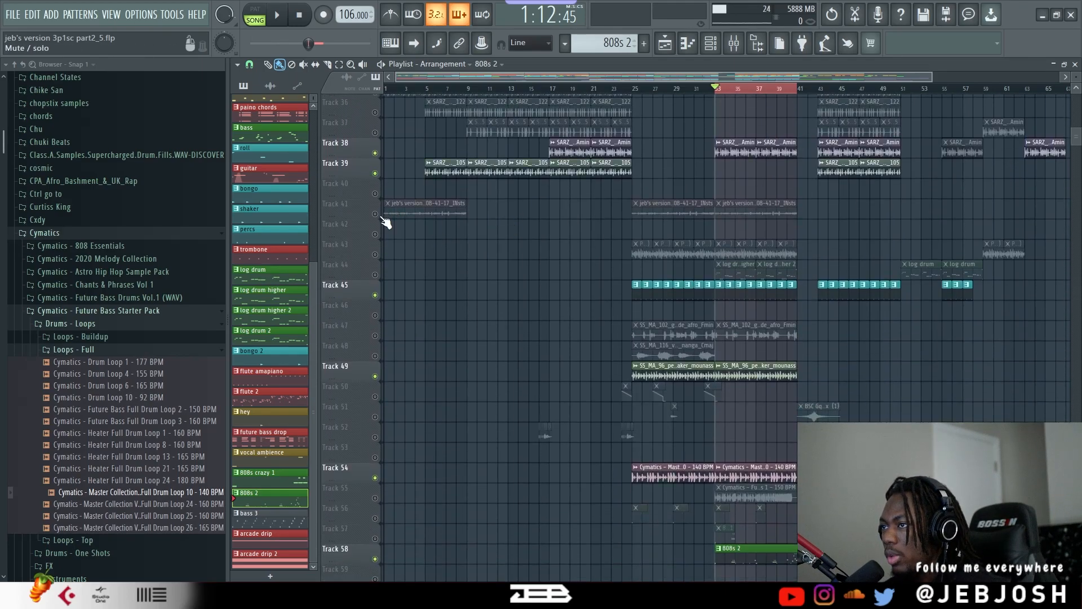
left_click(375, 214, "ctrl")
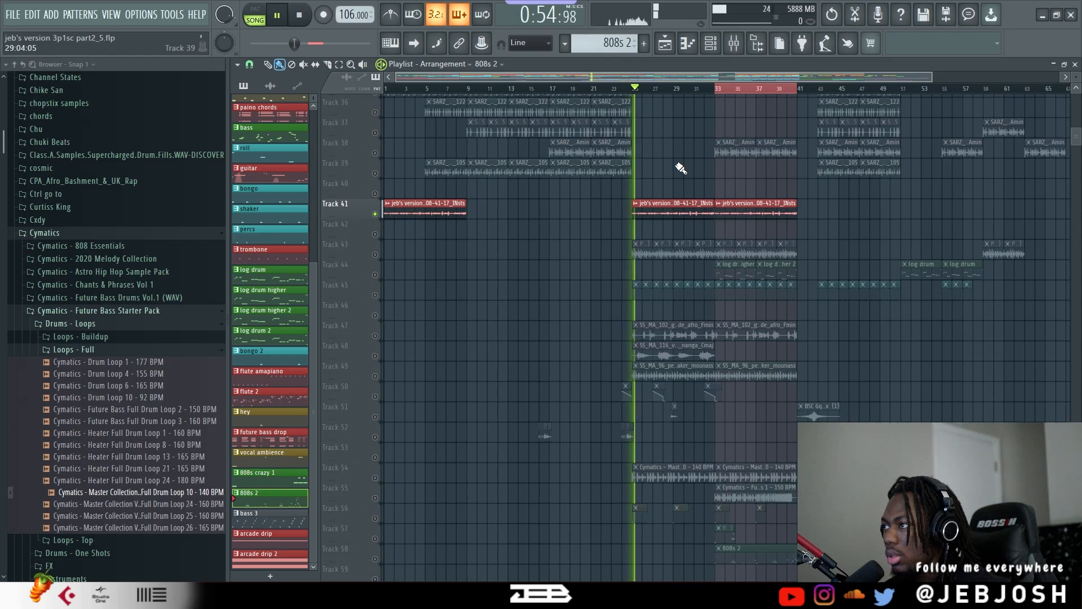
scroll(650, 179, "up", 20)
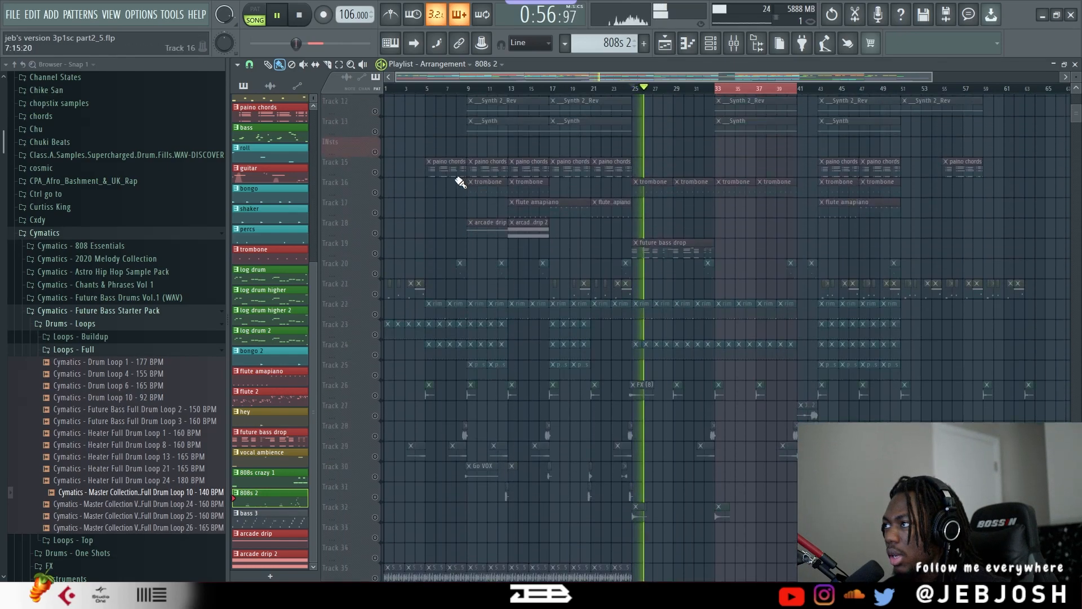
scroll(429, 172, "up", 7)
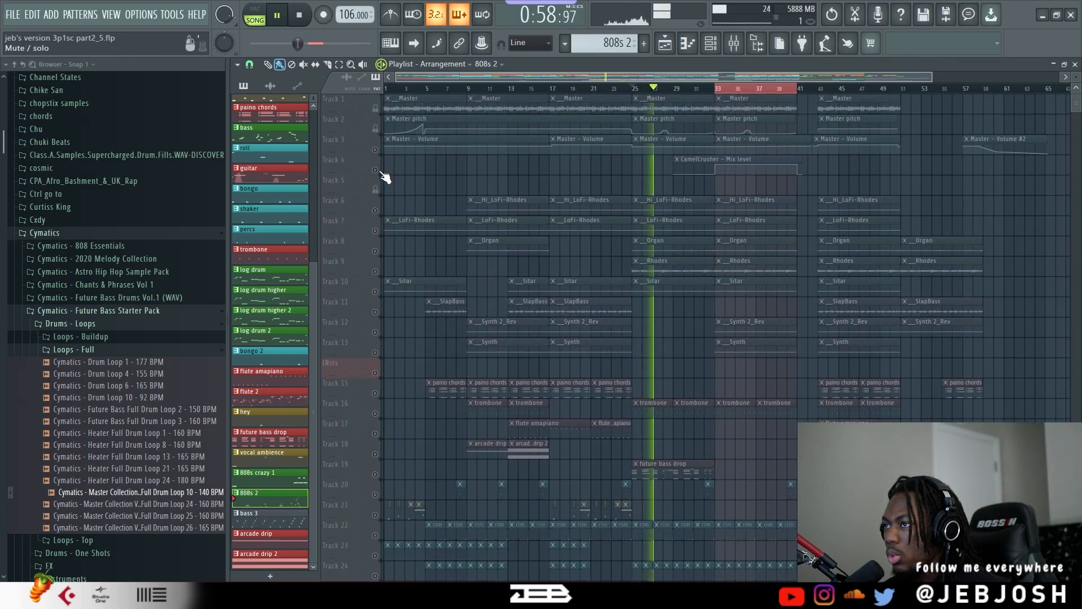
scroll(690, 224, "down", 20)
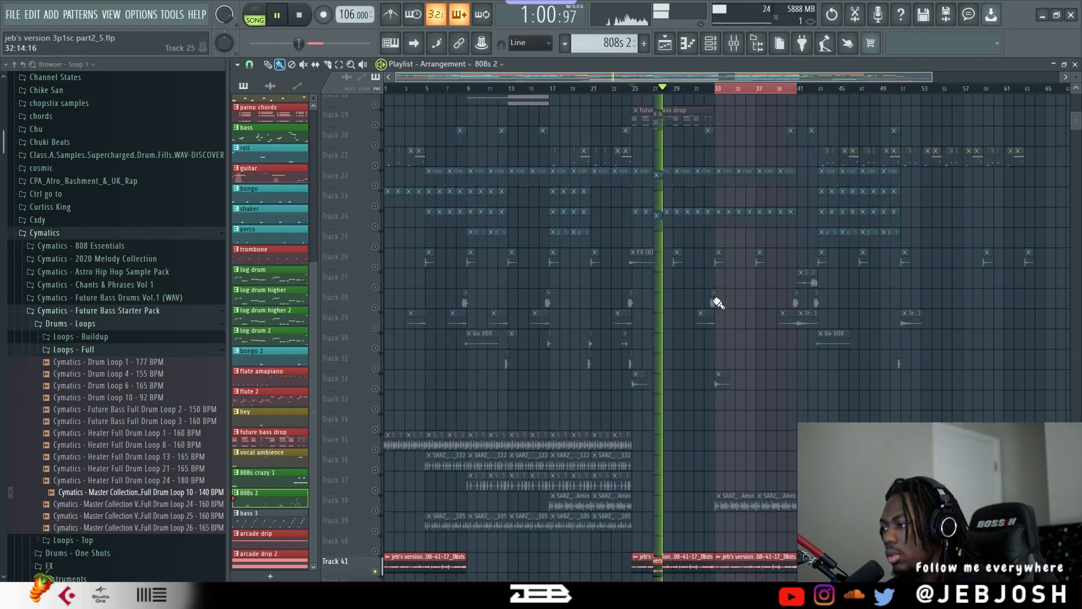
key("space")
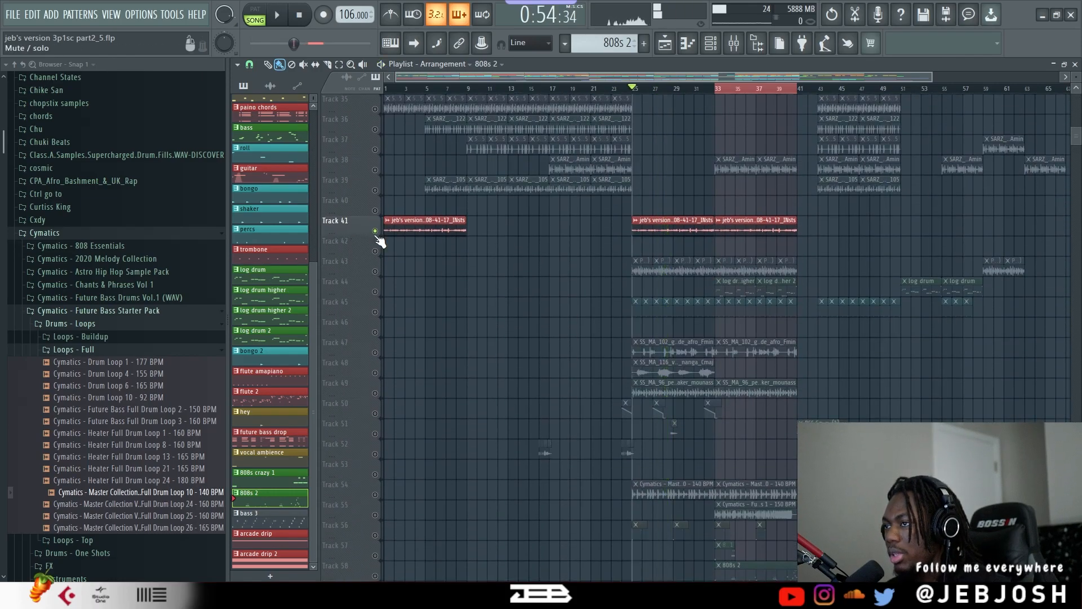
Bring all playlist tracks back in and play the full arrangement from bar 25.
key("space")
scroll(394, 236, "up", 20)
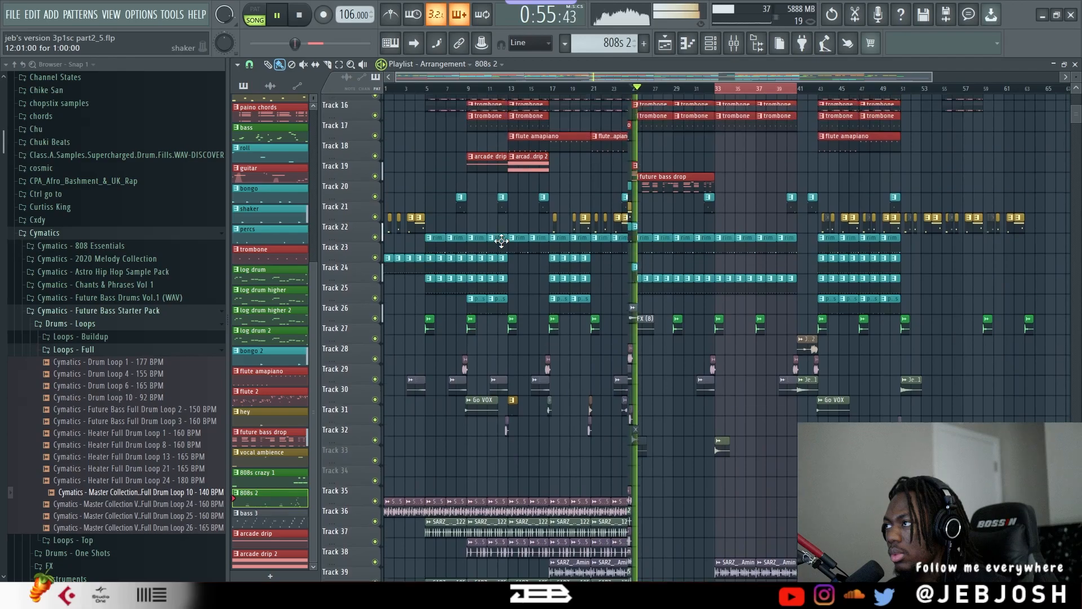
scroll(481, 225, "up", 6)
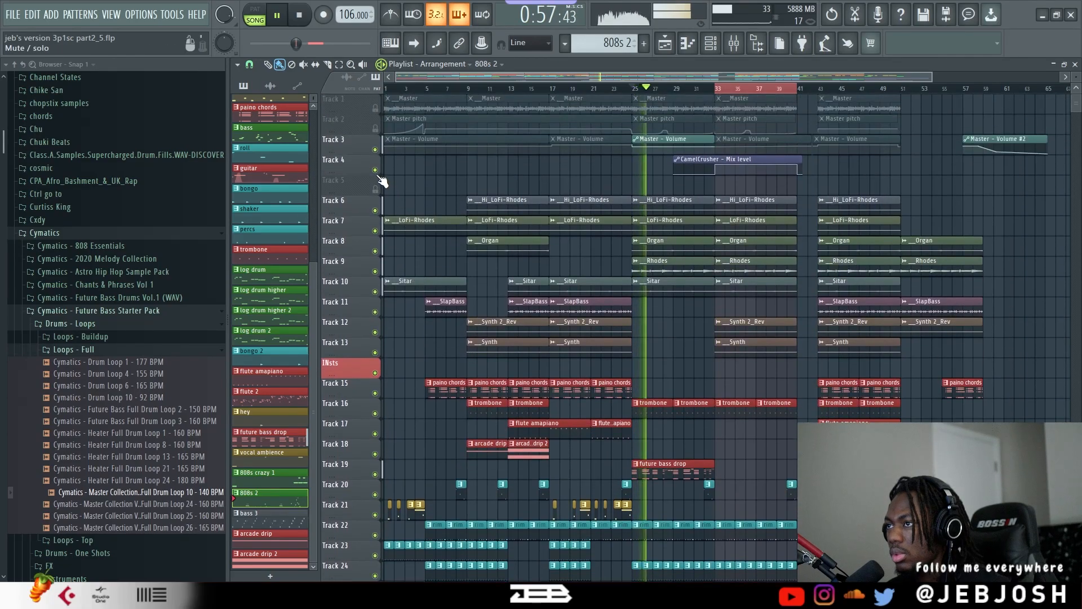
Compare playback from bar 32 with the CamelCrusher mix level automation on track 4 muted and then active.
key("space")
left_click(714, 89)
key("space")
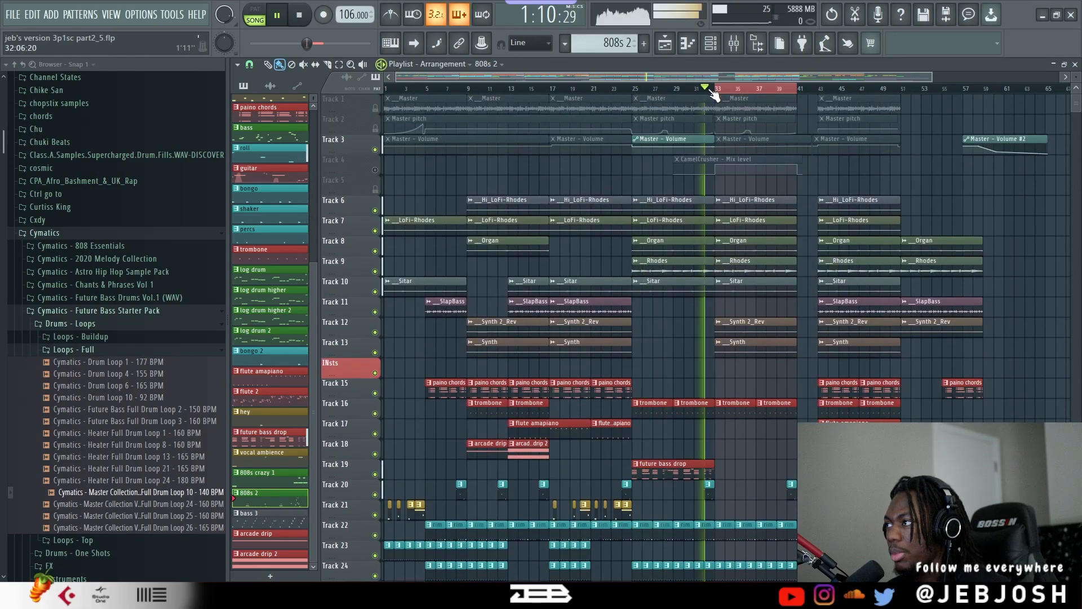
scroll(798, 367, "down", 10)
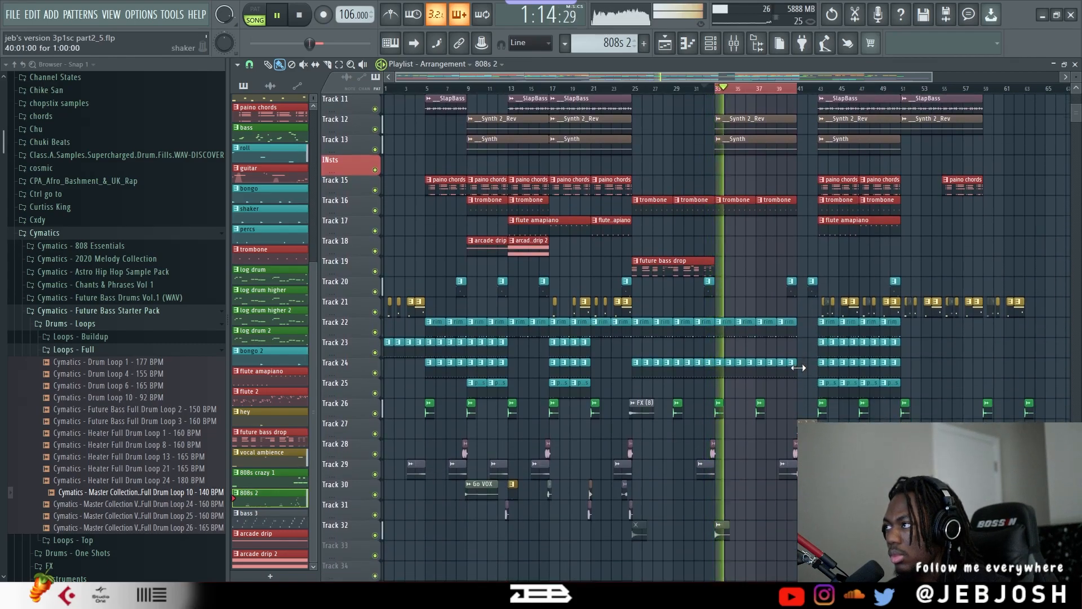
key("space")
scroll(798, 367, "up", 10)
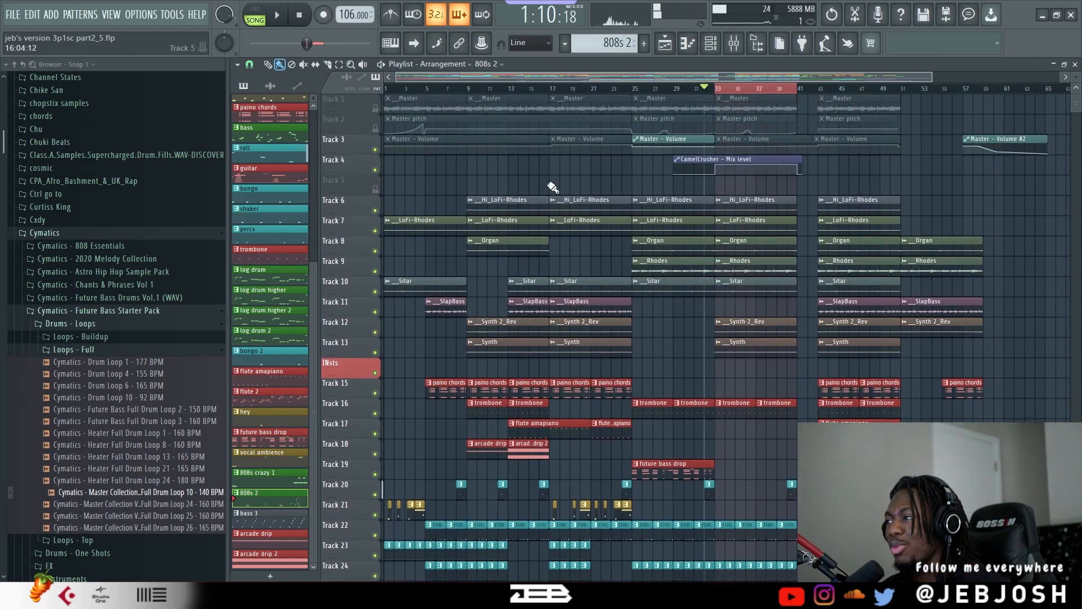
key("space")
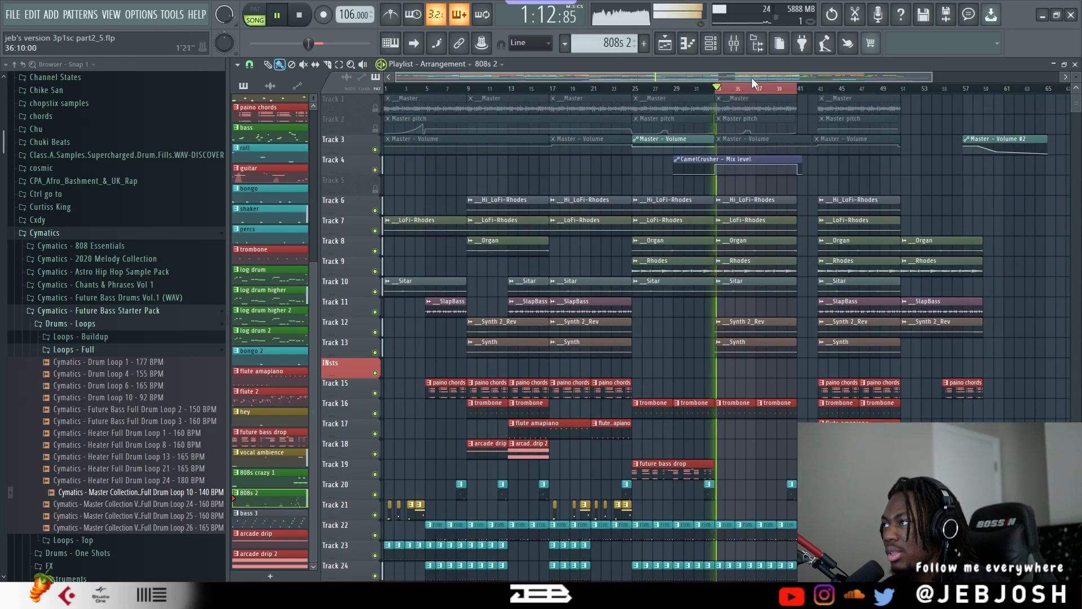
Inspect the CamelCrusher effect in the effect chain of mixer track 2, the instruments bounce.
left_click(733, 42)
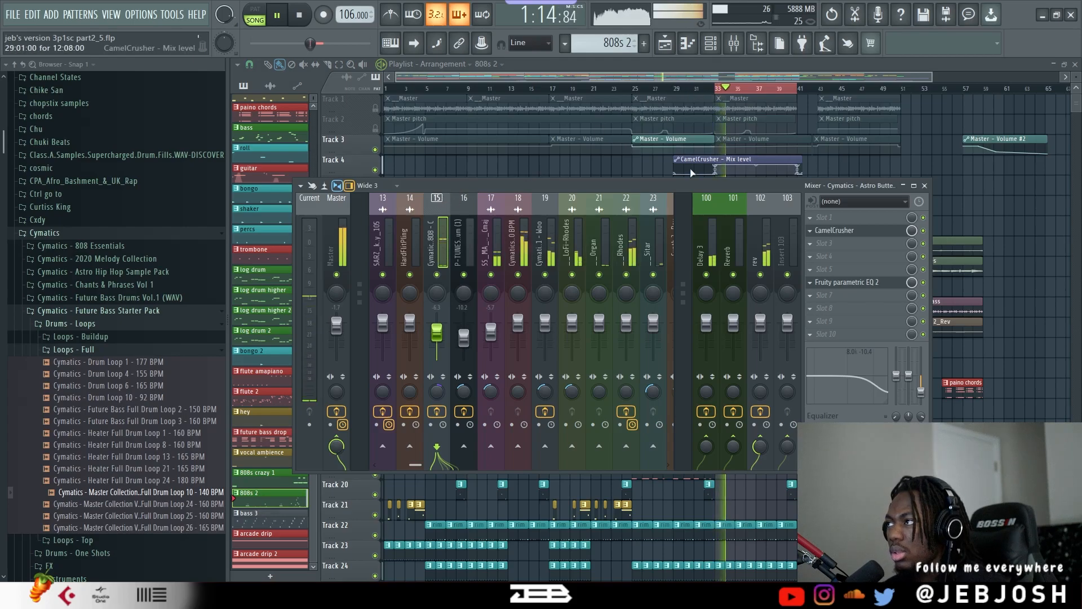
scroll(507, 215, "up", 4)
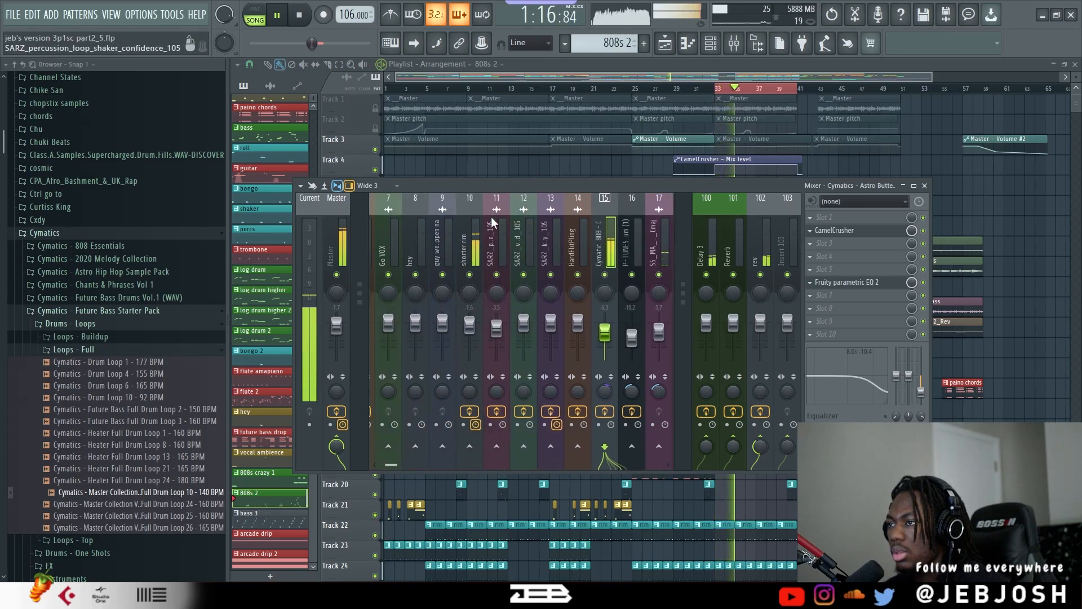
left_click(424, 229)
key("space")
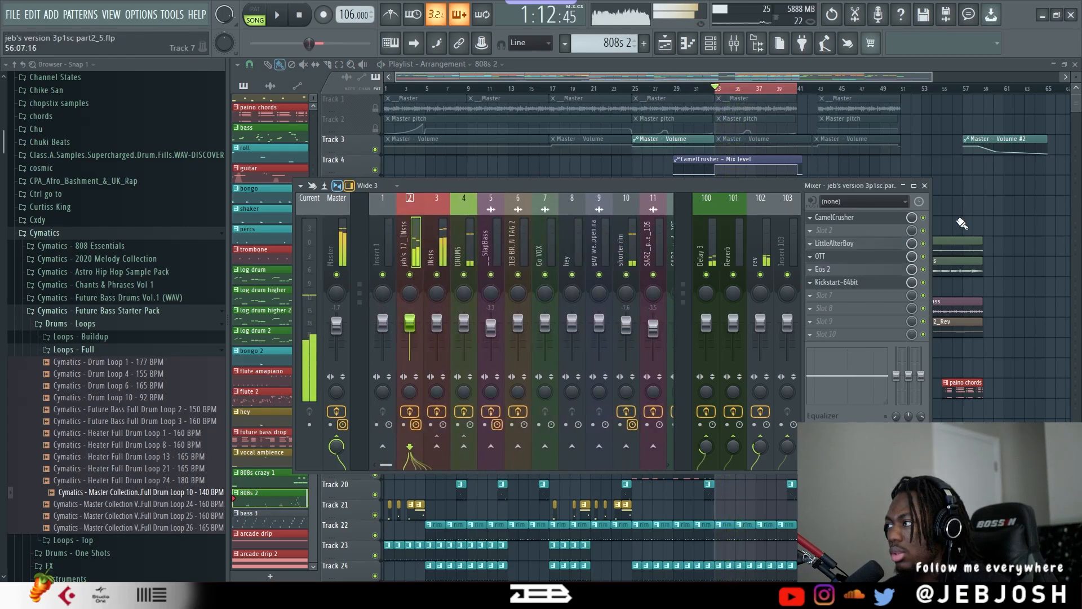
left_click(851, 204)
left_click(871, 184)
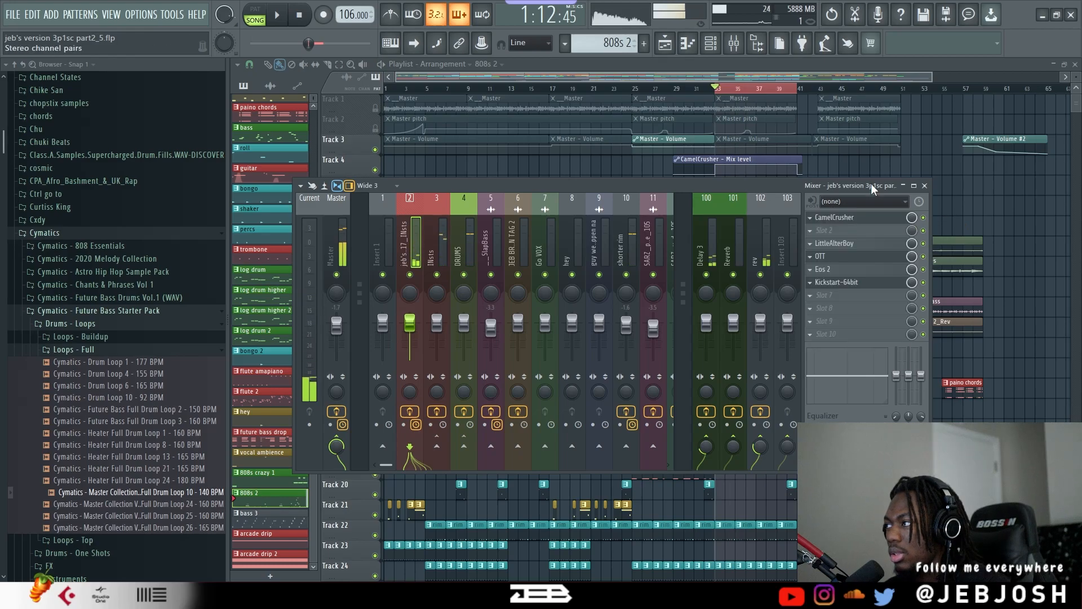
left_click(868, 219)
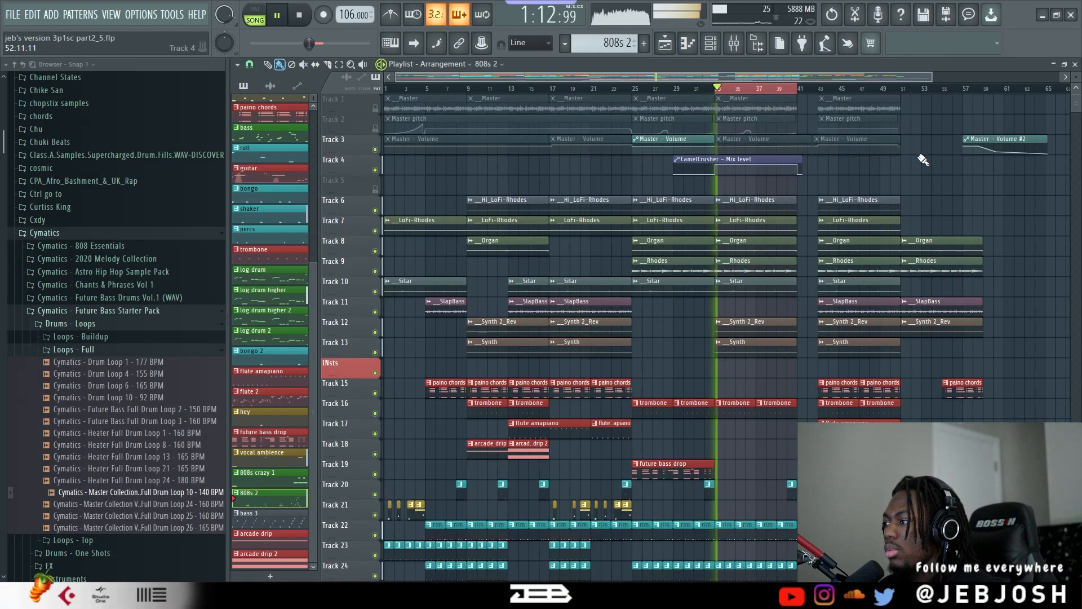
Review the drop's layered clips on the lower playlist tracks during full playback from bar 33.
scroll(696, 338, "down", 3)
scroll(919, 169, "down", 8)
scroll(924, 171, "down", 1)
scroll(925, 170, "down", 10)
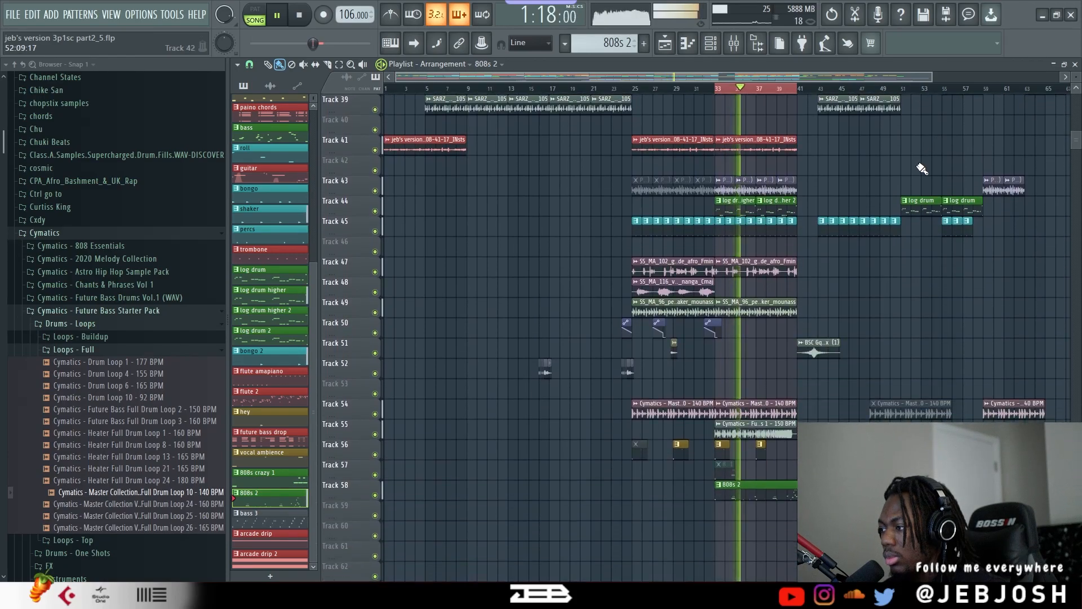
Follow the full playback across the playlist tracks through the end of the drop and the transition after bar 41.
scroll(922, 168, "up", 4)
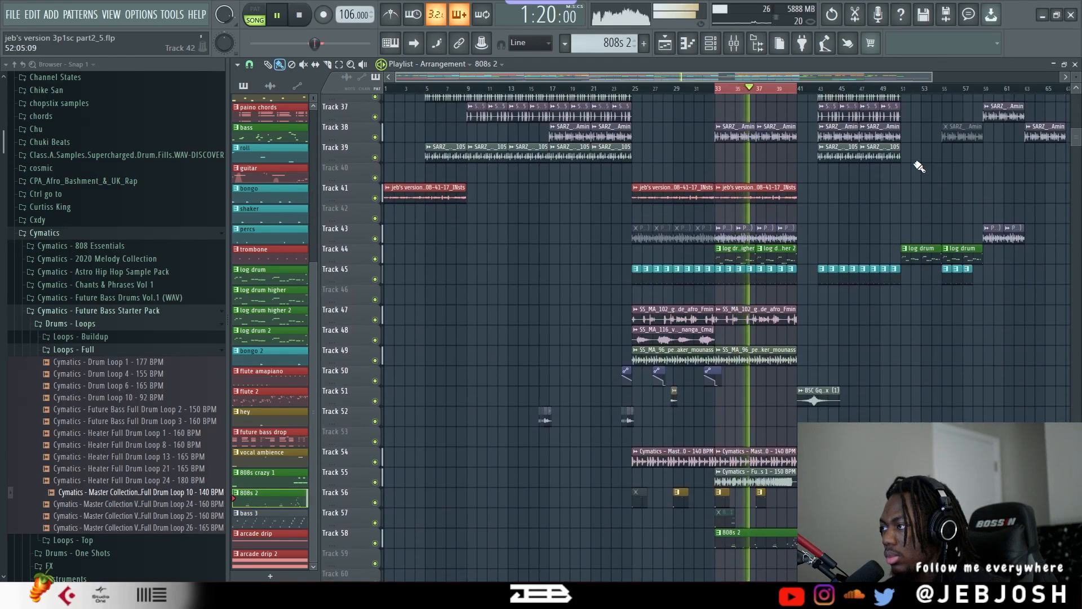
scroll(917, 164, "up", 14)
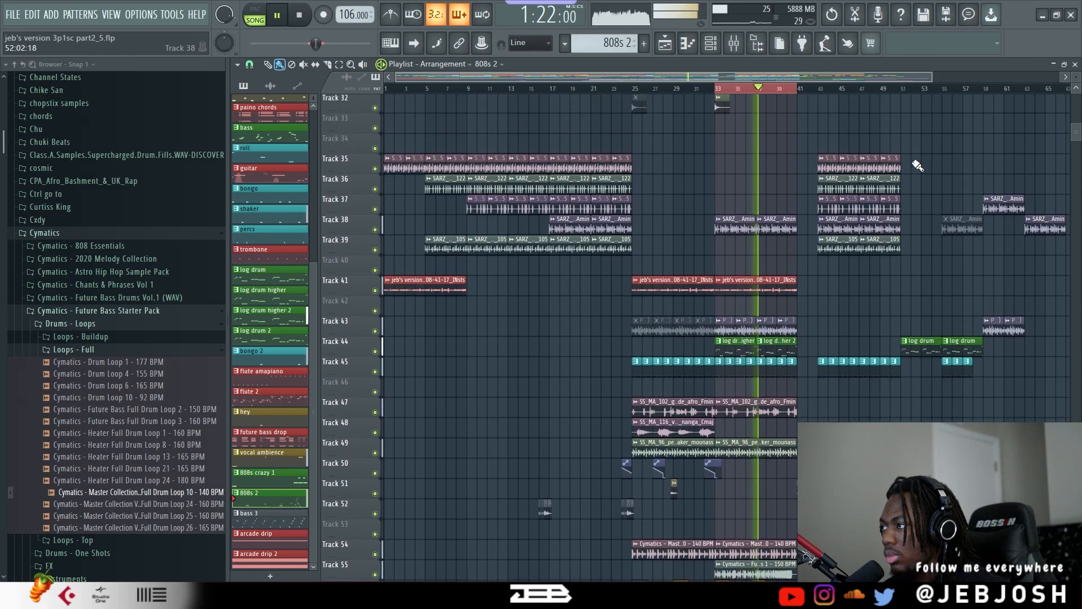
scroll(910, 161, "up", 13)
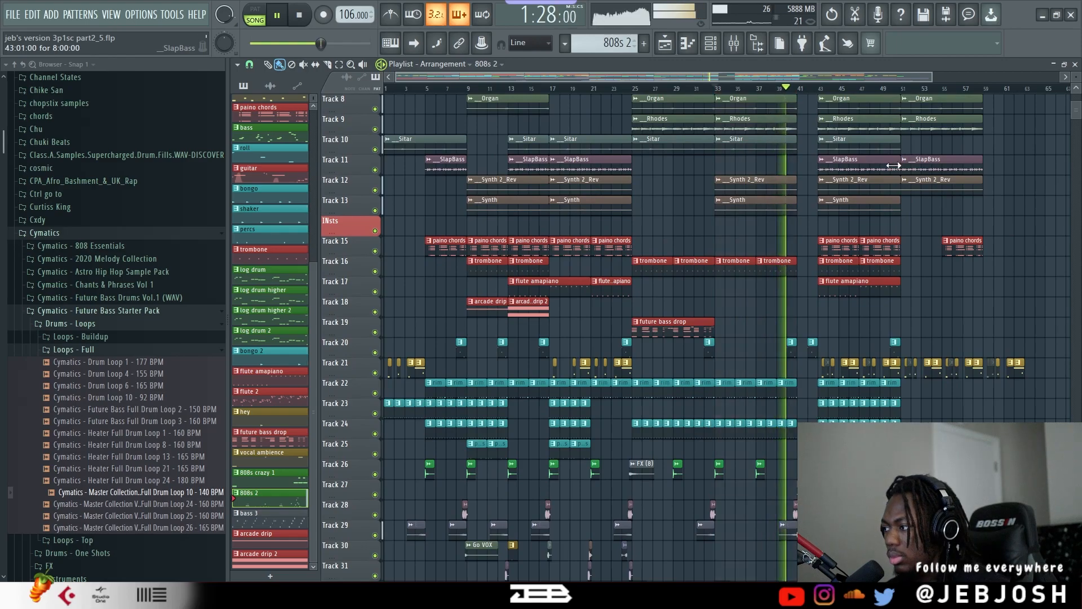
scroll(891, 167, "down", 6)
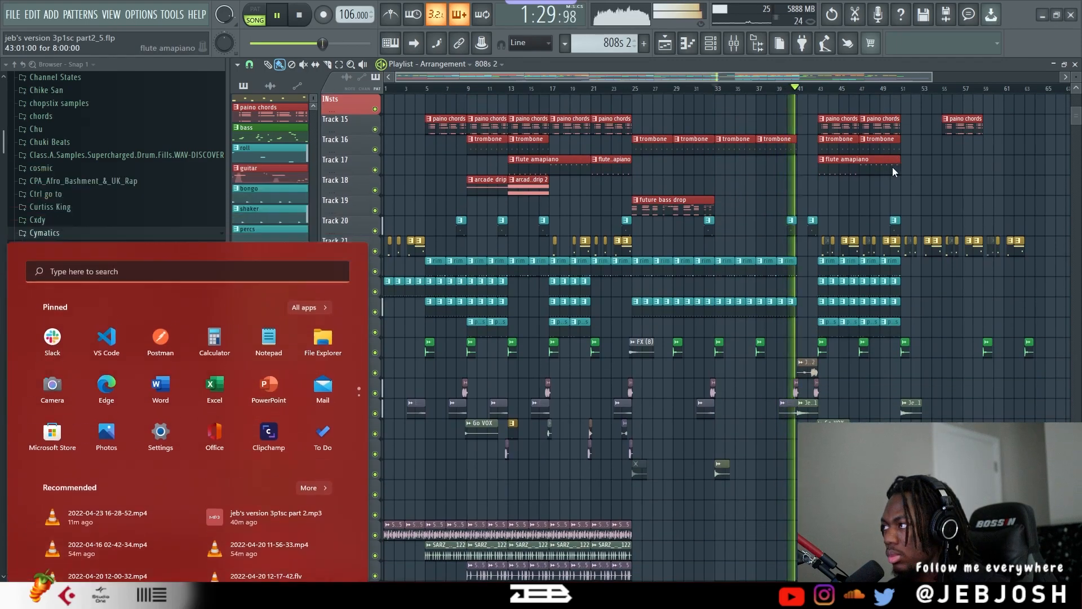
scroll(941, 167, "up", 3)
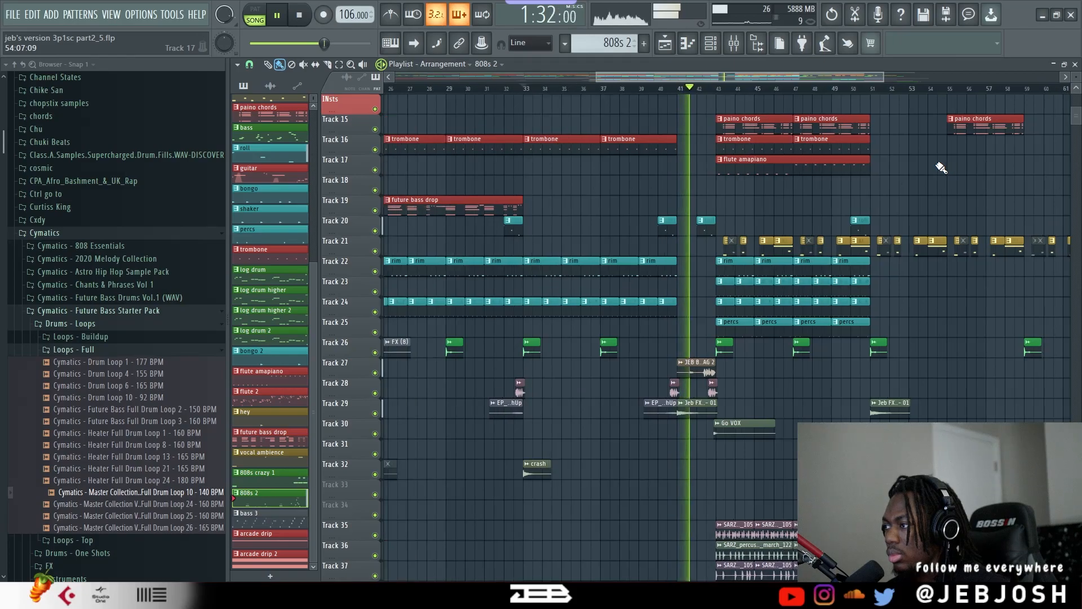
scroll(941, 161, "down", 4)
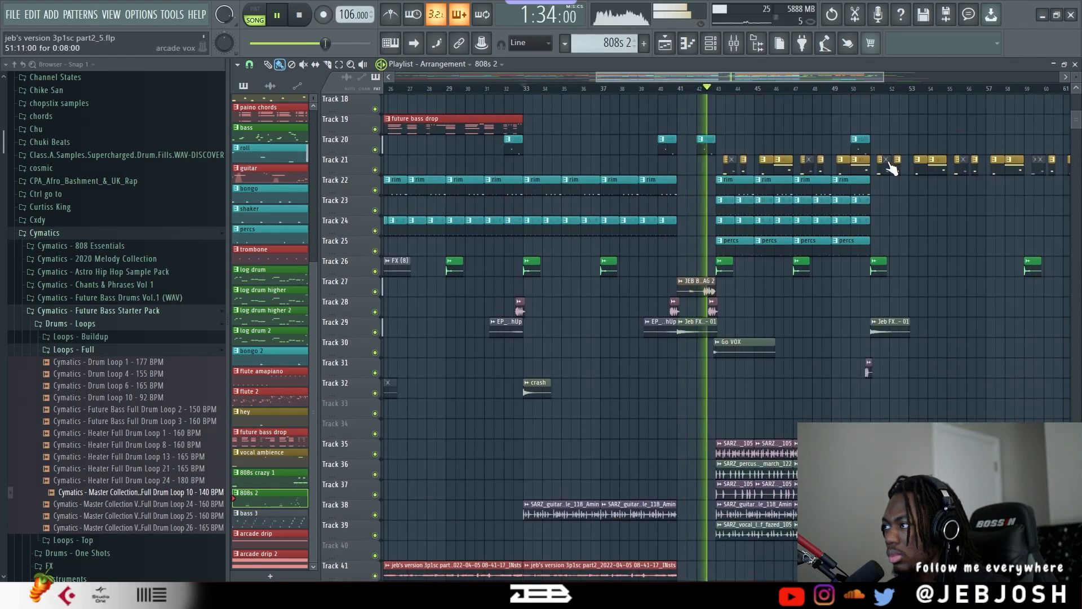
key("space")
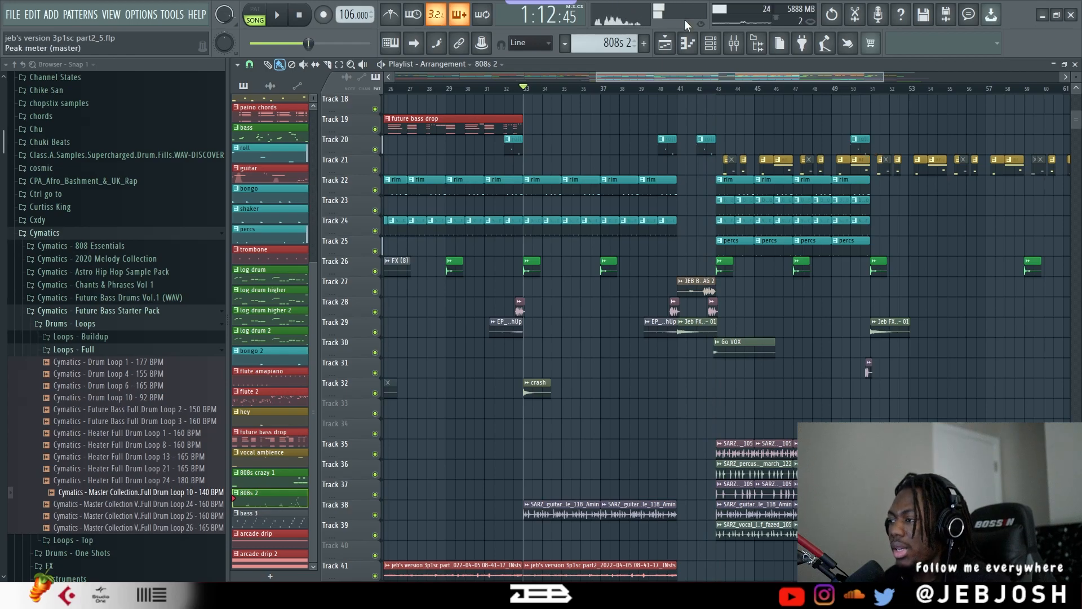
Locate and select the Effectrix mix level automation clip on track 50 at bar 32.
scroll(586, 400, "down", 20)
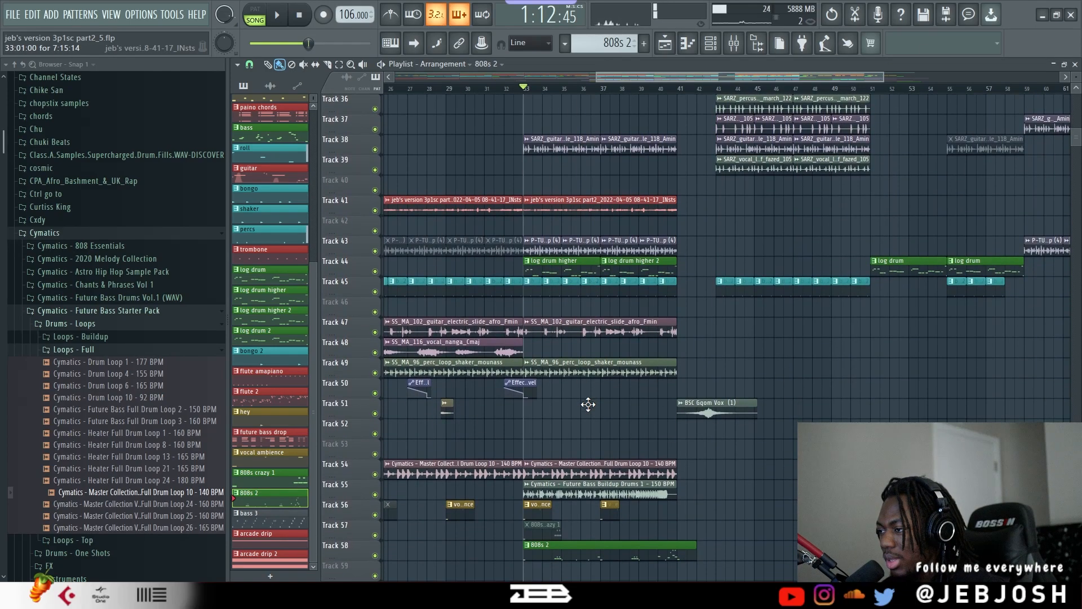
scroll(671, 401, "up", 6)
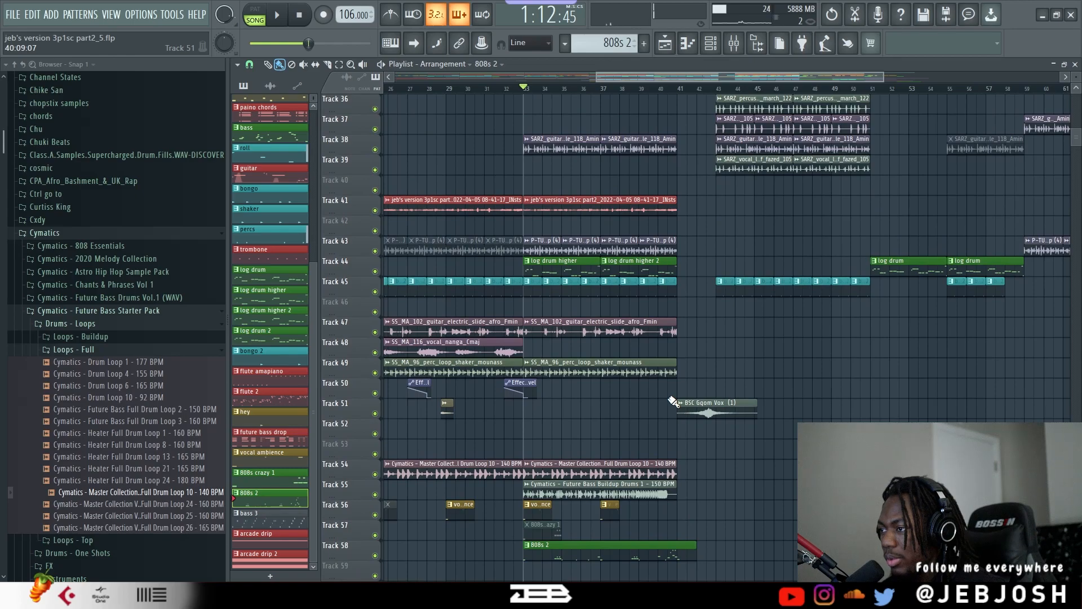
scroll(517, 385, "up", 1)
double_click(518, 388)
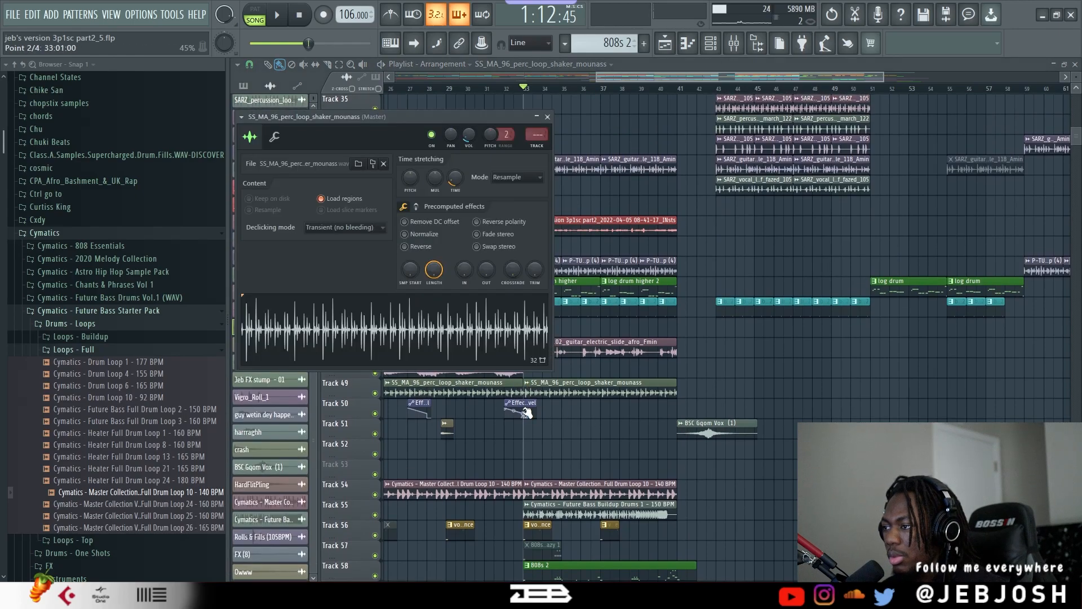
left_click(520, 403)
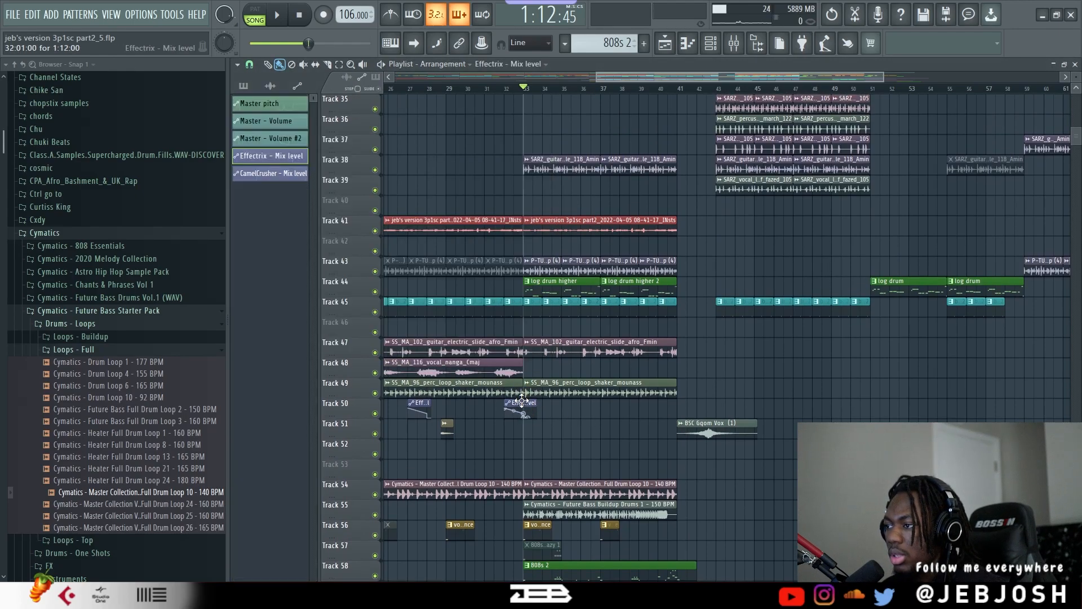
double_click(521, 401)
Inspect the Effectrix effect sequence in the master channel's effect chain.
left_click(733, 43)
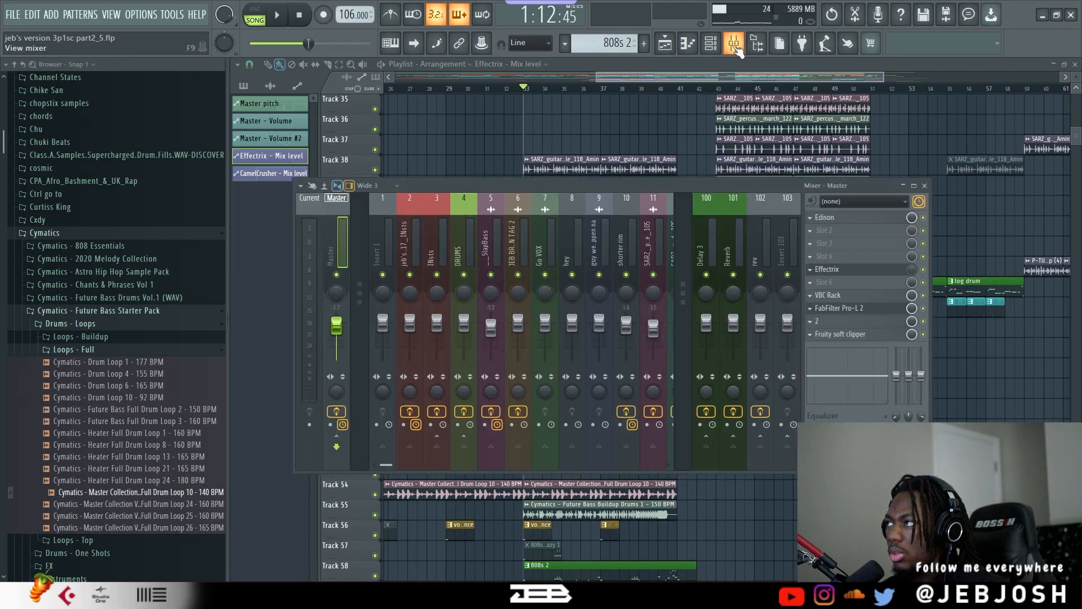
left_click(866, 275)
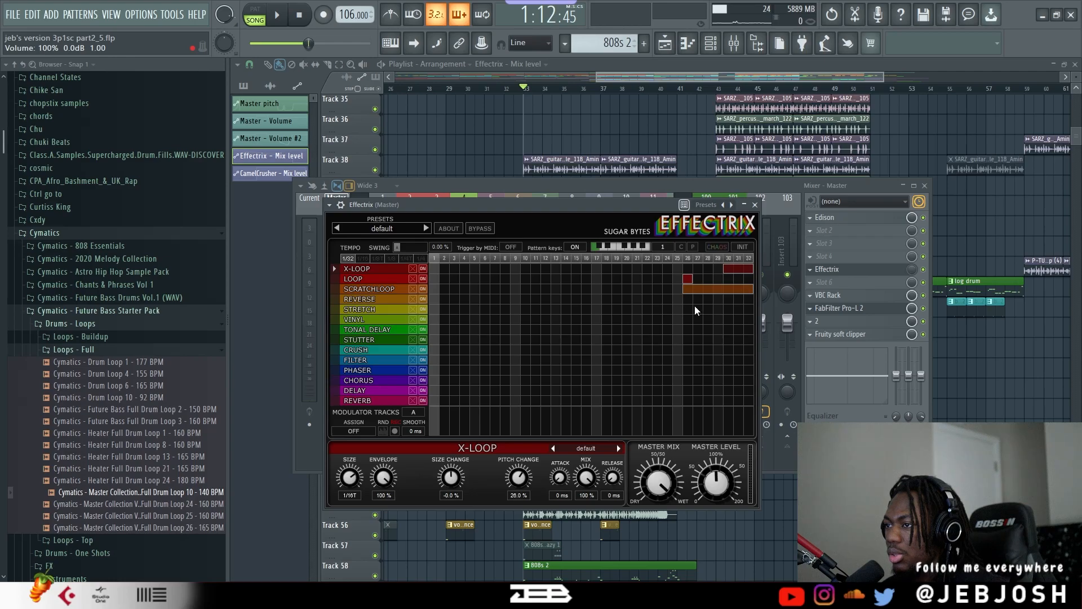
right_click(611, 117)
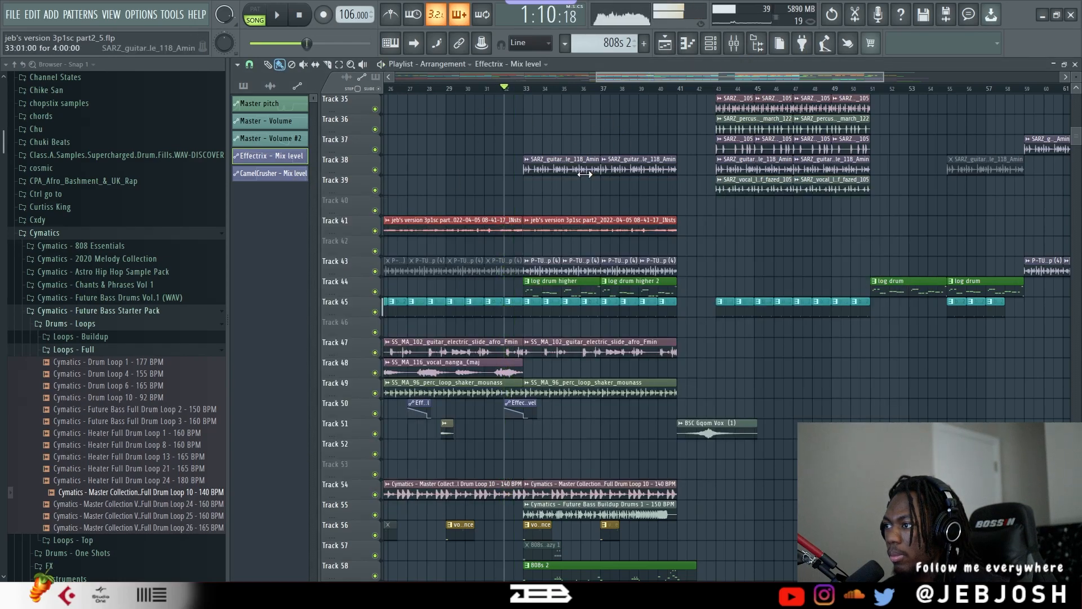
Play the arrangement from bar 32 and check the Effectrix mix level on the master during playback.
left_click_drag(533, 91, 498, 92)
key("space")
key("F9")
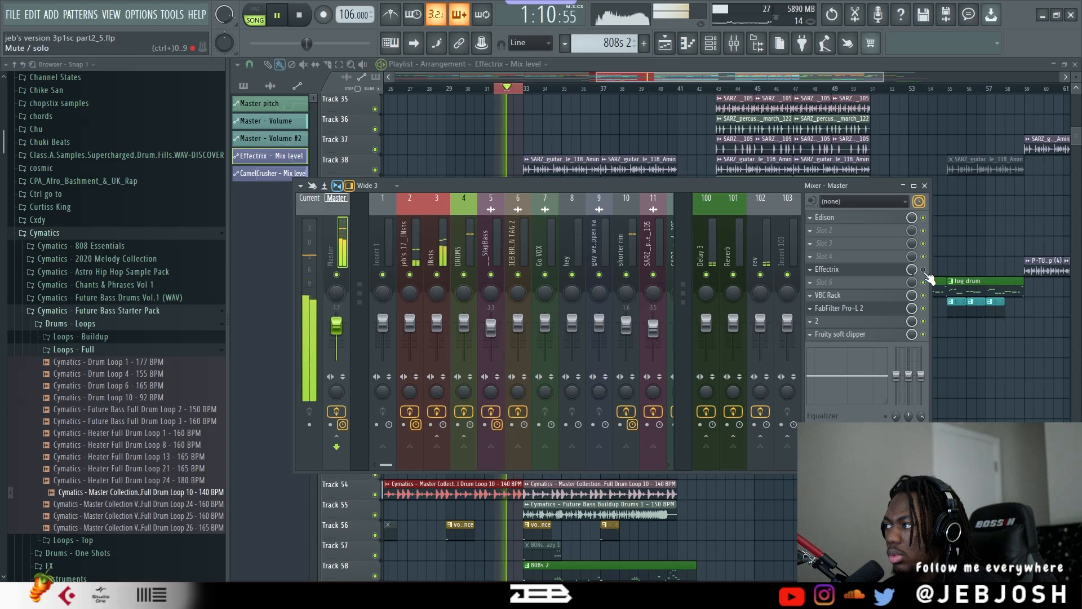
key("F9")
key("space")
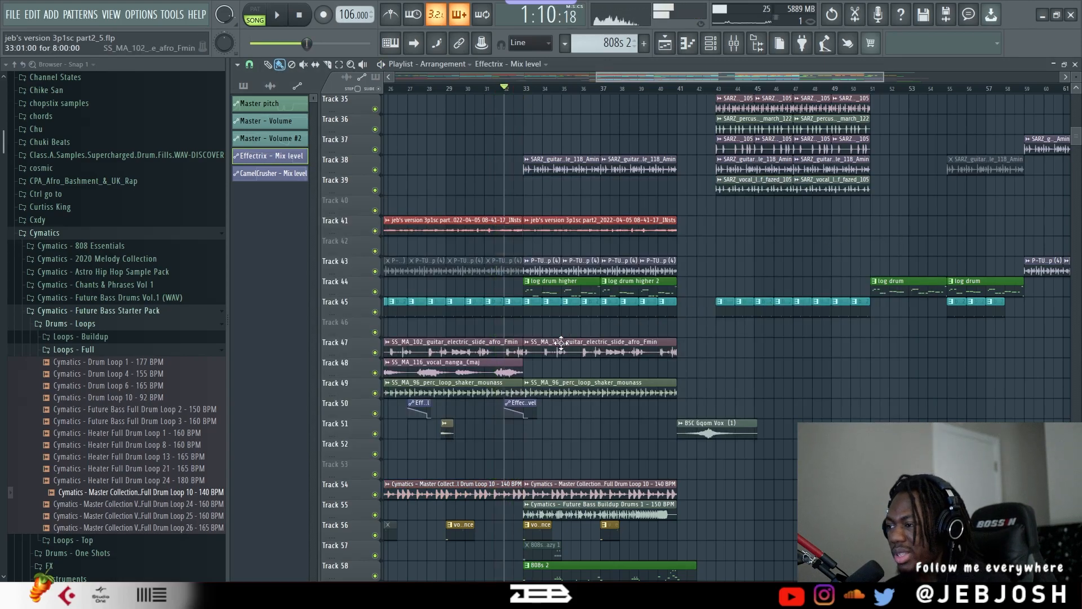
Examine the curve of the Effectrix mix level automation clip on track 50 around bar 33.
scroll(569, 355, "up", 5)
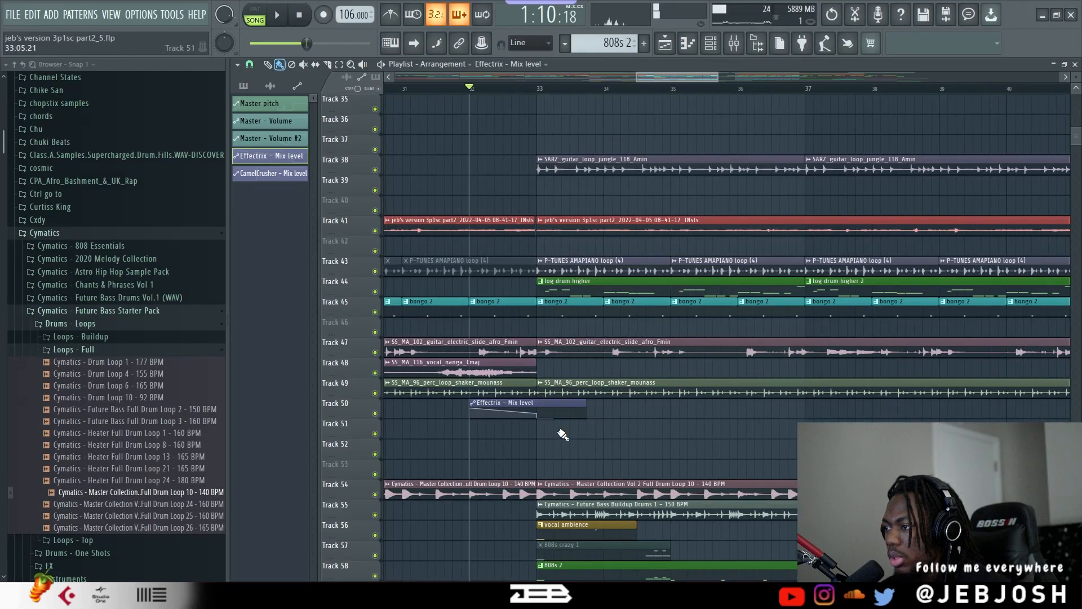
scroll(475, 404, "up", 2)
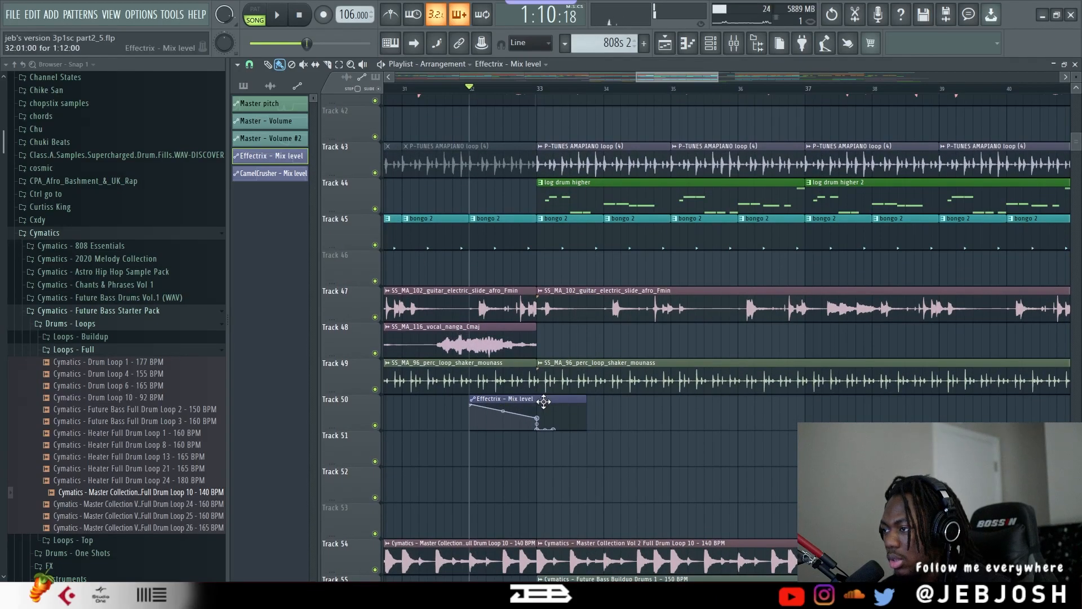
scroll(543, 401, "down", 7)
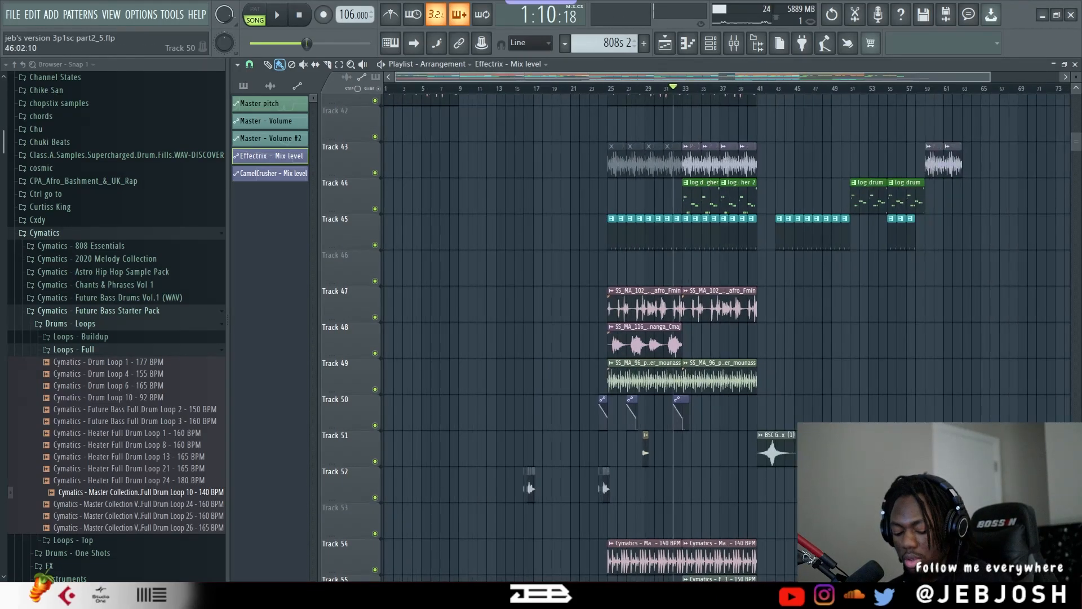
Play the section from bar 43 briefly and look over its clips on the playlist tracks.
scroll(543, 434, "down", 2)
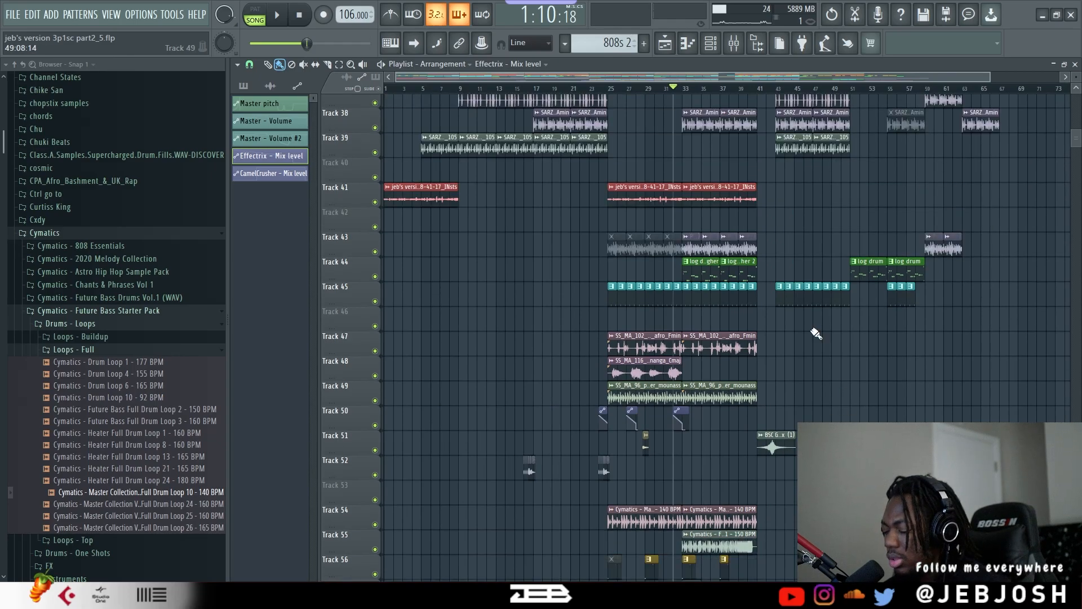
scroll(784, 130, "up", 7)
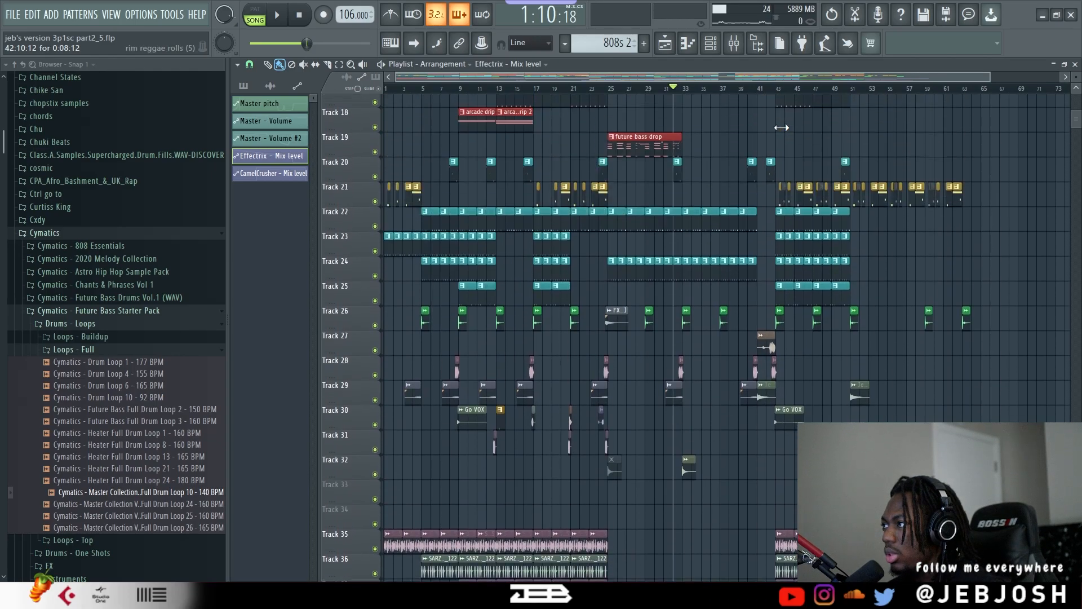
scroll(810, 185, "up", 3)
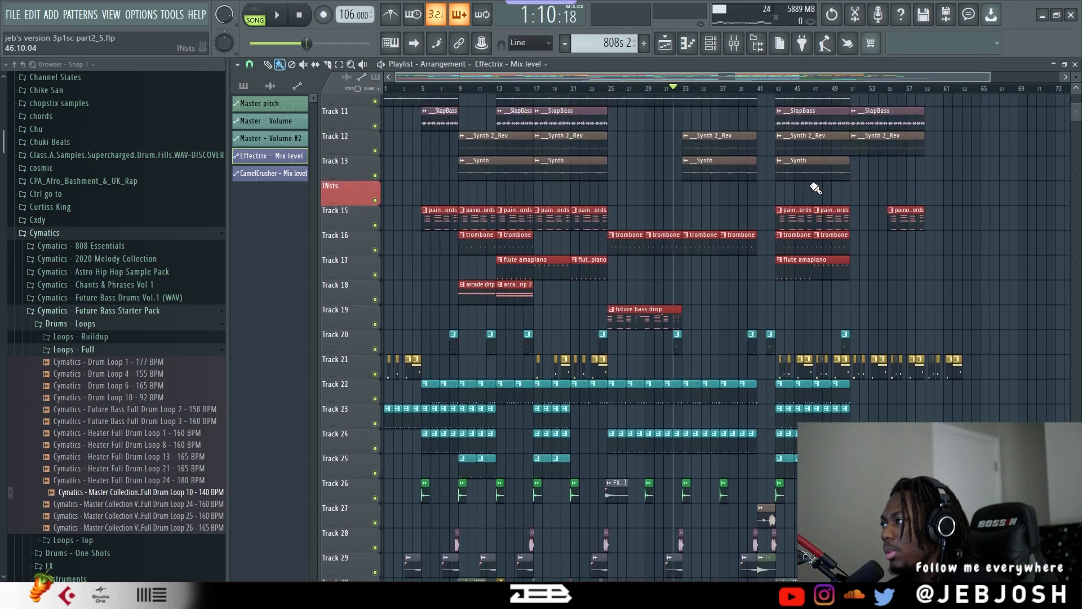
scroll(907, 231, "down", 2)
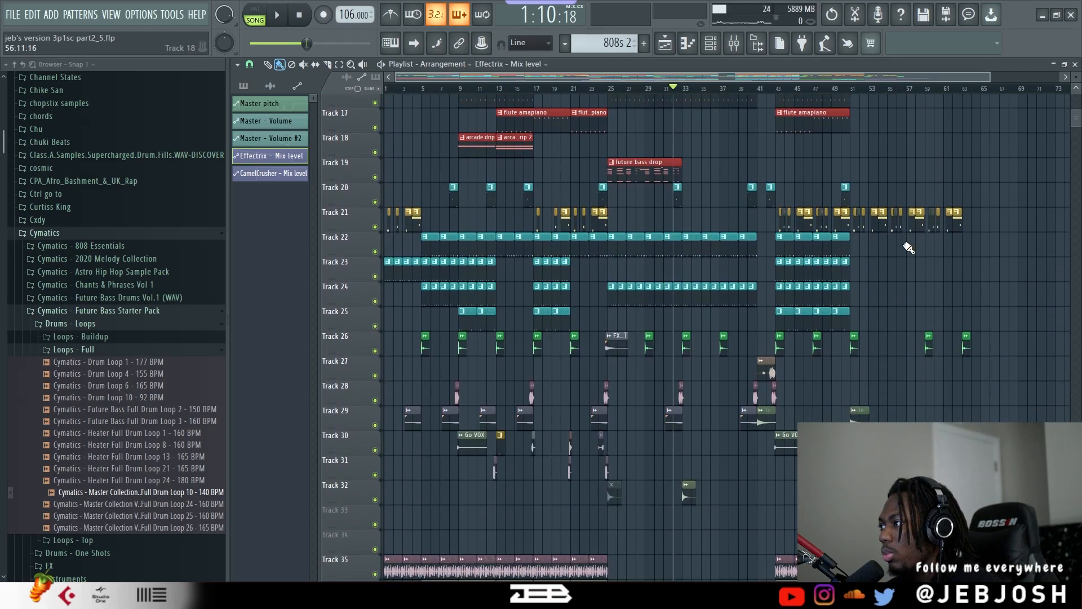
left_click(776, 93)
scroll(913, 324, "down", 4)
key("space")
scroll(919, 341, "down", 2)
scroll(915, 338, "down", 1)
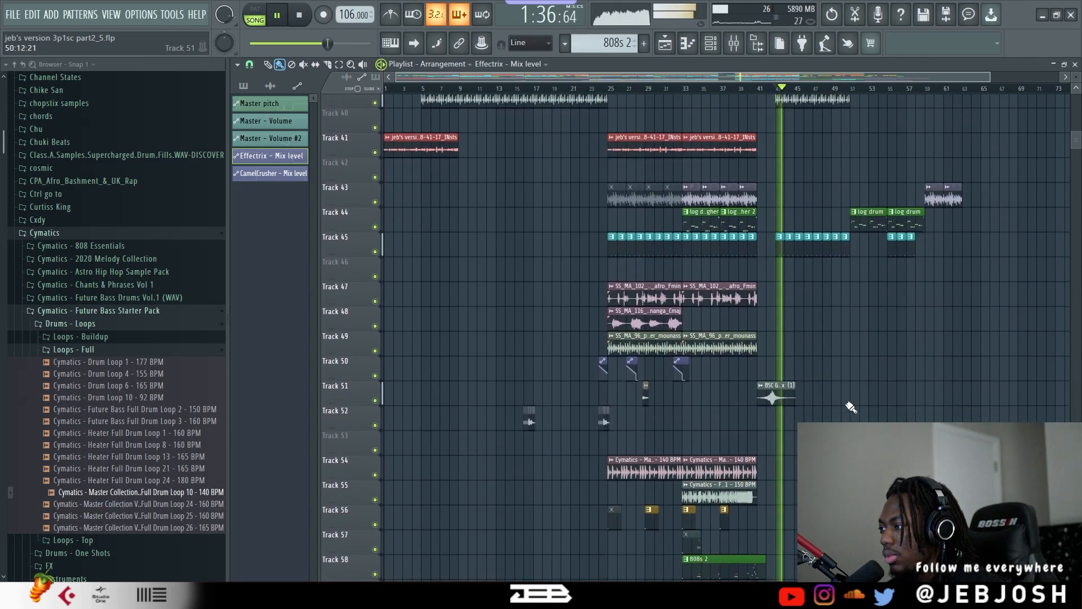
key("space")
Inspect the BSC Gqom Vox (1) sample from track 51 and the folder it comes from.
double_click(776, 387)
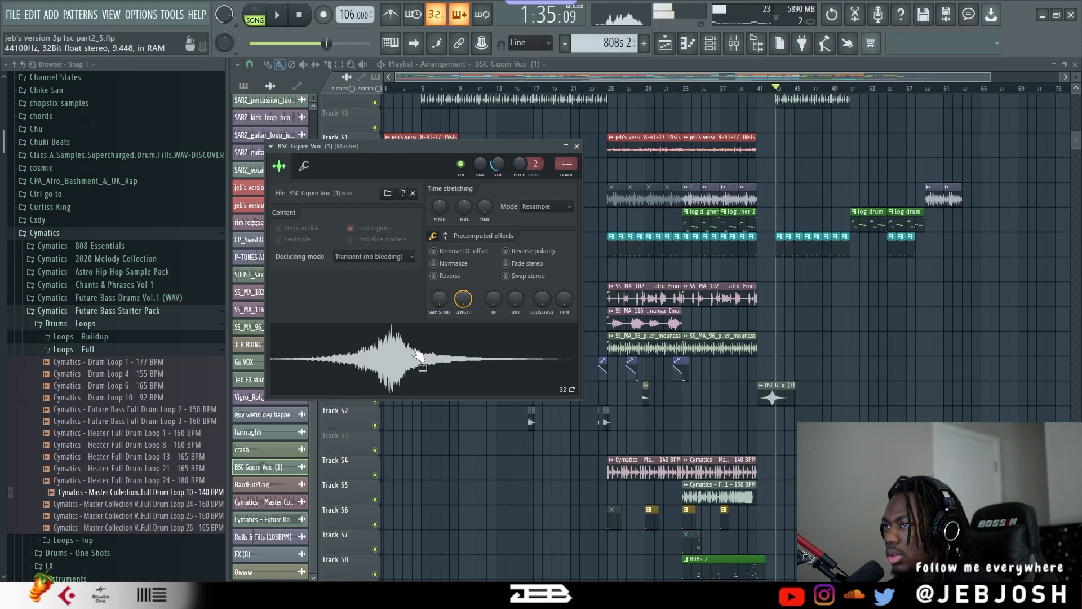
left_click(388, 194)
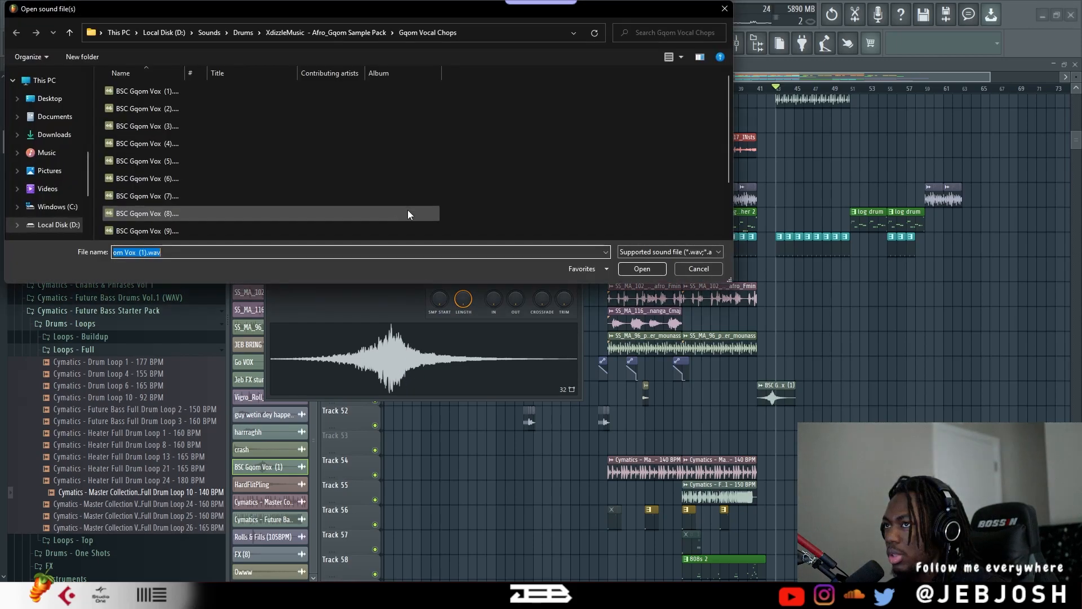
left_click(725, 9)
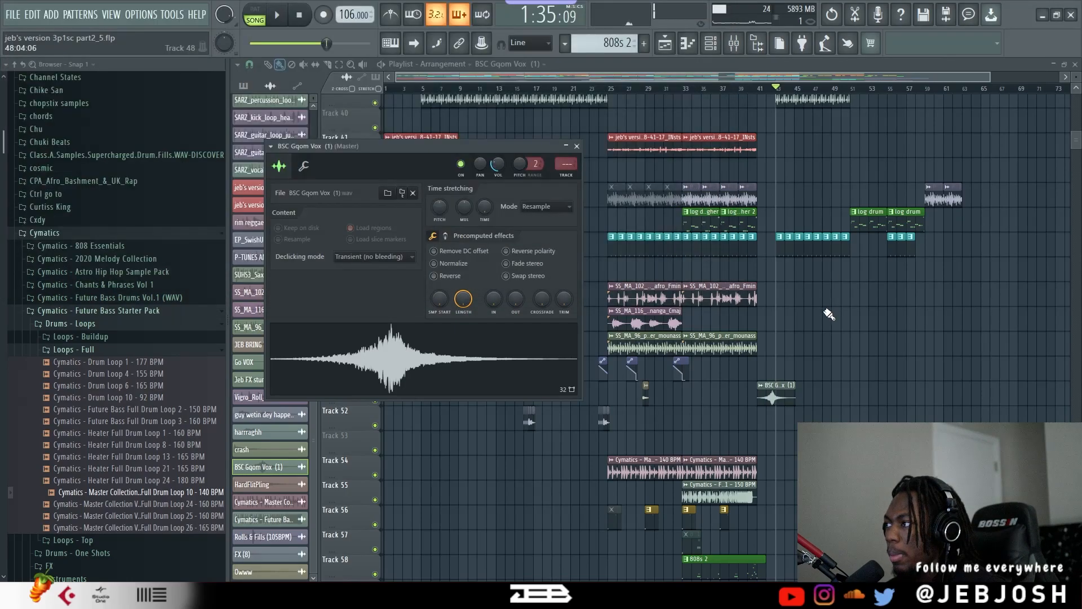
Play the transition from bar 41 into bar 43 and review the instruments and percussion that enter there.
left_click(758, 89)
key("space")
scroll(834, 194, "up", 10)
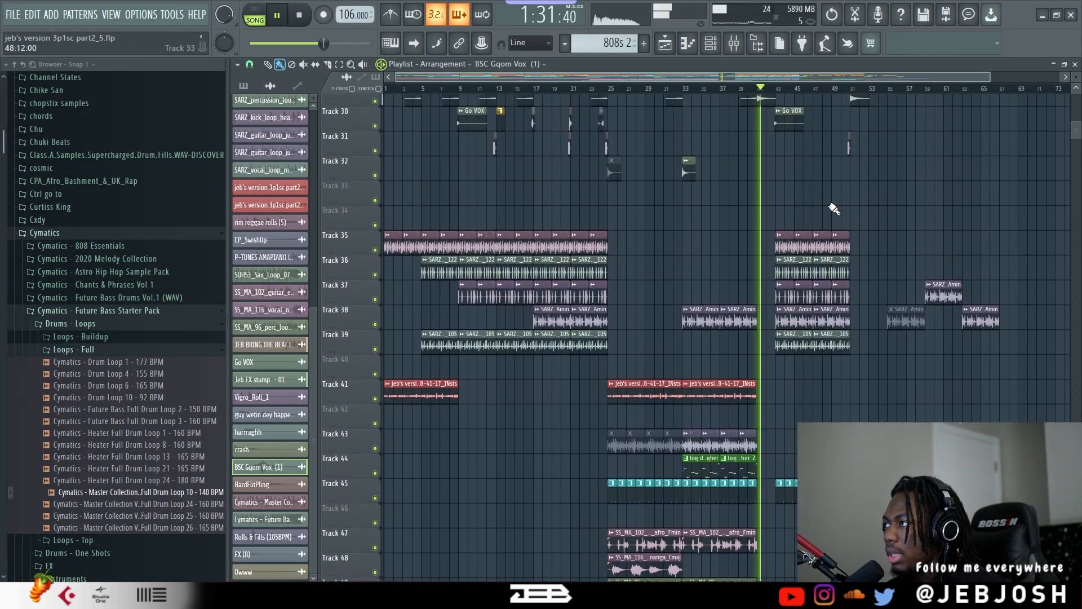
scroll(831, 225, "up", 3, "ctrl")
scroll(825, 265, "up", 2)
scroll(823, 278, "down", 9)
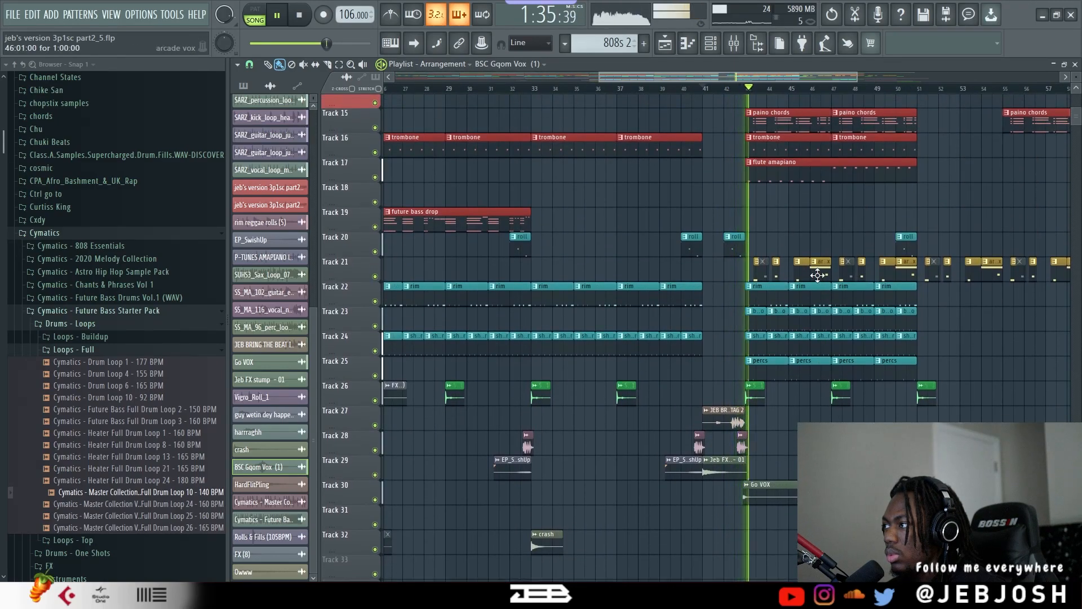
scroll(823, 282, "down", 1)
scroll(824, 290, "down", 4, "ctrl")
key("space")
Replay the arrangement from bar 41 with all tracks in view, reviewing the section's layers and the outro clips.
scroll(824, 302, "down", 3)
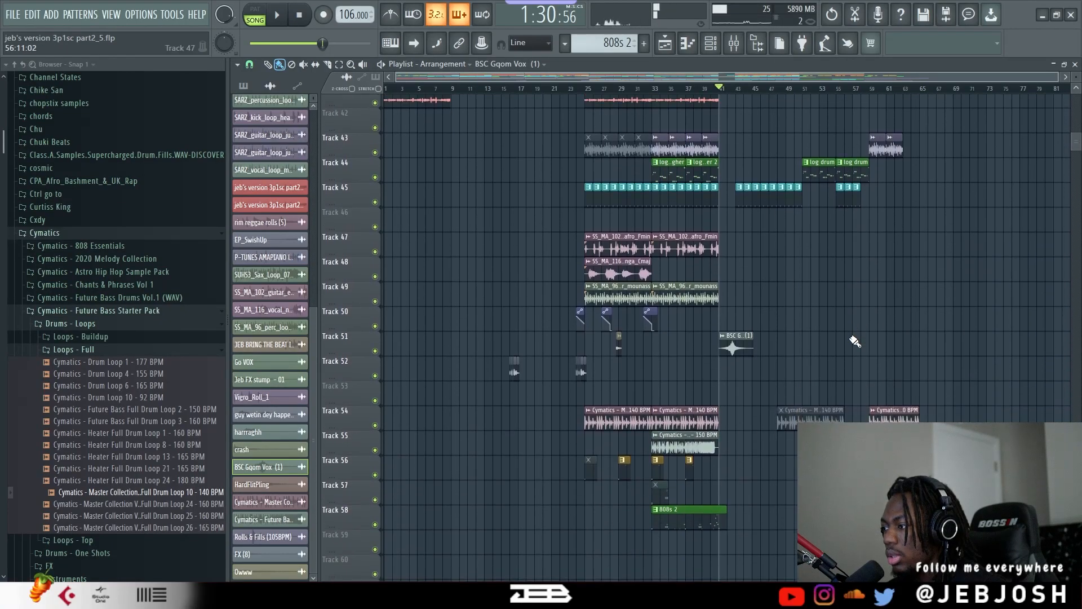
scroll(848, 341, "up", 4)
scroll(850, 346, "up", 8)
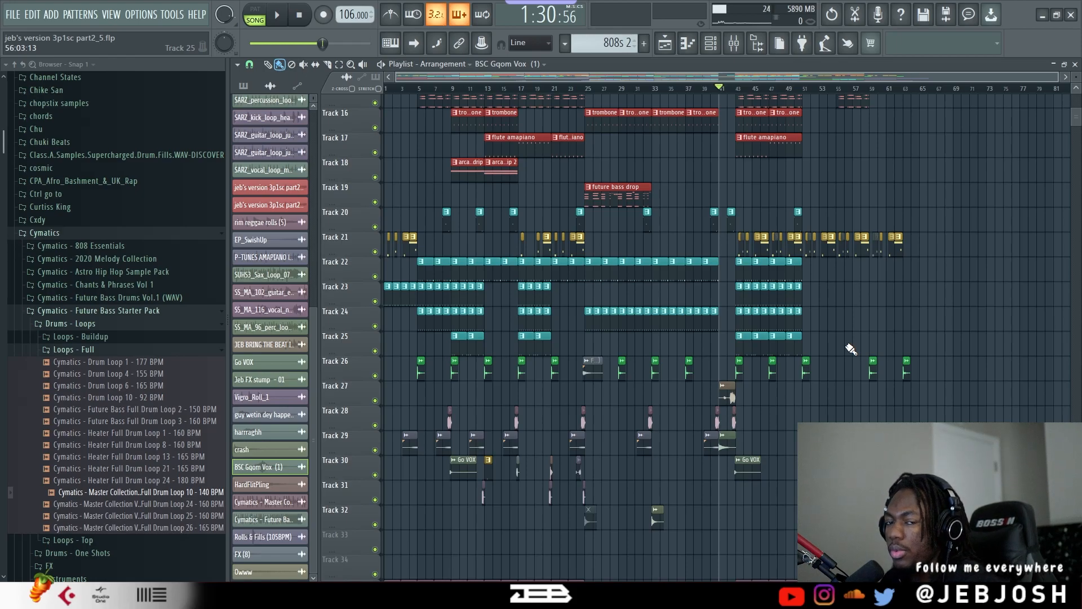
scroll(828, 290, "up", 6)
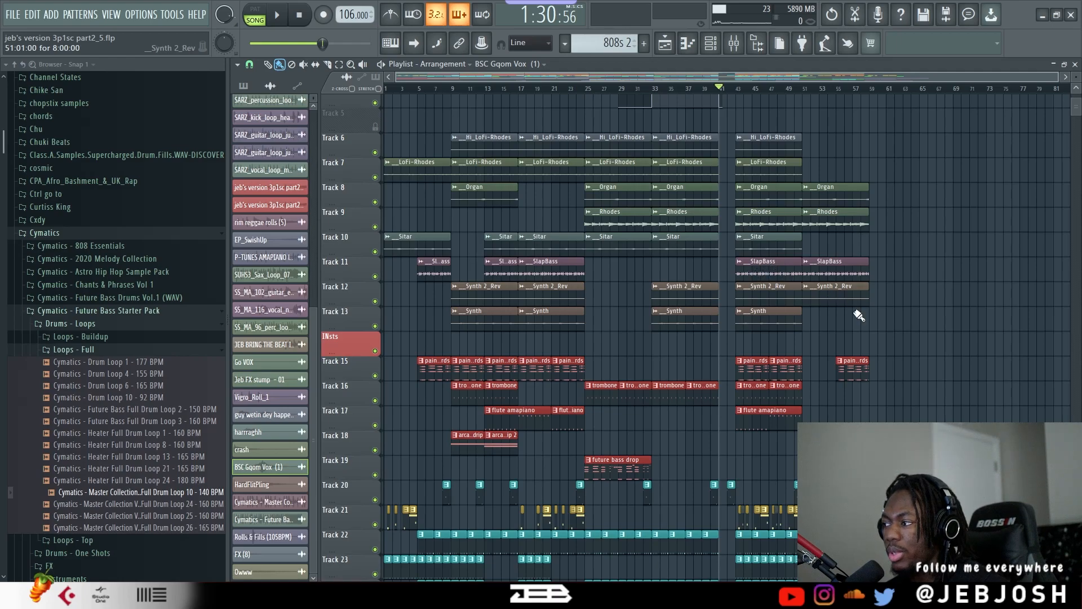
scroll(841, 302, "down", 4)
key("space")
scroll(834, 244, "down", 3)
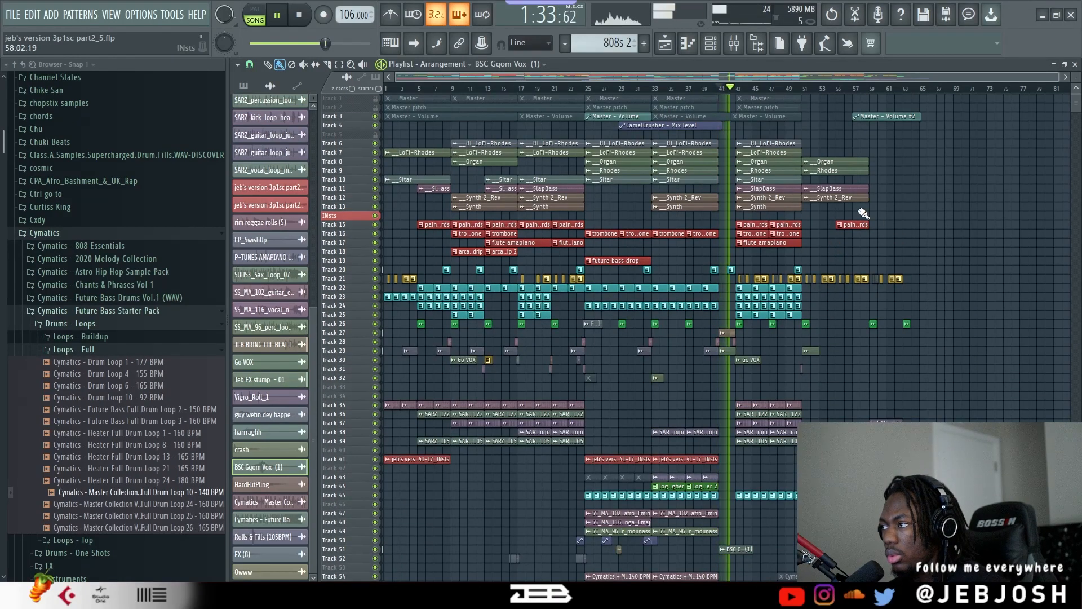
scroll(857, 236, "up", 3)
scroll(823, 191, "down", 2)
scroll(821, 238, "down", 5)
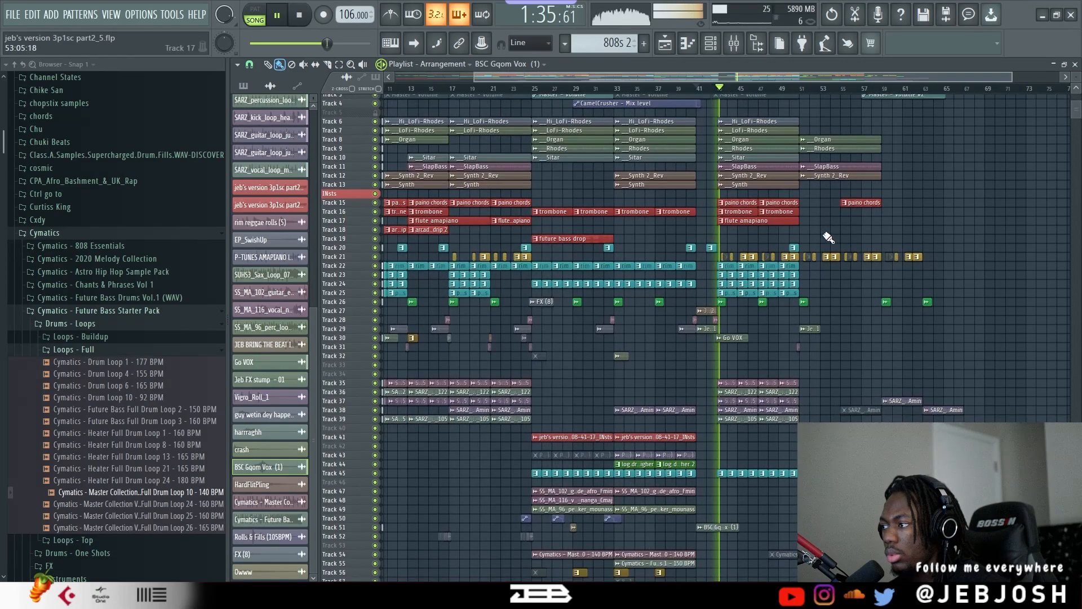
scroll(821, 239, "down", 2)
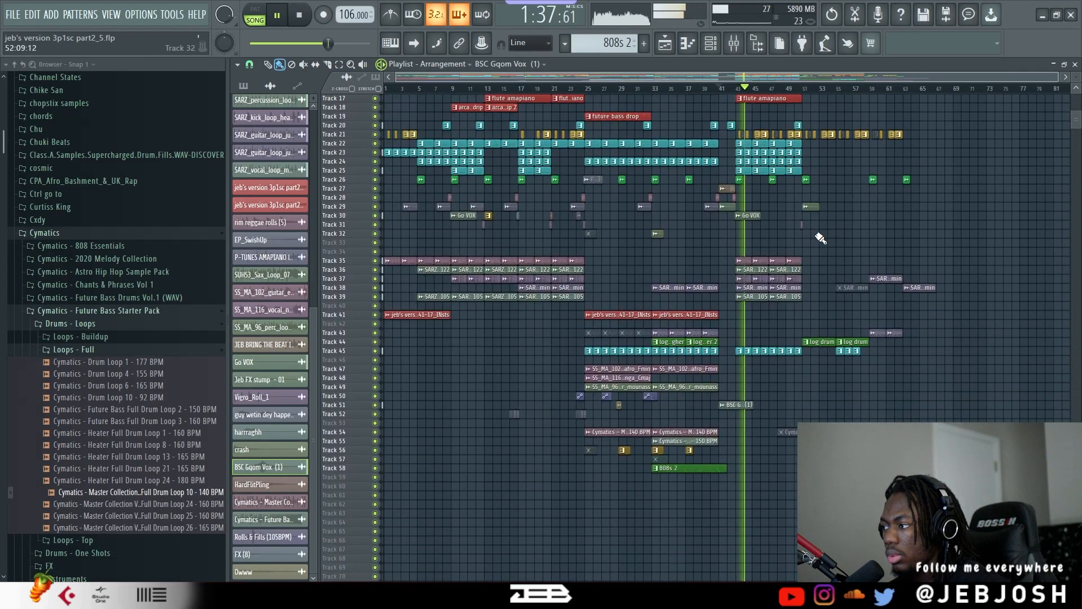
scroll(946, 262, "up", 3)
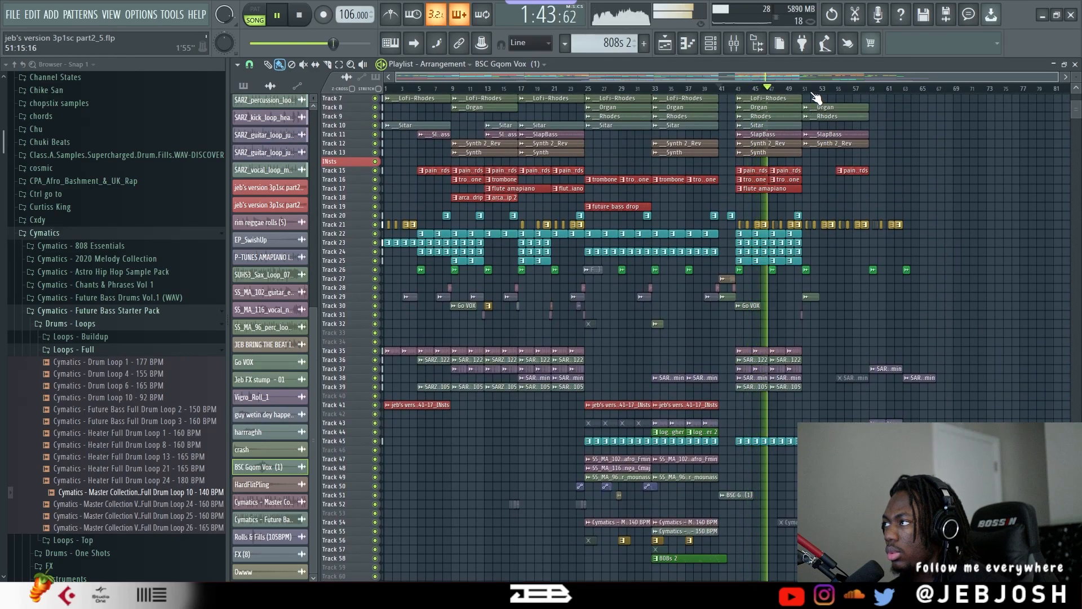
key("space")
scroll(857, 124, "down", 1)
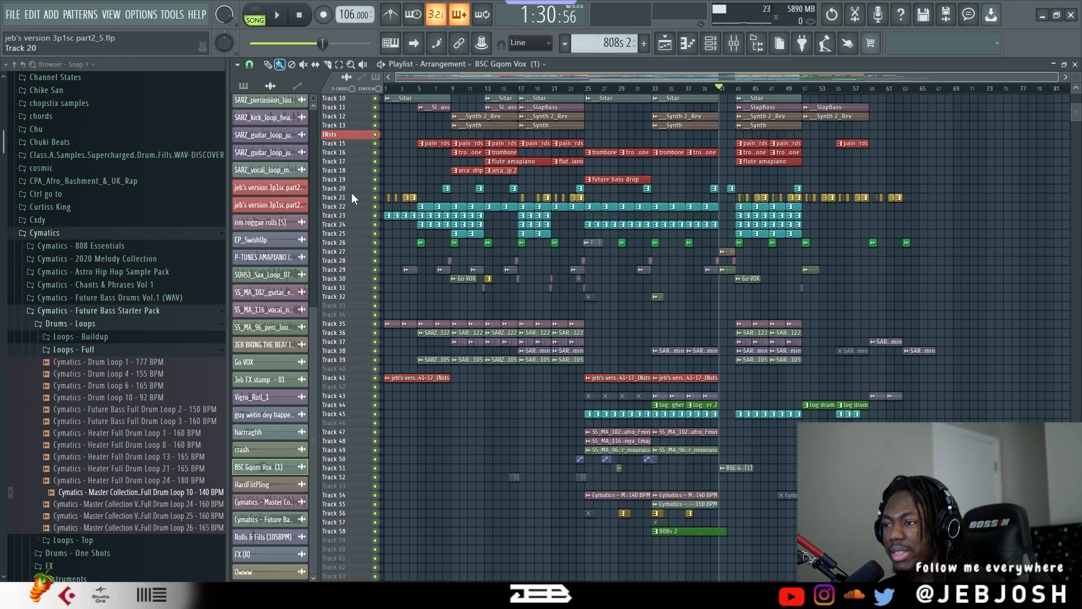
mouse_move(143, 598)
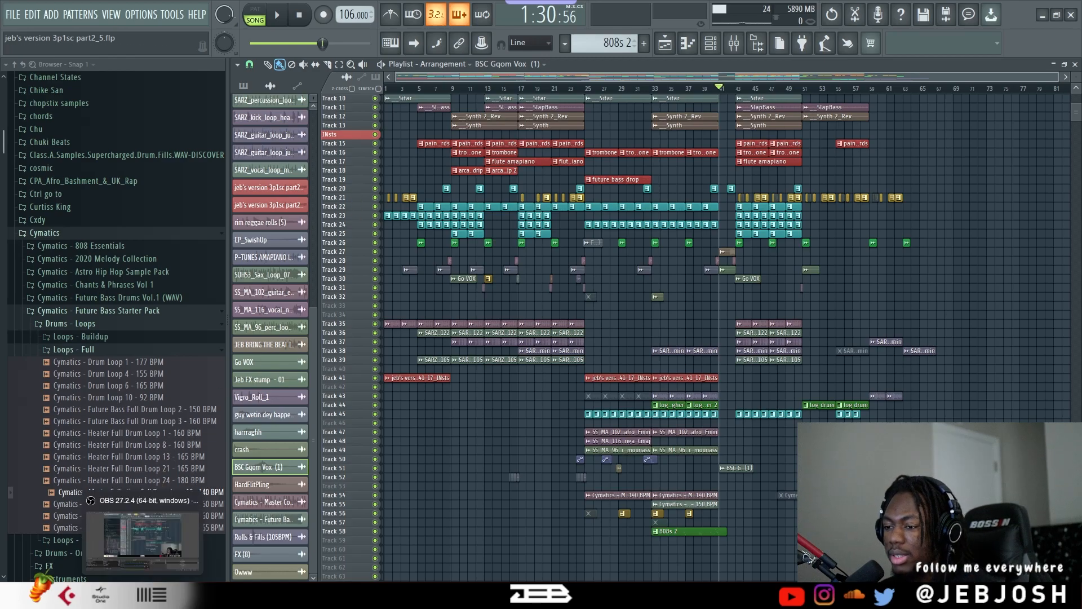